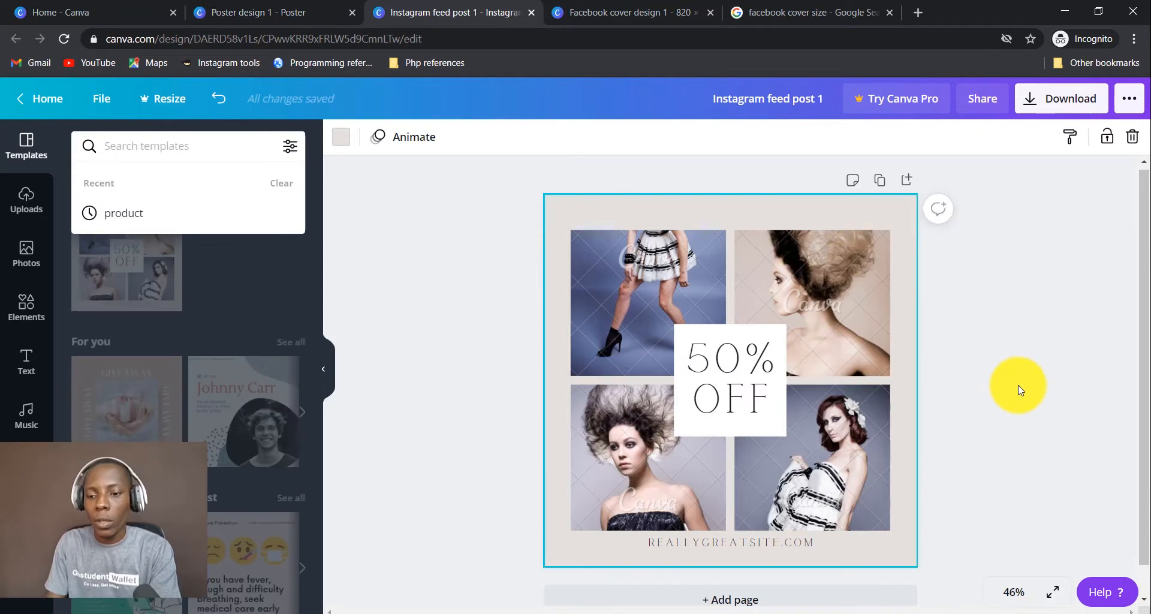
Delete the photo grid, the 50% OFF sale text and the REALLYGREATSITE.COM text.
drag(1017, 385, 503, 220)
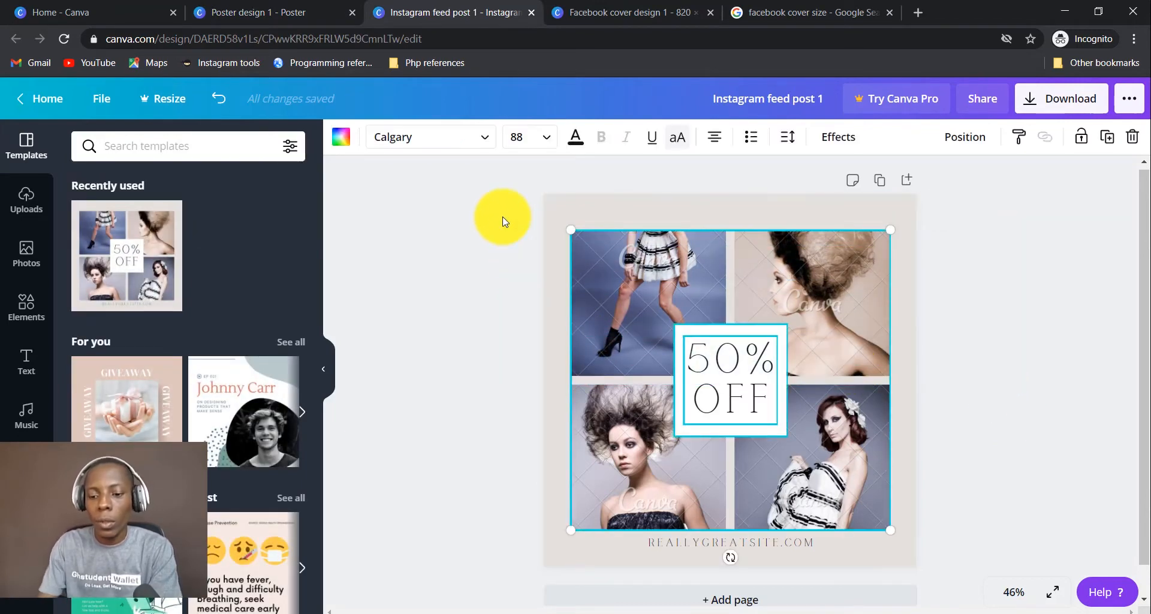
key(Delete)
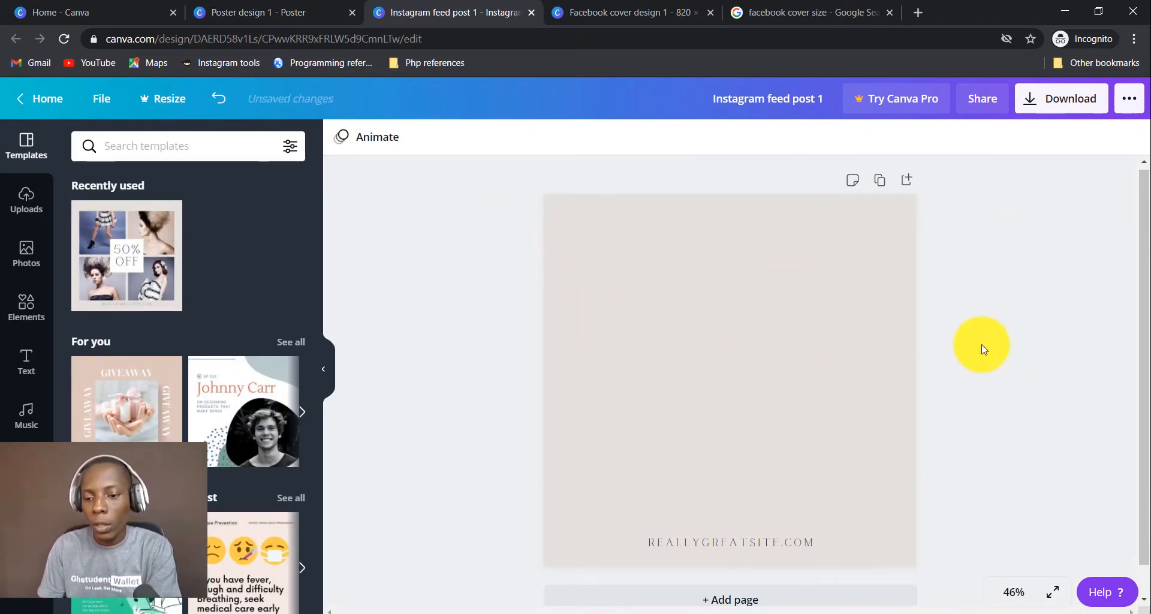
drag(982, 344, 483, 589)
key(Delete)
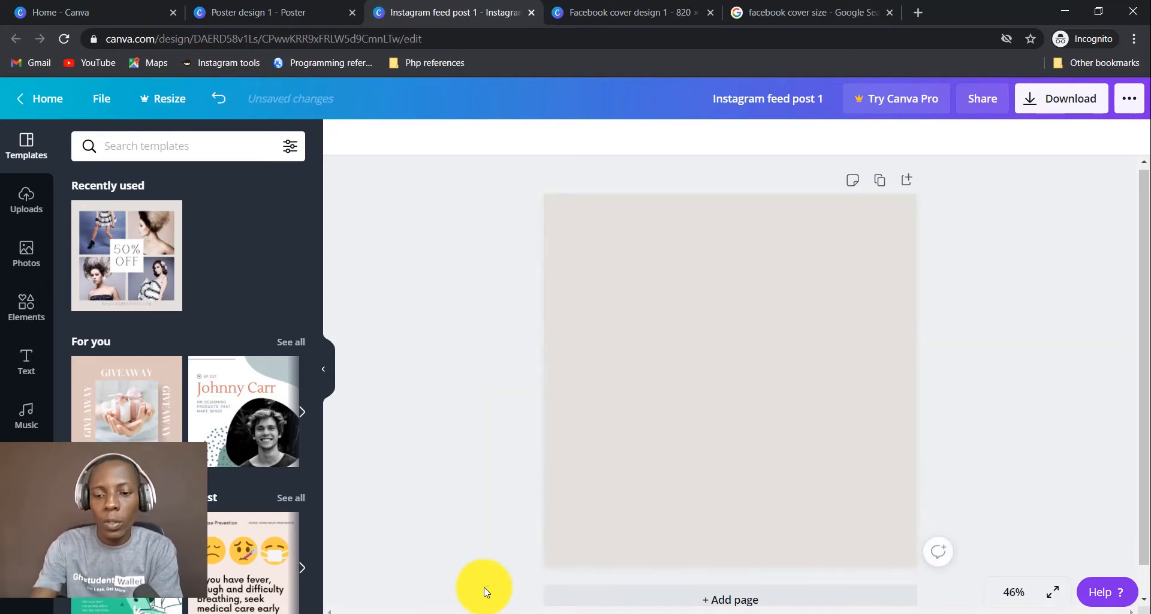
Clear the beige page background so the page is plain white.
click(598, 436)
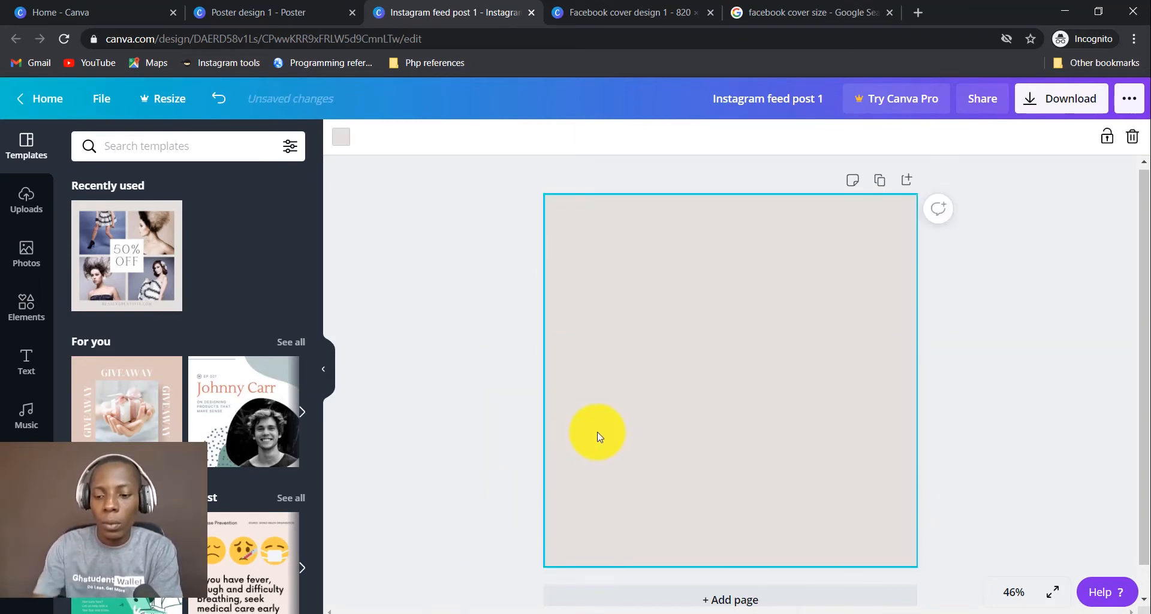
key(Delete)
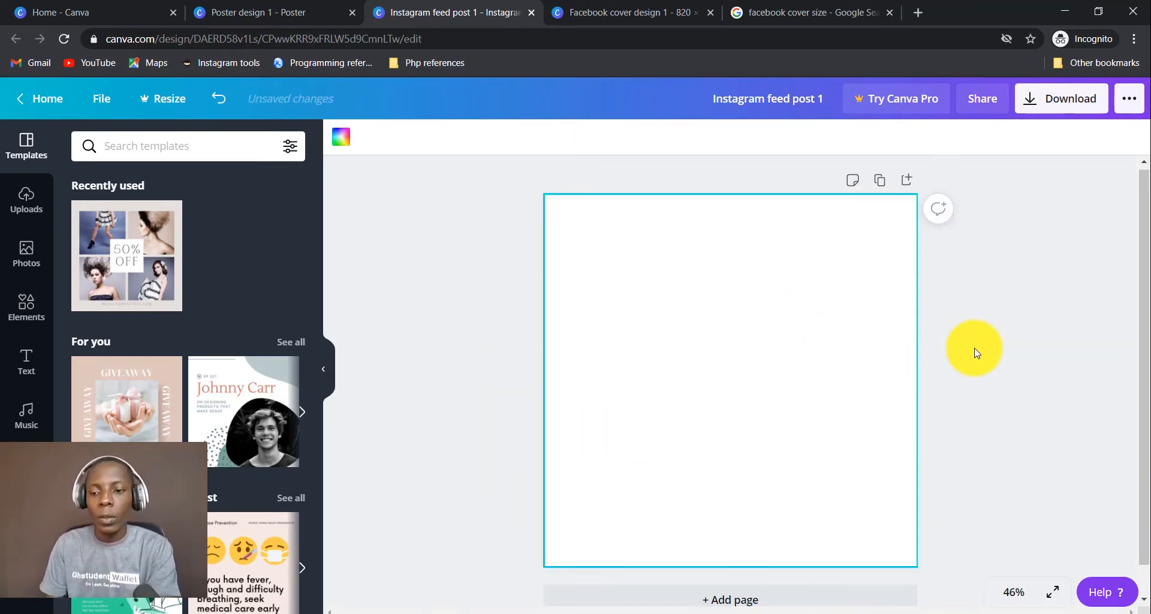
click(973, 352)
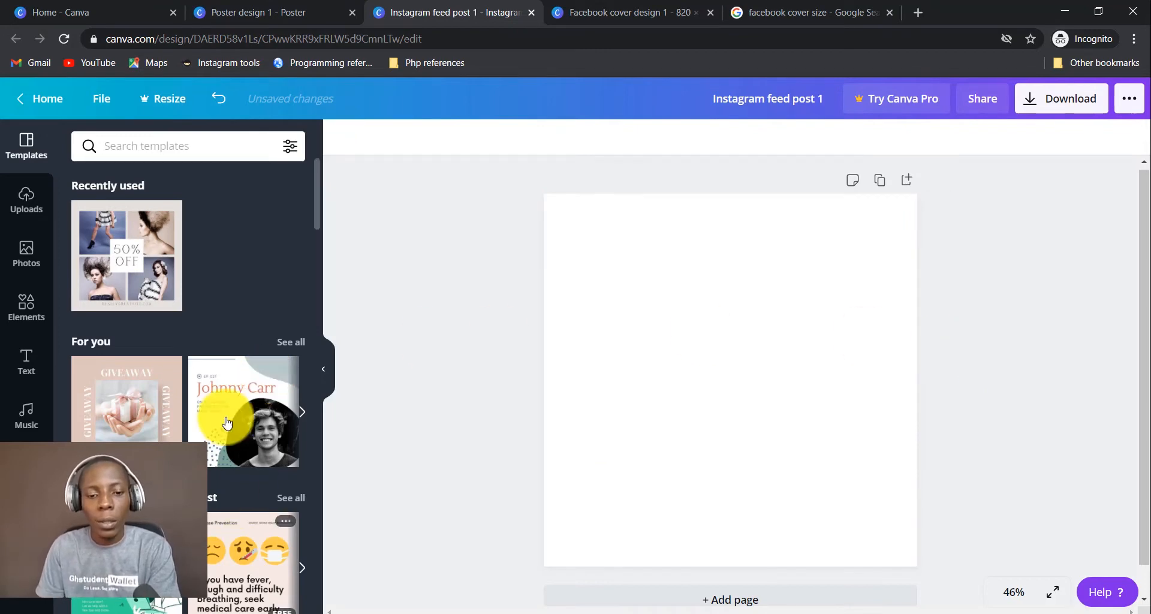
scroll(226, 419, down, 3)
scroll(227, 418, down, 2)
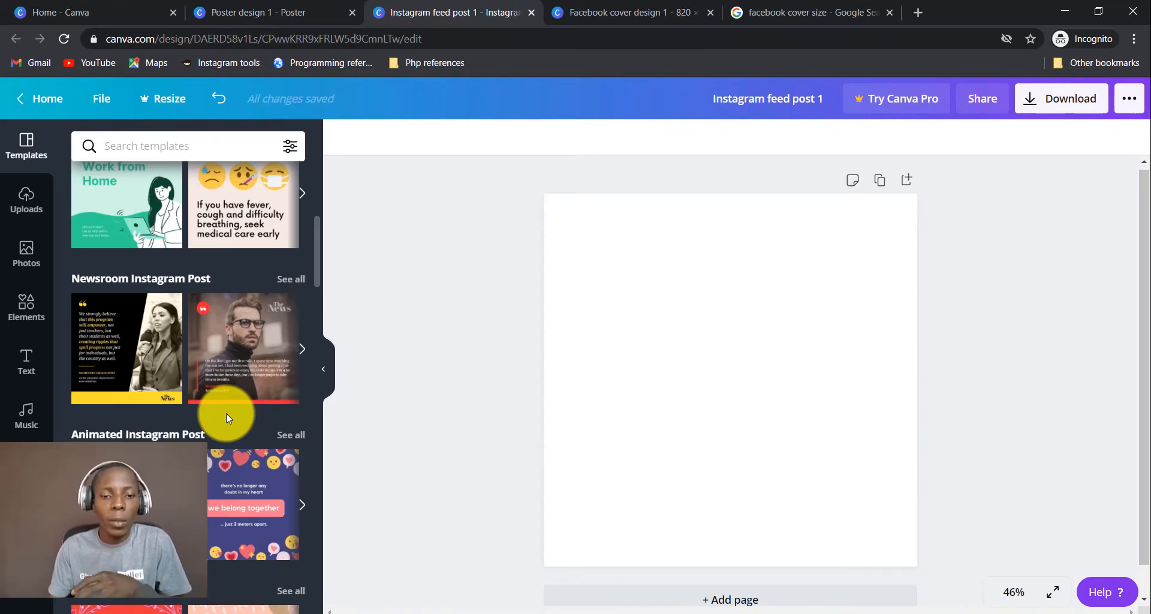
Apply the Newsroom quote template and shift its background photo left within the frame.
click(241, 350)
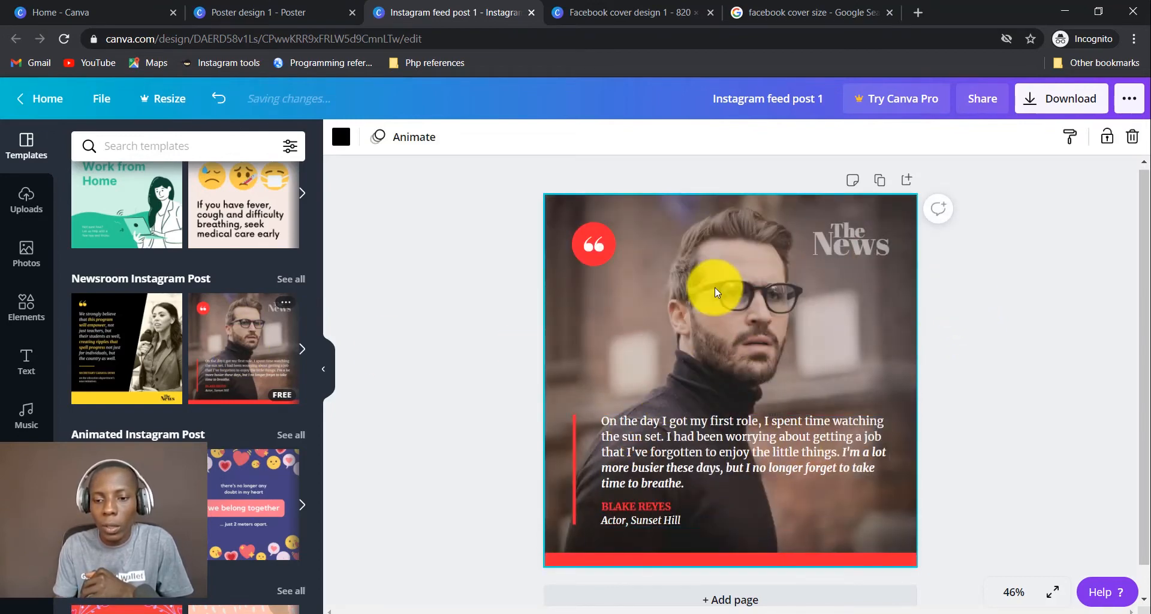
click(738, 282)
double_click(742, 300)
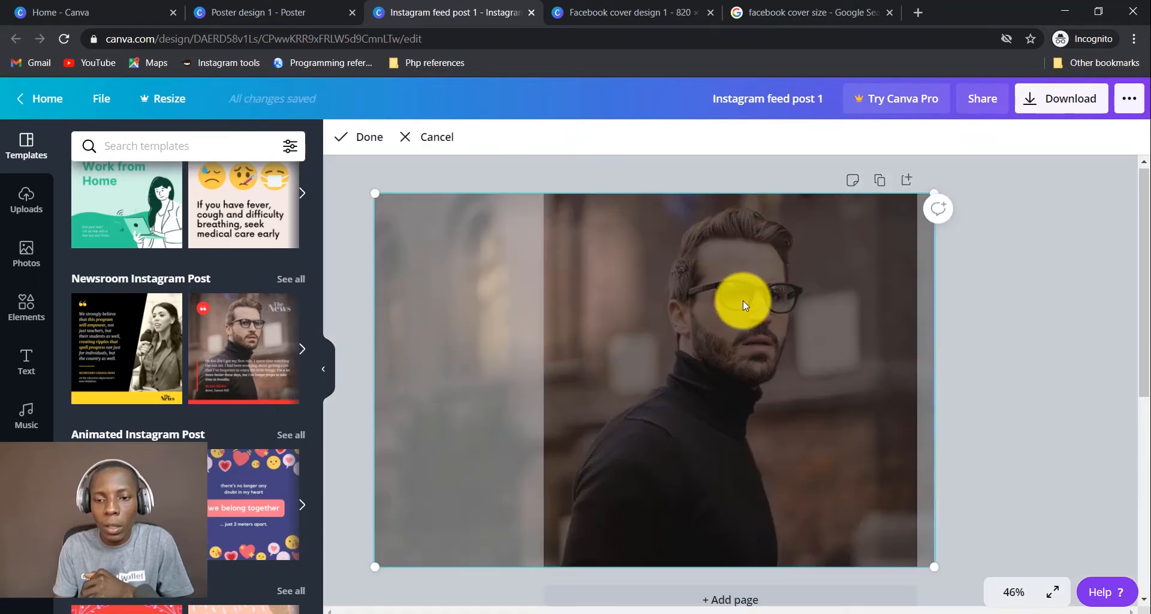
drag(743, 301, 717, 296)
key(Return)
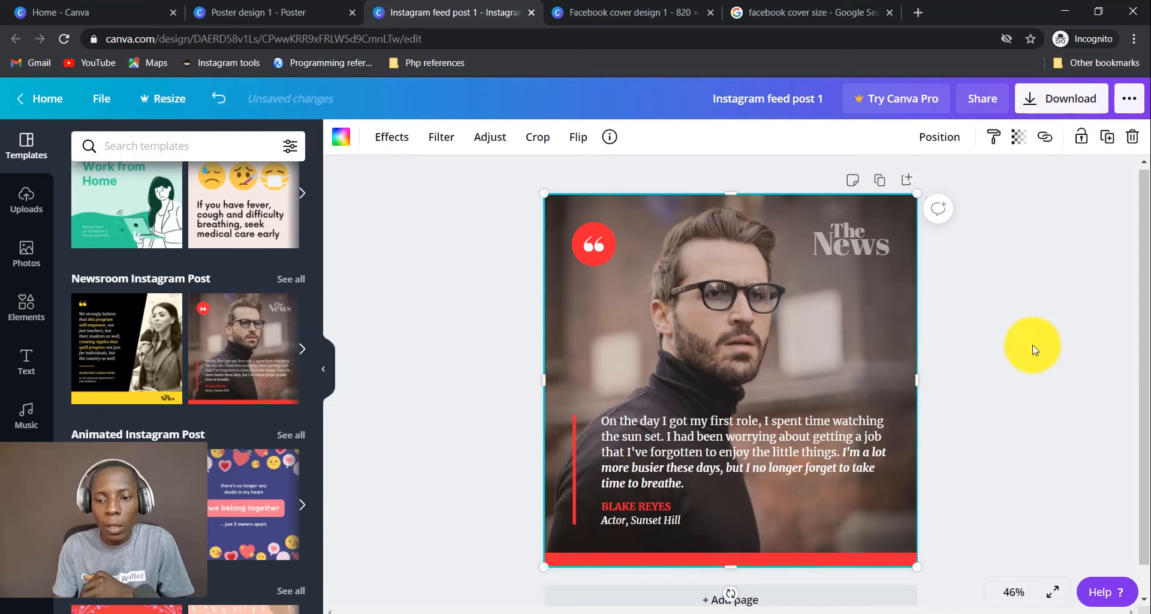
click(1032, 349)
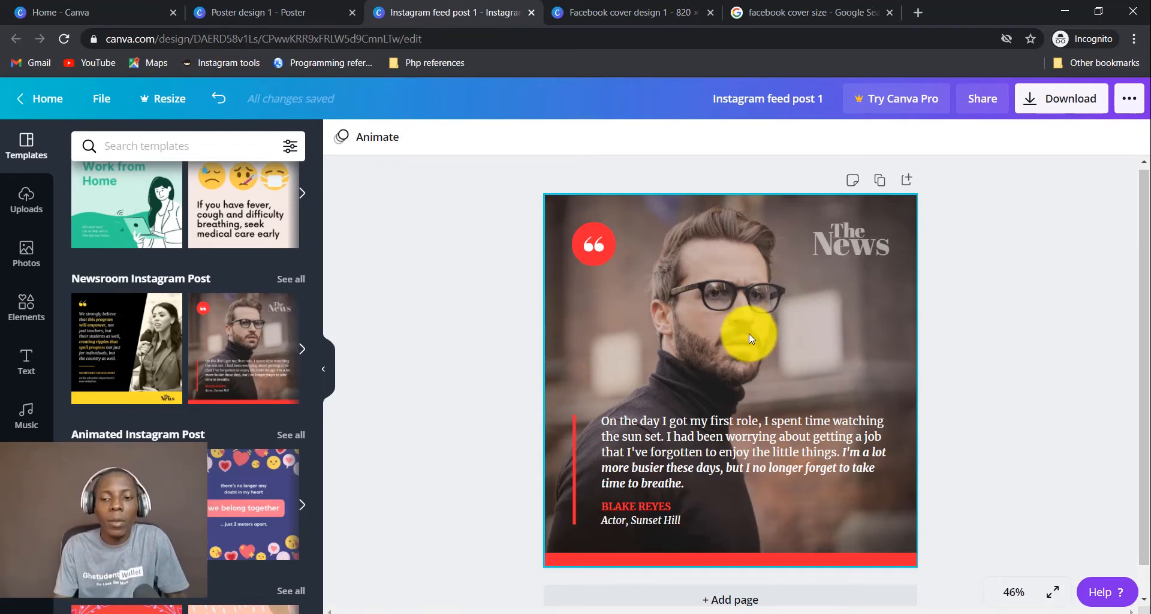
Reposition the man's photo inside its frame, then delete it and undo the deletion.
click(748, 333)
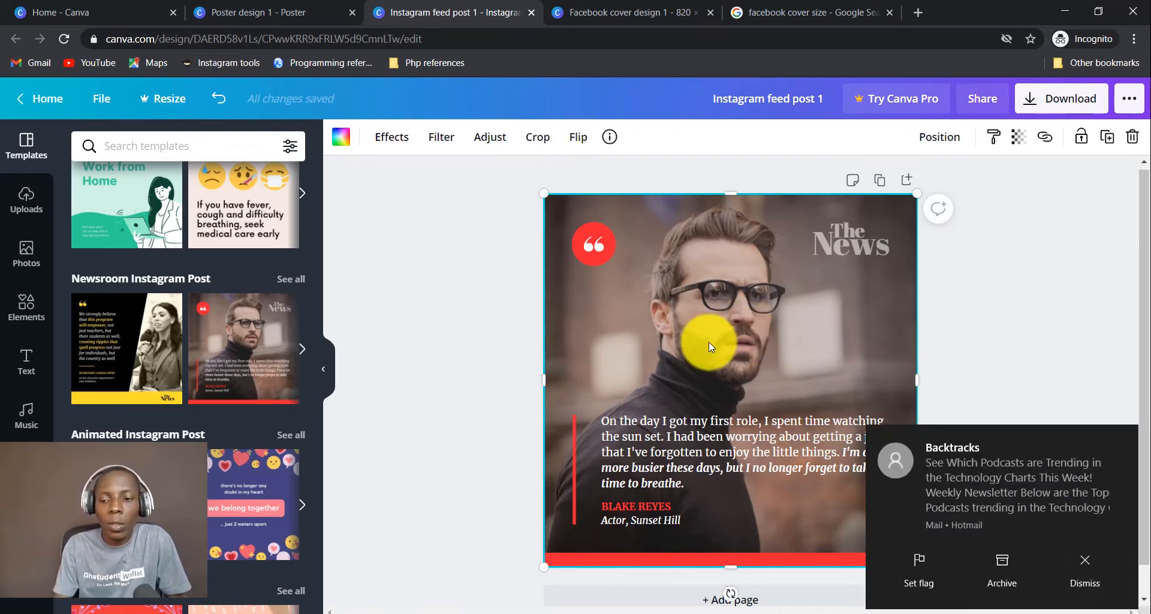
click(1120, 581)
double_click(745, 323)
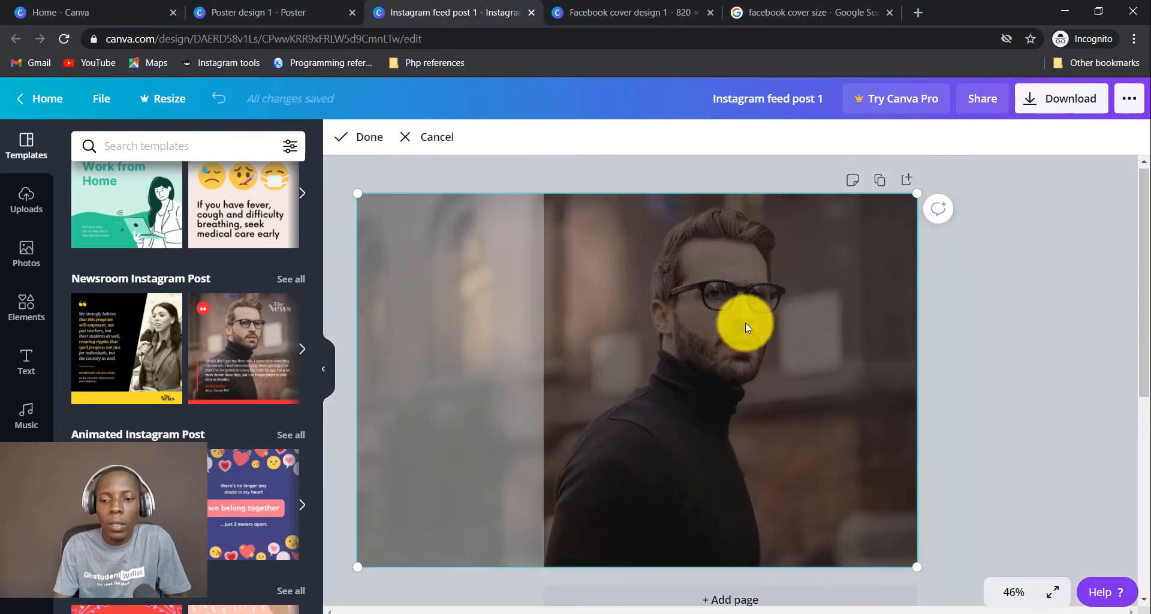
drag(649, 329, 818, 322)
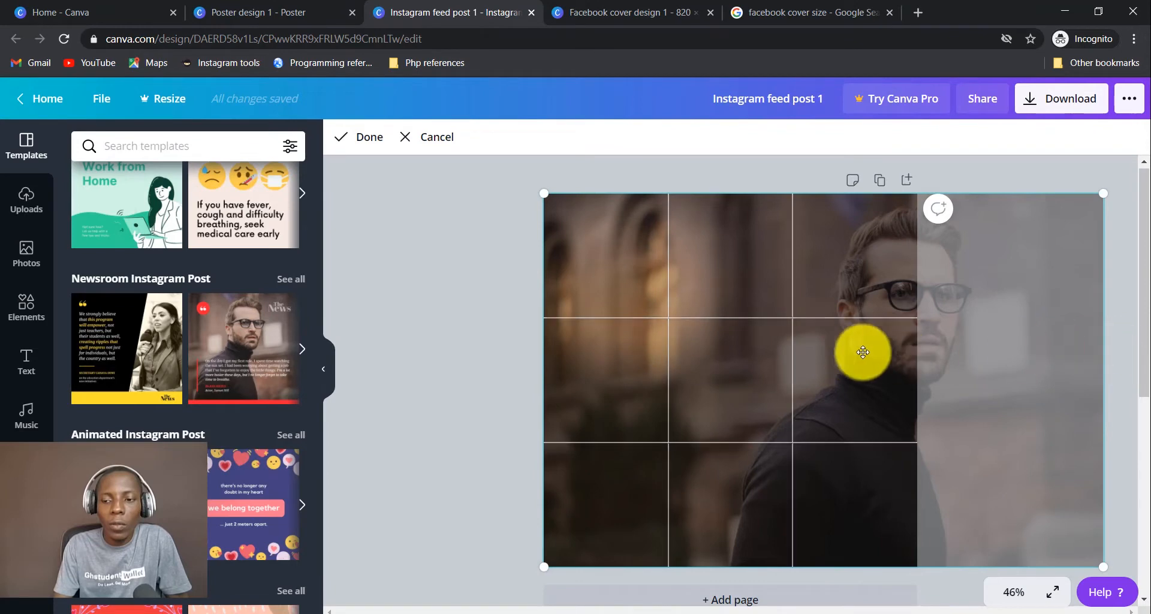
double_click(770, 355)
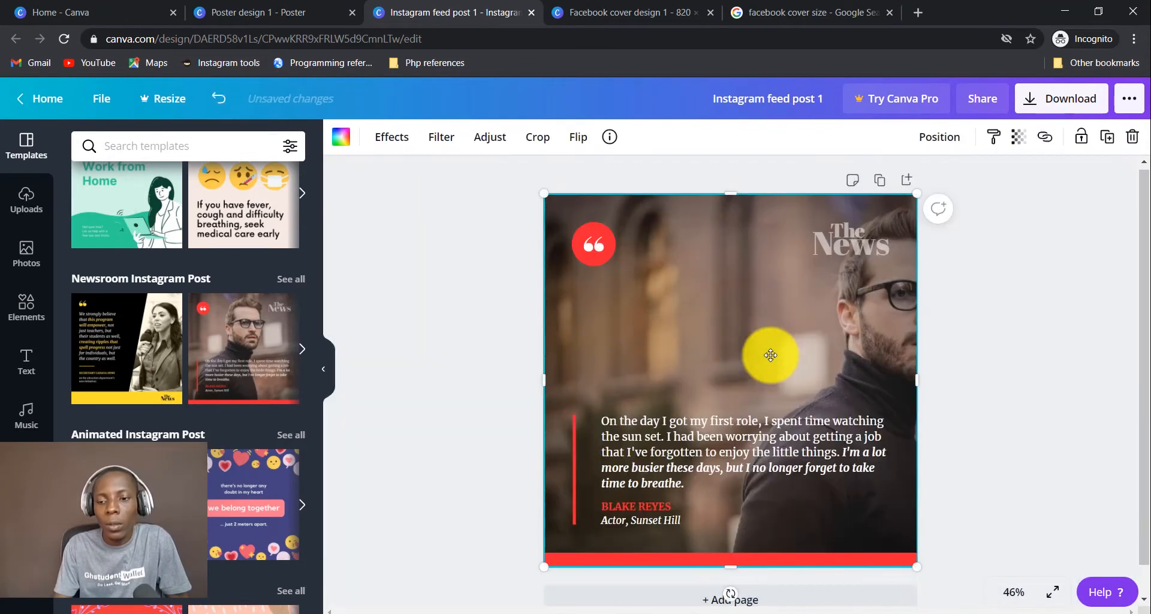
double_click(804, 343)
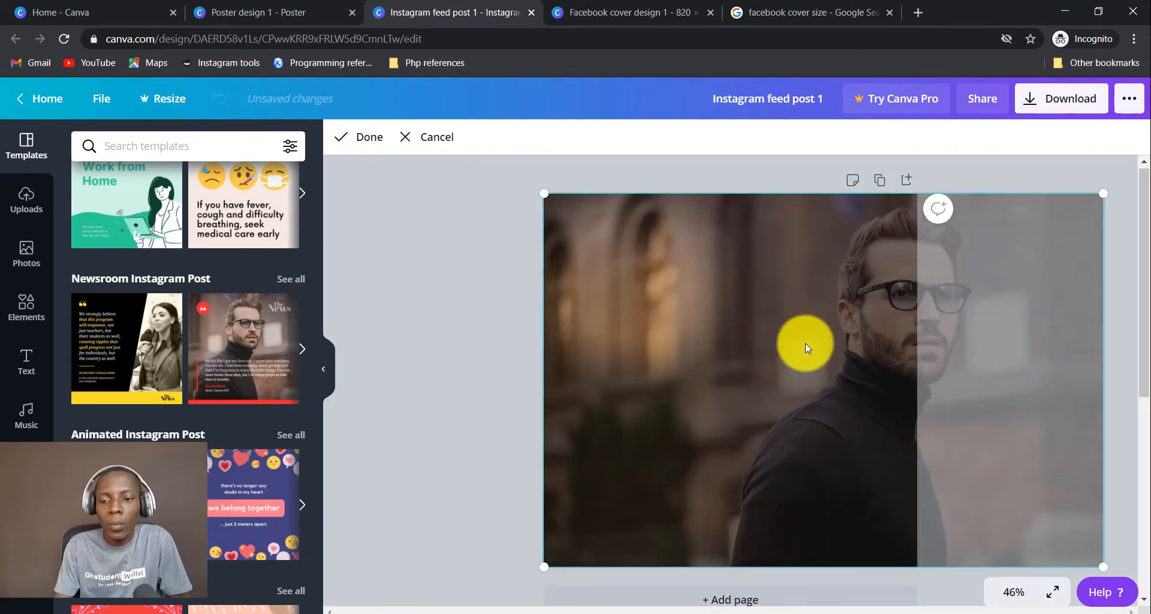
drag(805, 343, 686, 347)
double_click(687, 347)
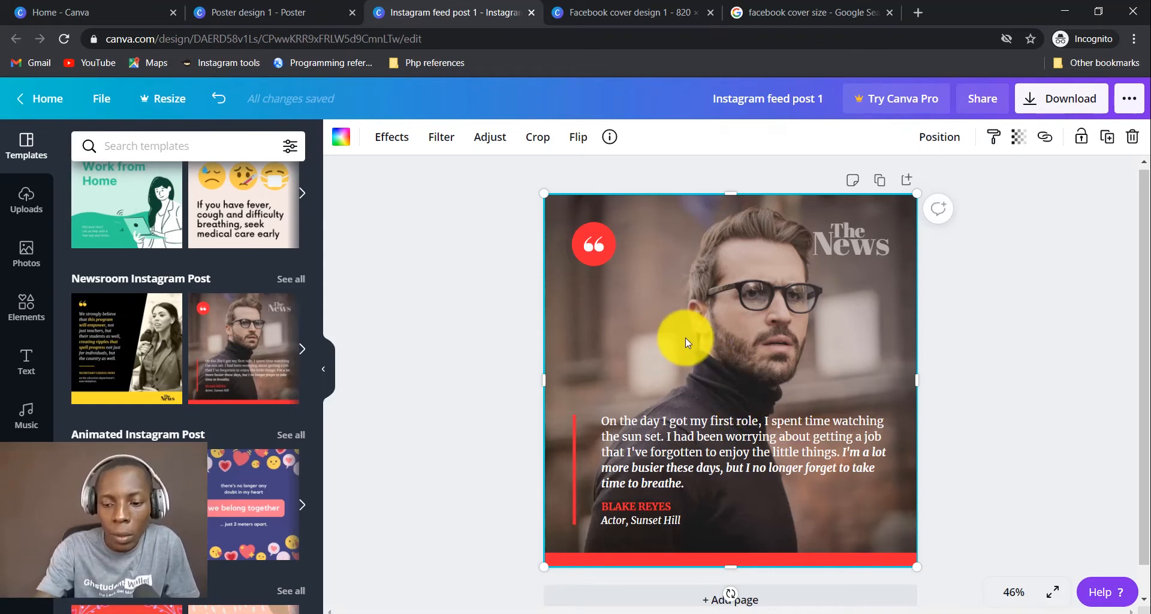
key(Delete)
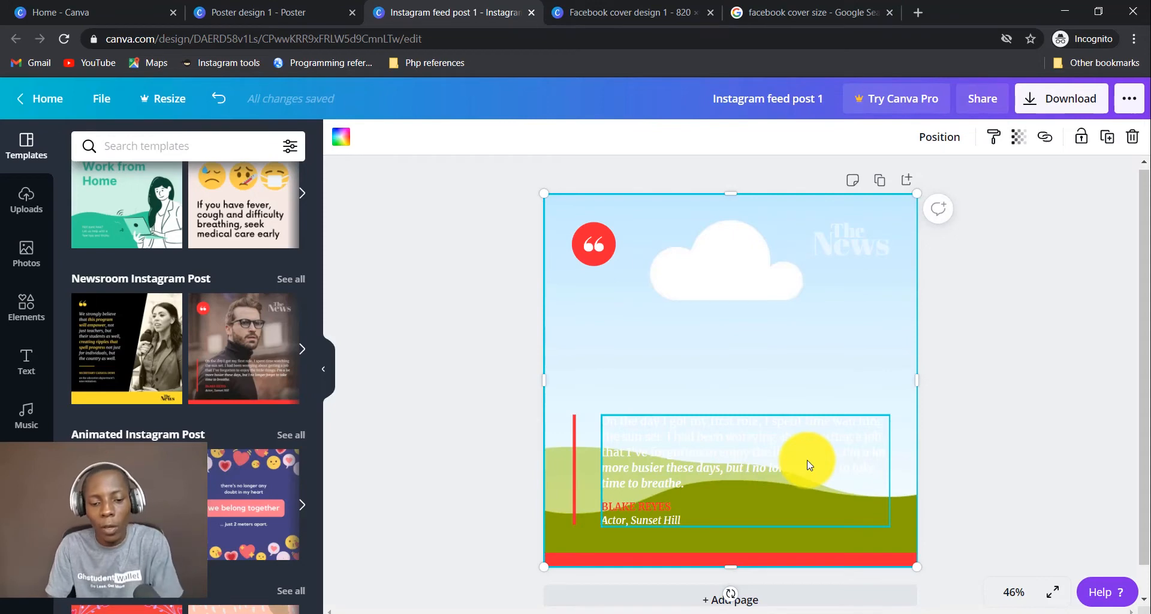
key(ctrl+z)
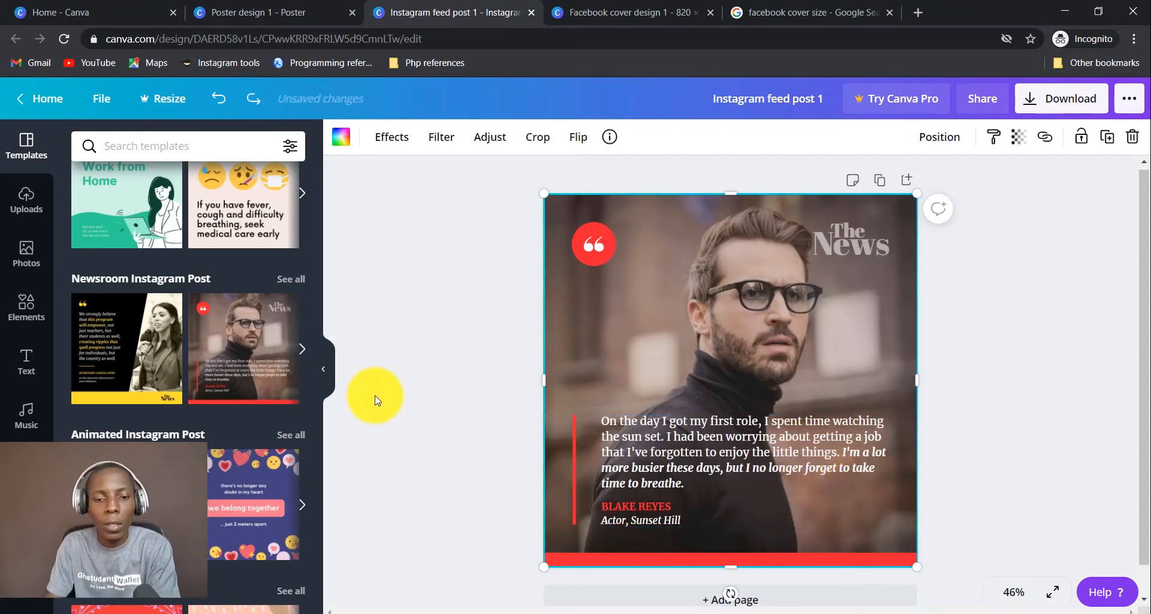
Search Elements for 'FRAME', then delete the man's photo to leave the empty frame.
click(23, 304)
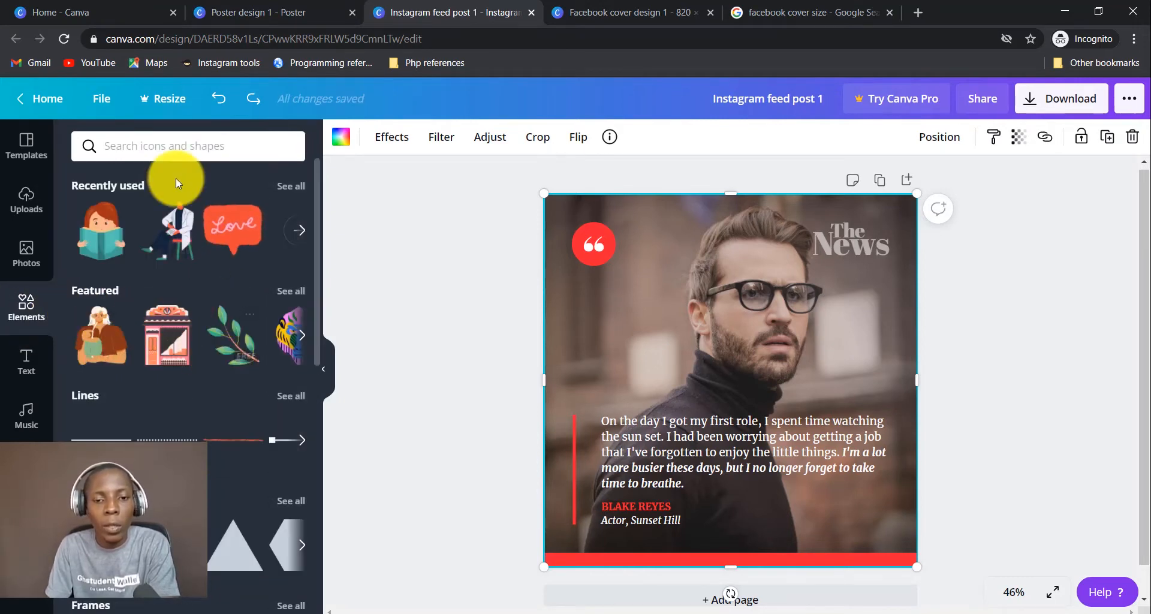
click(168, 145)
text(FRAME)
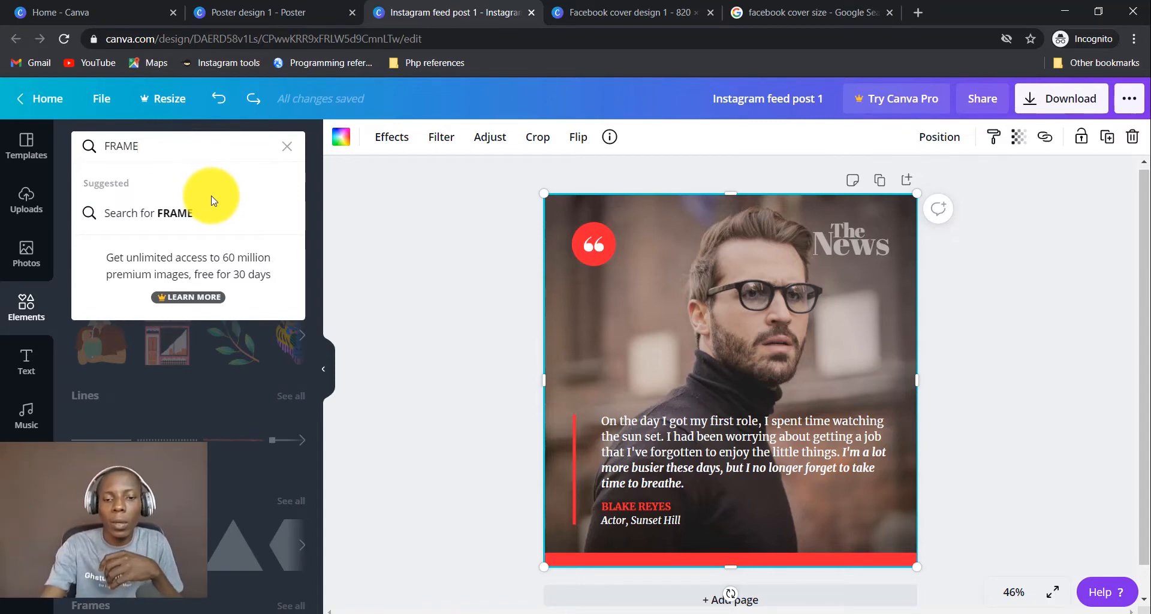
click(211, 199)
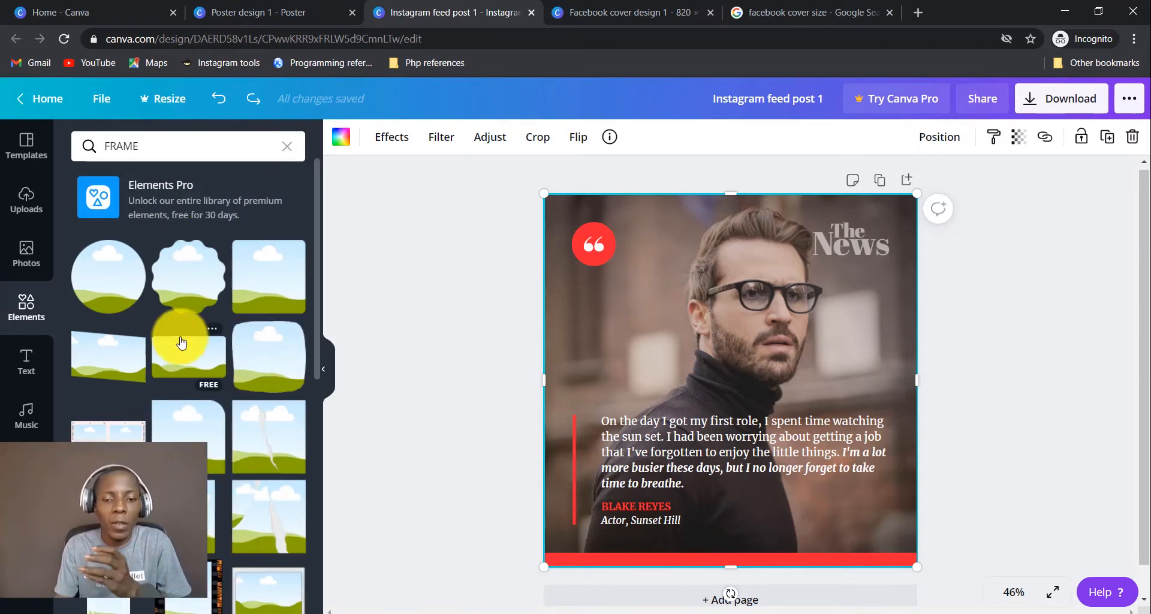
scroll(195, 315, down, 3)
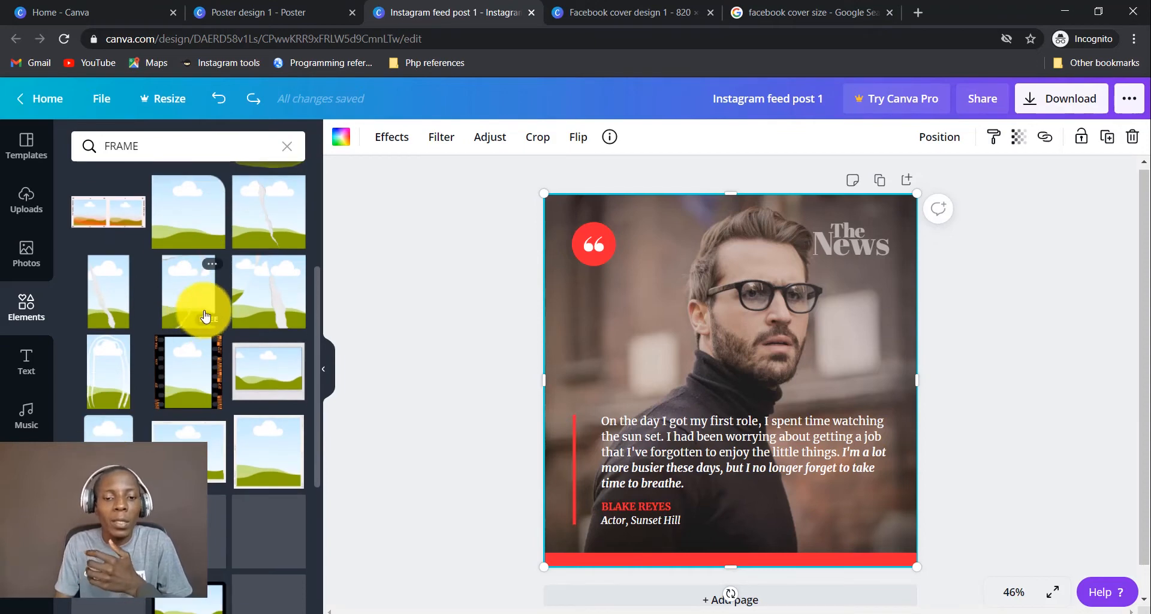
scroll(257, 402, down, 1)
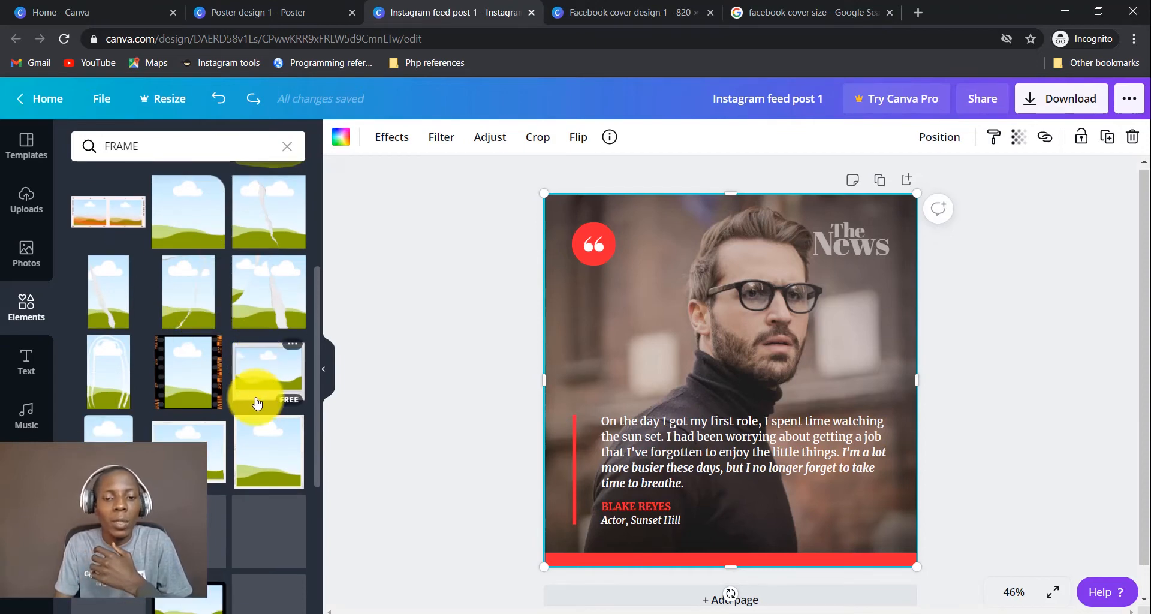
double_click(747, 332)
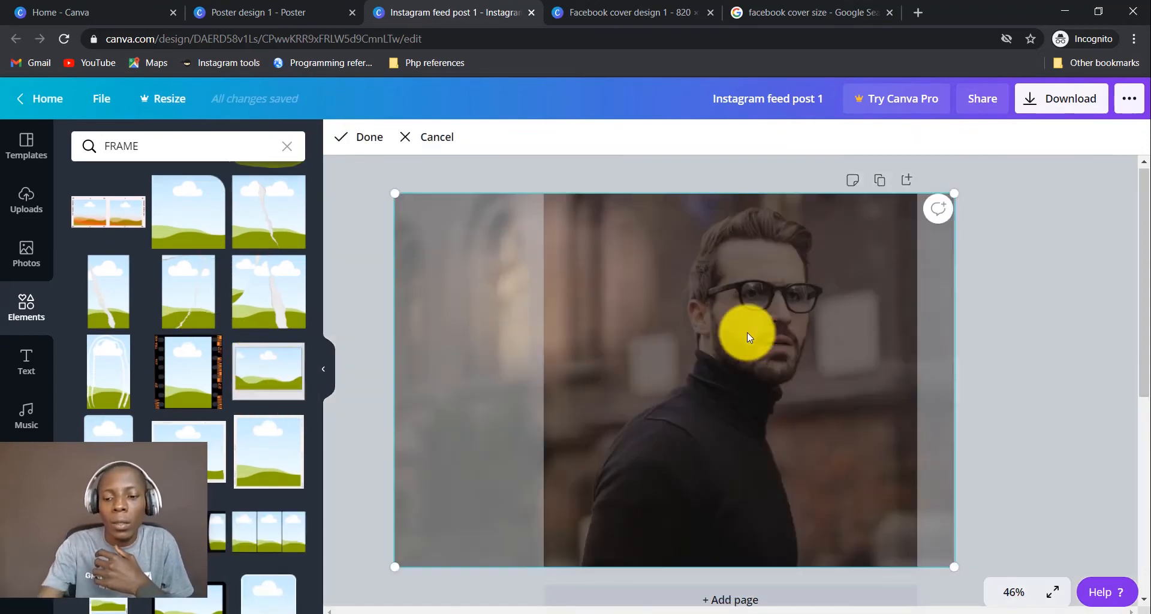
key(Delete)
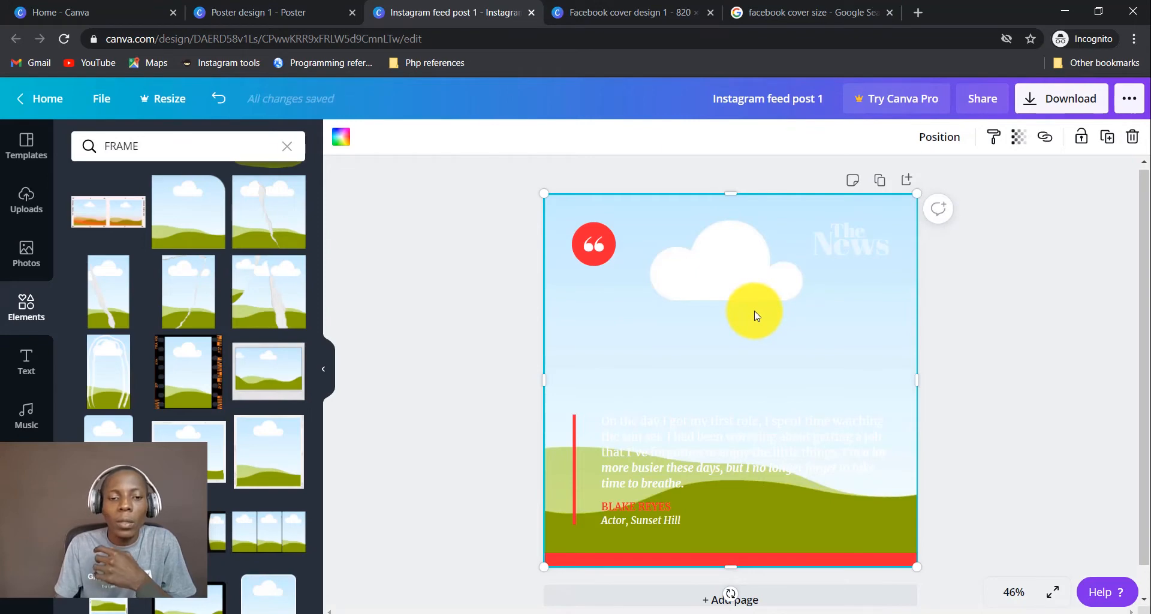
Drop the uploaded person photo into the frame and move it down to show the head.
click(26, 195)
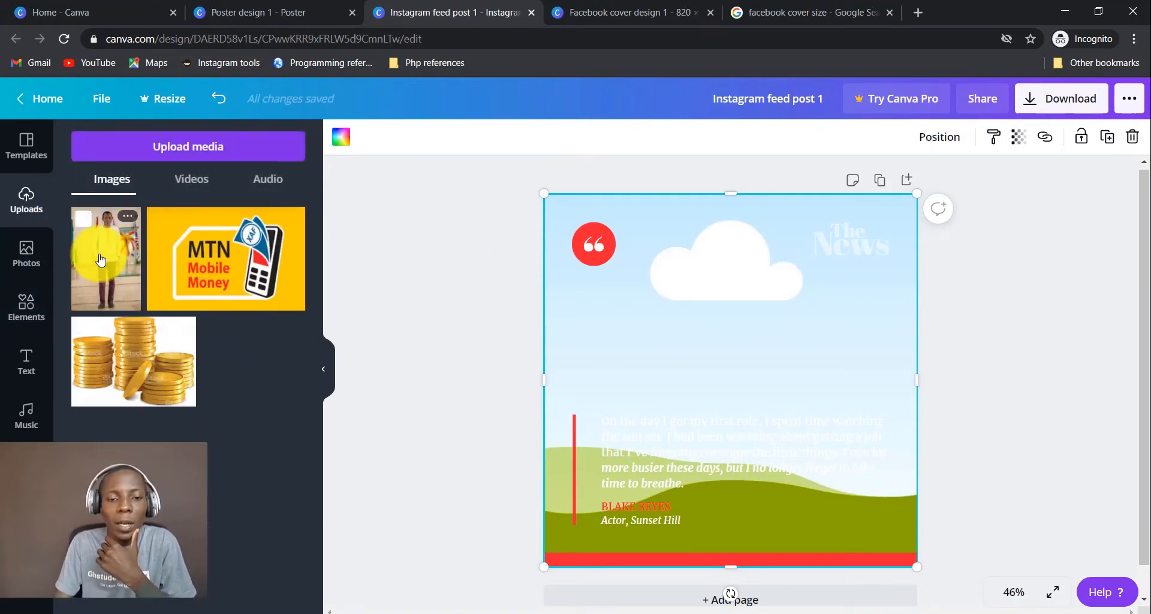
drag(101, 260, 679, 383)
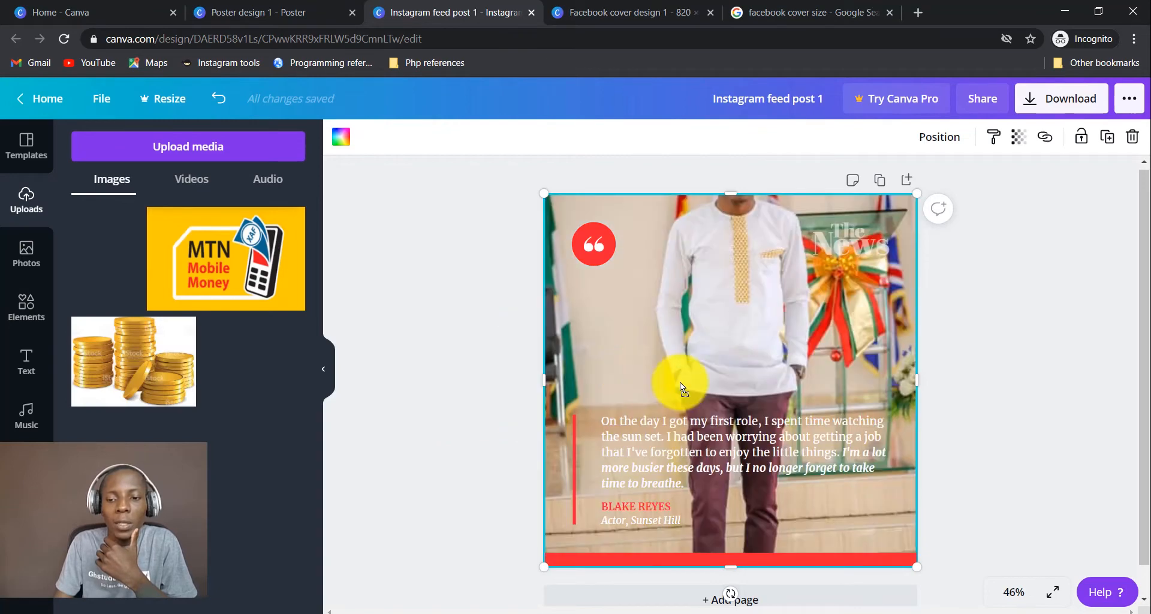
double_click(750, 305)
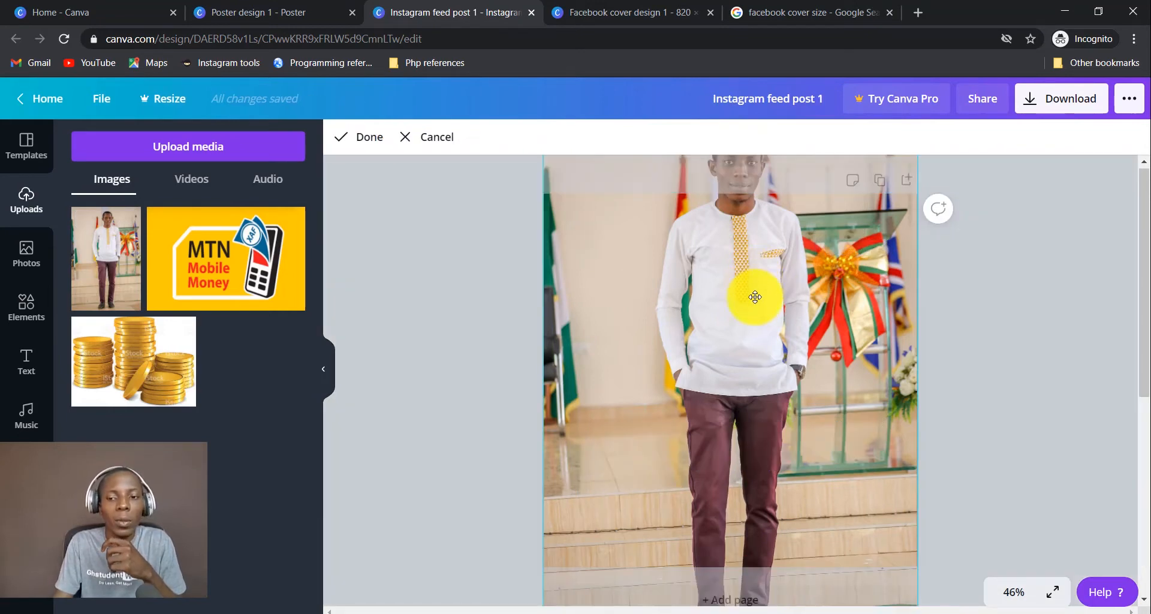
drag(755, 297, 753, 366)
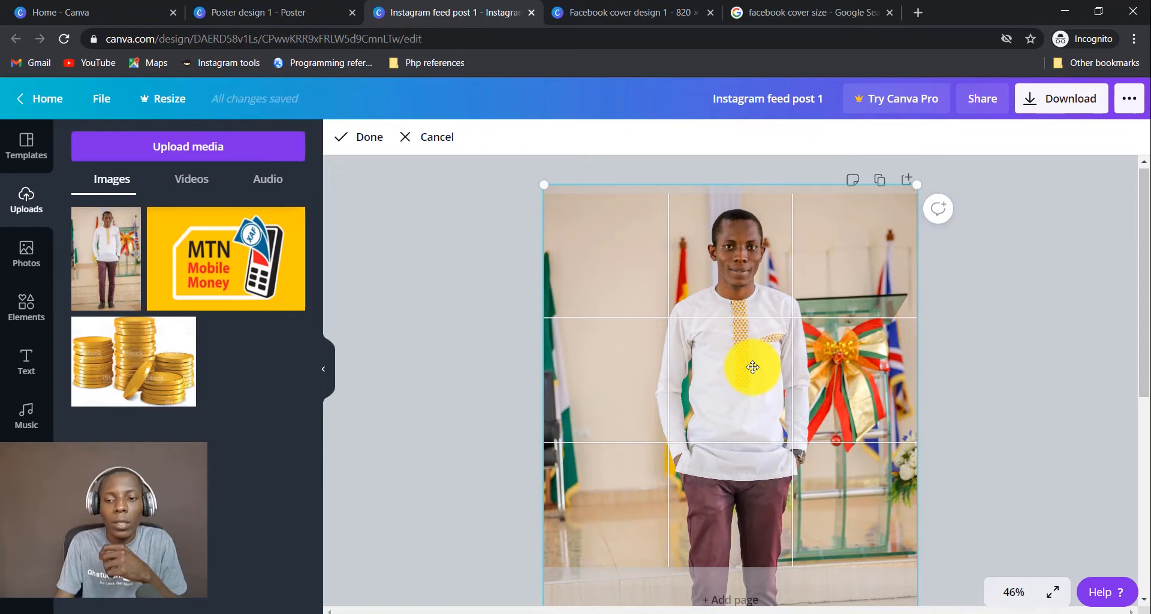
key(Return)
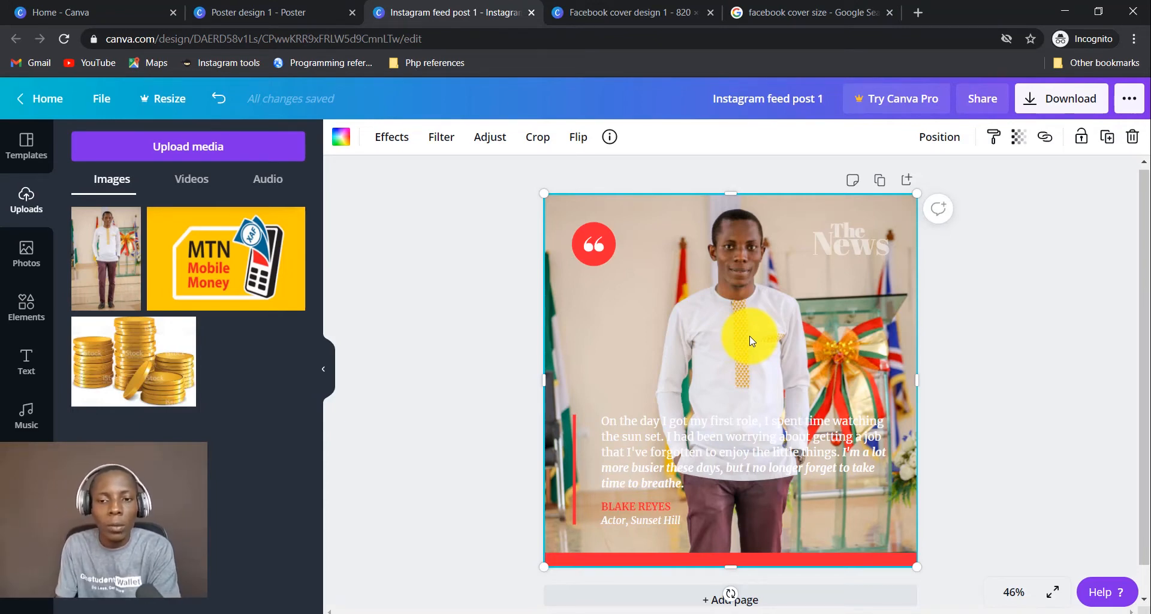
Replace the stock photo with the uploaded speaker photo and reposition it in the frame.
key(ctrl+z)
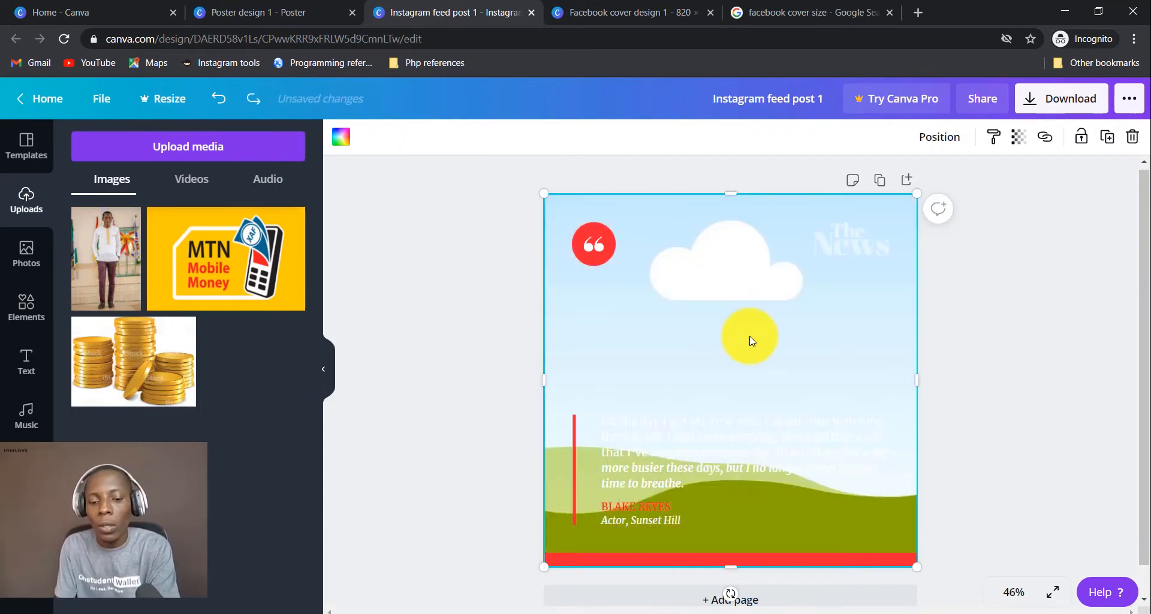
key(ctrl+y)
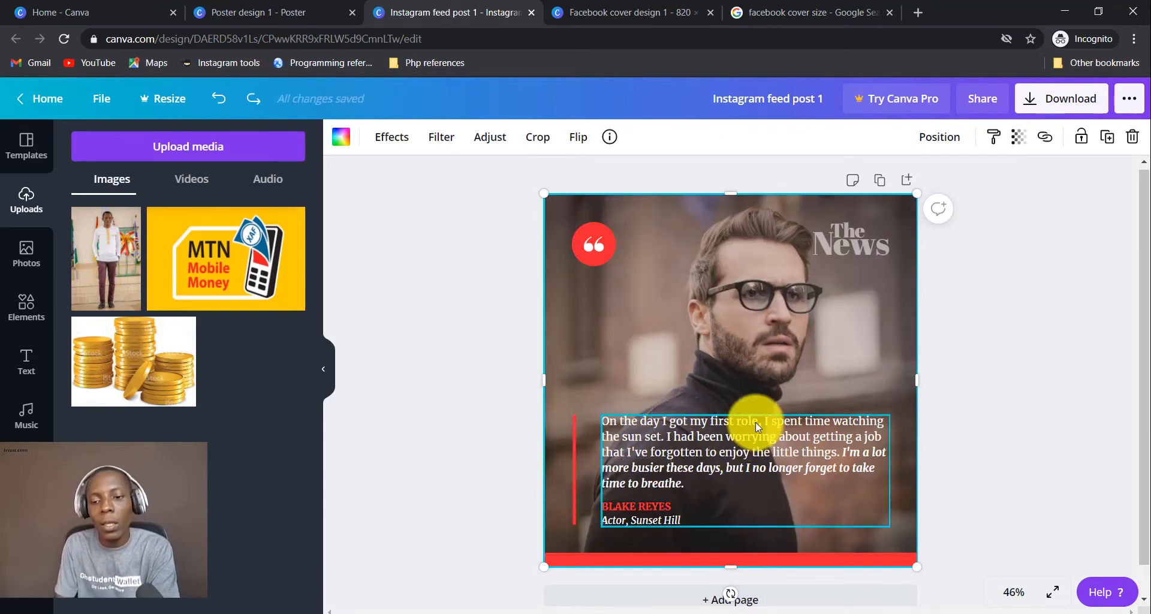
double_click(744, 327)
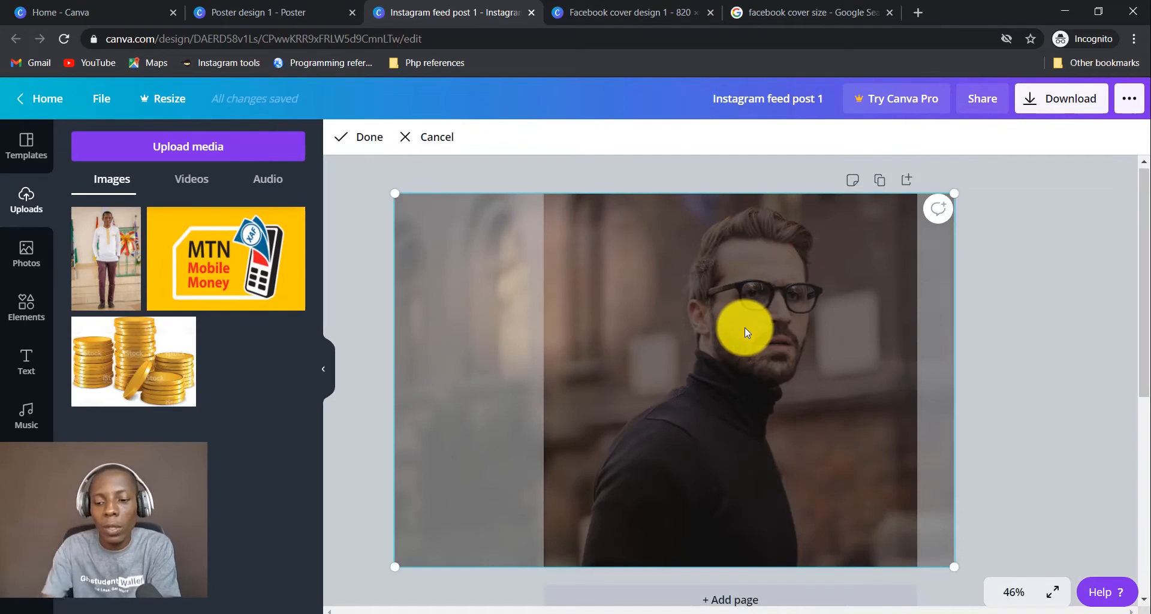
key(Delete)
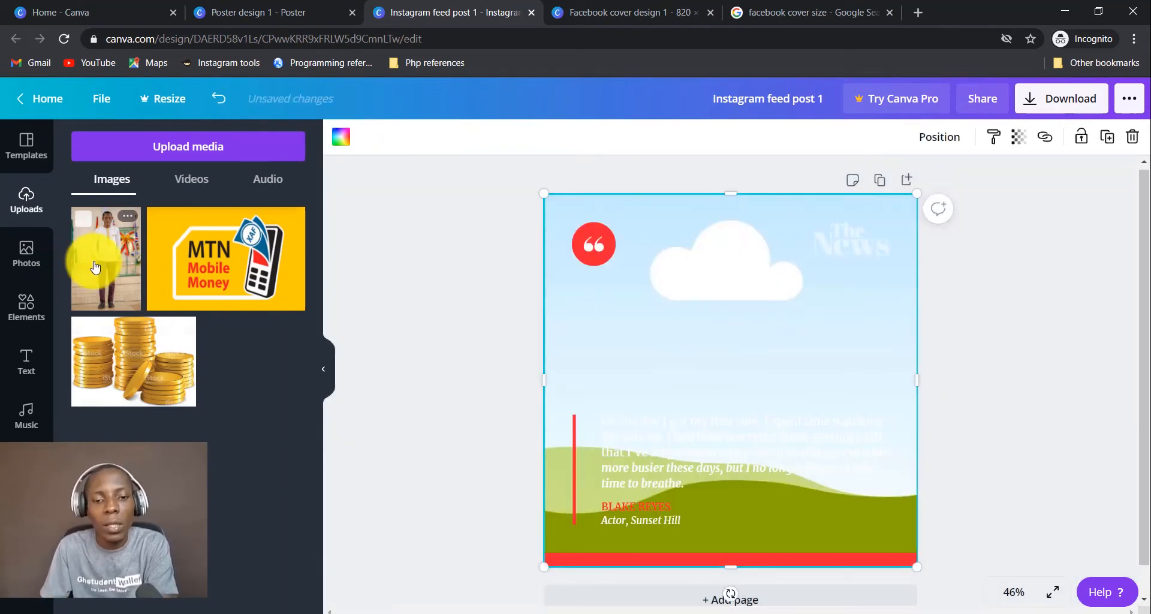
drag(98, 264, 699, 406)
double_click(707, 318)
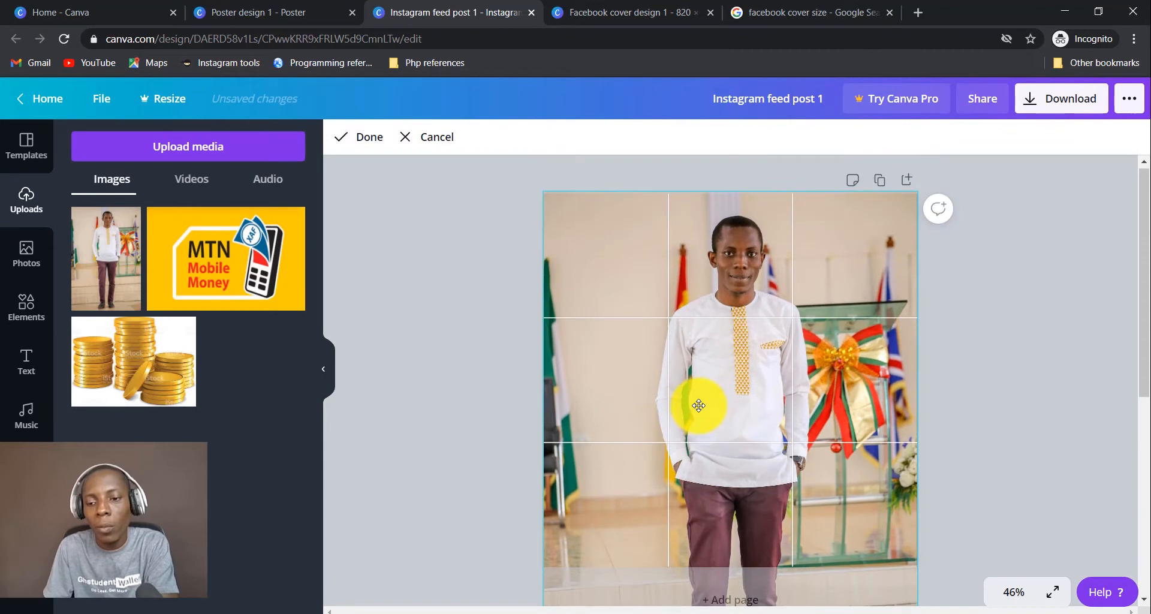
click(989, 361)
click(989, 362)
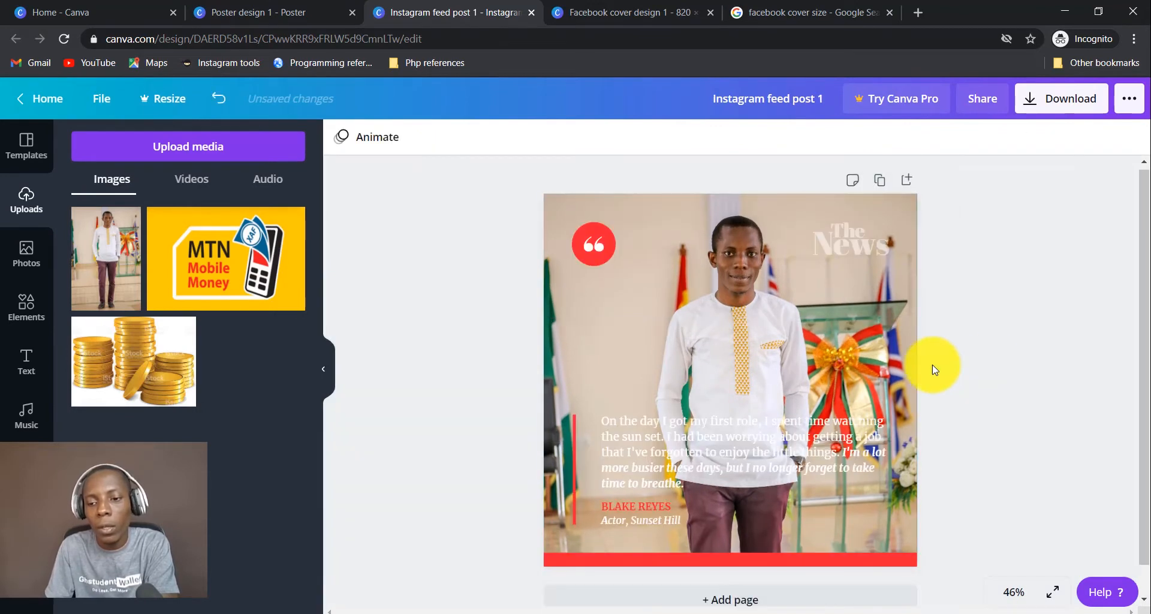
click(706, 446)
click(725, 314)
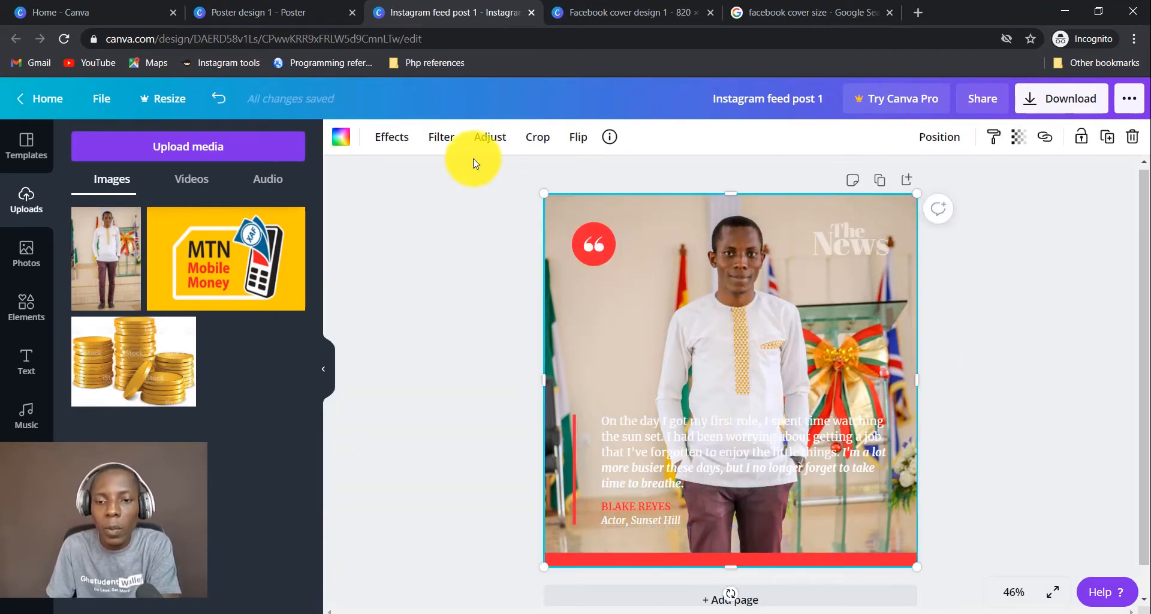
Browse the photo's Effects list and view the Duotone effect details.
click(396, 141)
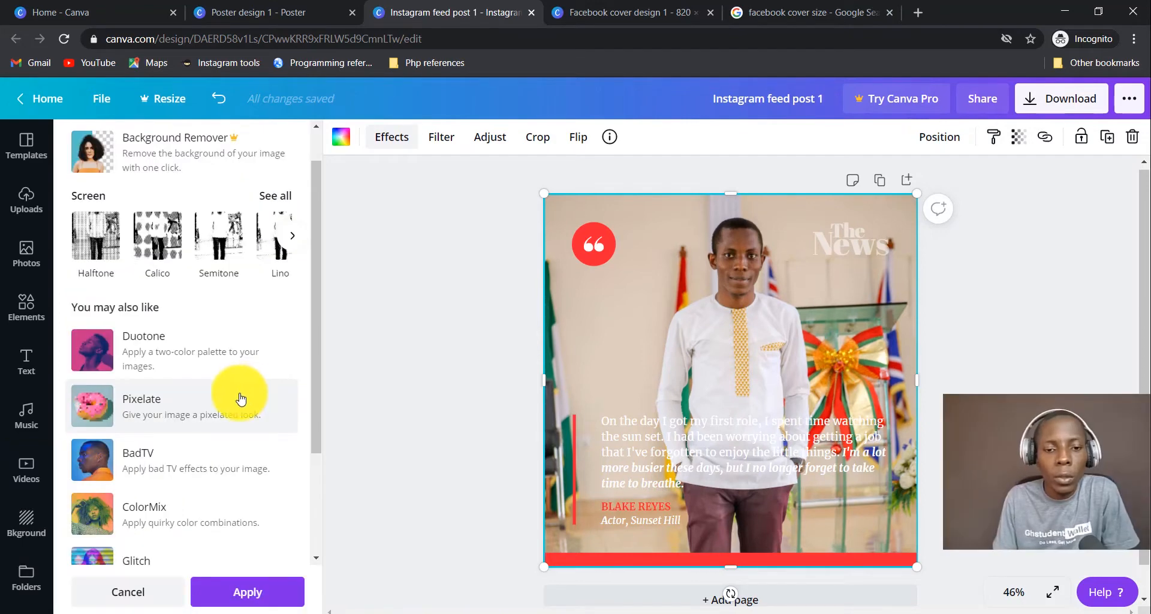
scroll(240, 398, down, 2)
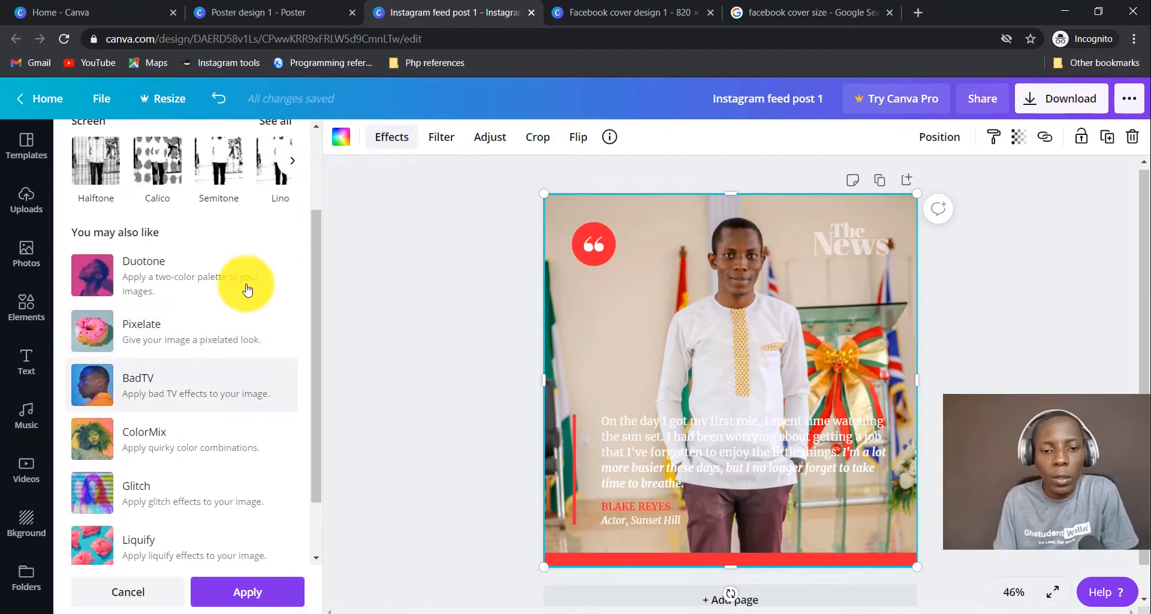
click(215, 294)
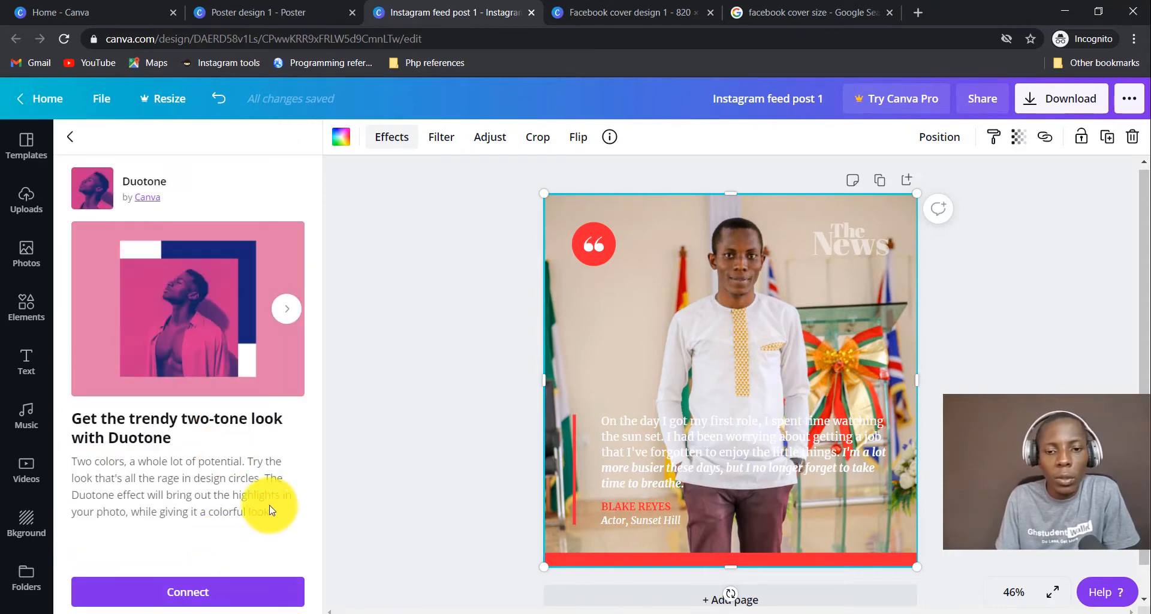
Try the Selfie, Cali, Retro and Greyscale filters, then apply Street for black and white.
click(444, 139)
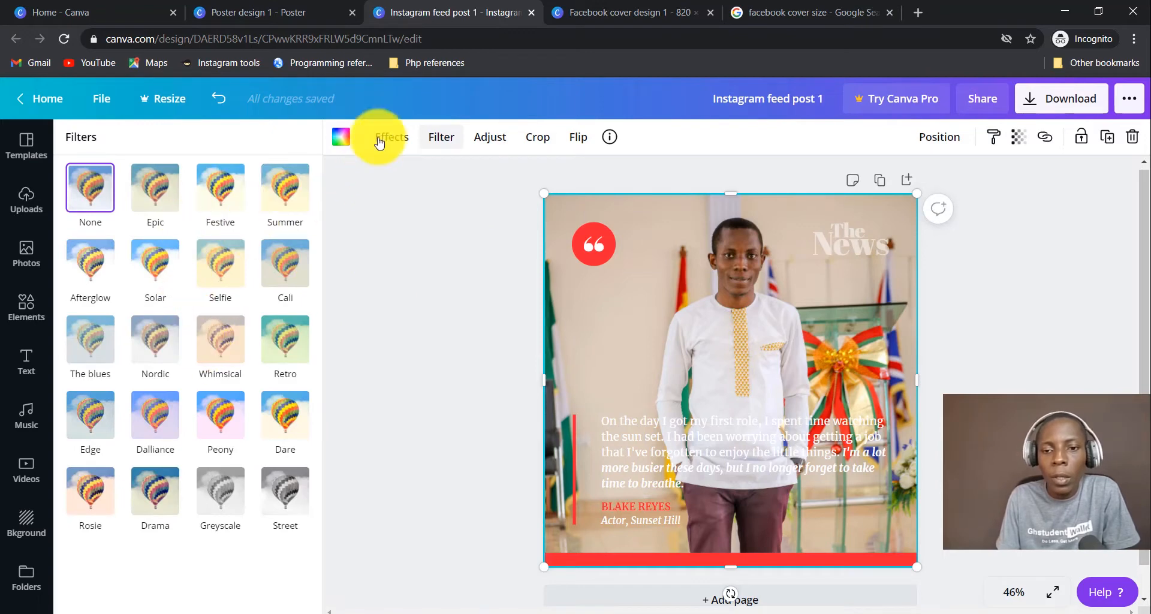
click(232, 270)
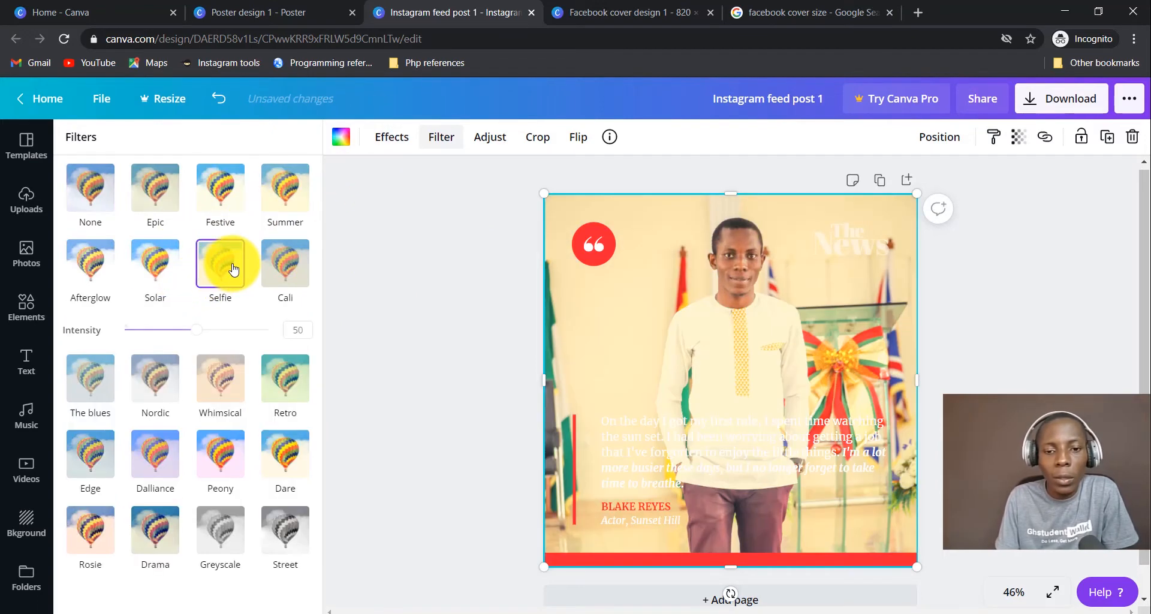
click(282, 263)
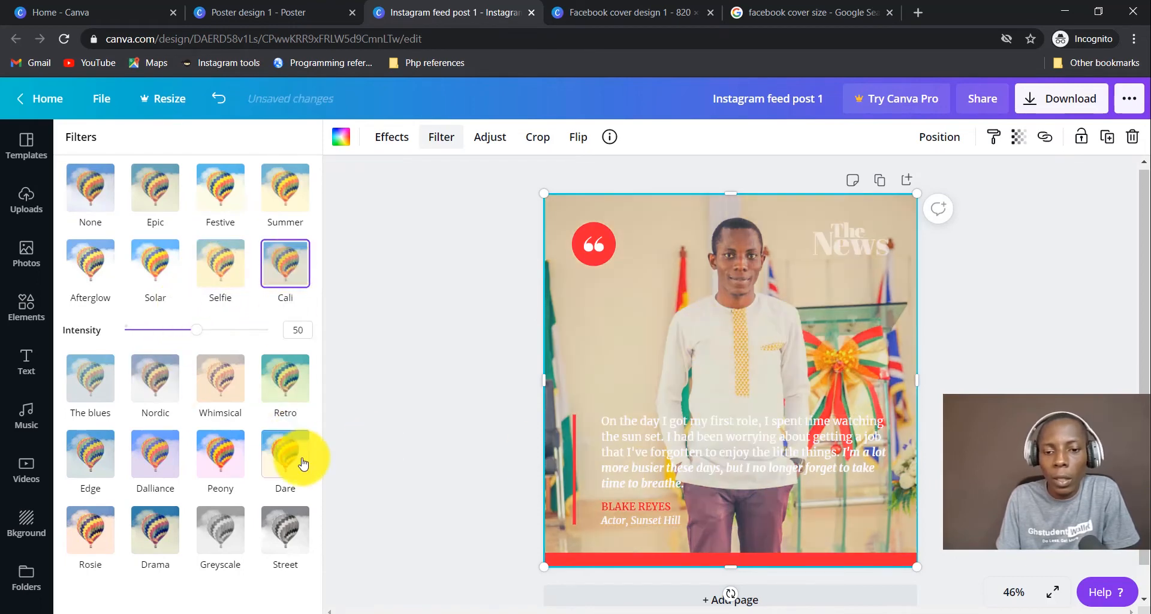
click(288, 380)
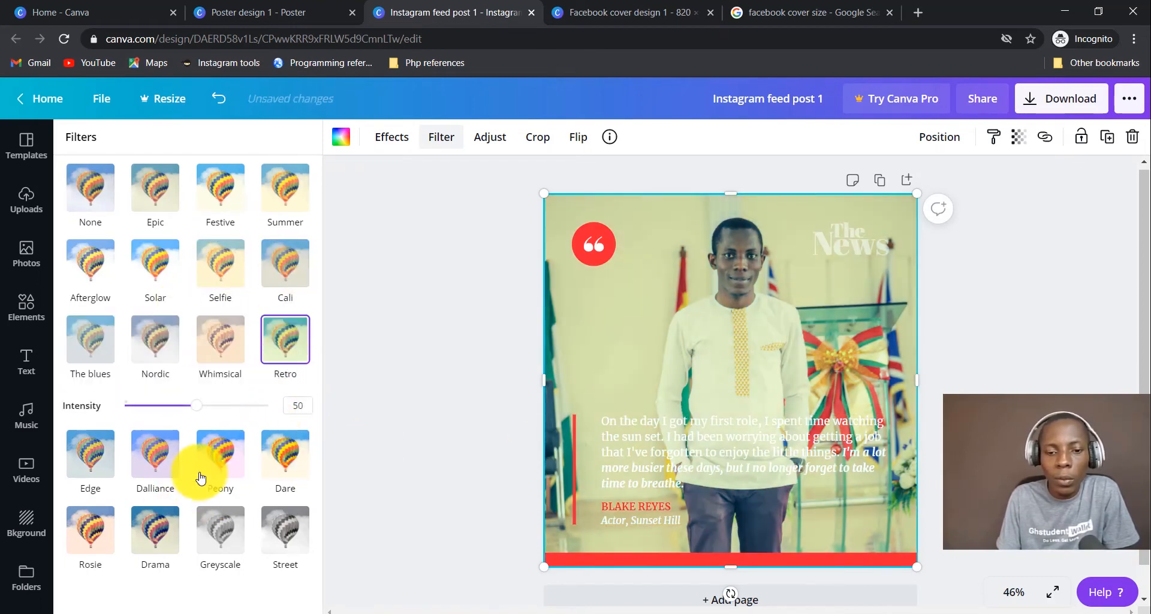
click(231, 535)
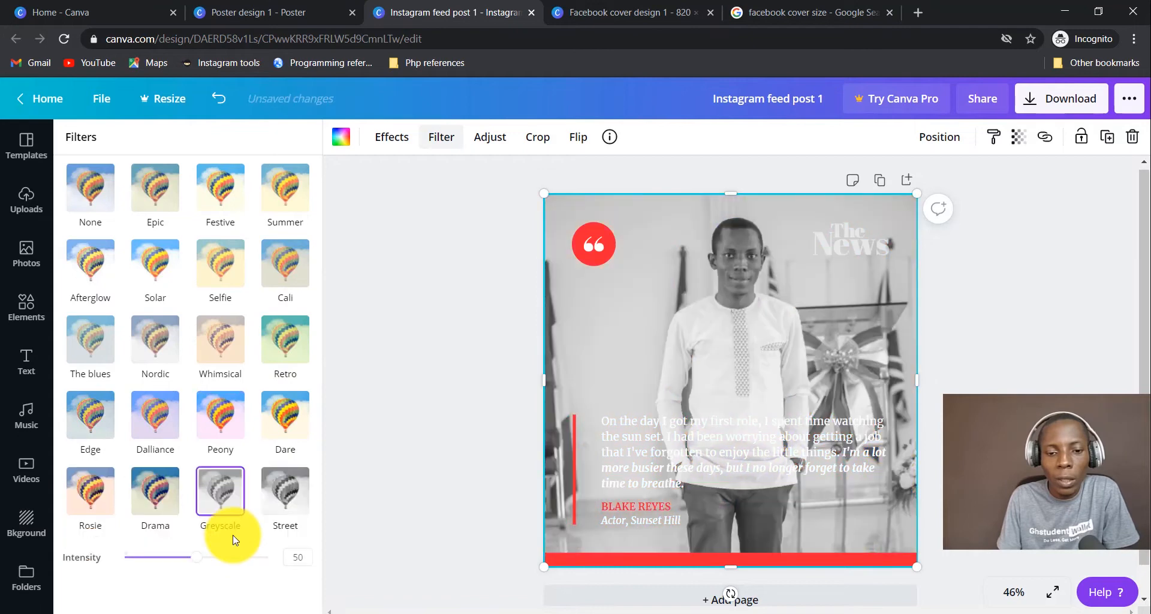
click(277, 498)
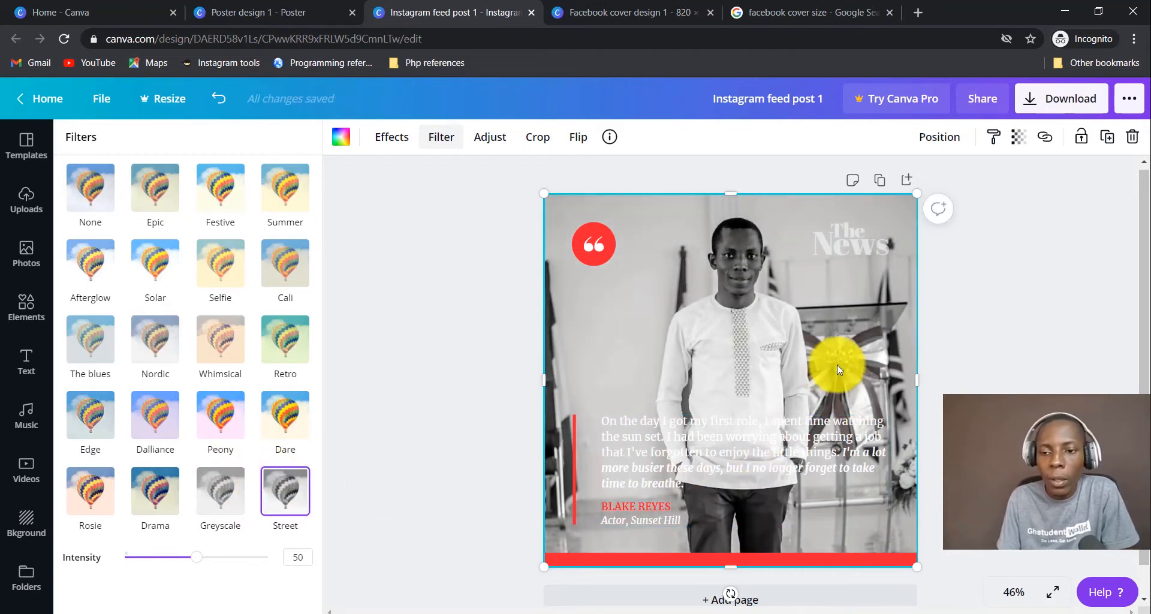
Select the quote text group and highlight the entire quote paragraph.
click(23, 198)
click(678, 457)
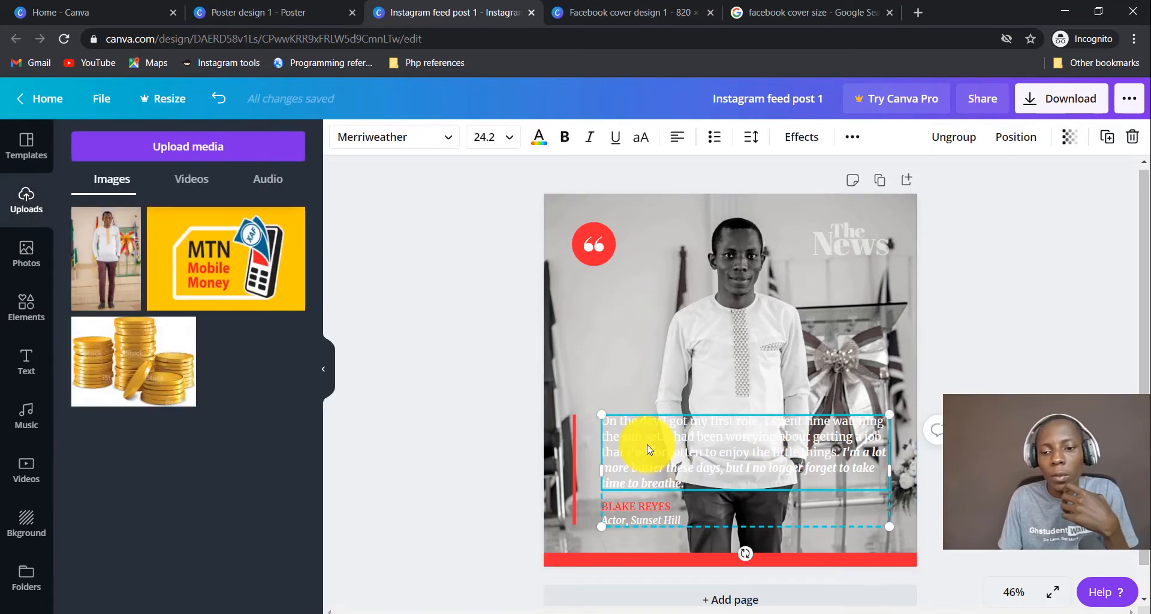
double_click(683, 484)
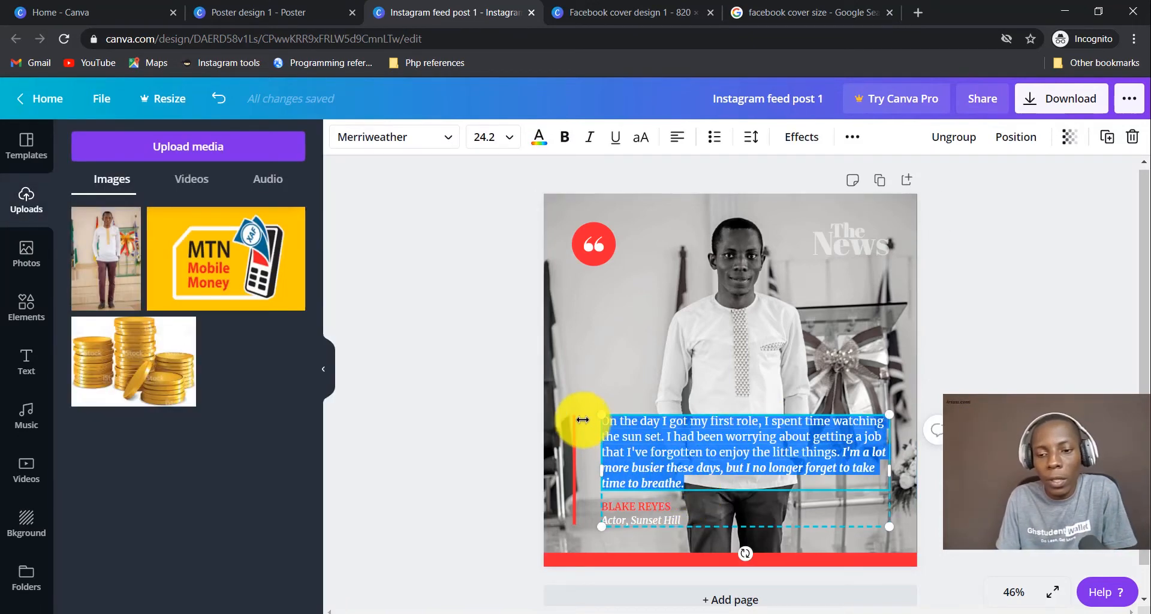
click(677, 456)
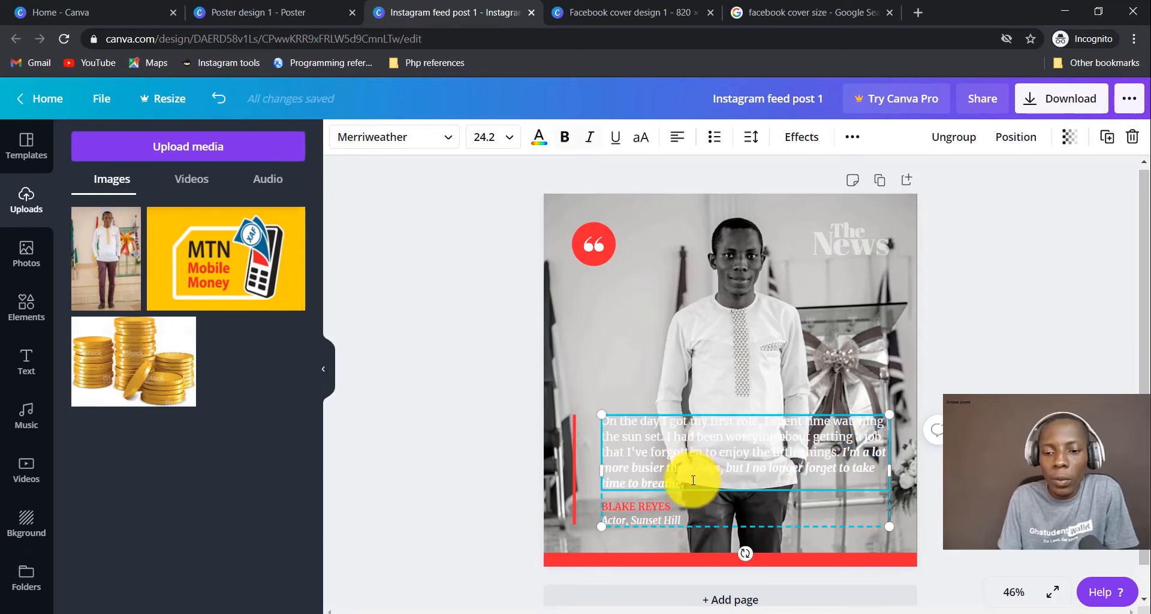
drag(691, 487, 603, 419)
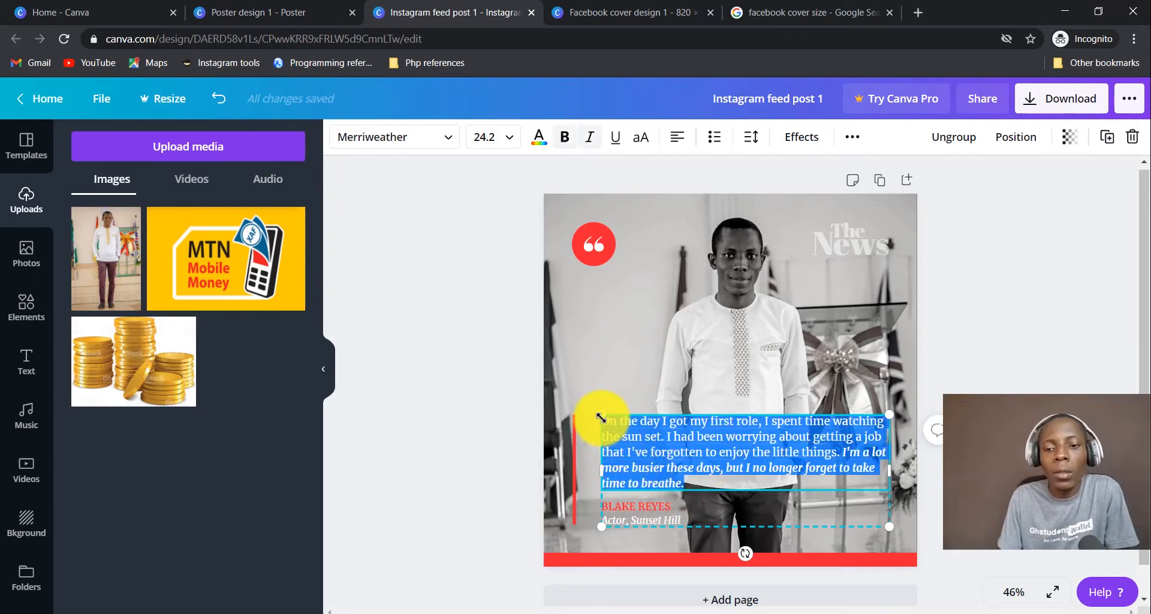
click(674, 465)
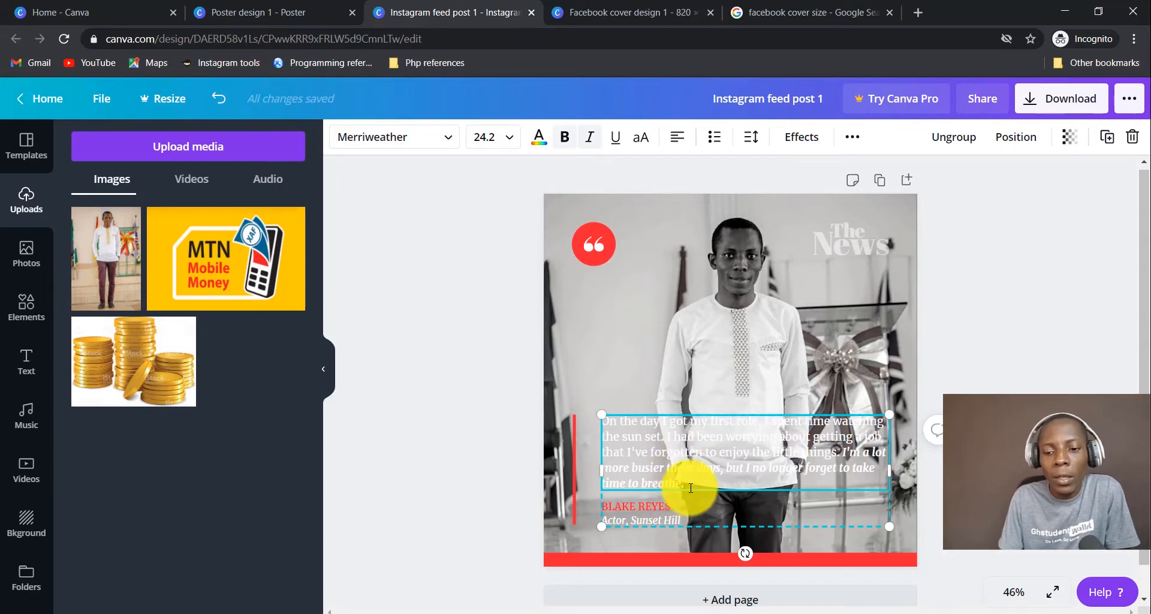
drag(691, 487, 591, 412)
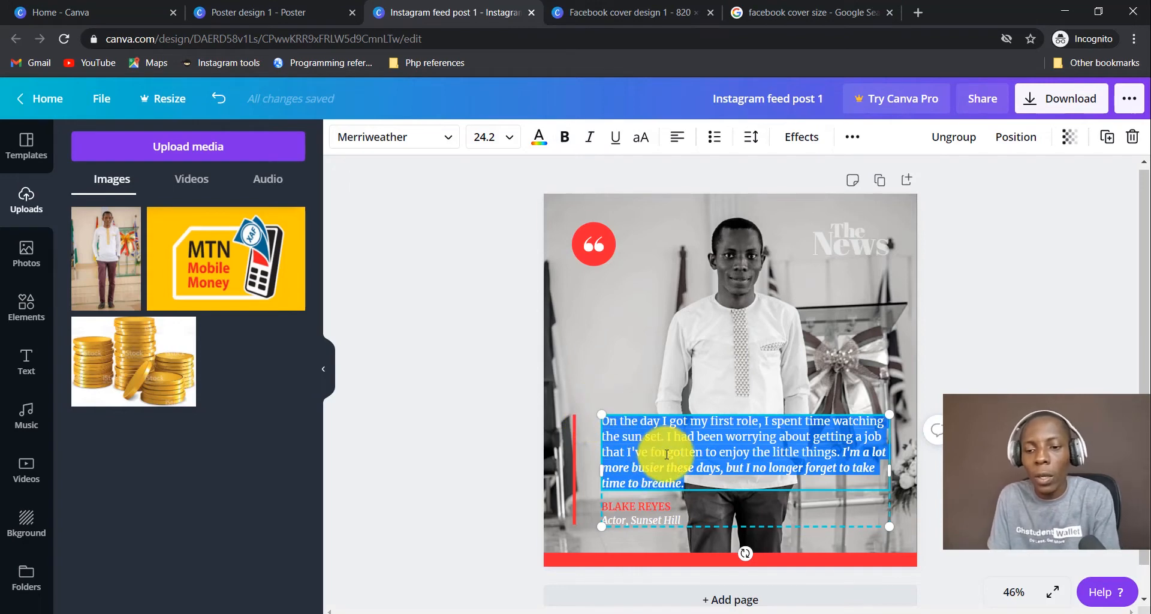
click(752, 326)
click(740, 464)
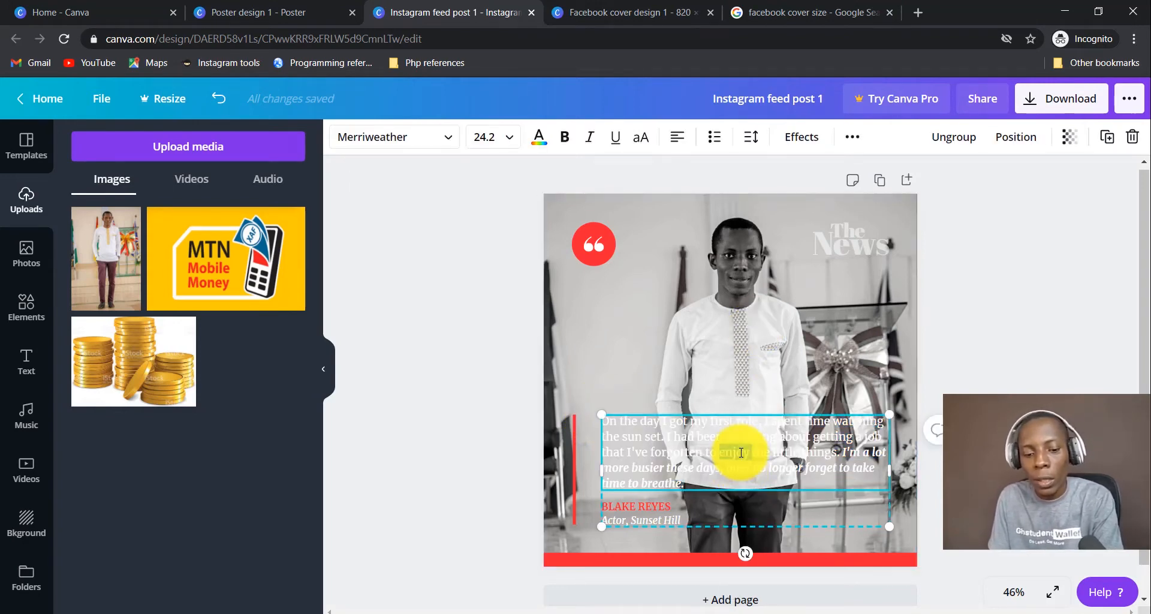
triple_click(741, 452)
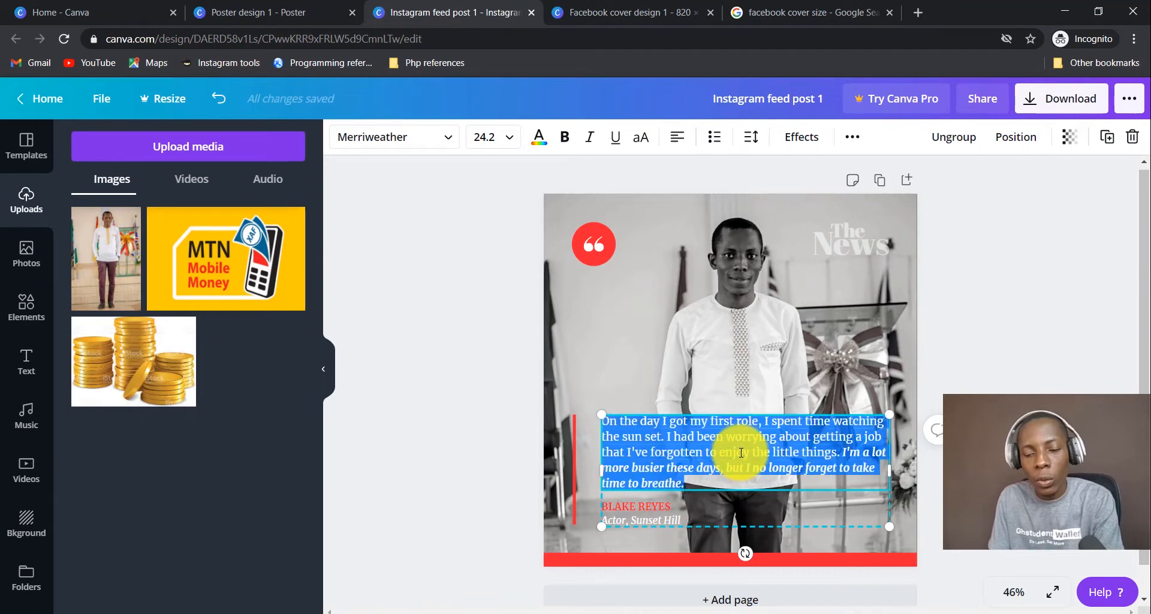
Colour the quote text red, then reselect all of the quote text.
click(541, 139)
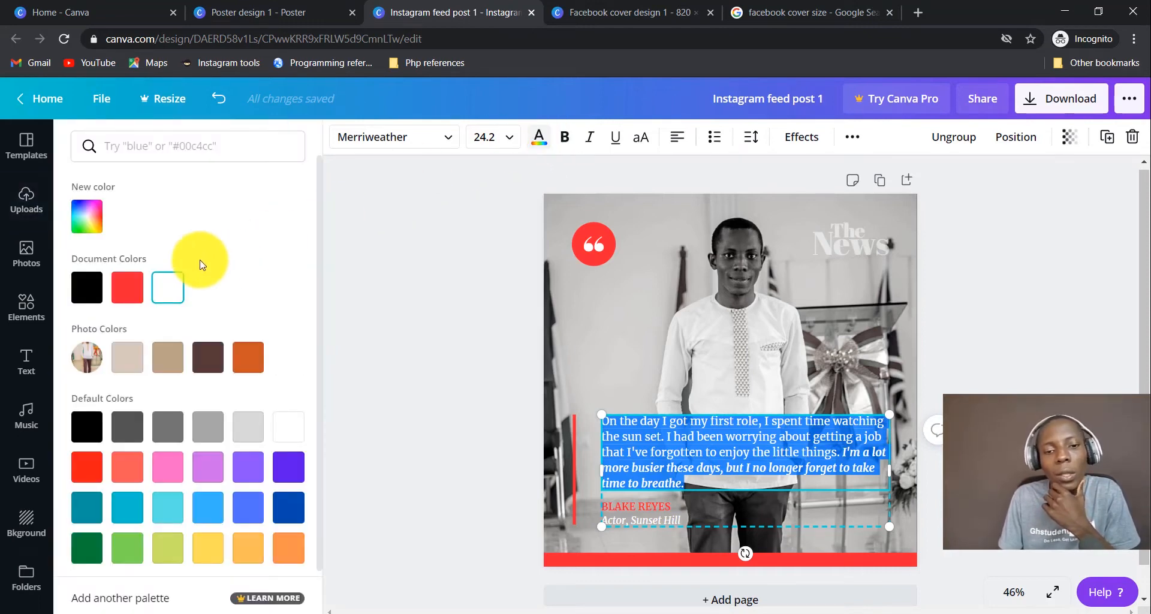
click(129, 298)
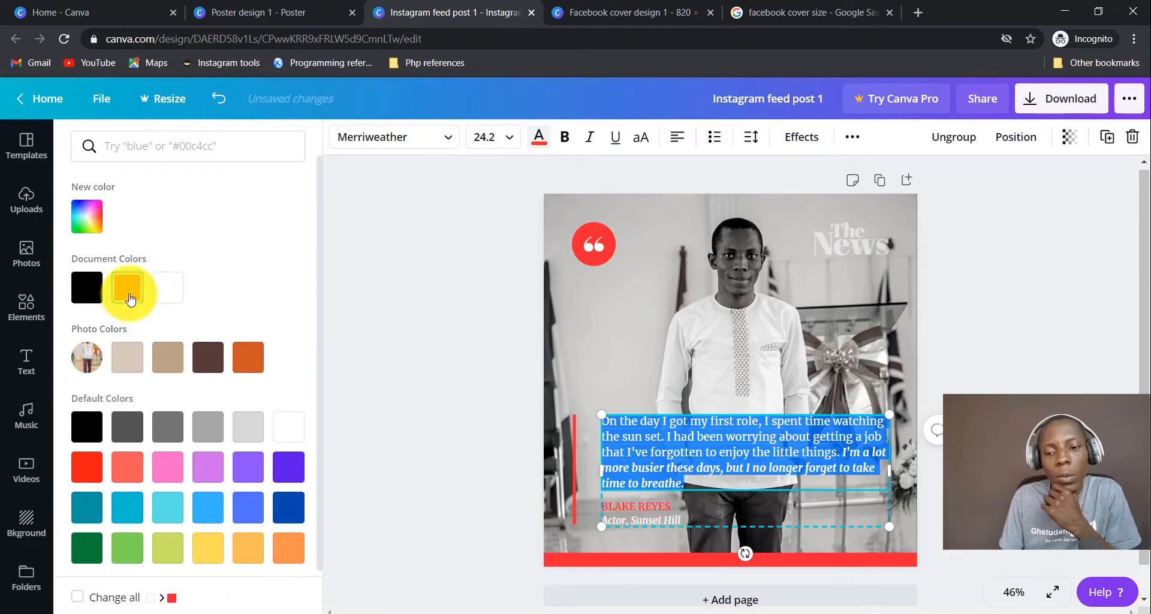
click(727, 334)
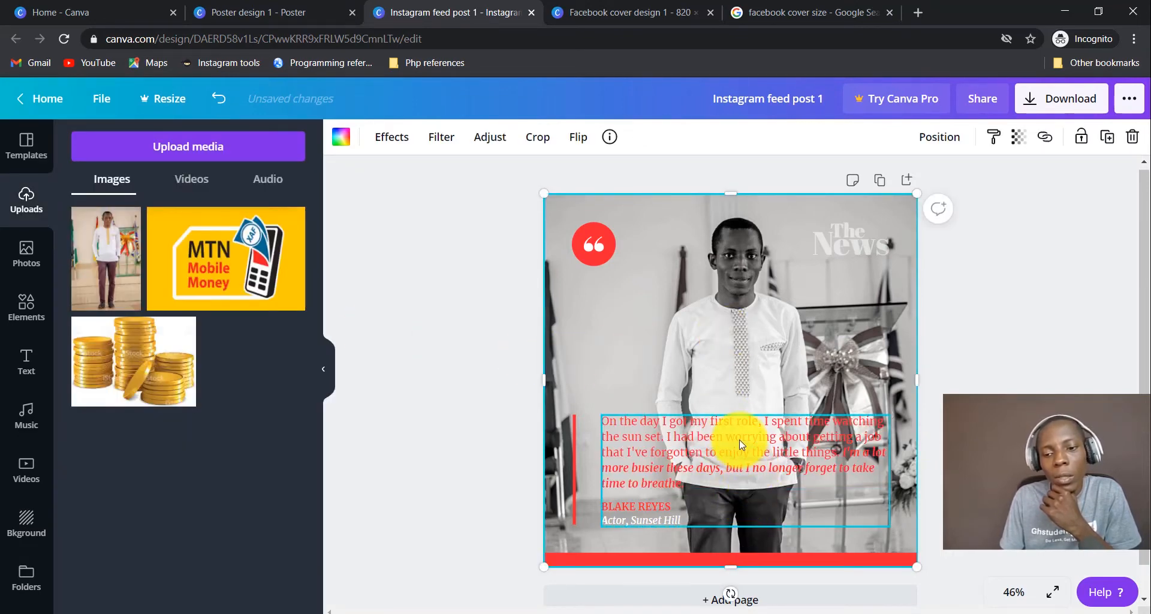
click(712, 458)
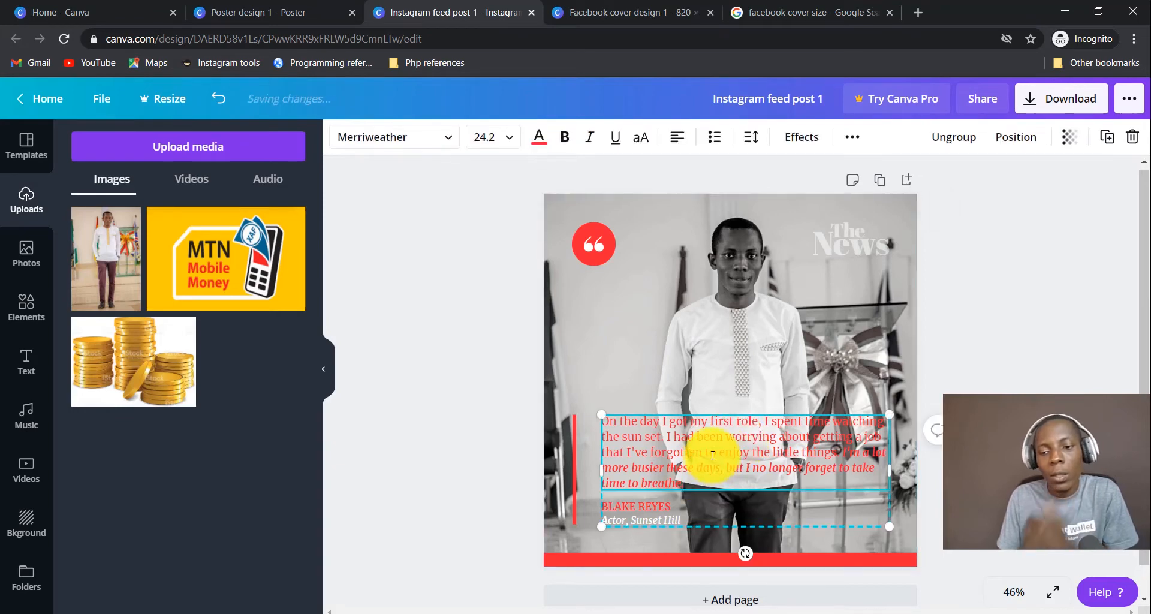
double_click(712, 455)
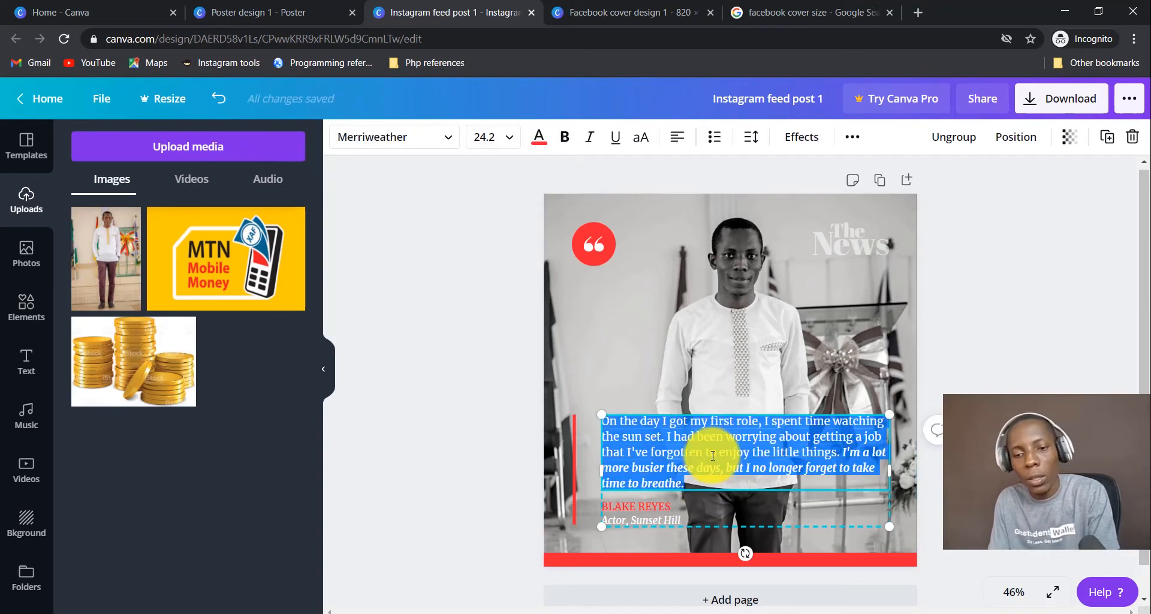
Try an orange-yellow, then set the quote text to custom purple #6821FF.
click(538, 137)
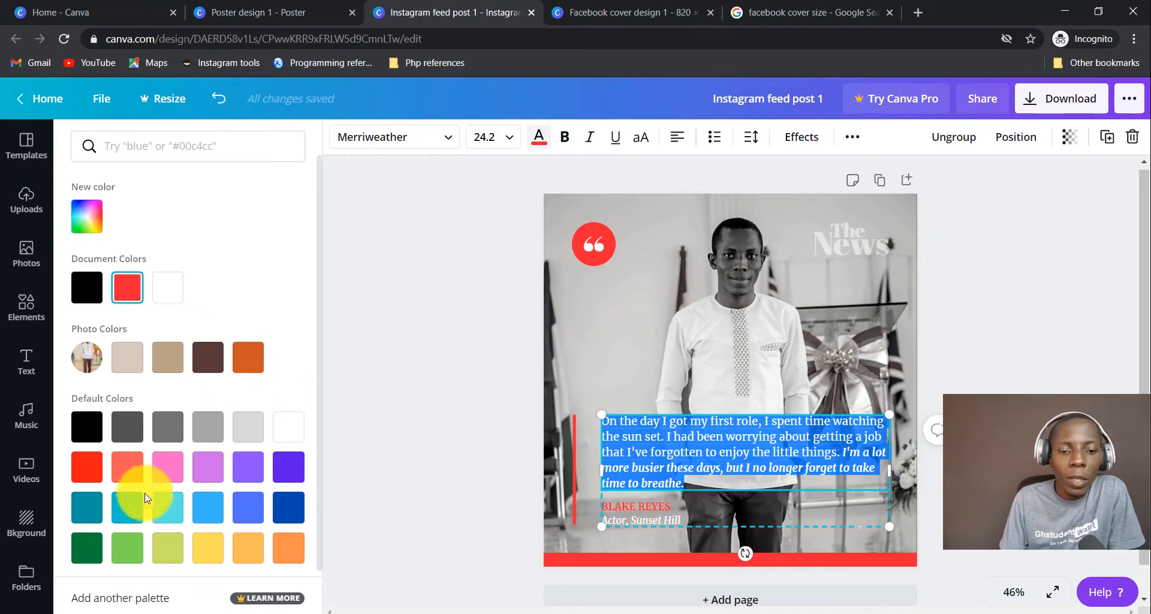
scroll(265, 465, down, 1)
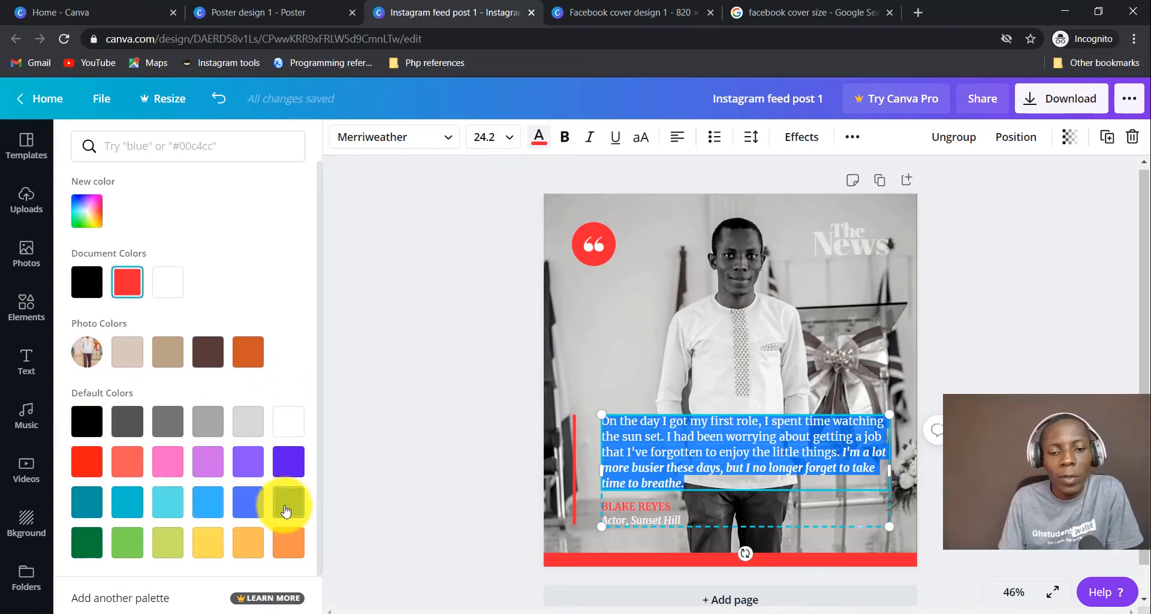
click(267, 547)
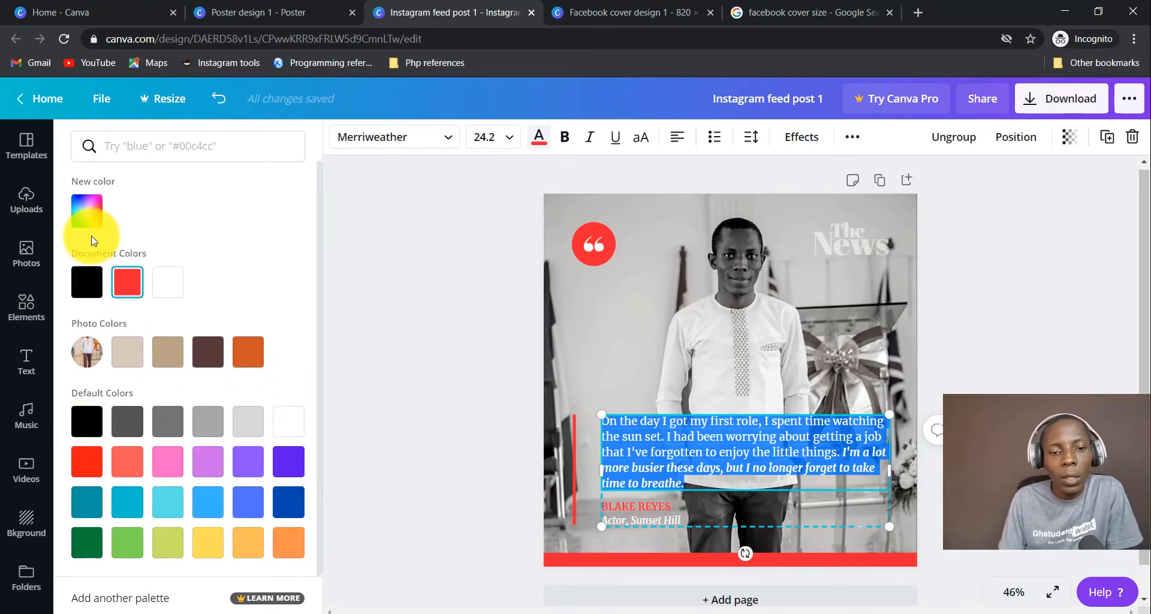
click(93, 220)
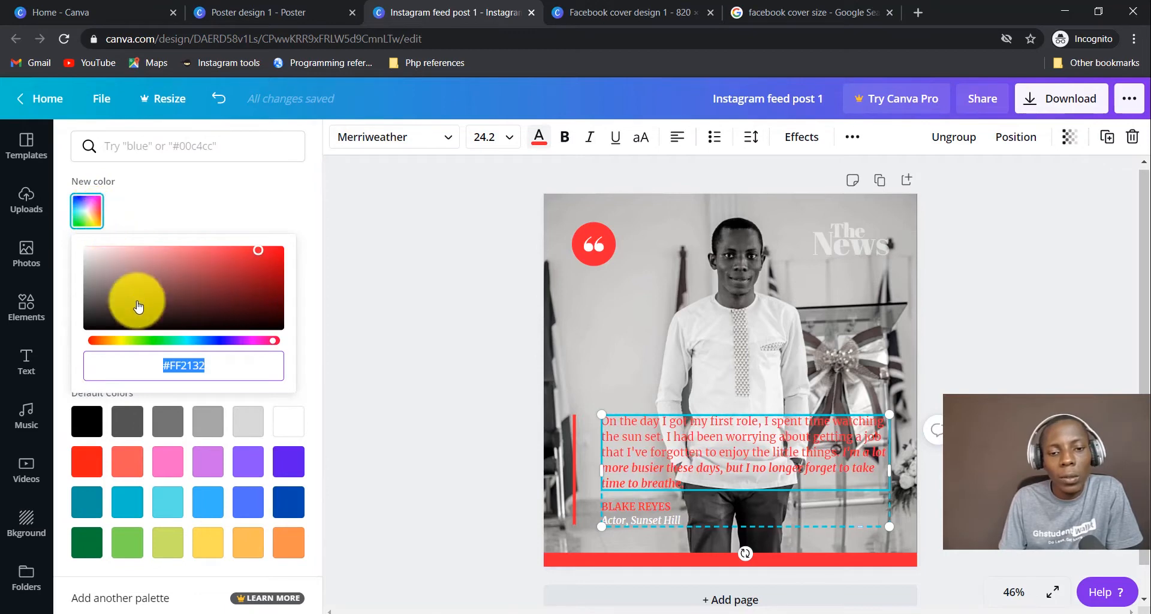
drag(160, 340, 225, 351)
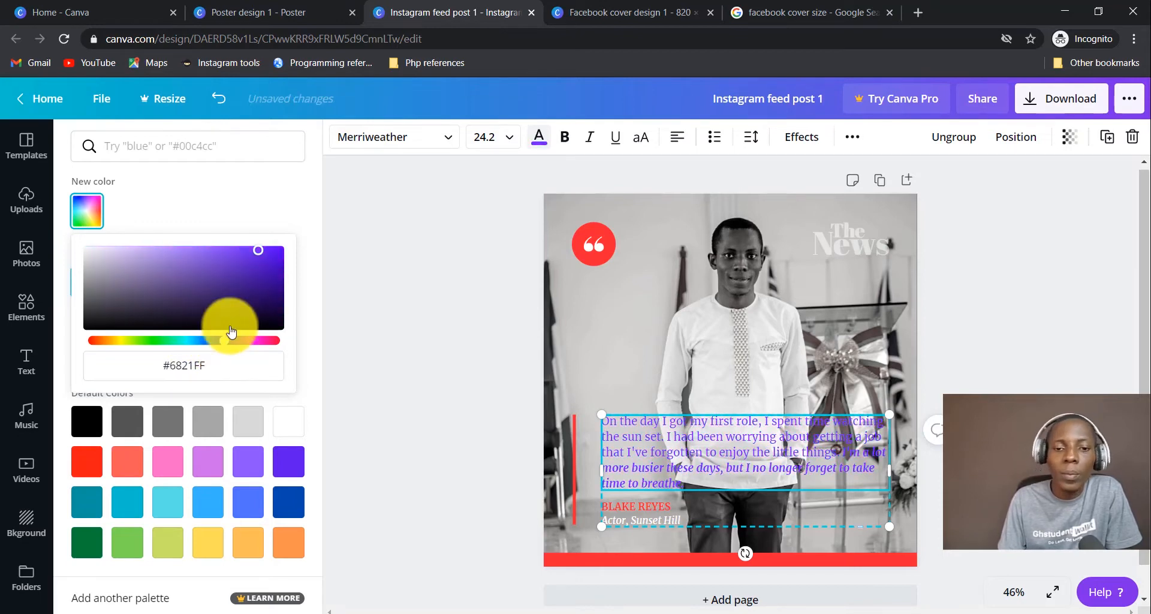
click(266, 204)
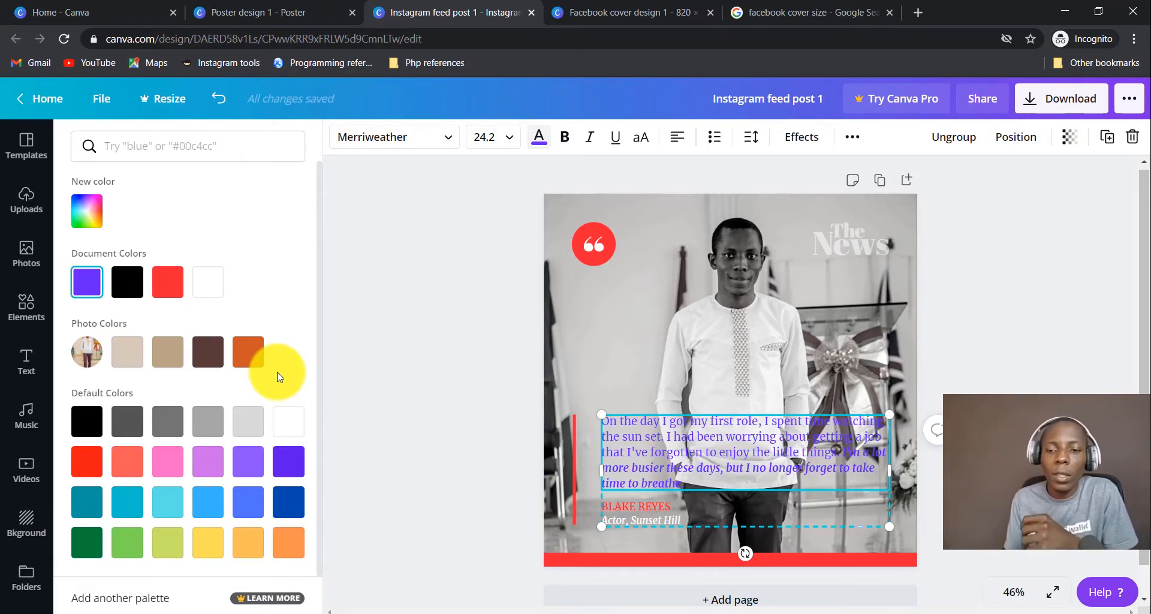
click(598, 260)
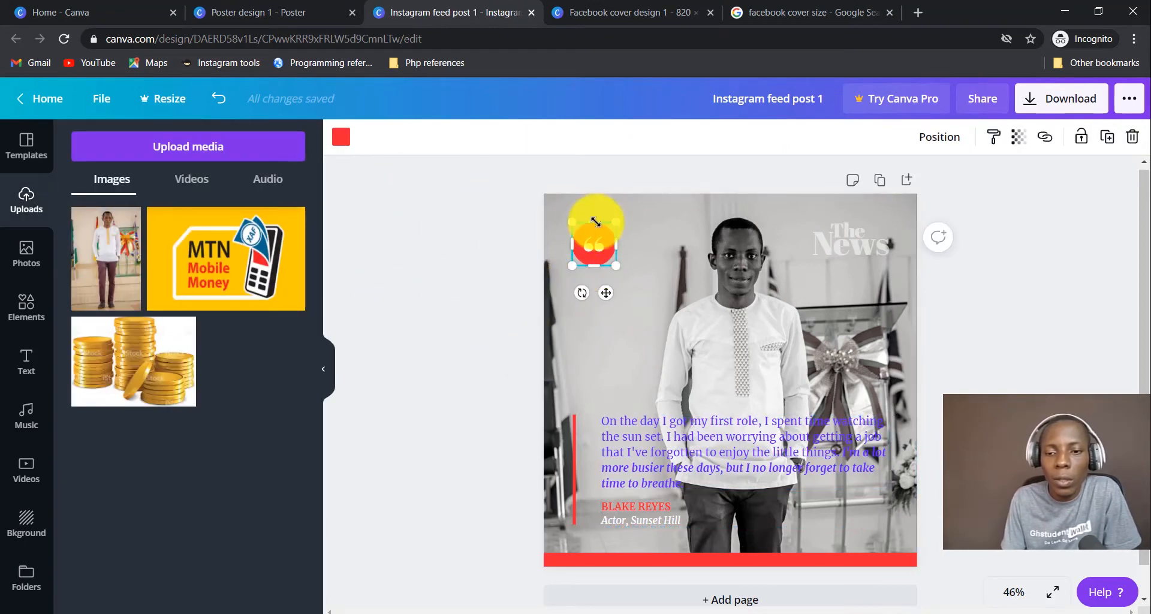
Recolour the quote icon, bottom bar and vertical accent bar with the burnt orange Photo Colors swatch.
click(342, 136)
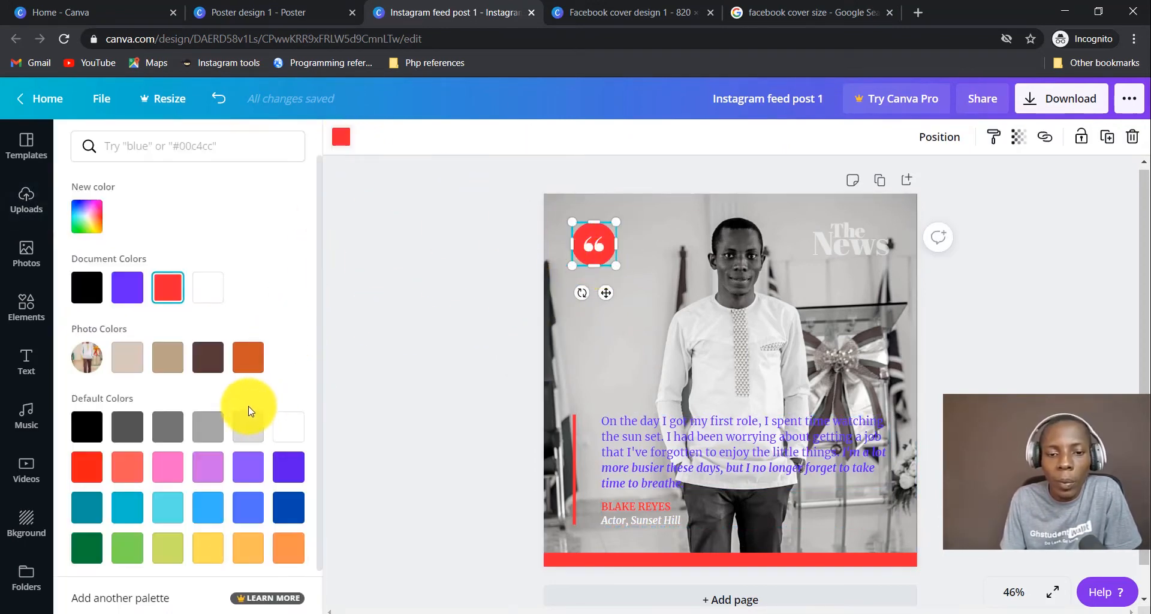
click(247, 358)
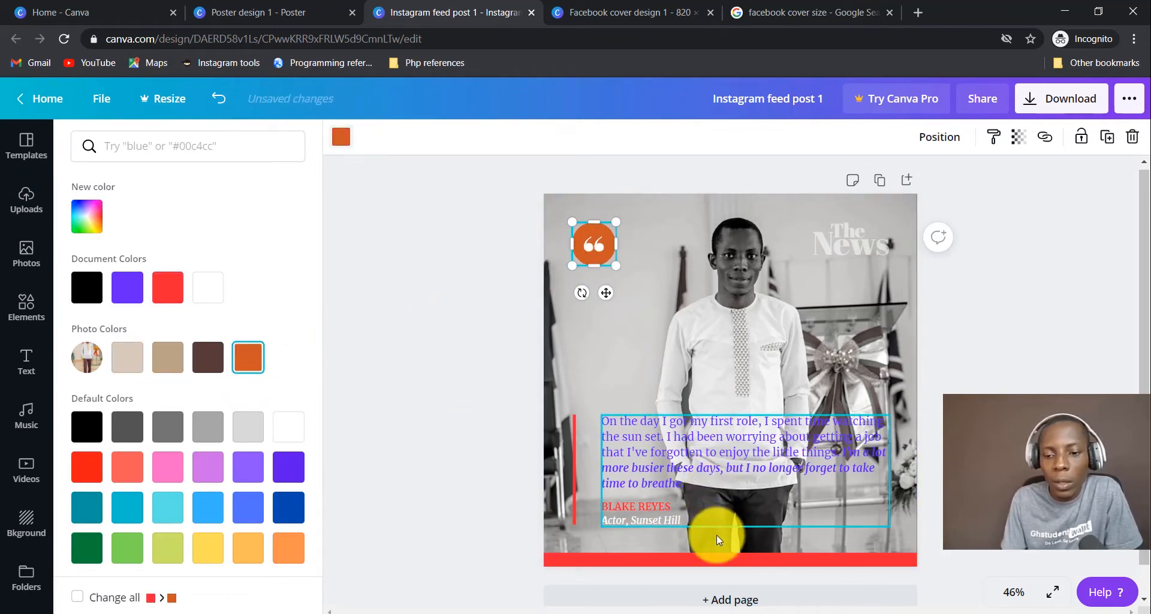
click(719, 559)
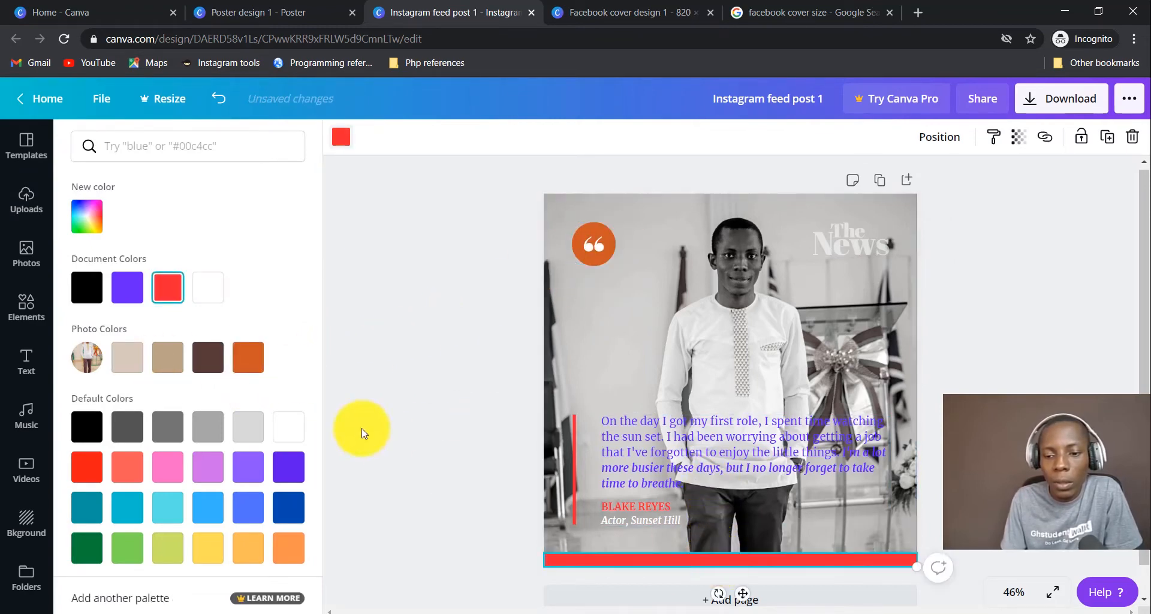
click(250, 357)
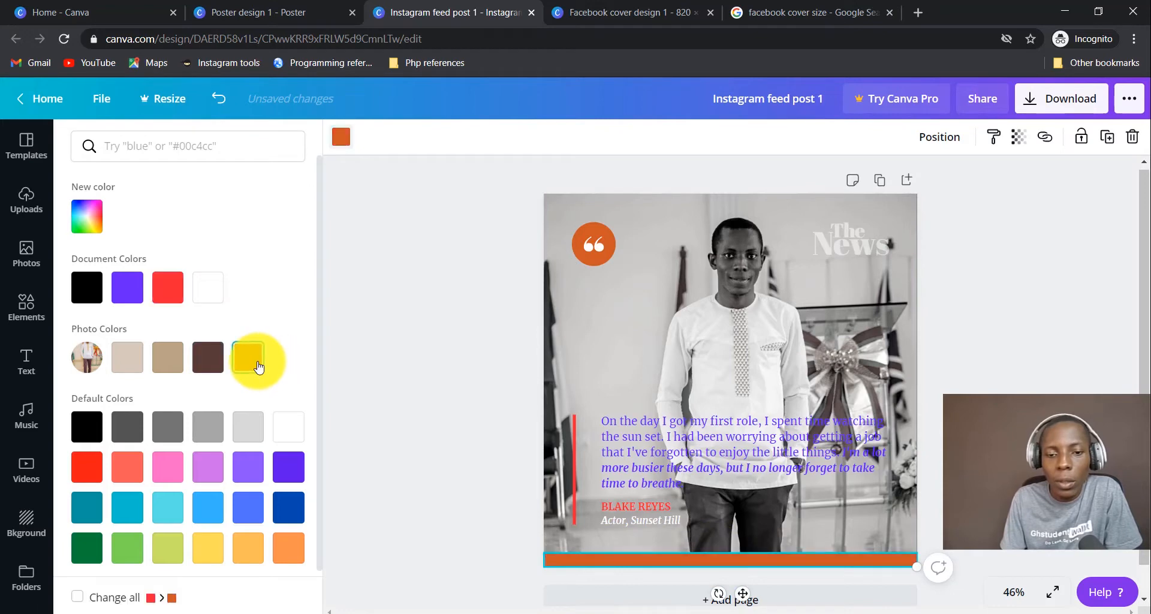
click(573, 460)
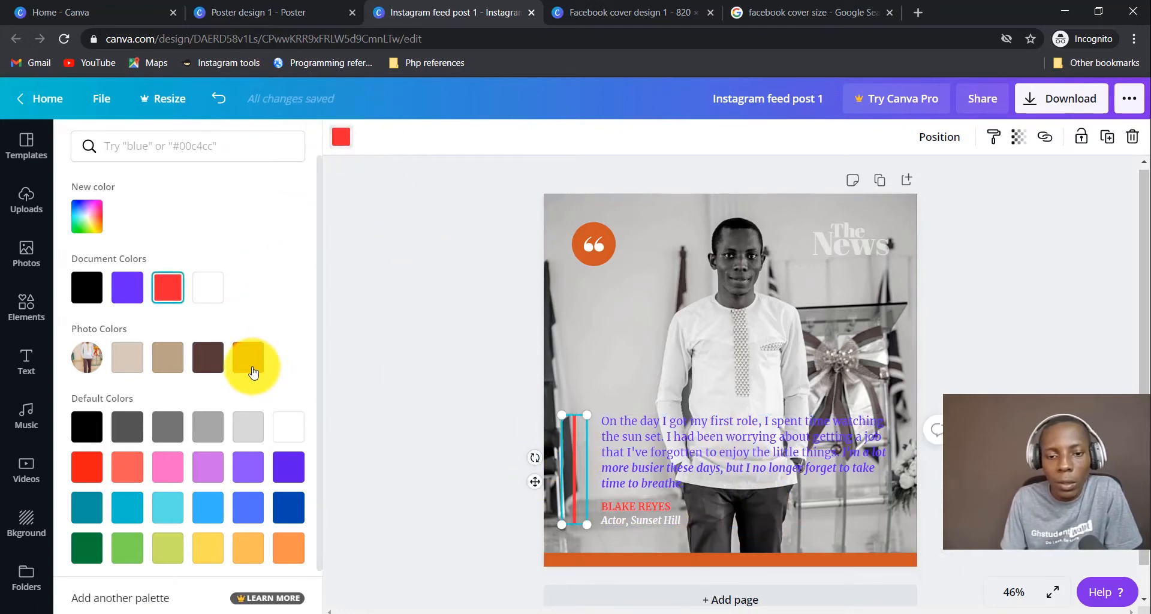
click(341, 141)
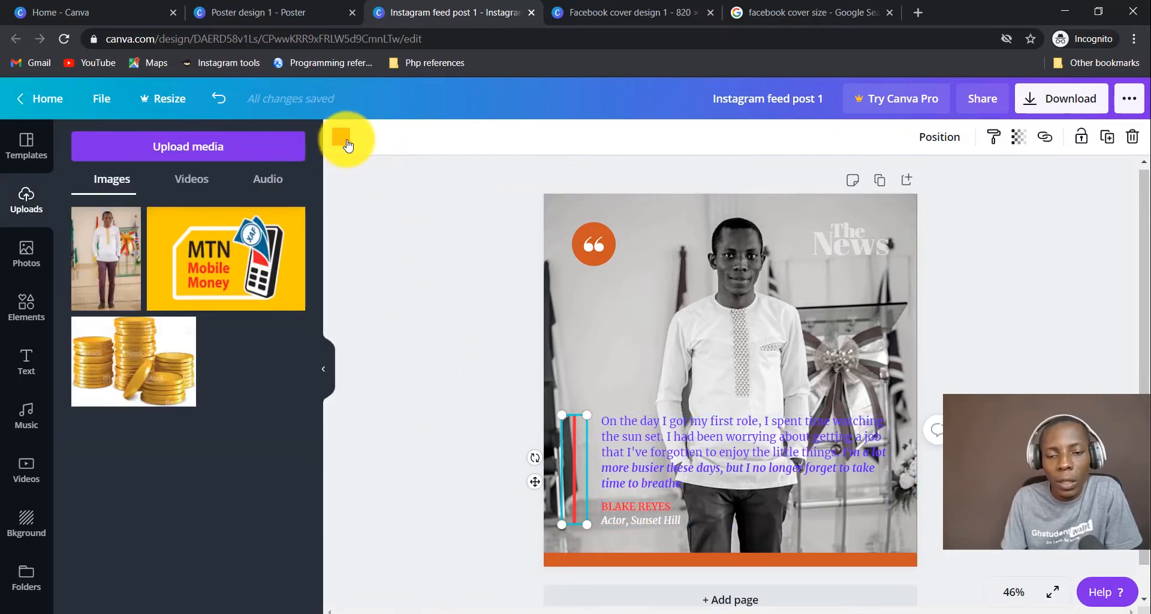
click(342, 138)
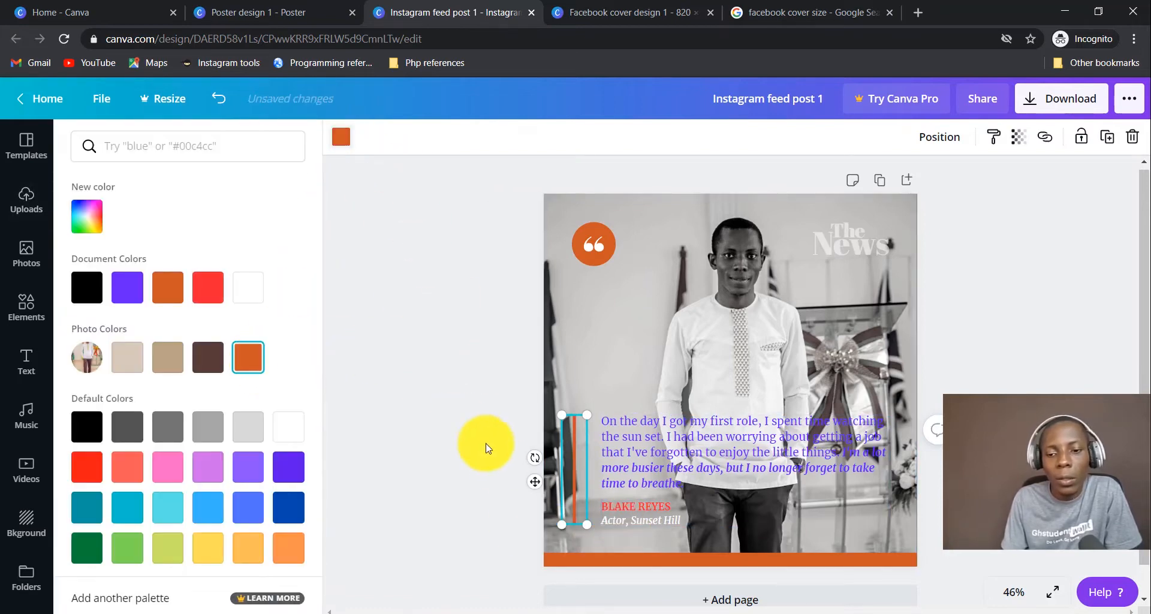
click(453, 474)
Make the speaker's name orange from Photo Colors.
click(637, 506)
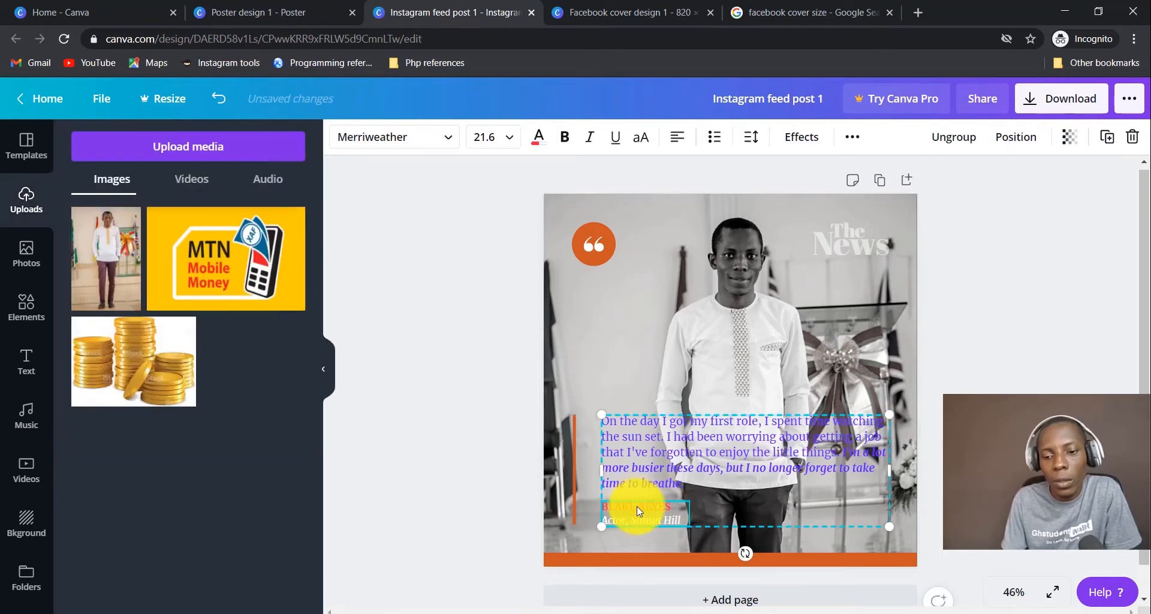
double_click(637, 506)
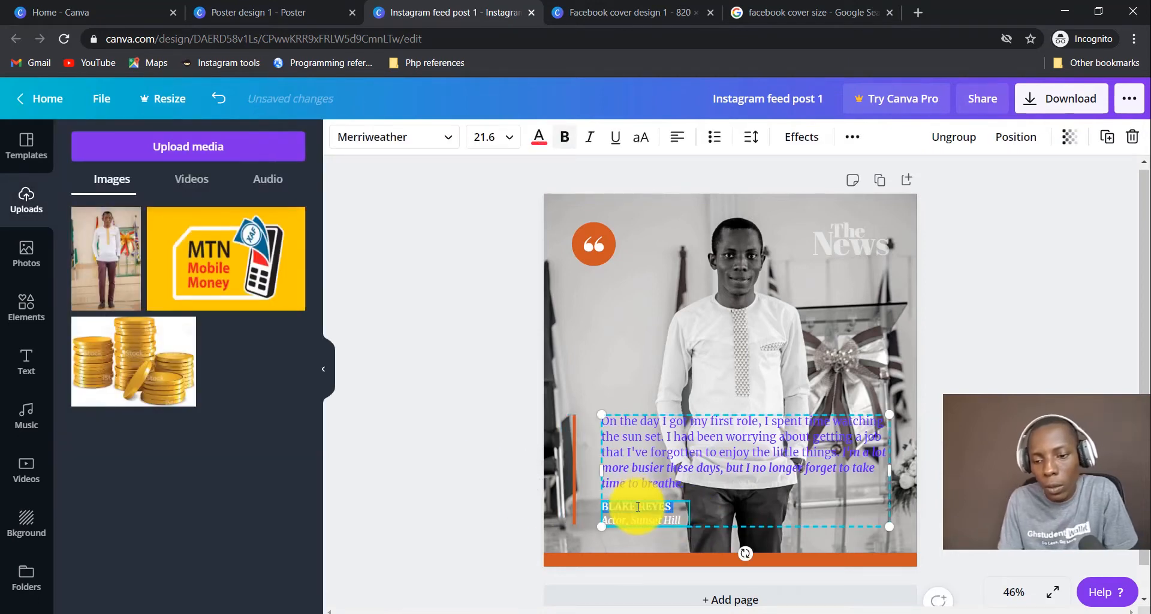
click(539, 137)
click(243, 355)
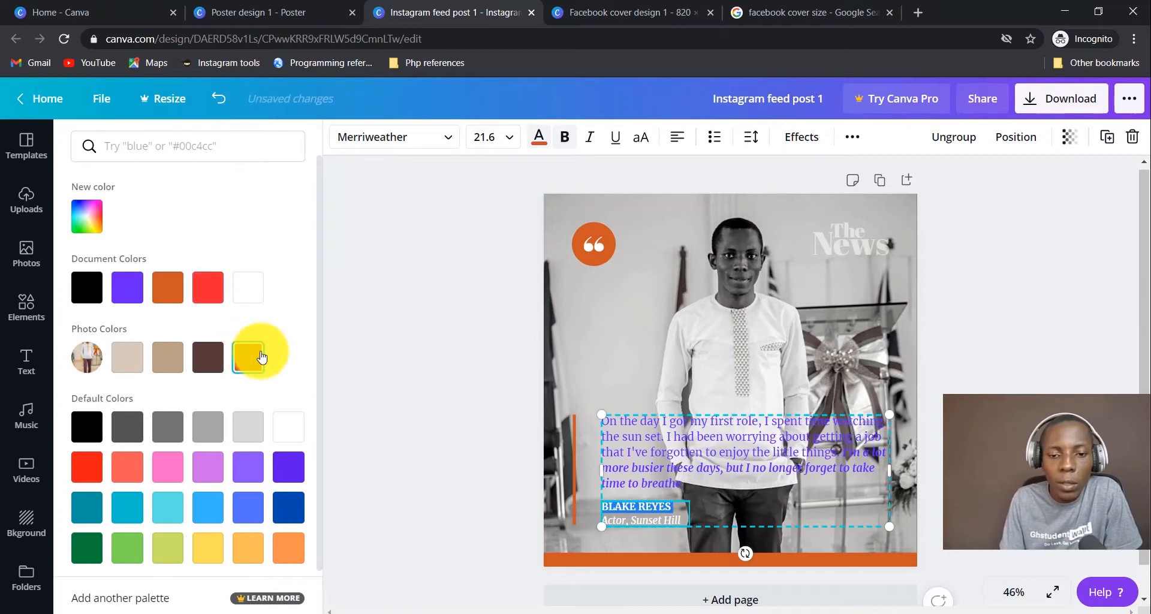
click(442, 339)
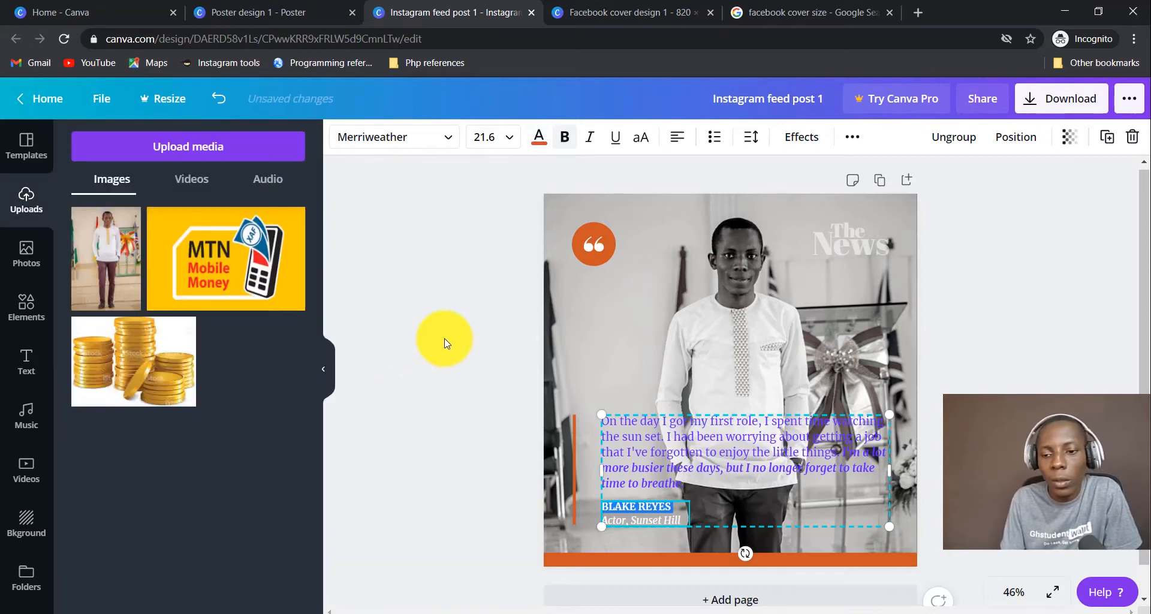
Make the word News in the logo white.
click(840, 249)
double_click(852, 233)
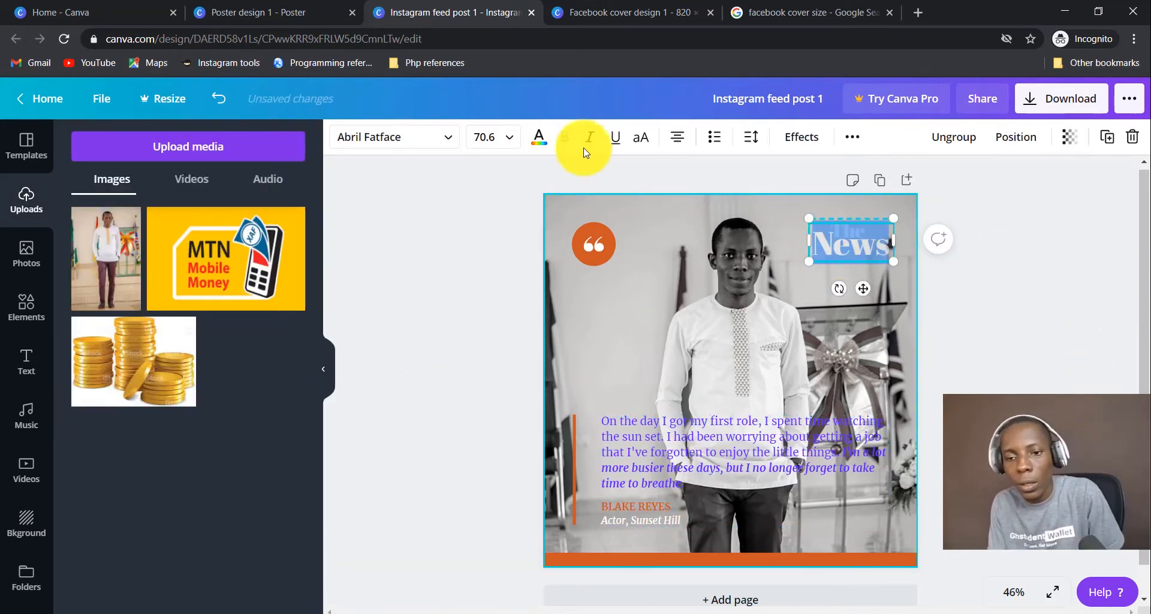
click(544, 138)
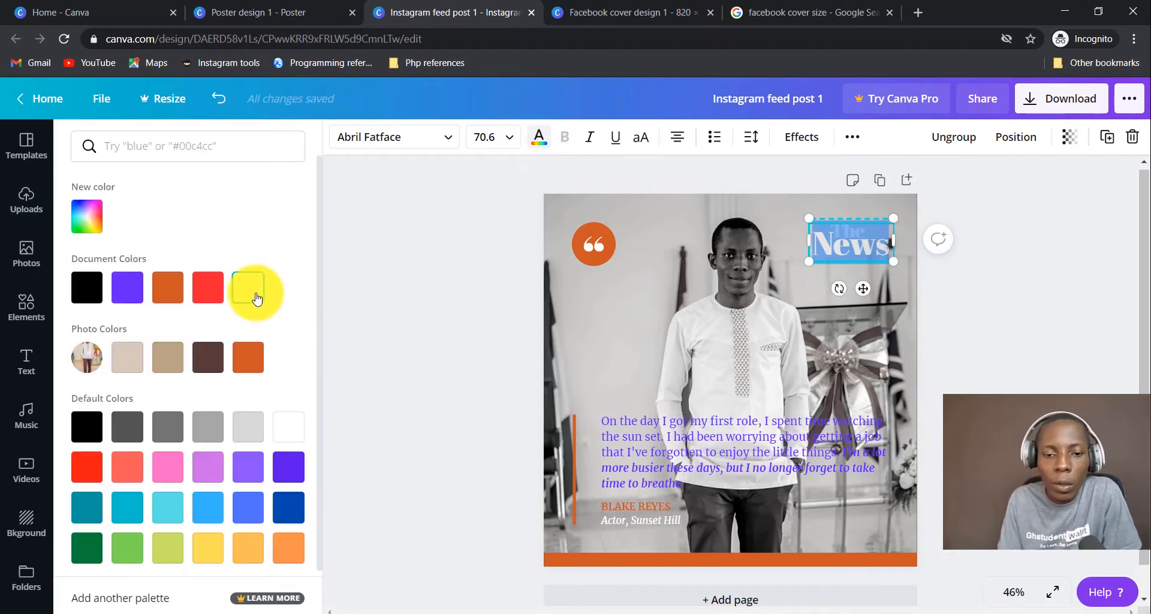
click(289, 428)
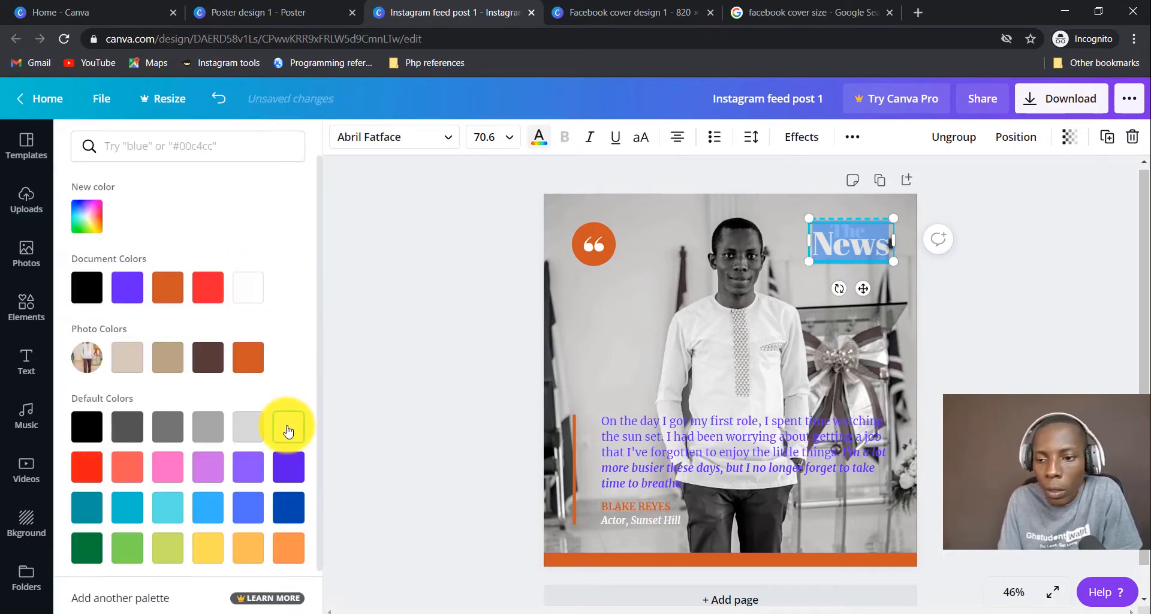
click(971, 287)
Inspect the context menus of the News logo text and group, and select the word The.
click(869, 251)
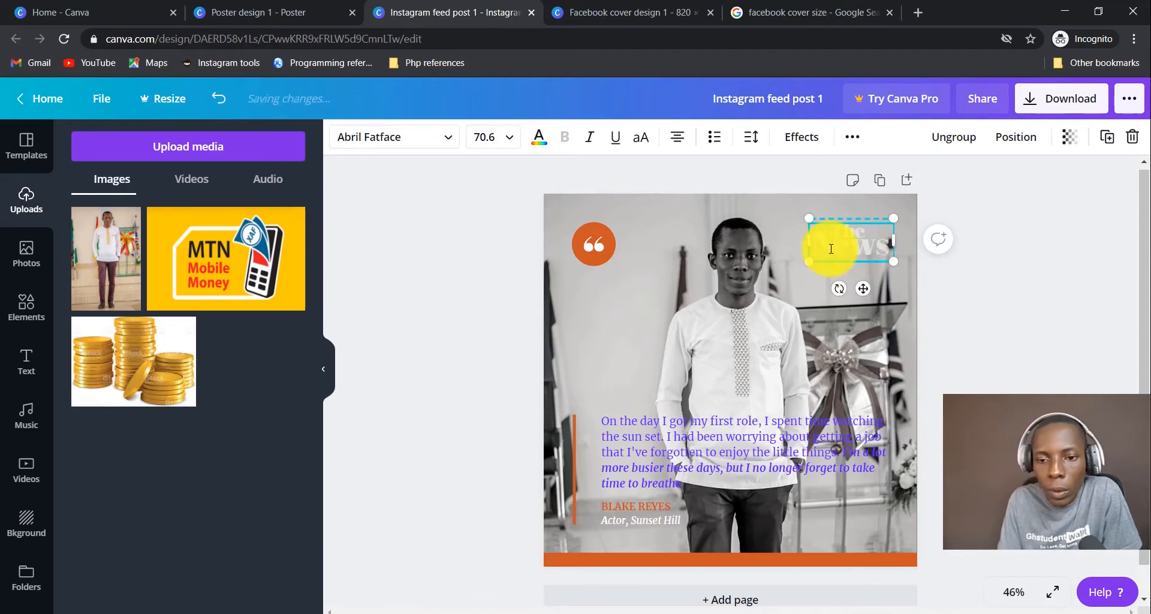
right_click(838, 245)
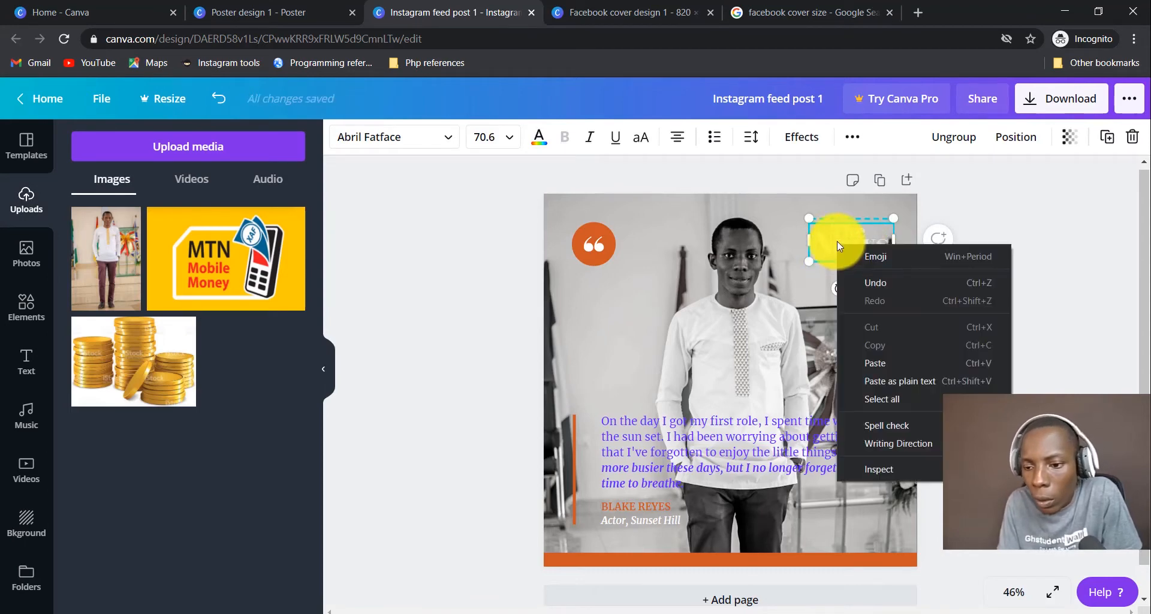
click(826, 234)
right_click(824, 234)
click(753, 230)
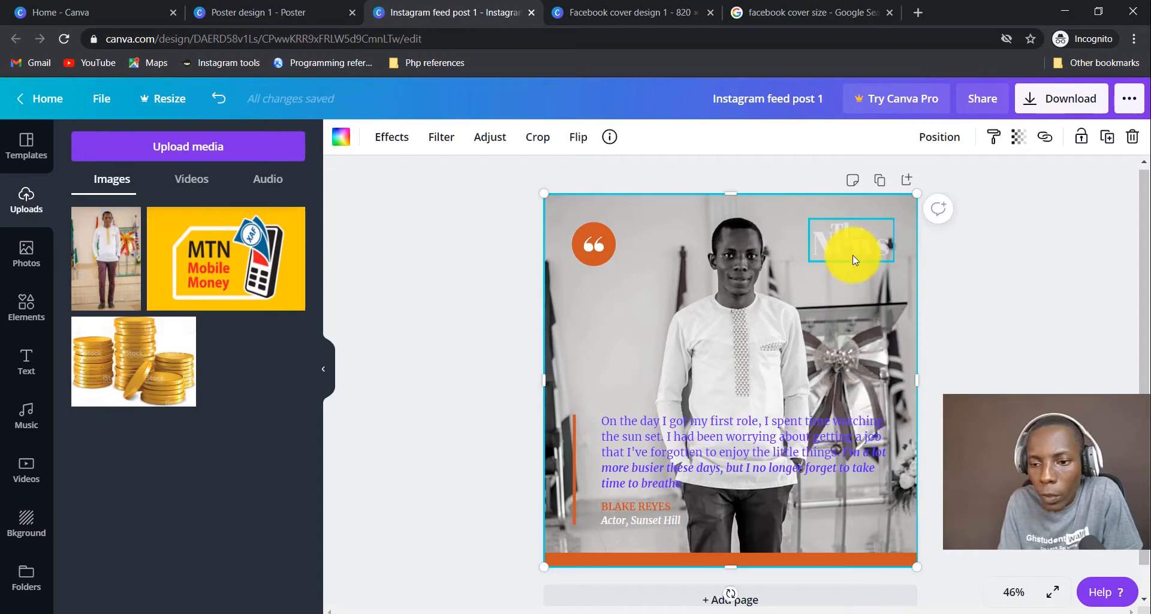
click(853, 254)
right_click(855, 251)
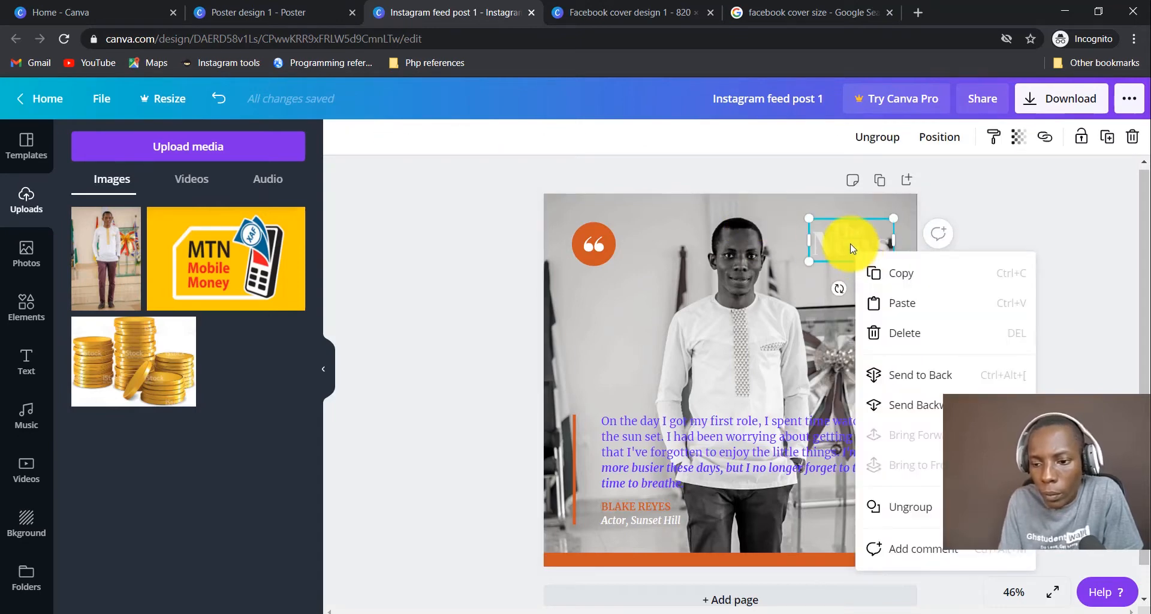
click(797, 211)
click(850, 241)
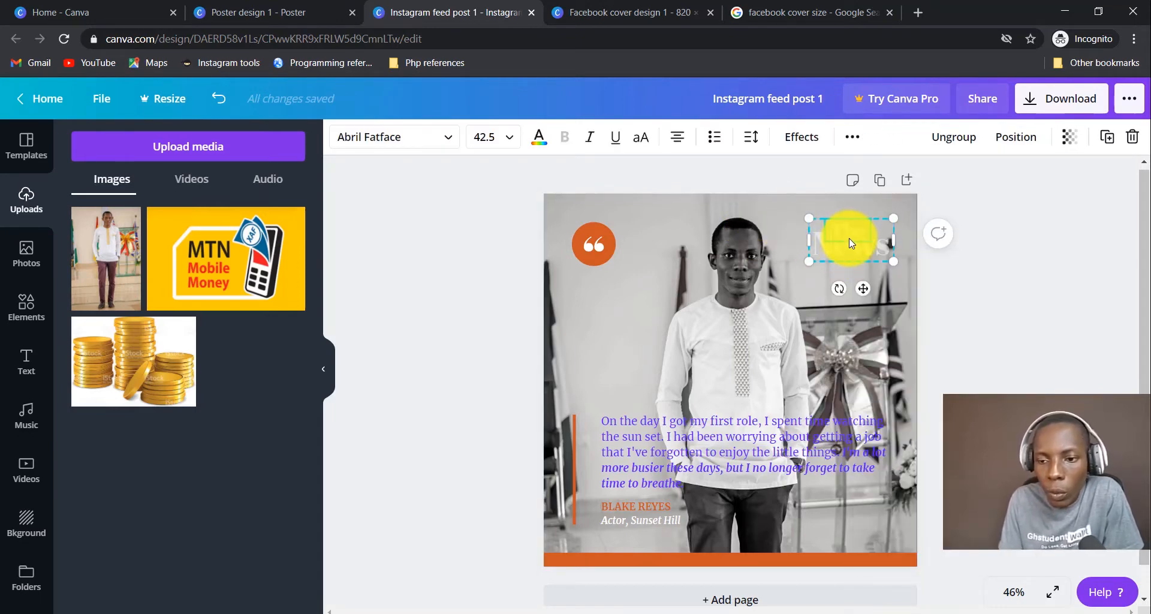
double_click(850, 233)
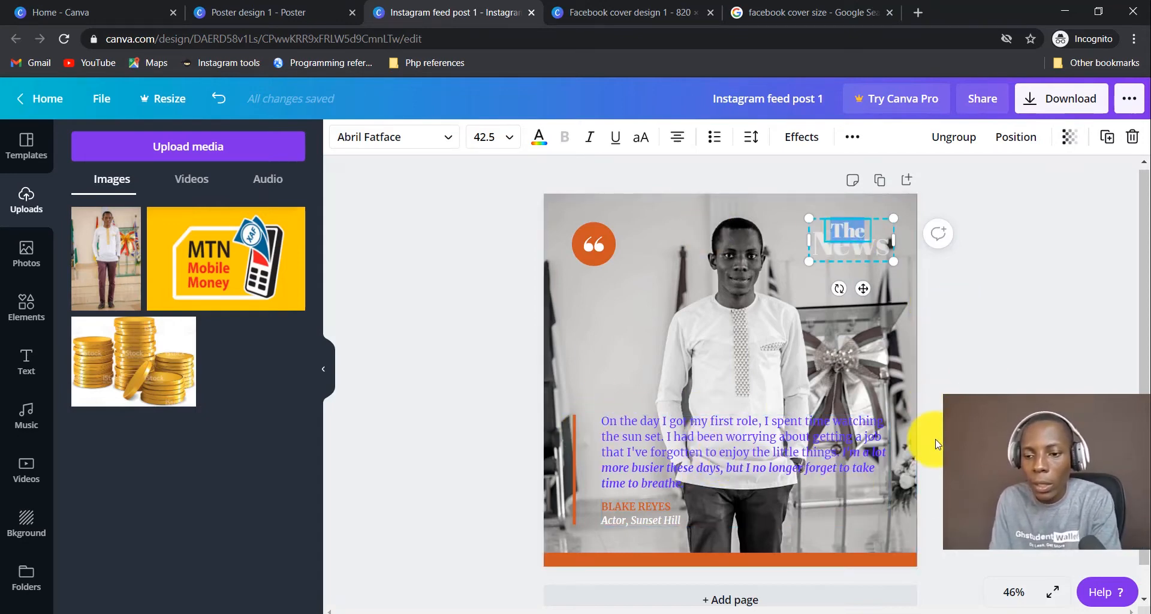
click(836, 341)
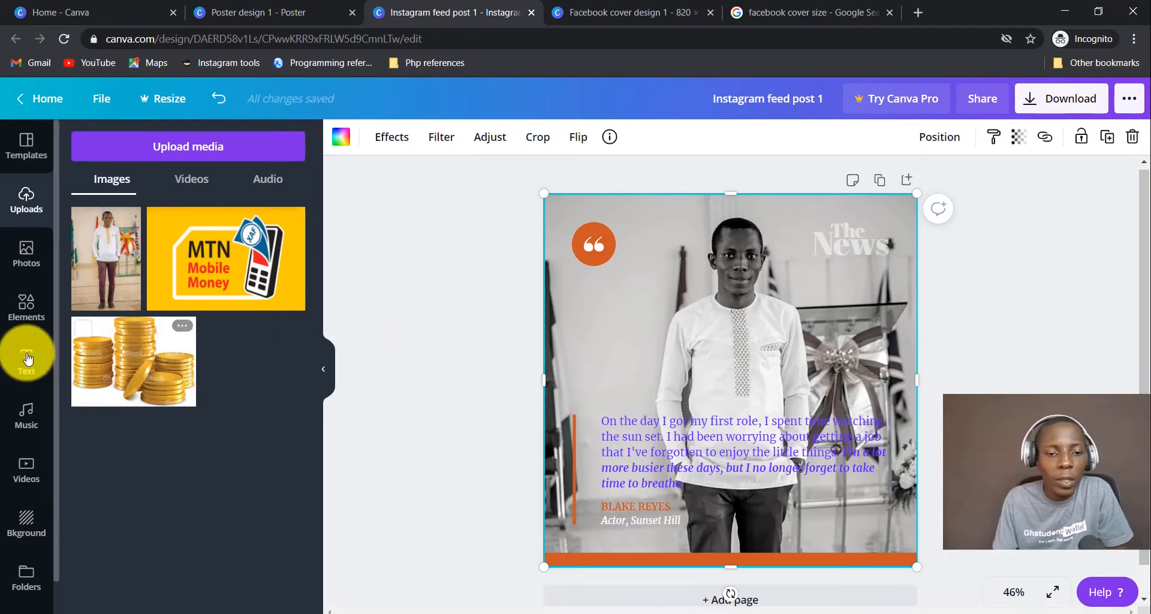
Clear the FRAME search in Elements to browse lines, shapes and stickers.
click(26, 304)
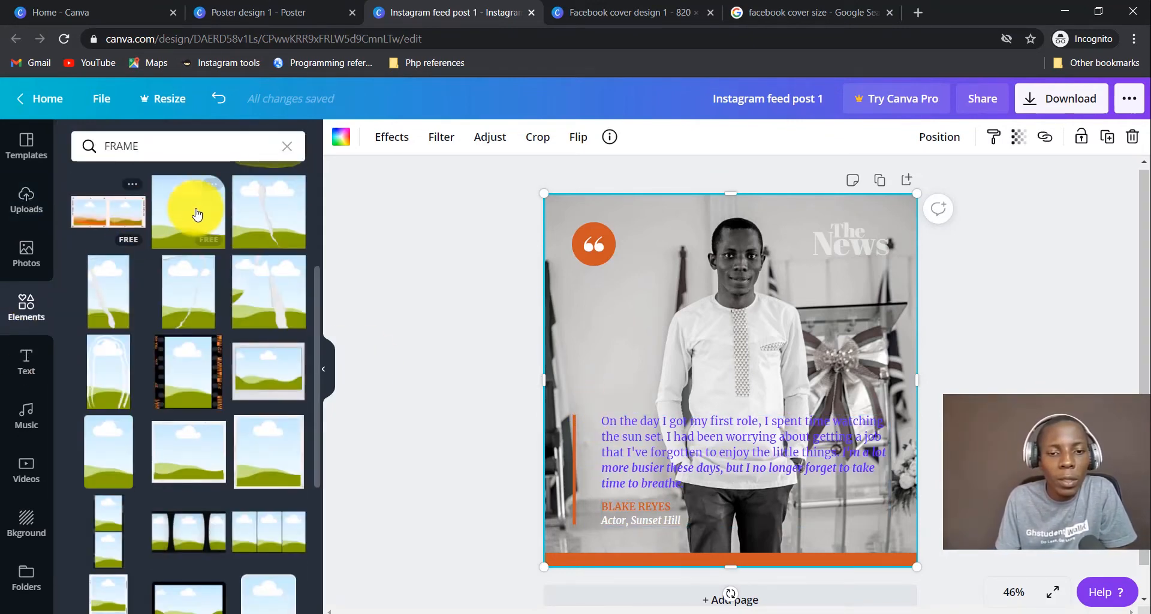
click(289, 147)
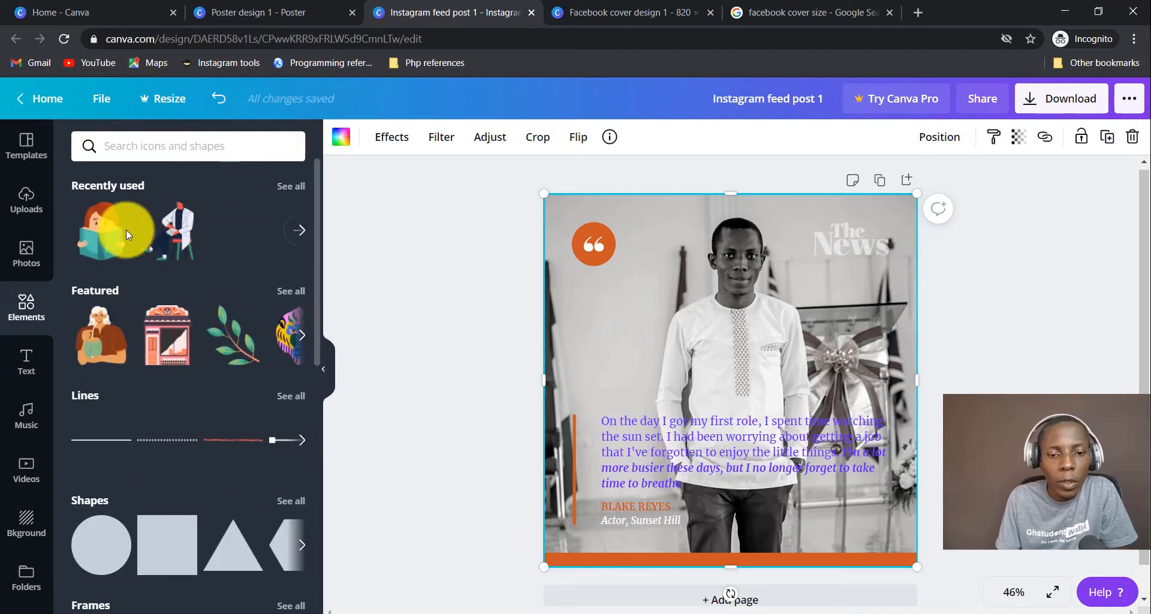
scroll(186, 410, down, 1)
scroll(186, 410, down, 3)
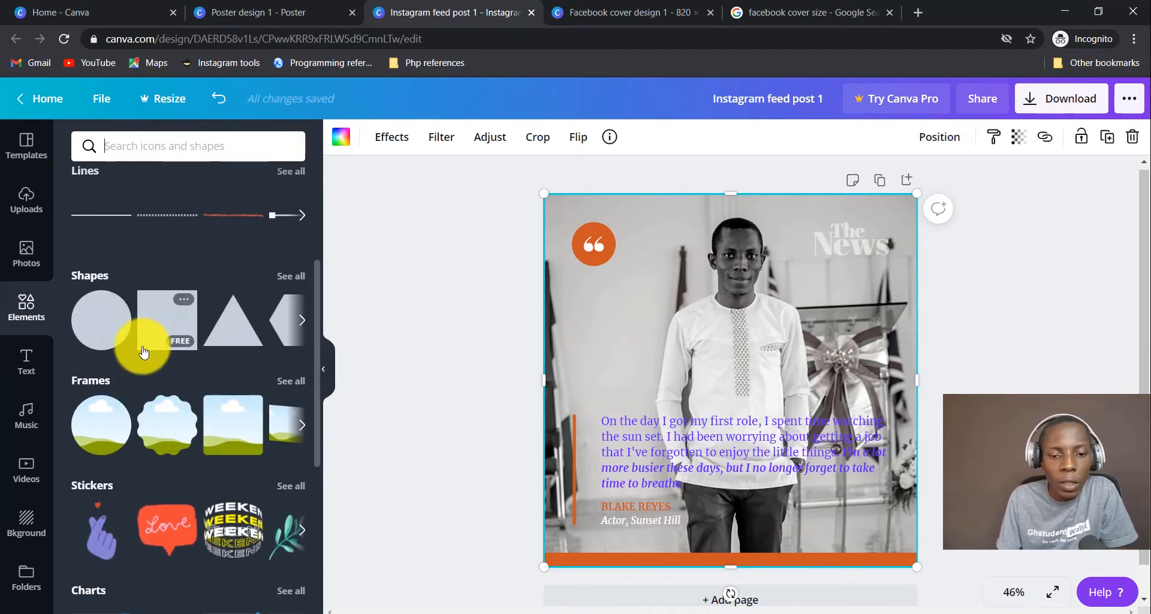
Add a square and resize it into a wide orange rectangle over the quote, nudged slightly up.
click(158, 323)
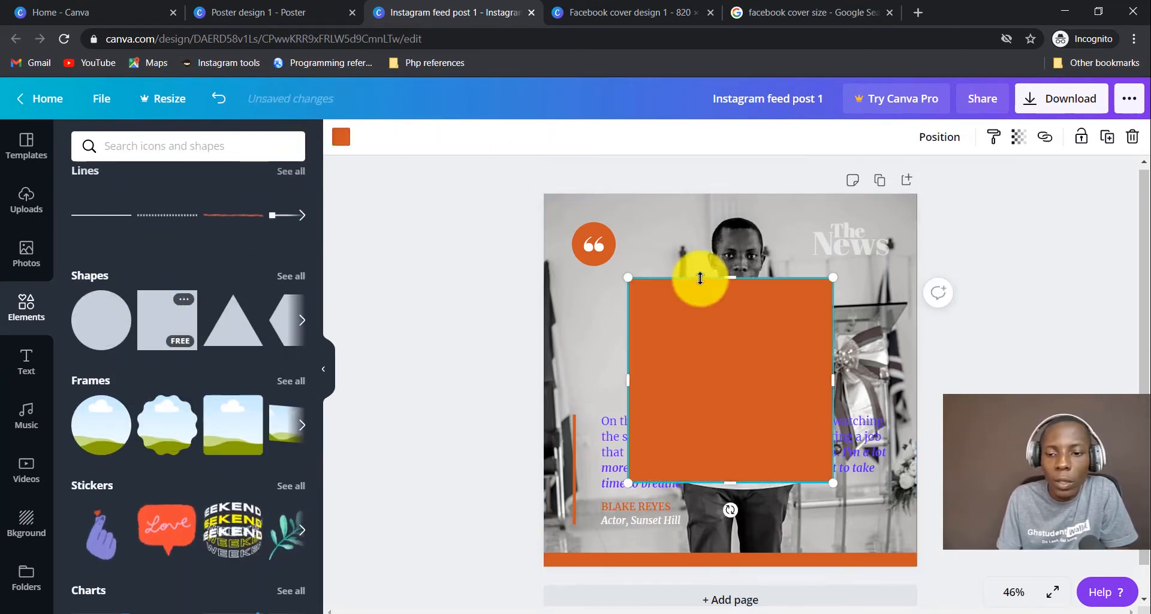
drag(735, 335, 727, 415)
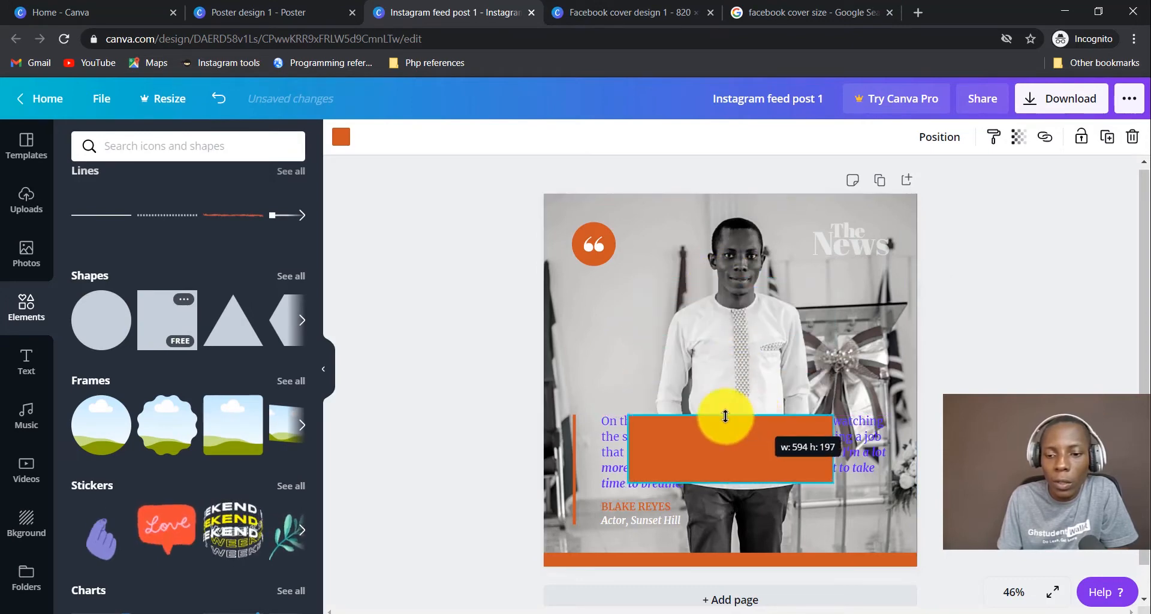
drag(628, 444, 598, 441)
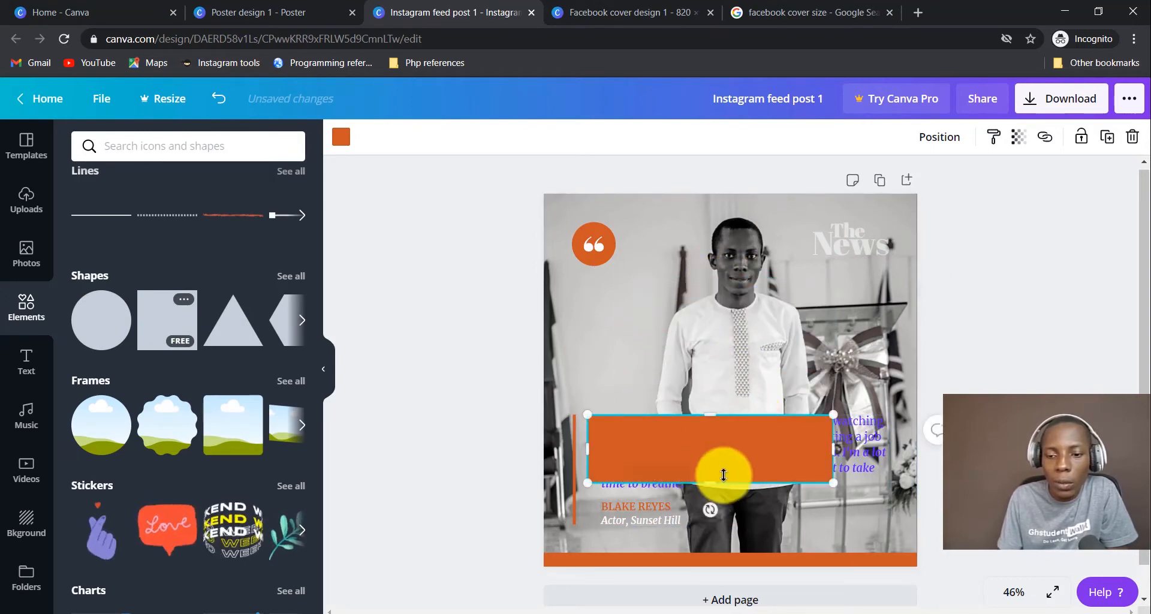
drag(712, 481, 723, 541)
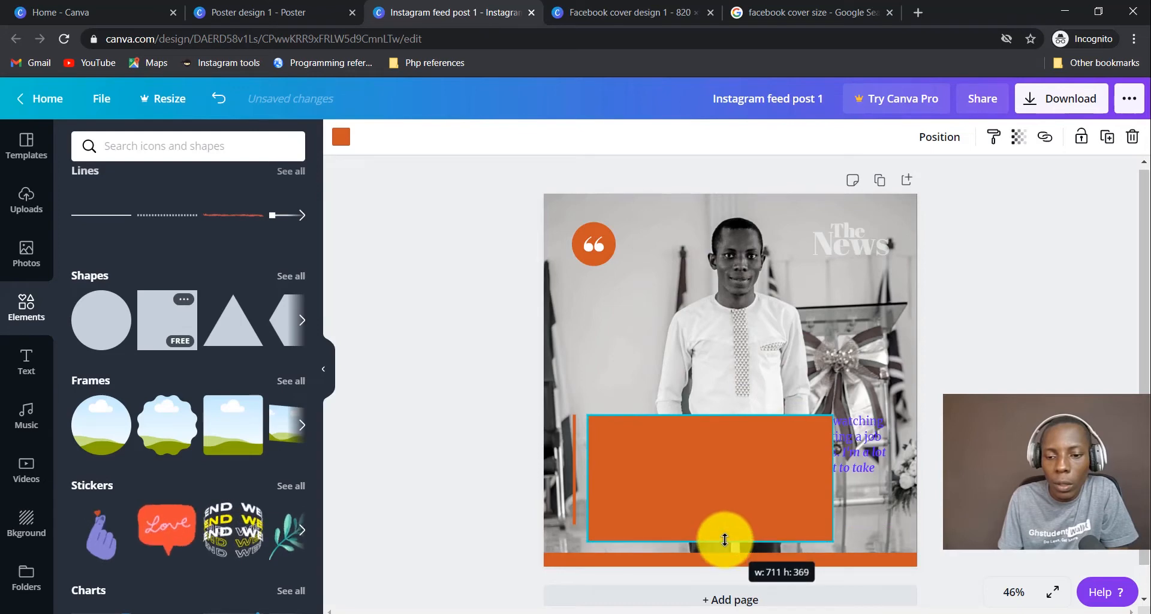
drag(827, 472, 893, 465)
drag(780, 469, 779, 457)
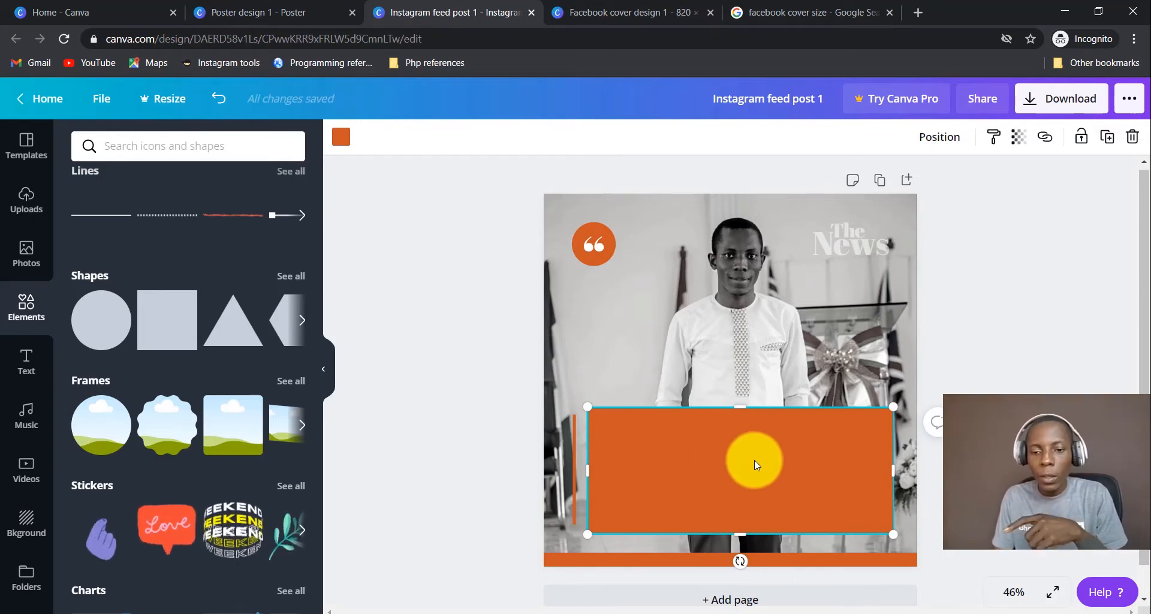
Make the rectangle black from Document Colors and send it backward behind the quote text.
click(340, 137)
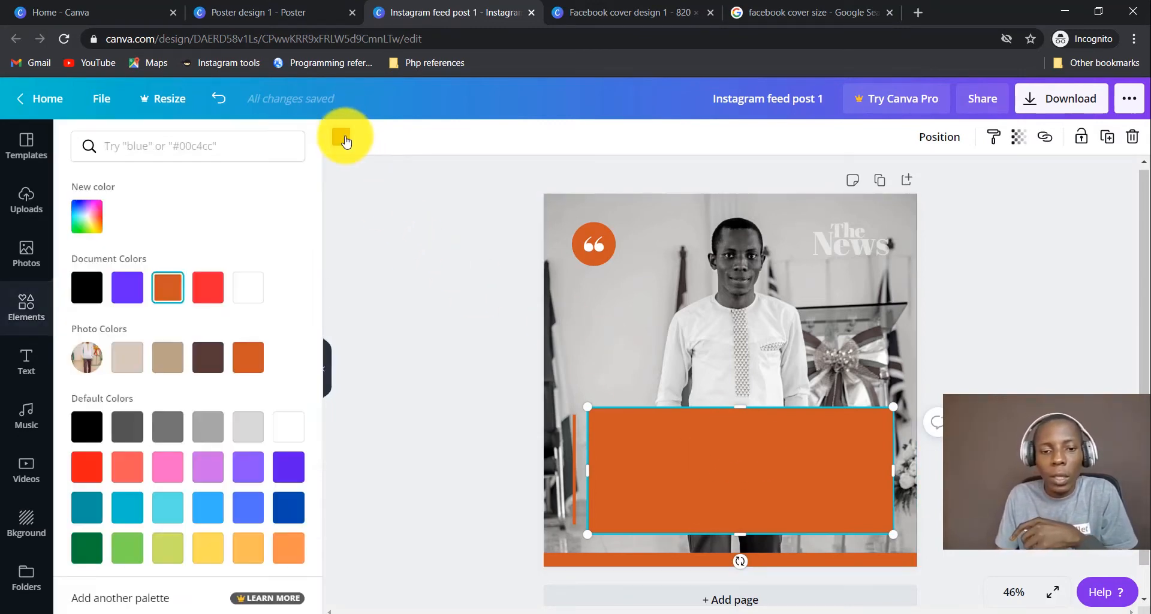
click(87, 288)
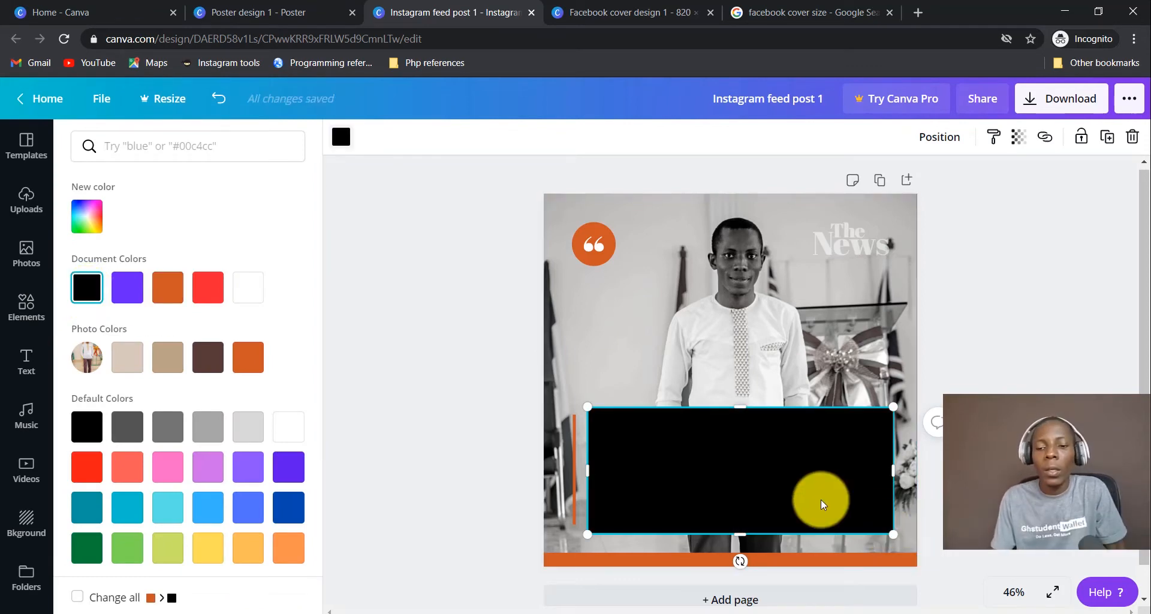
right_click(819, 461)
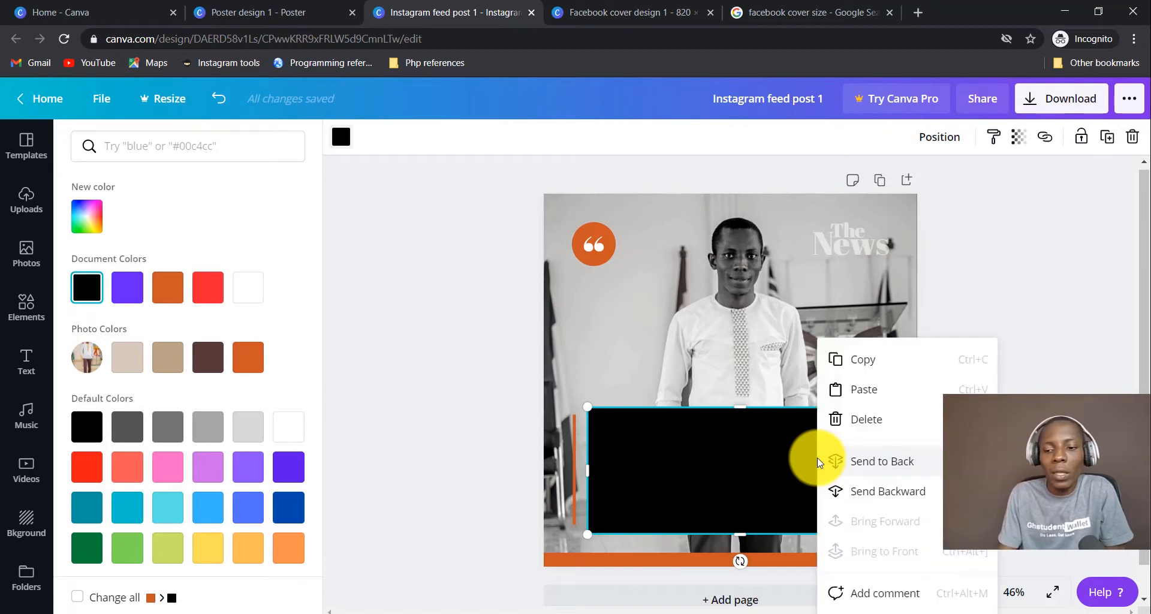
click(901, 495)
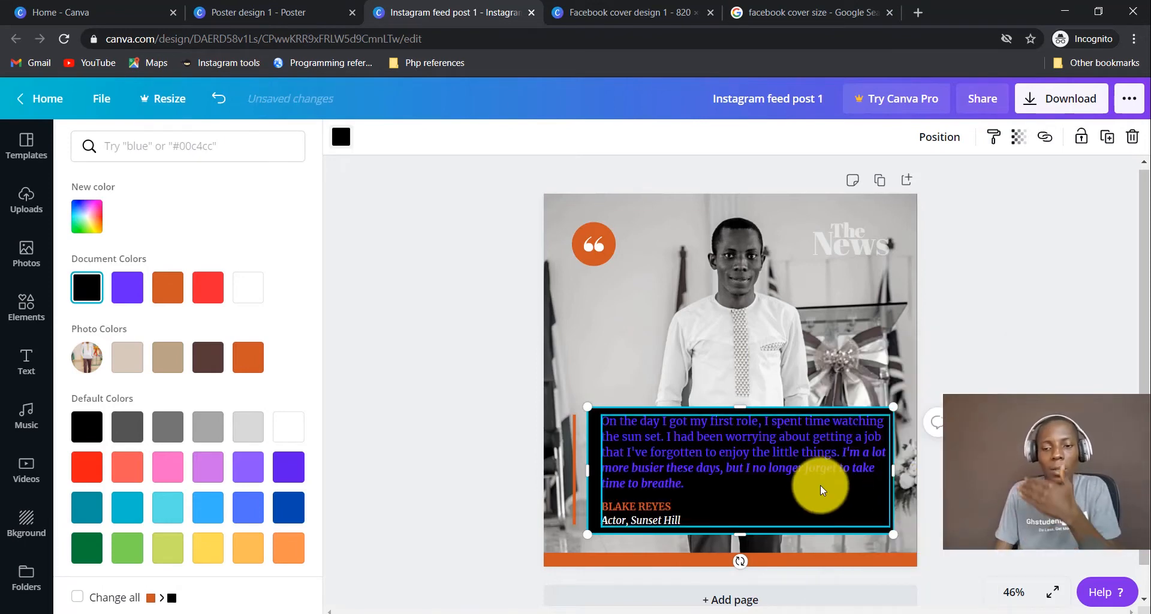
key(ctrl+z)
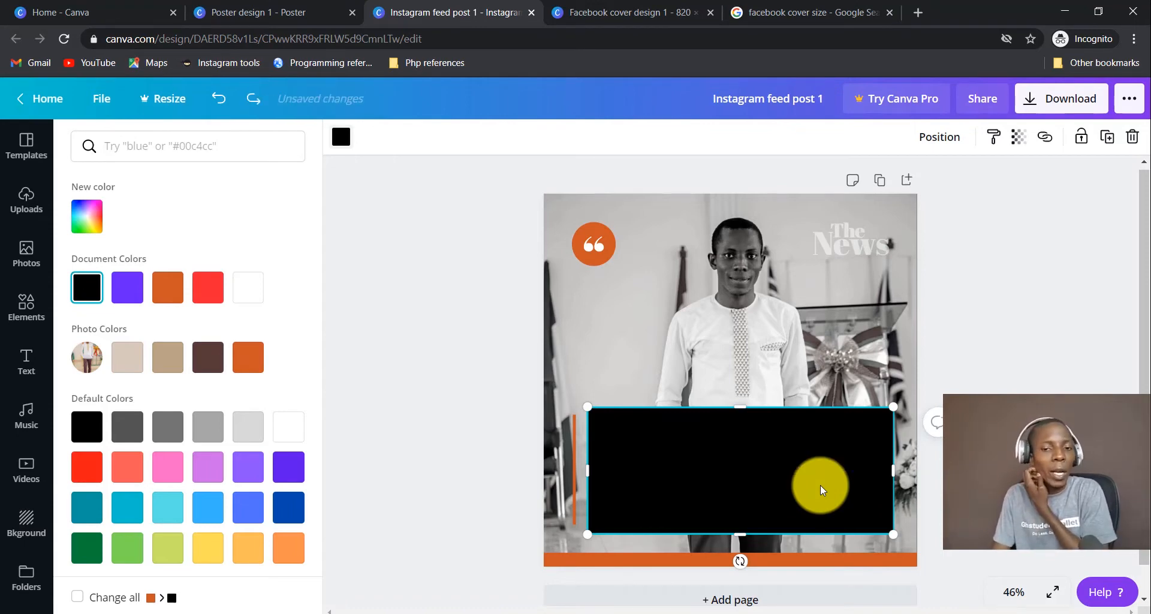
right_click(819, 484)
click(860, 467)
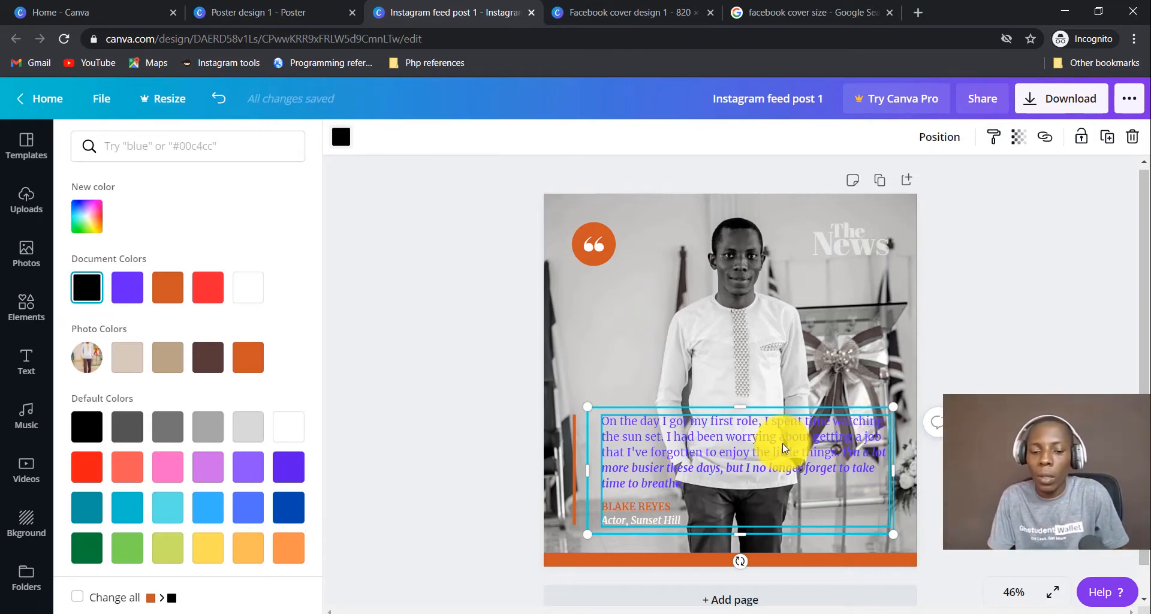
key(ctrl+z)
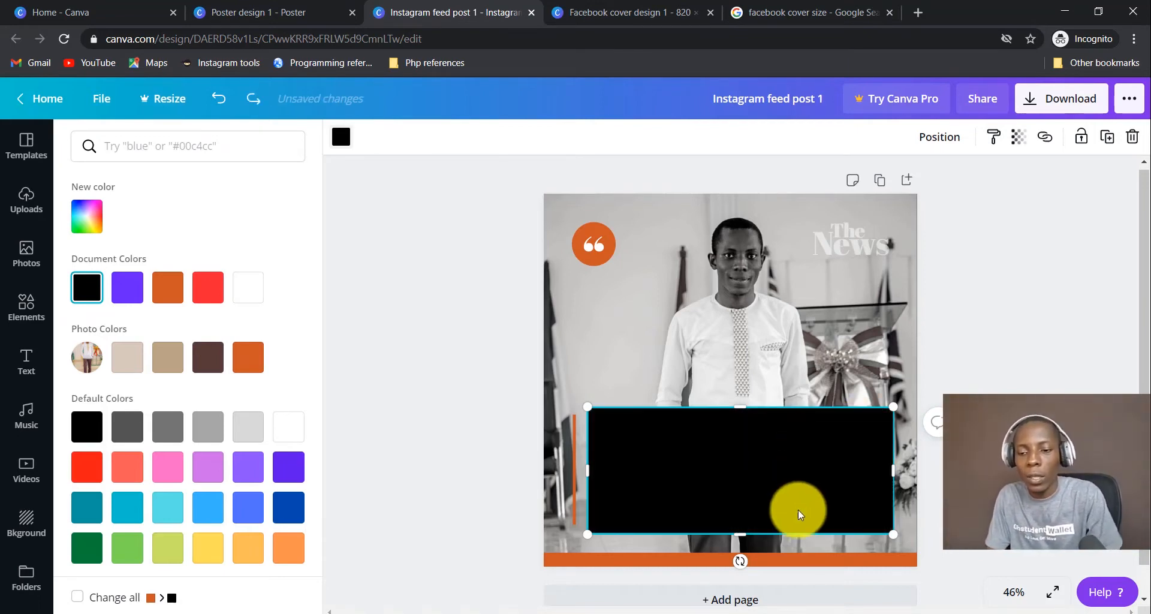
right_click(796, 470)
click(888, 493)
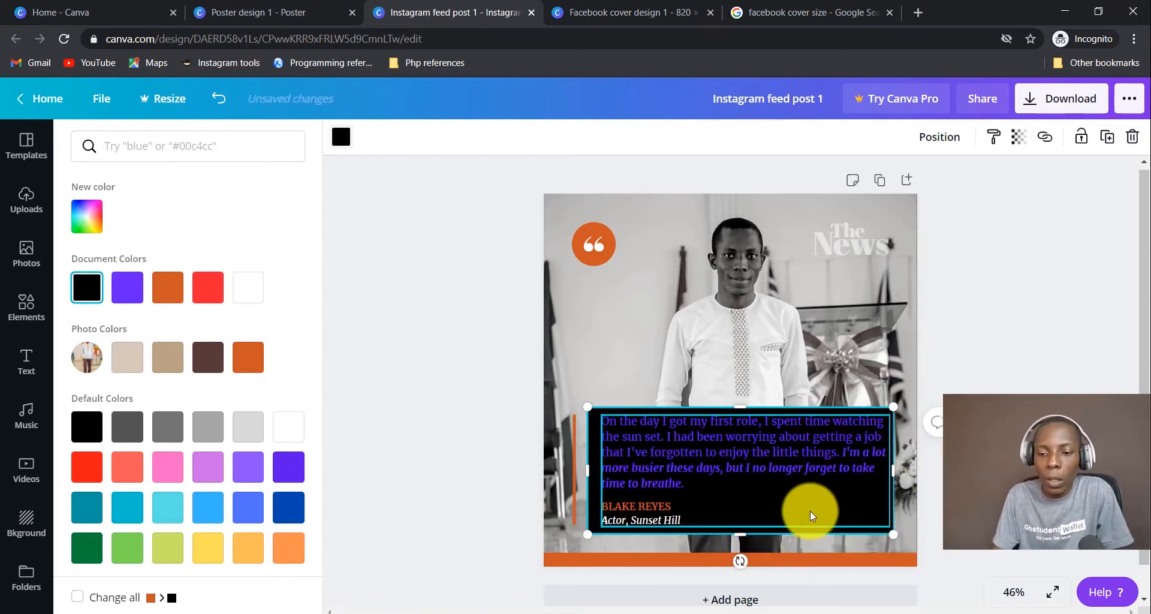
Change the quote text colour to white.
double_click(749, 463)
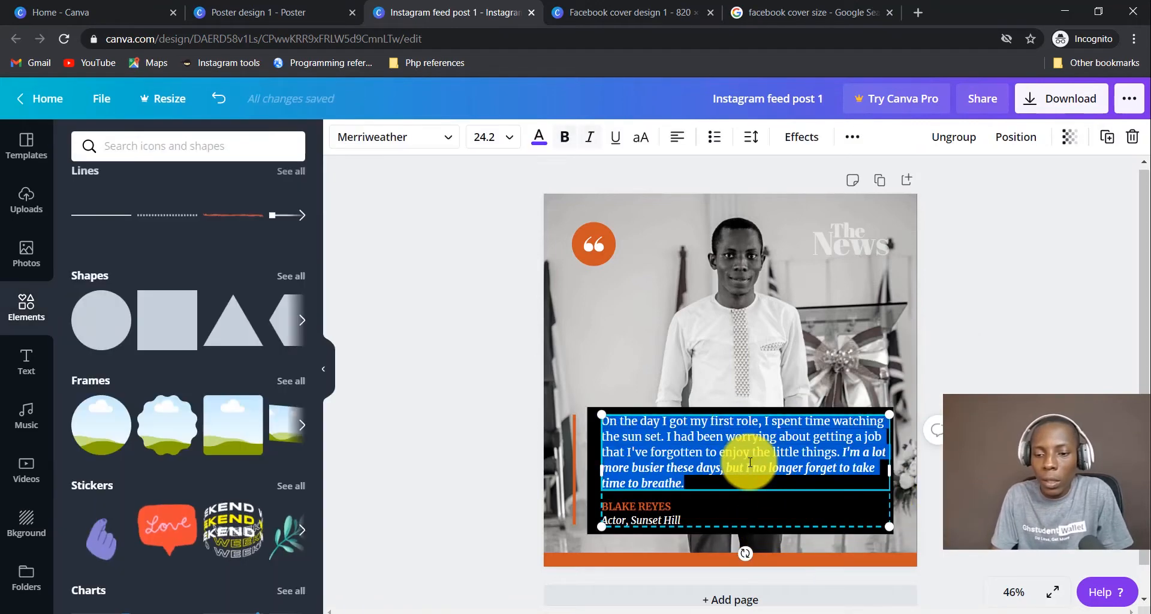
click(554, 144)
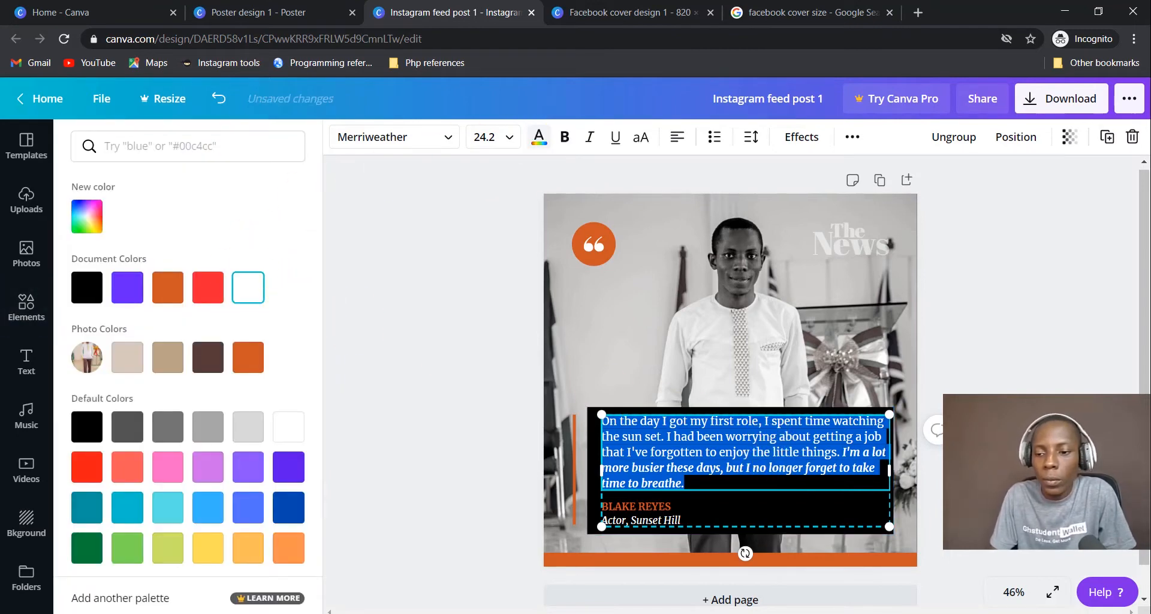
click(857, 332)
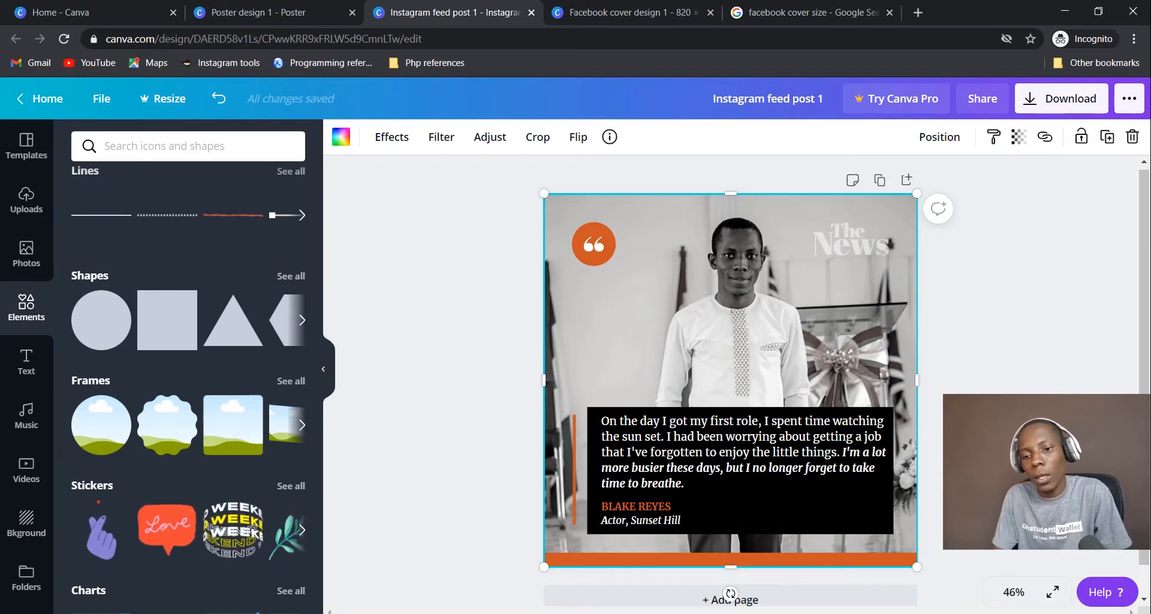
Replace the quote with 'You cannot succeed in a digital world without the relevant digital skills.'.
click(688, 457)
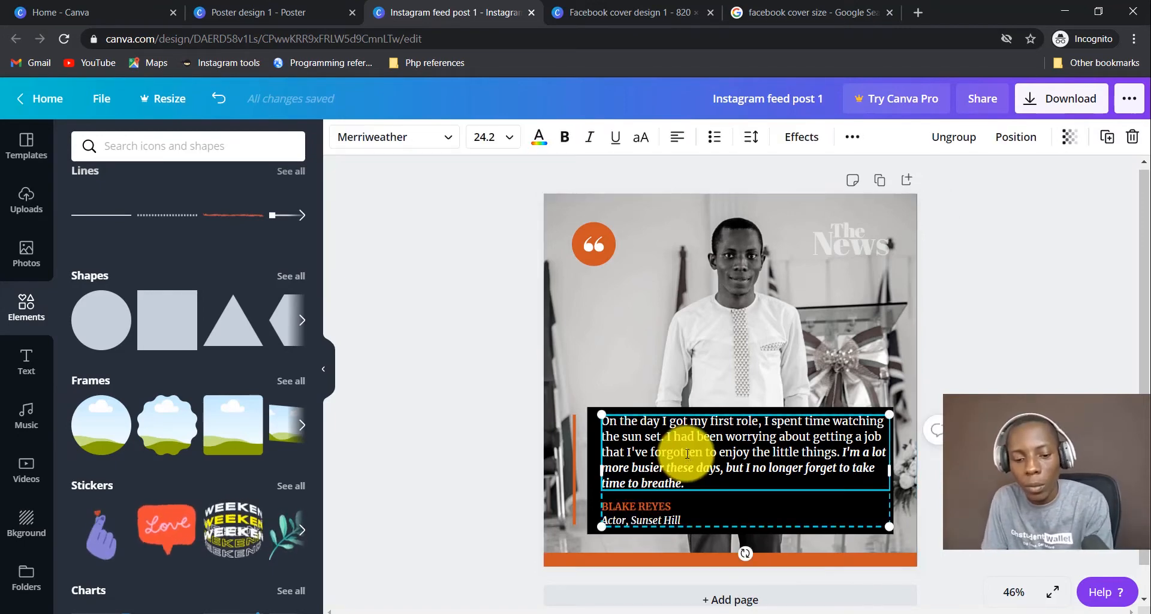
double_click(692, 461)
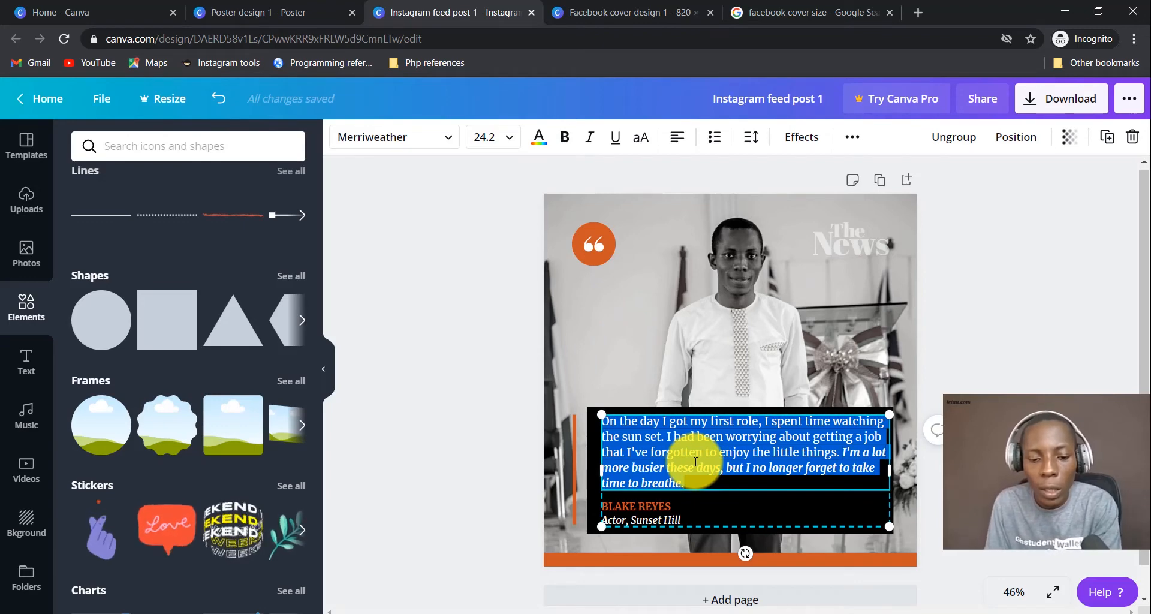
text(yOU)
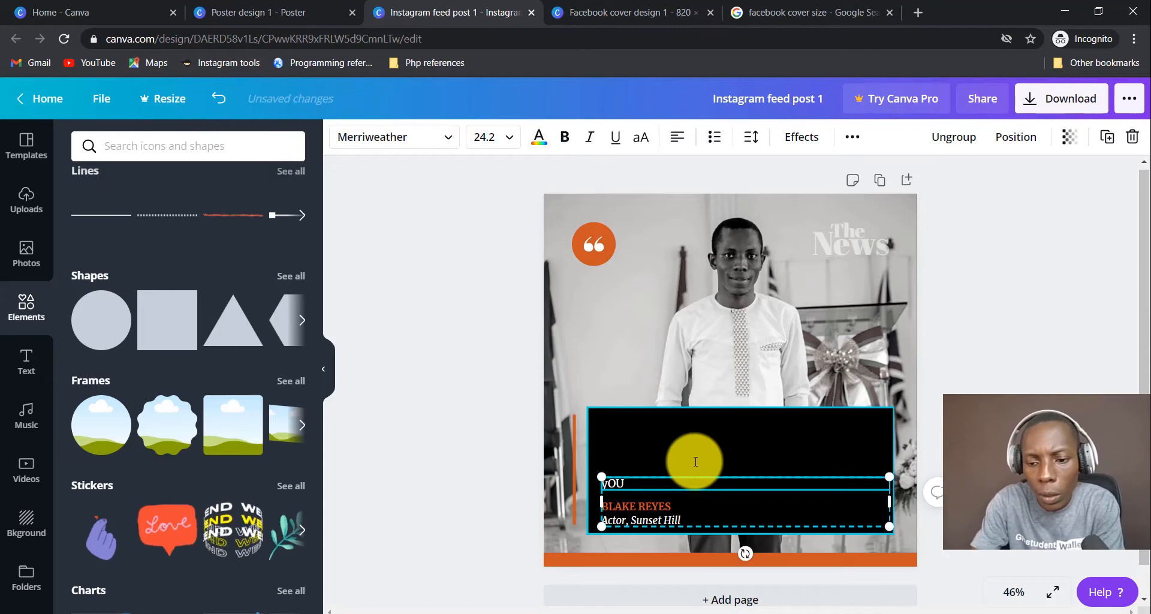
key(BackSpace)
key(BackSpace)
key(BackSpace)
key(Caps_Lock)
text(Y)
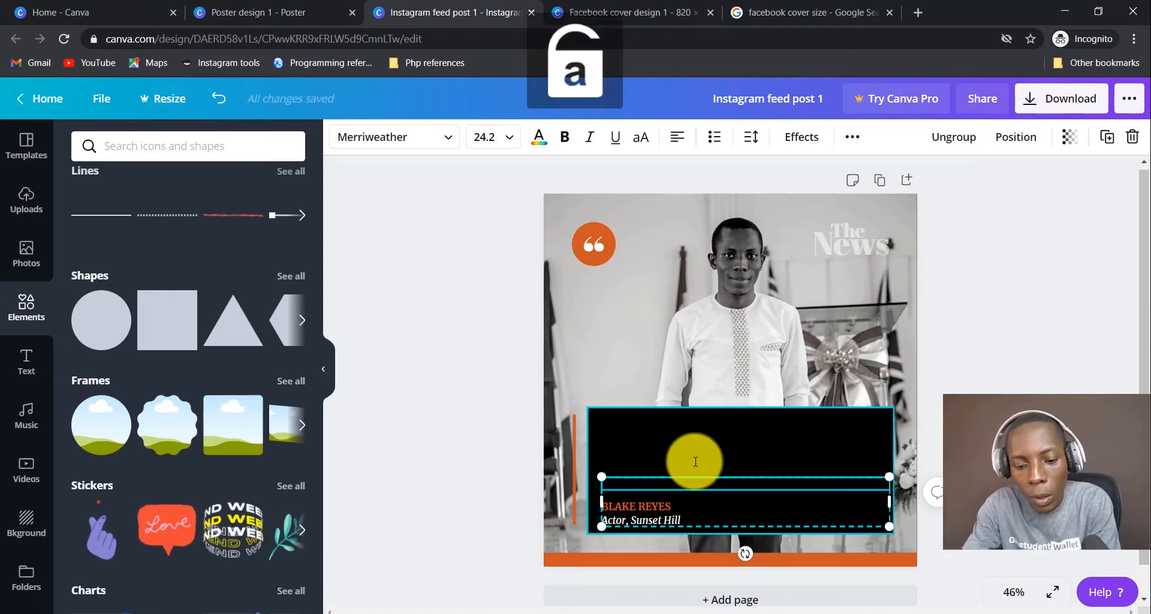
text(ou cannot s)
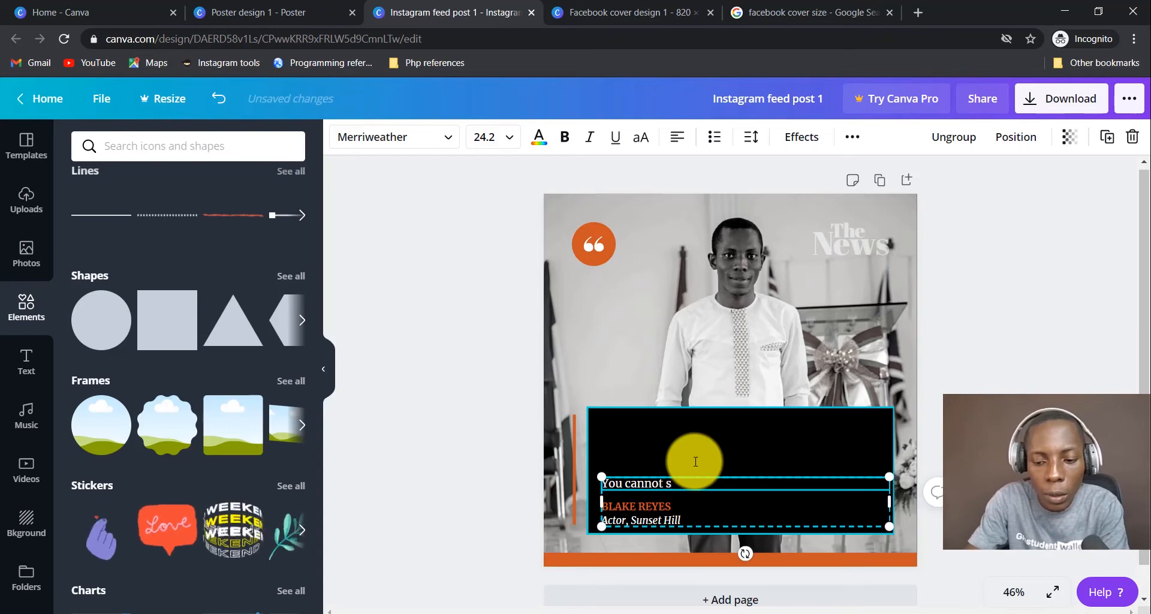
text(uccee)
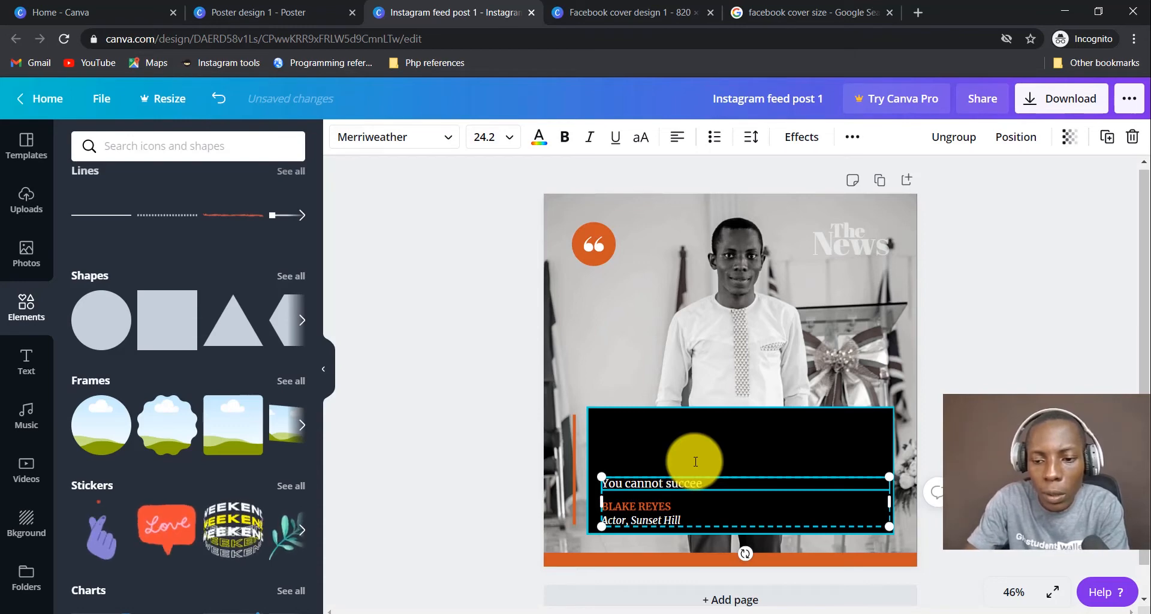
text(d in a di)
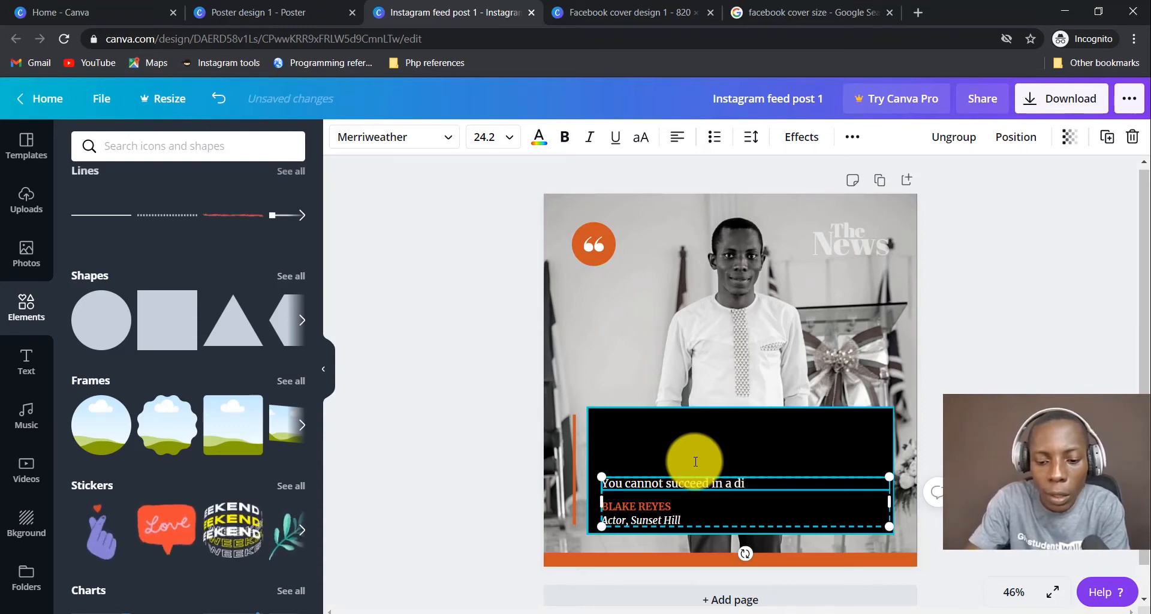
text(gital worl)
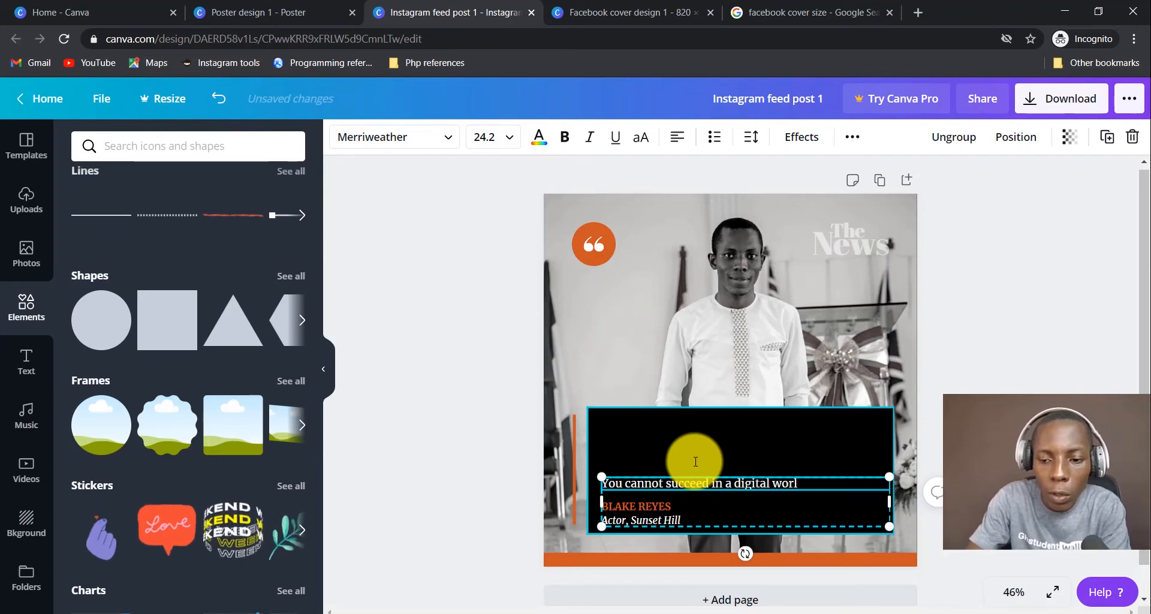
text(d with)
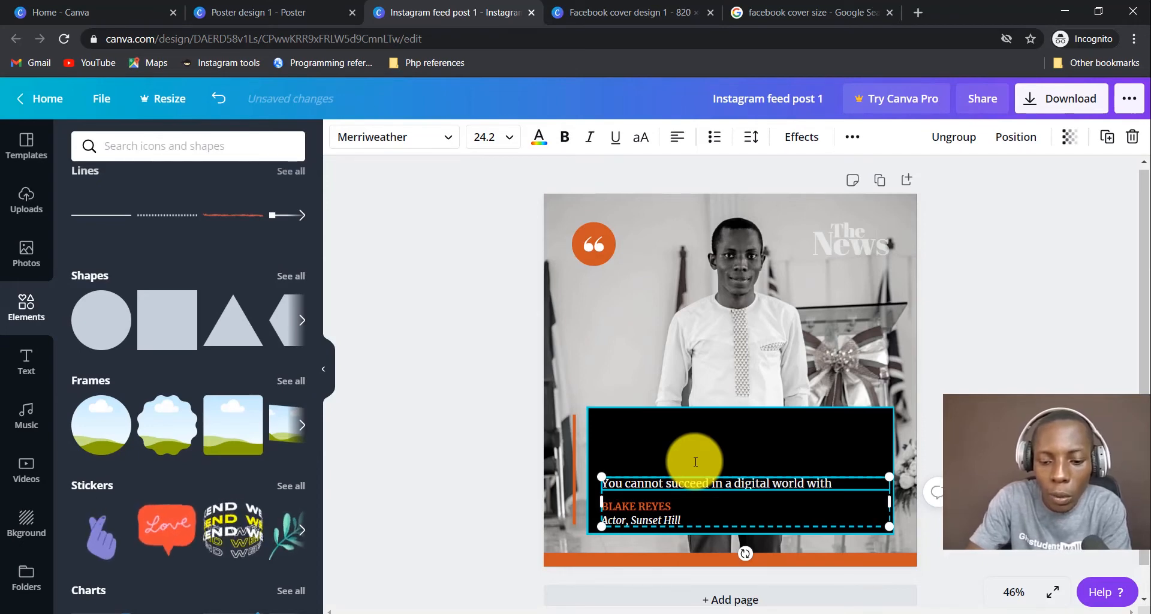
text(oyt)
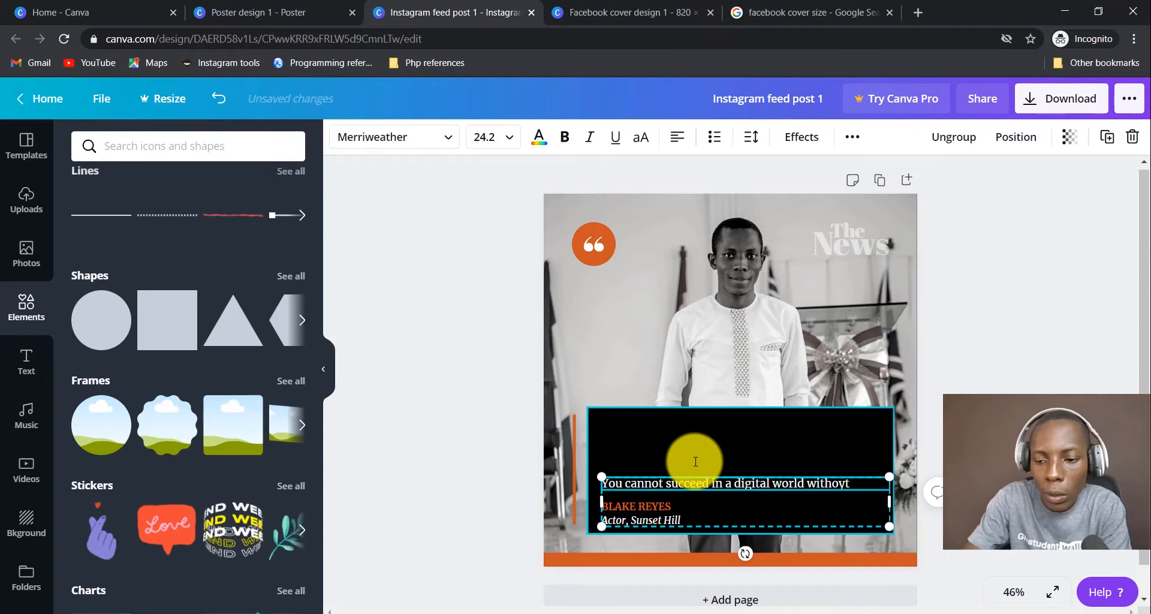
key(BackSpace)
key(BackSpace)
text(ut t)
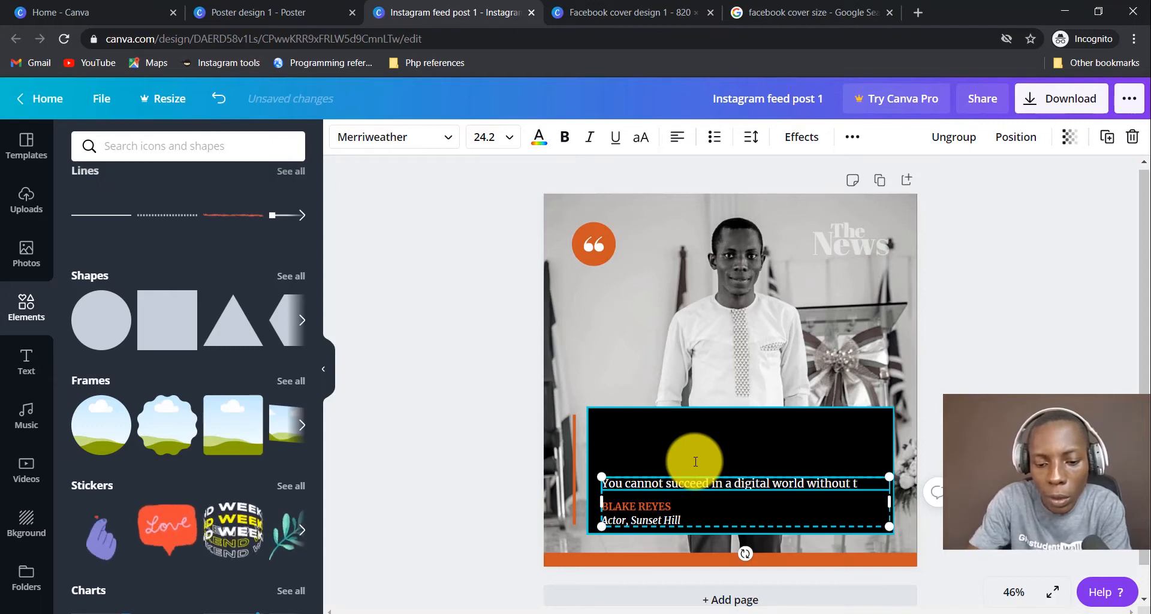
text(he relevant)
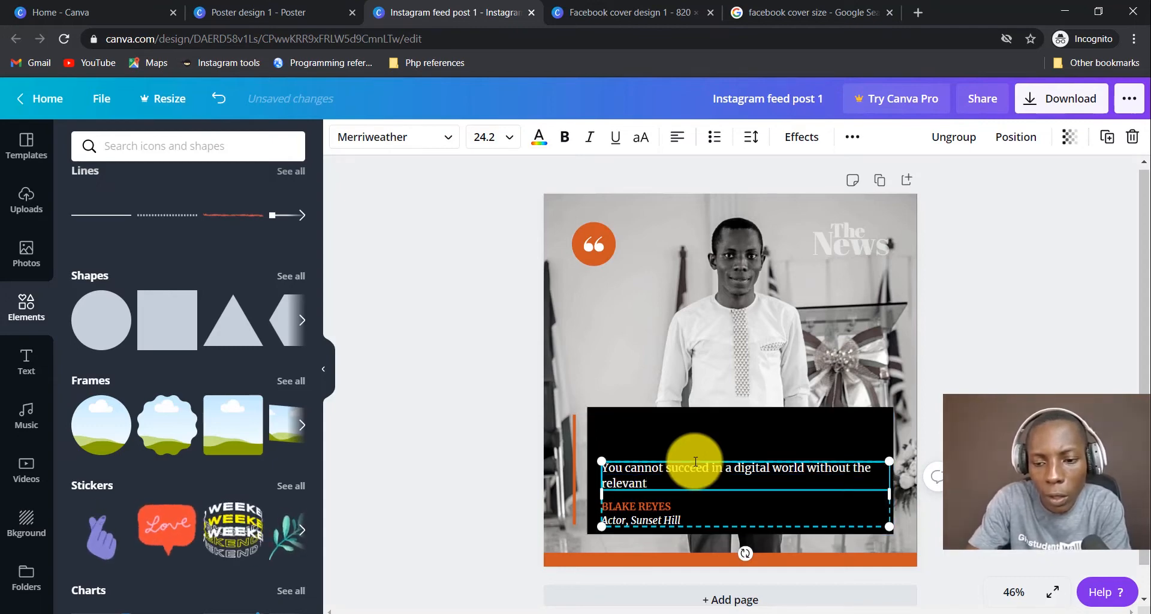
text( digi)
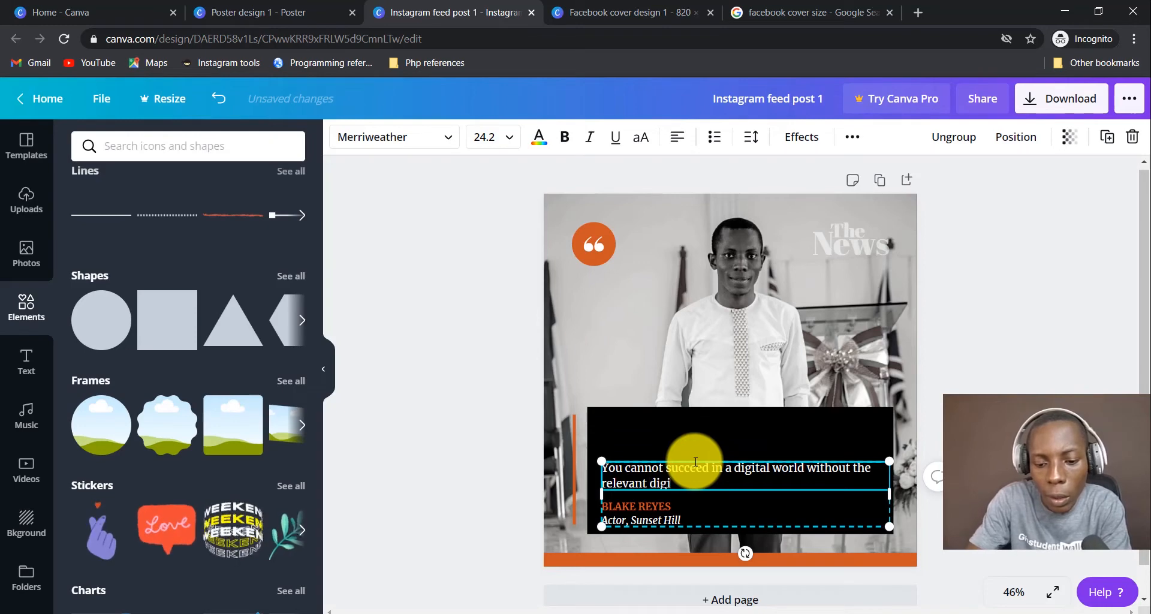
text(tal skills.)
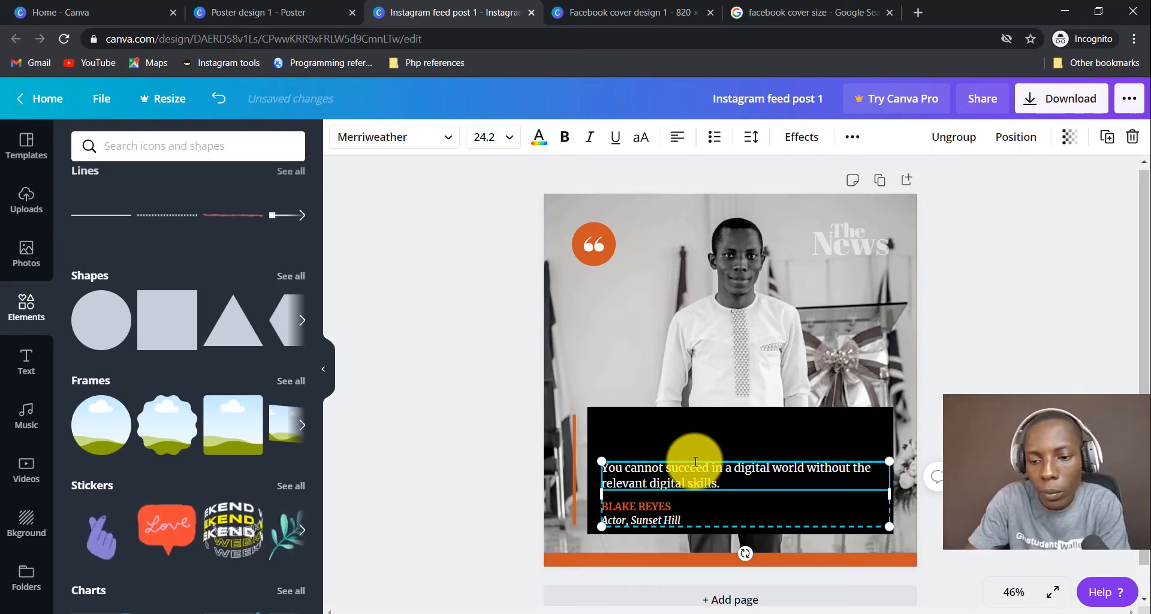
key(ctrl+a)
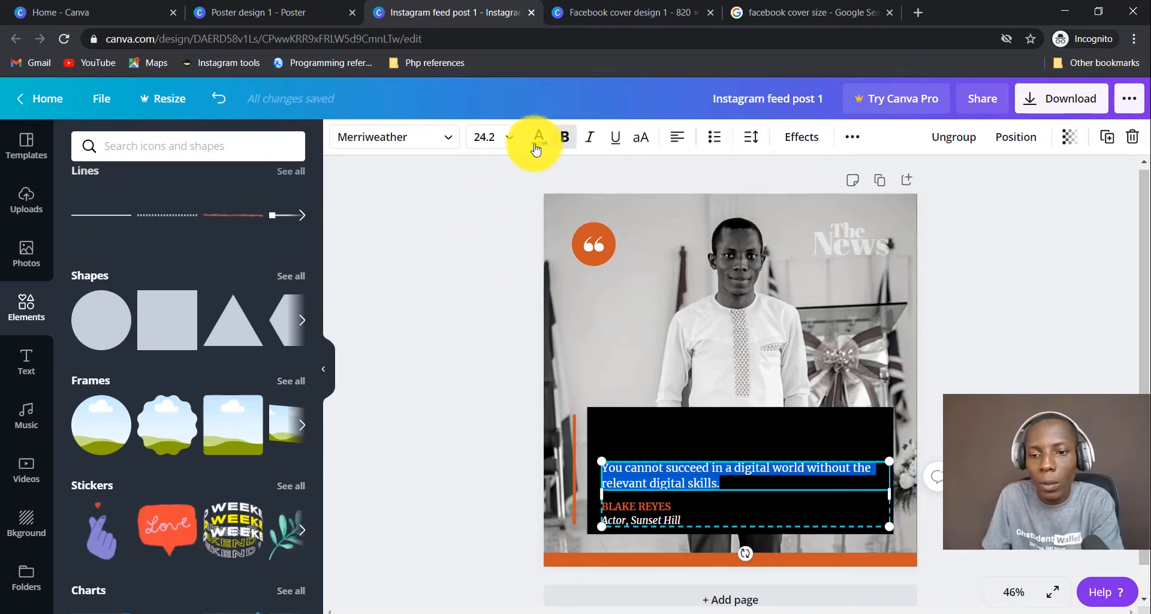
Set the quote's font size to 36.
click(505, 140)
scroll(513, 383, down, 4)
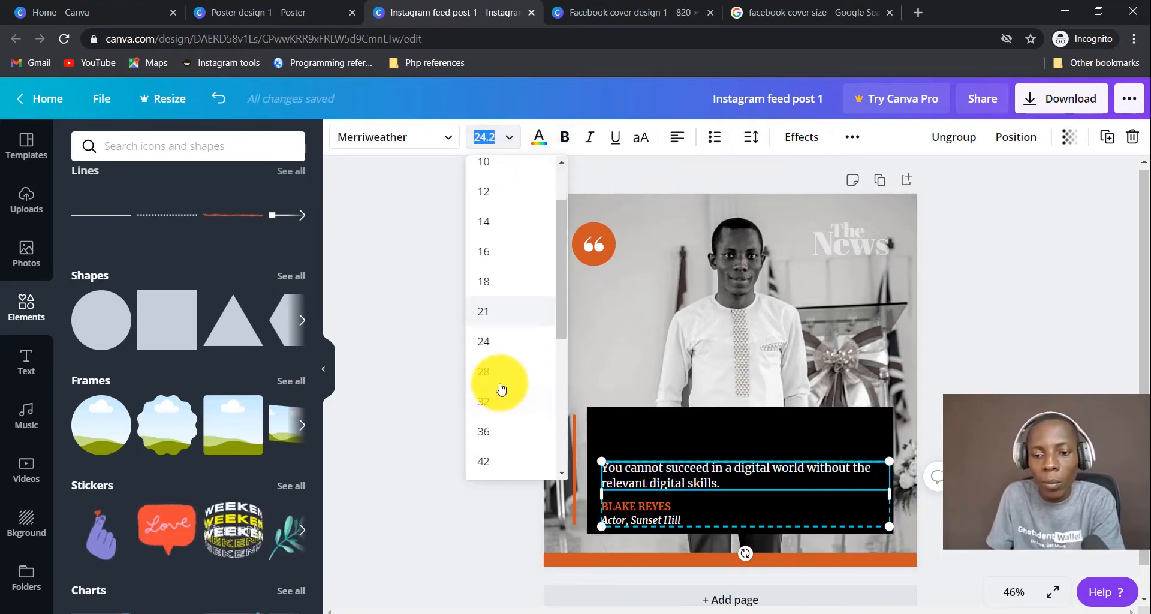
click(497, 290)
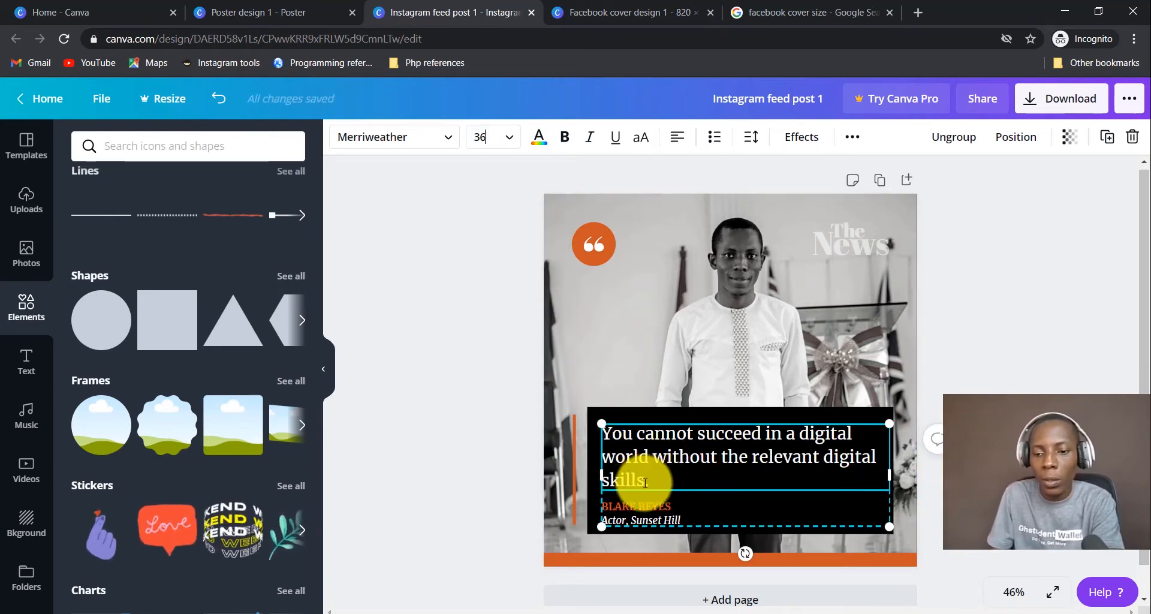
Replace the placeholder name in the caption with the speaker's name.
click(661, 509)
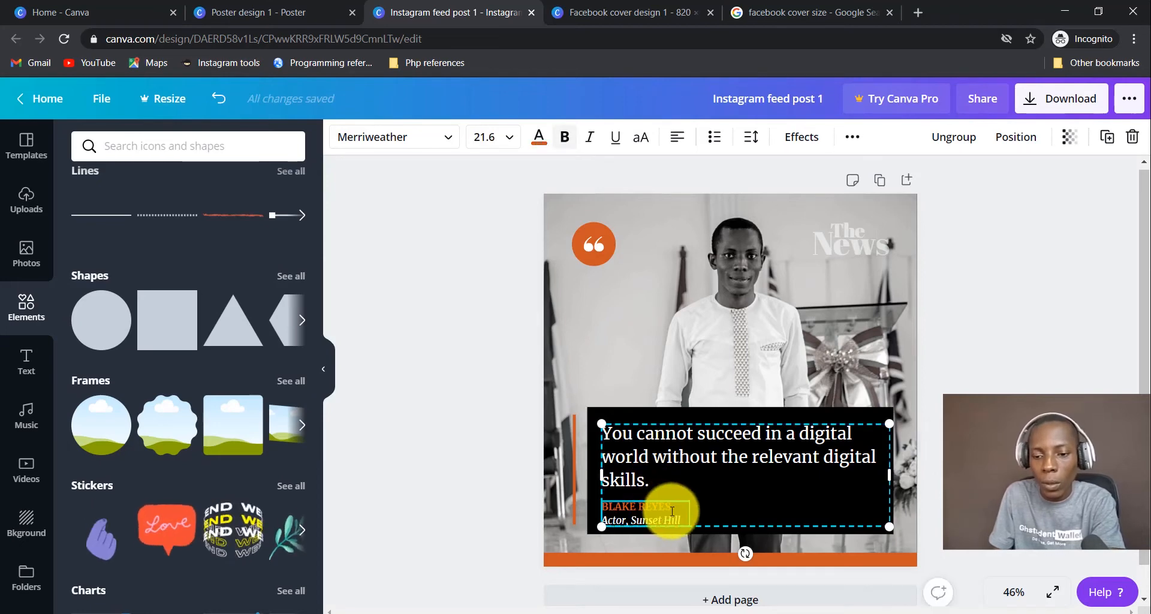
drag(639, 508, 600, 507)
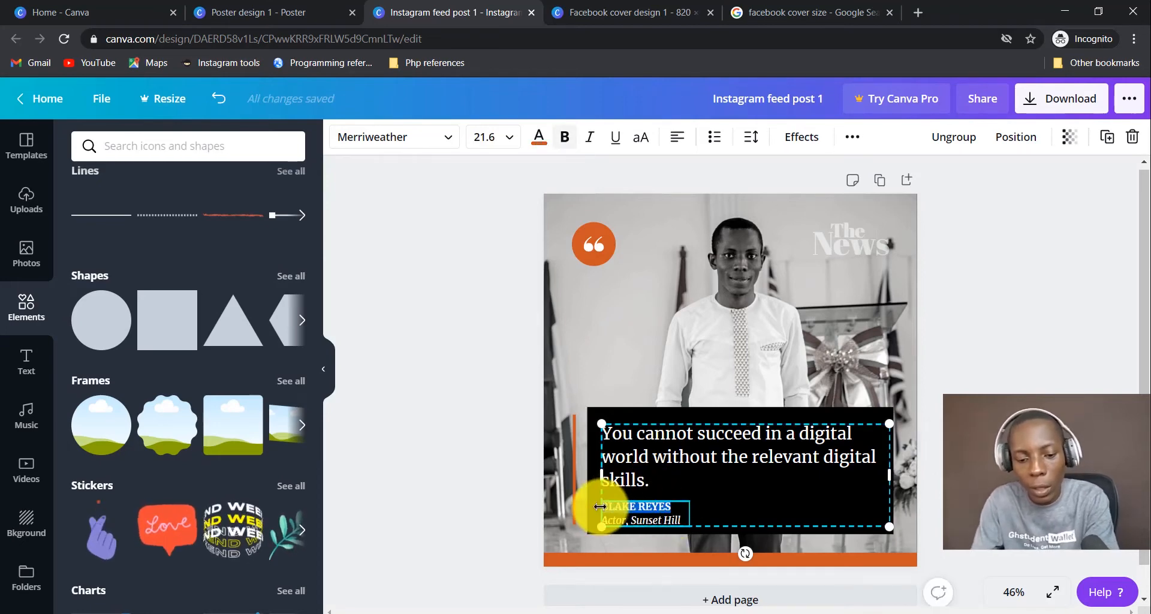
key(BackSpace)
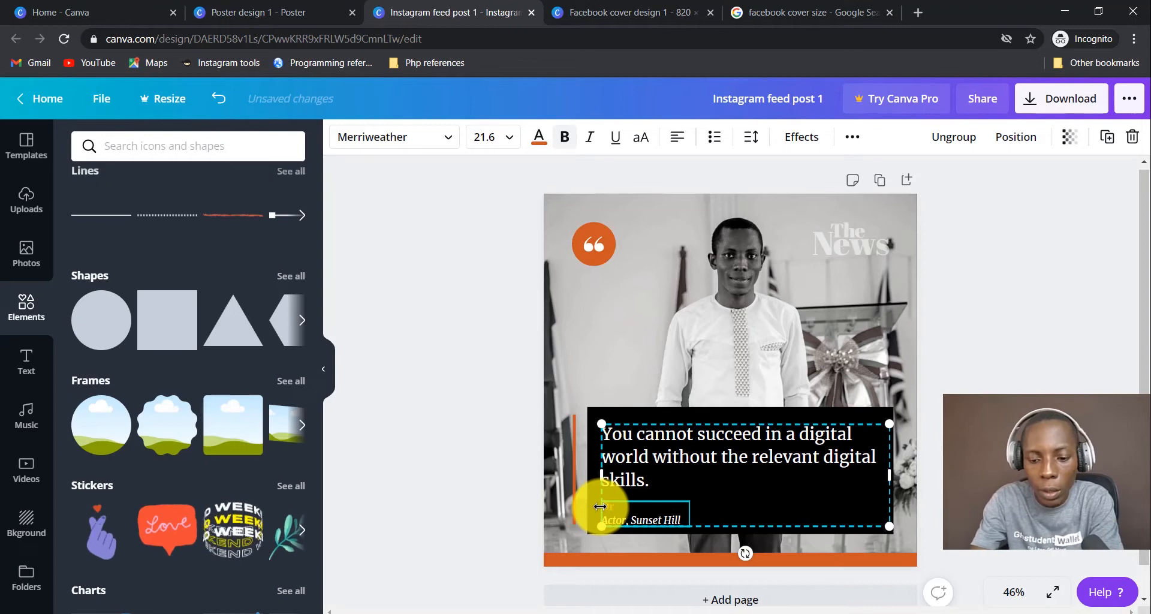
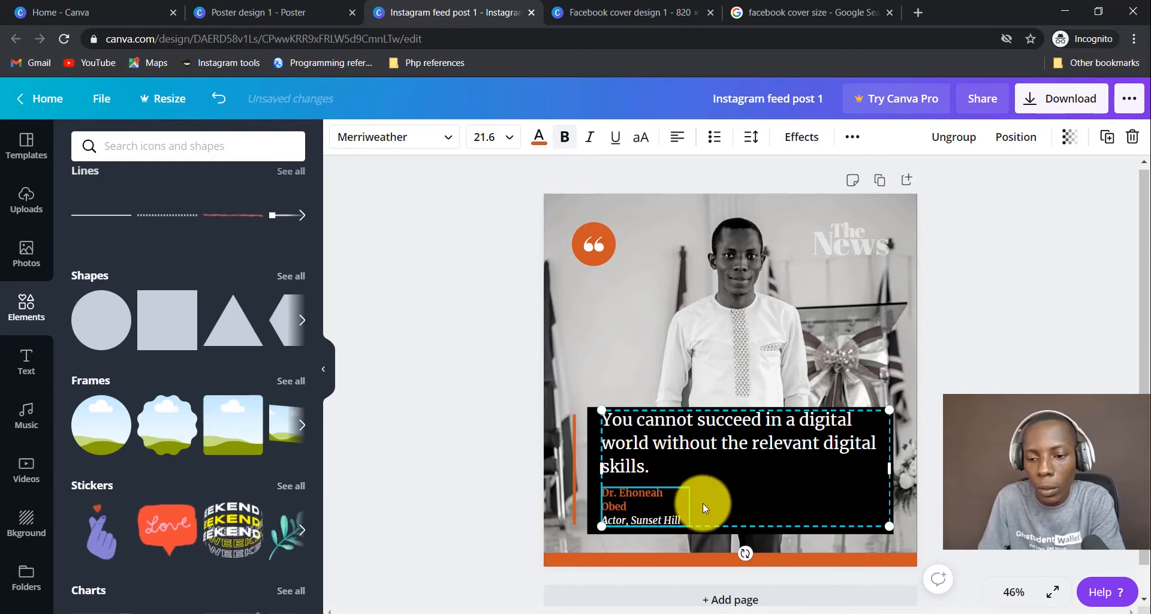
Change the caption's role line to 'Content Creator'.
click(662, 525)
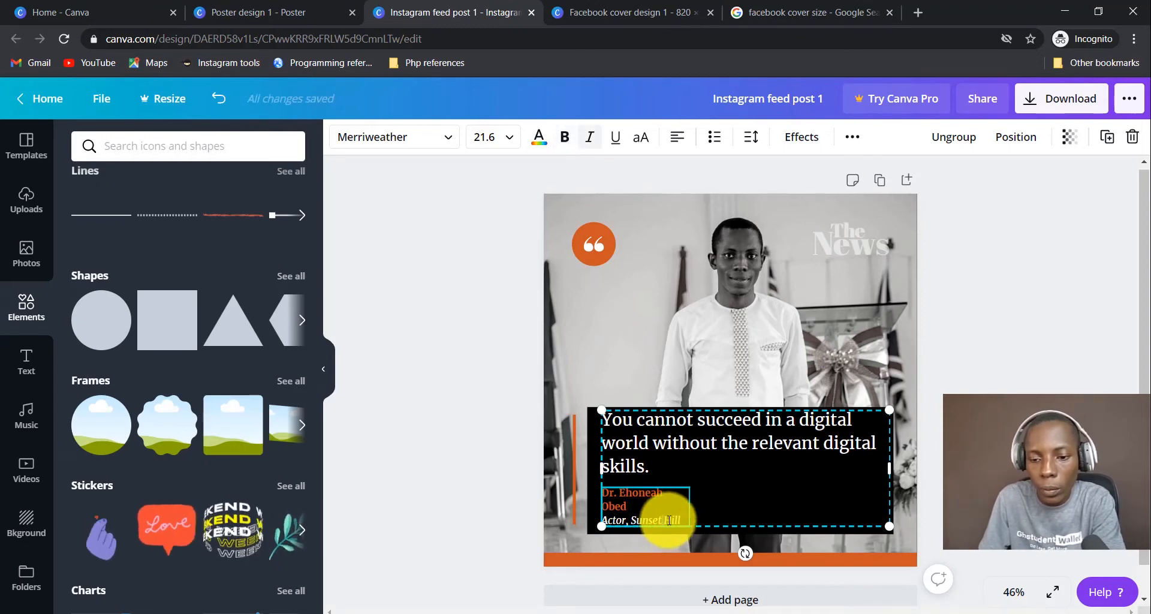
drag(681, 519, 601, 523)
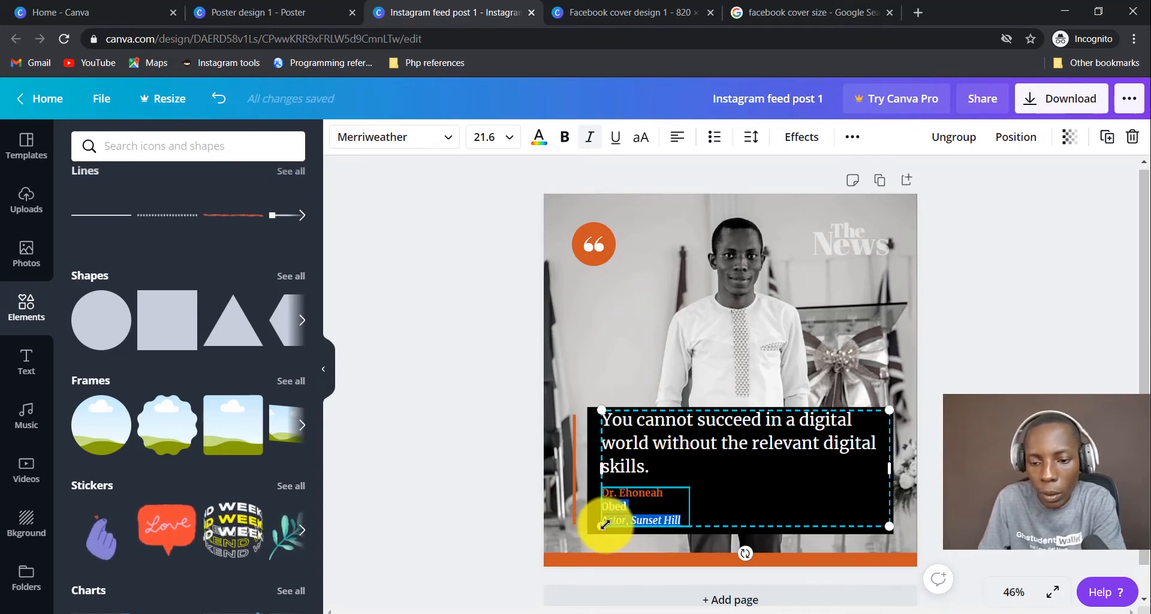
text(A)
key(BackSpace)
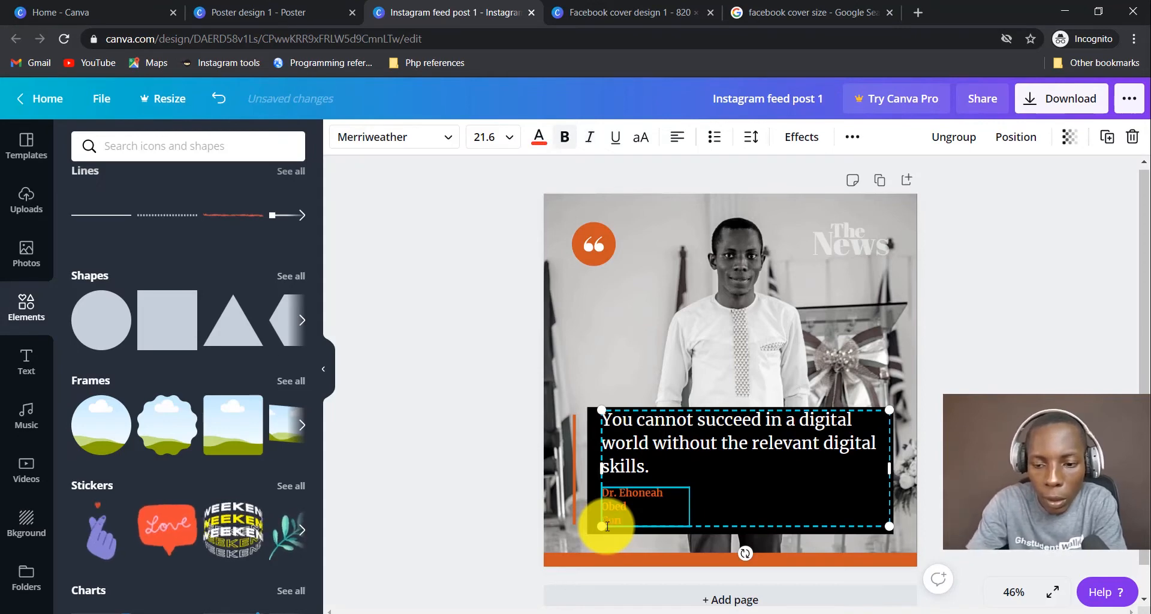
text(Content Creator)
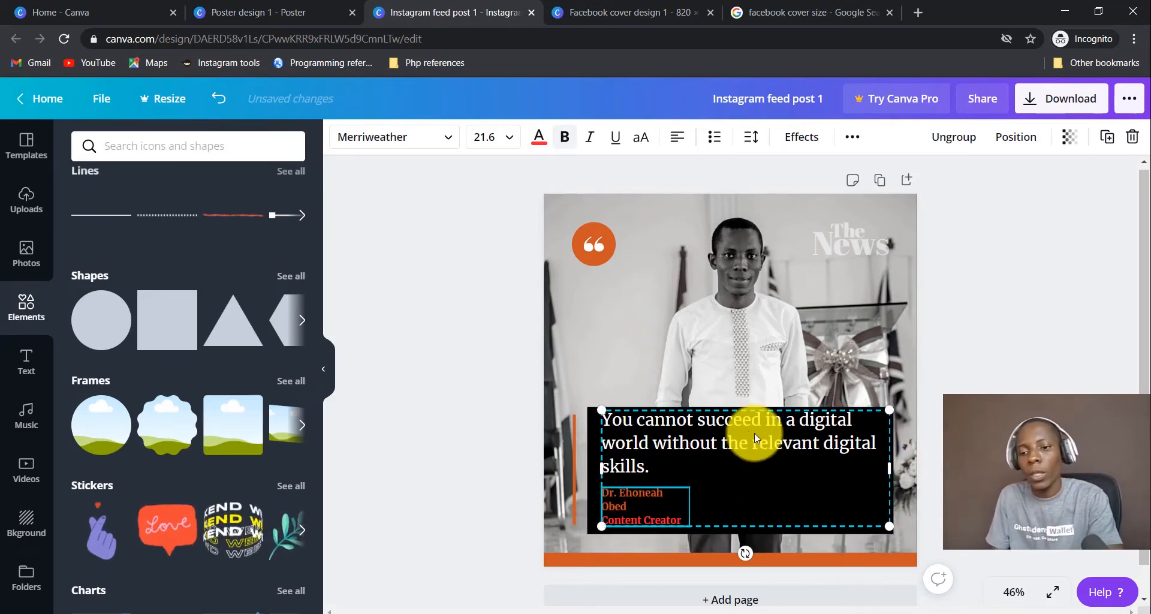
Reselect the quote-and-caption group, undoing an accidental move, and bring up its options.
click(760, 334)
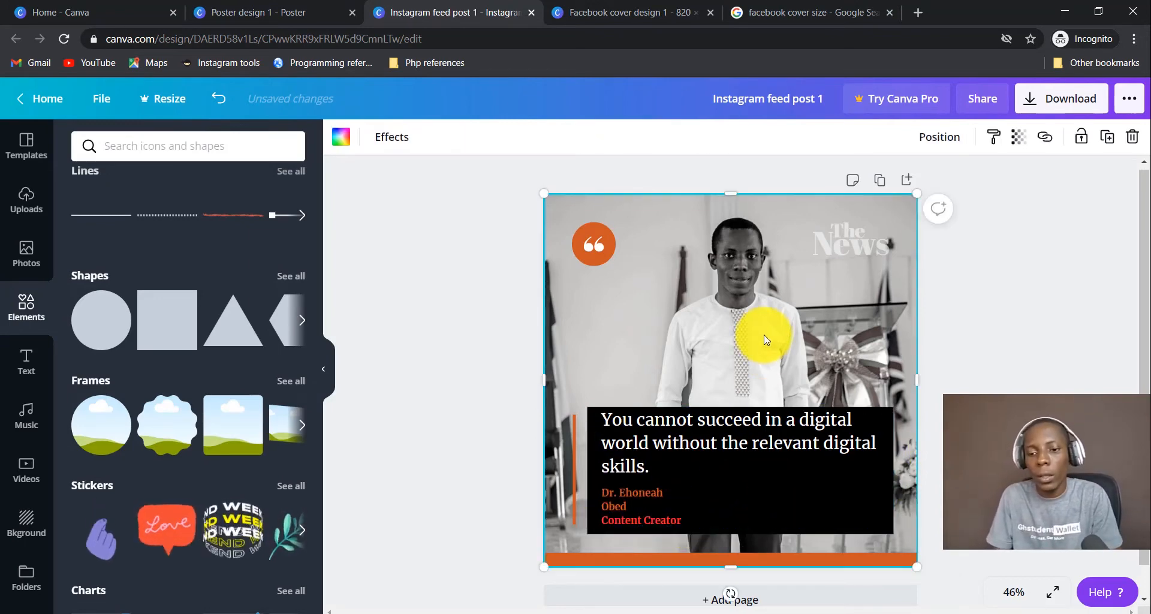
click(636, 498)
double_click(636, 516)
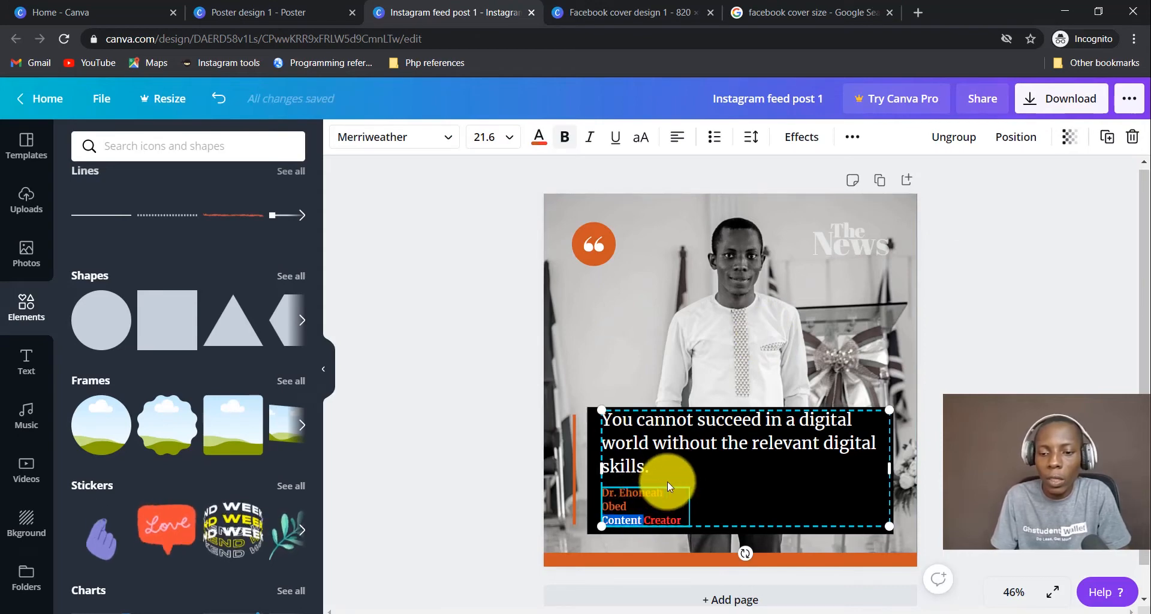
drag(637, 475, 646, 455)
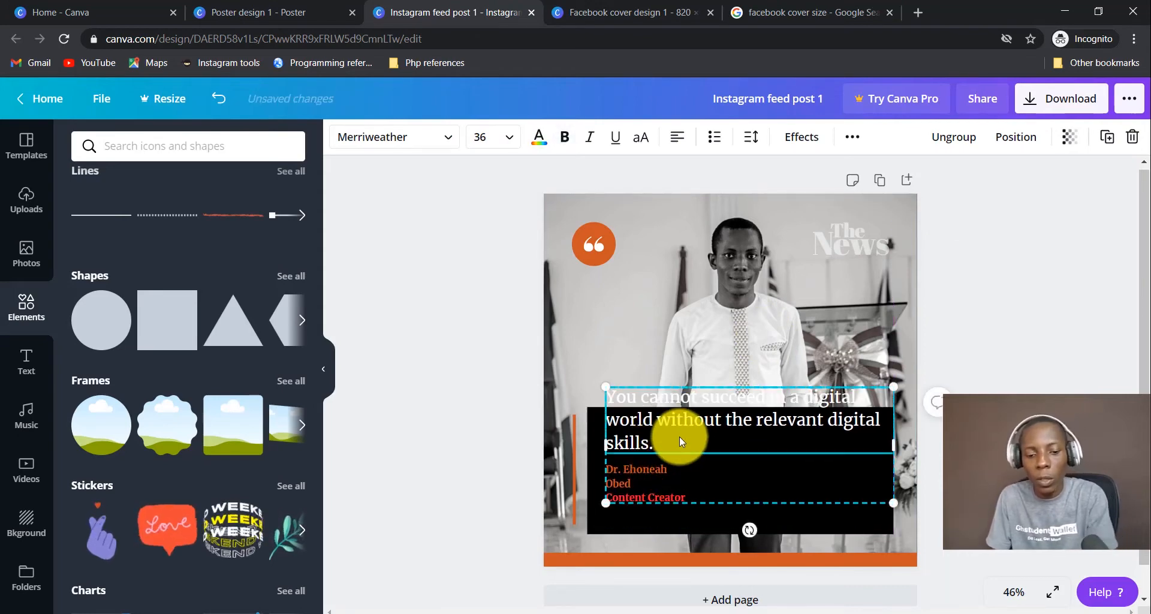
key(ctrl+z)
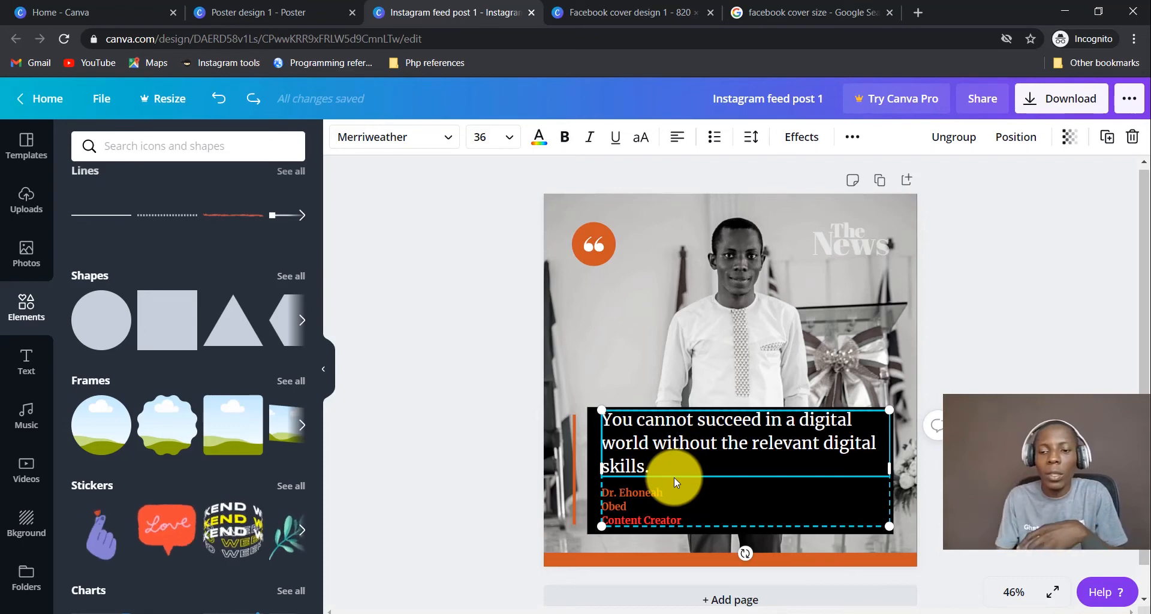
right_click(690, 469)
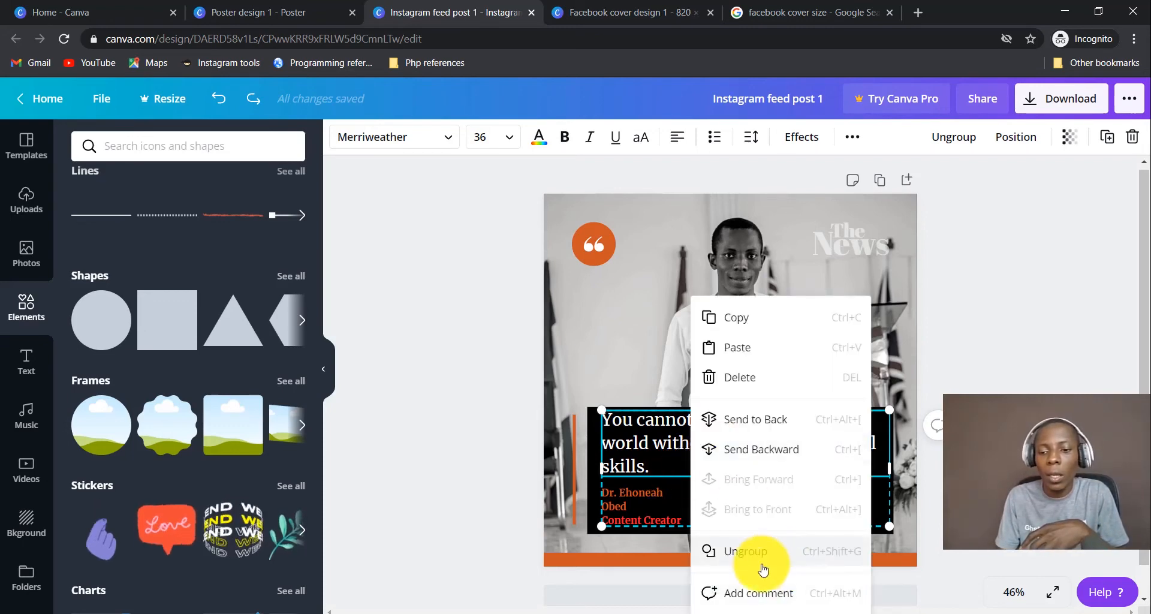
Ungroup the quote and caption into separate text boxes.
click(656, 490)
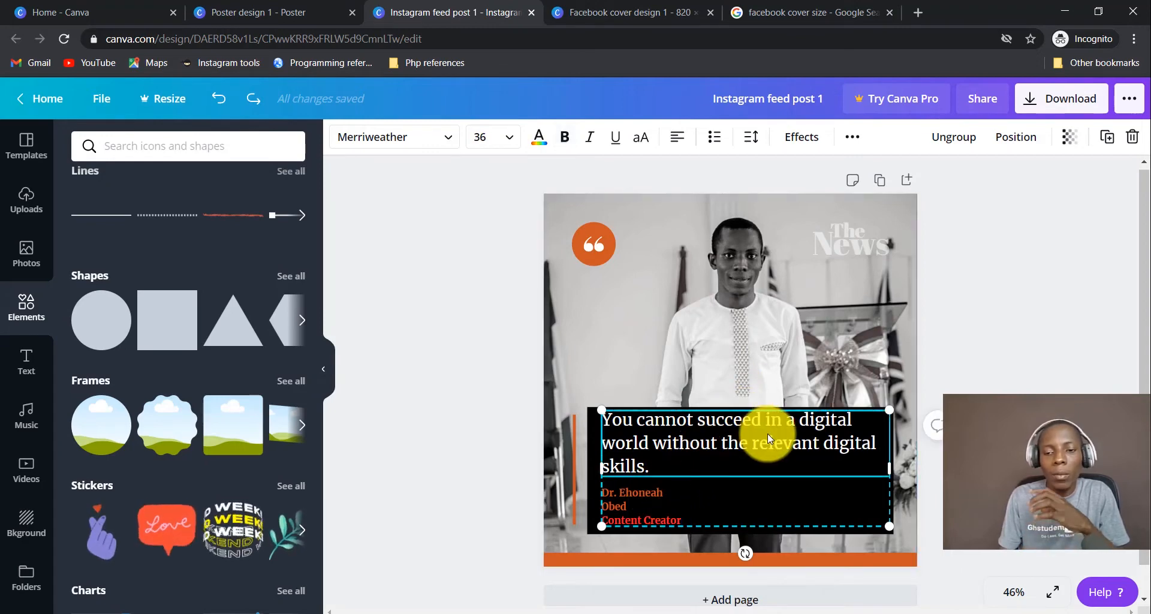
click(962, 148)
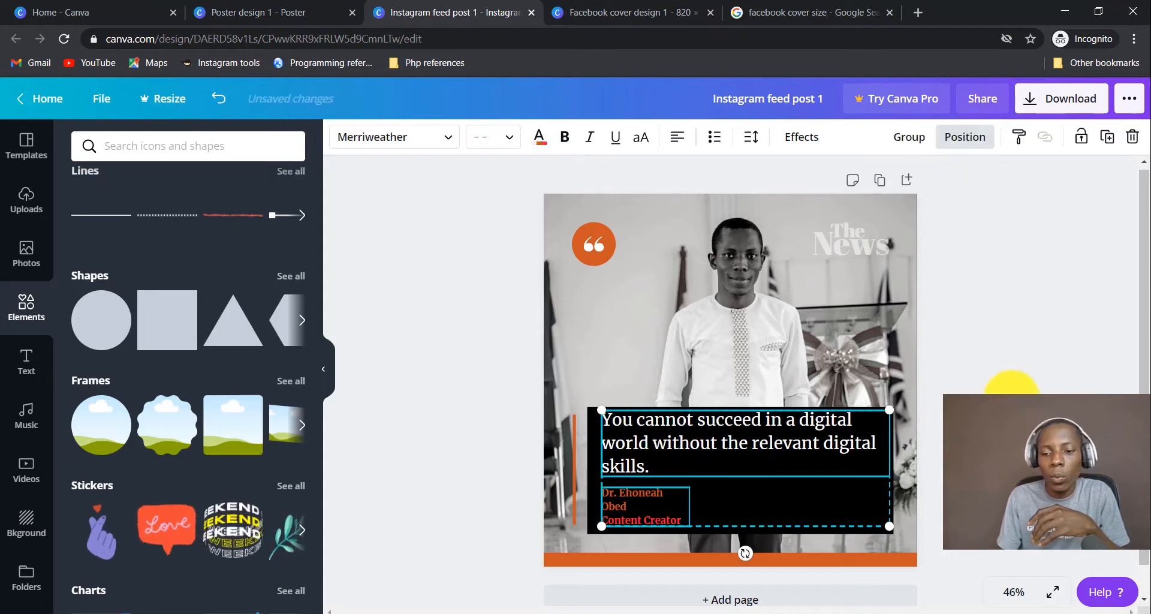
click(1104, 390)
Widen the caption box so the speaker's name fits on one line.
click(639, 498)
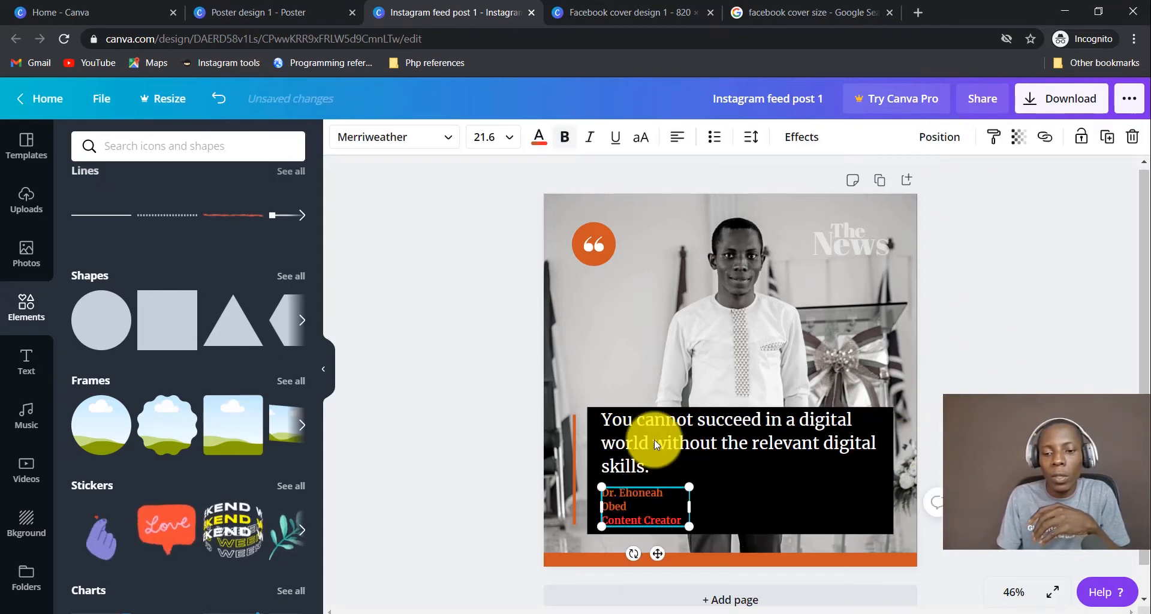
click(654, 434)
drag(697, 434, 697, 381)
key(ctrl+z)
click(637, 515)
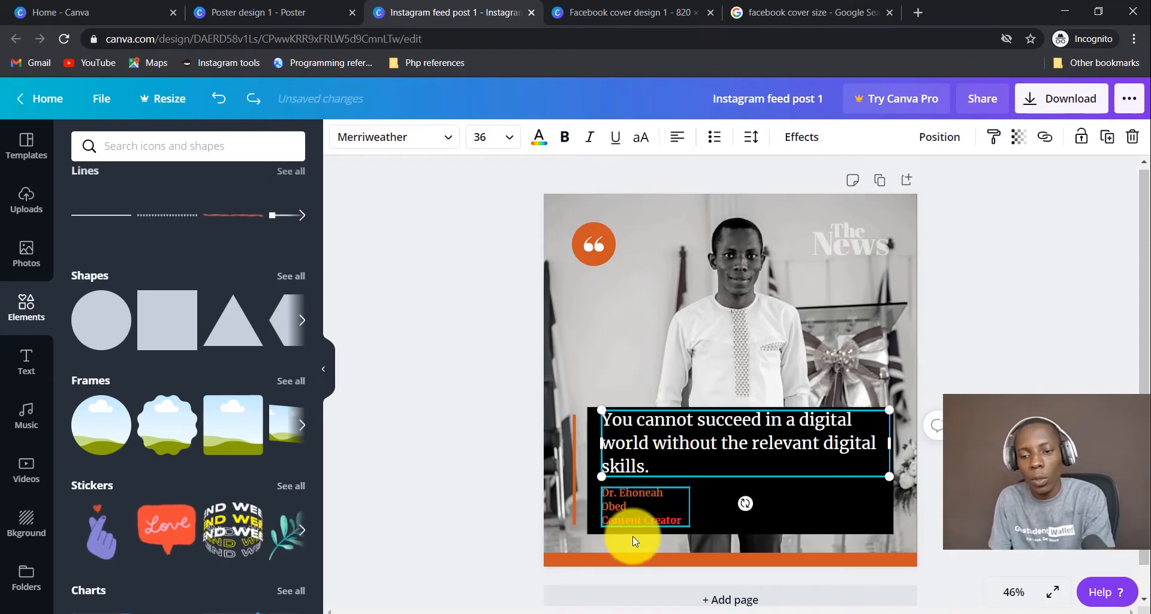
double_click(642, 498)
click(637, 498)
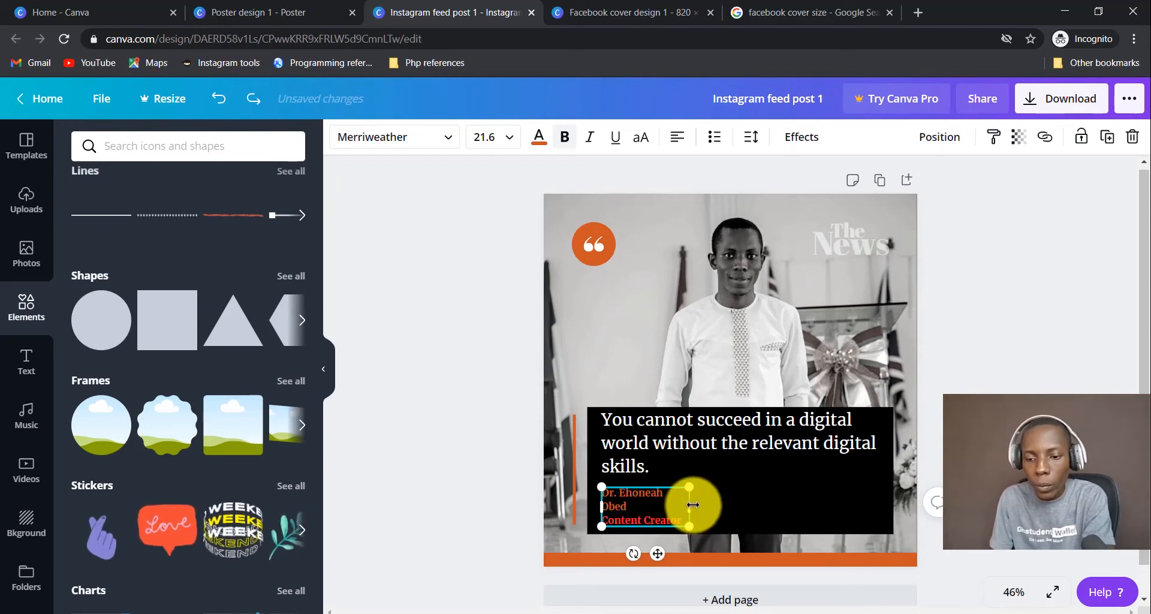
drag(689, 502, 783, 508)
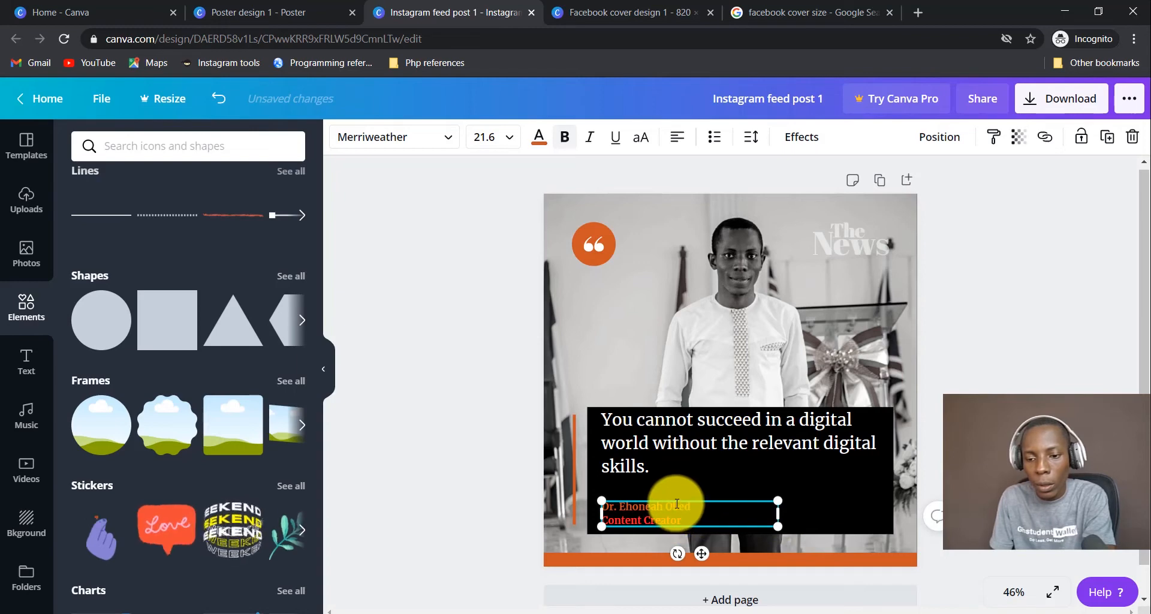
Lower the quote slightly and nudge the caption up just beneath it.
drag(652, 455, 654, 468)
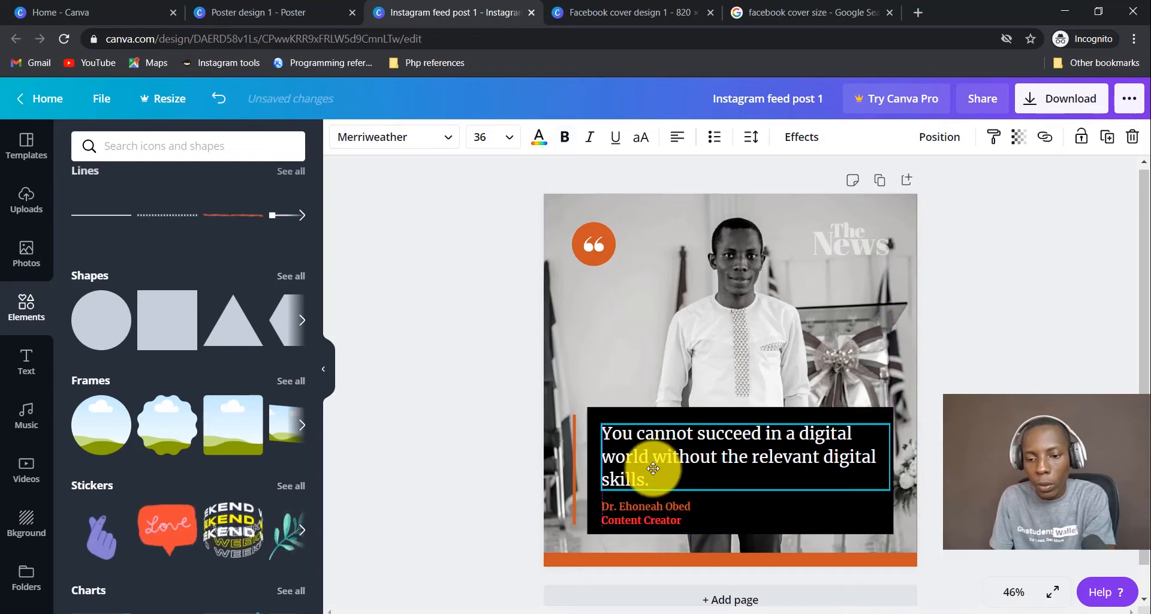
click(649, 520)
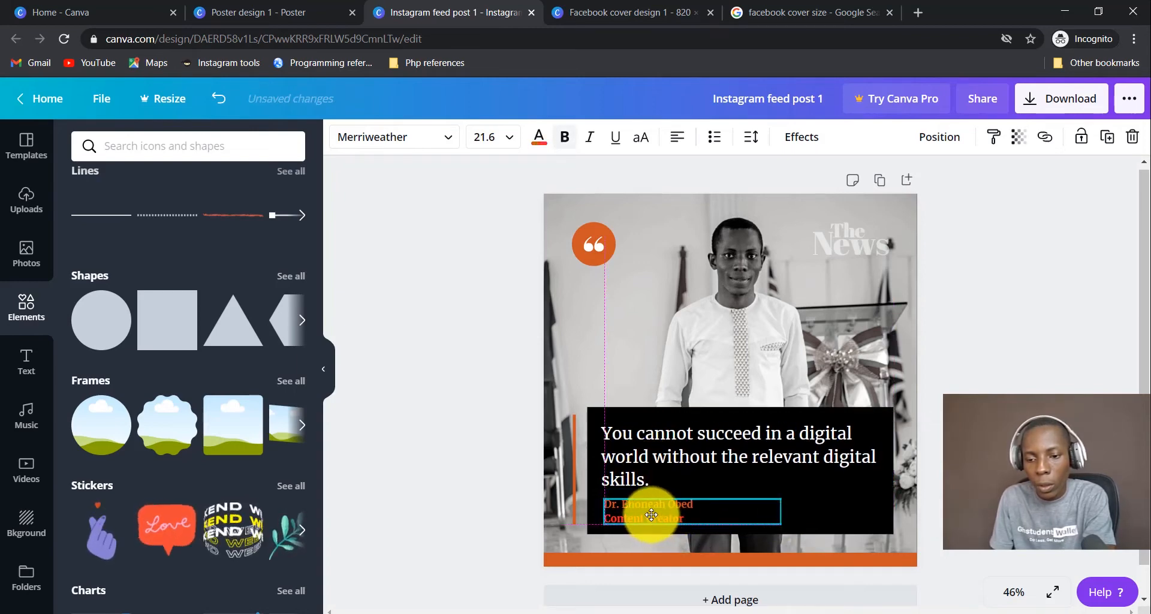
drag(652, 521, 652, 518)
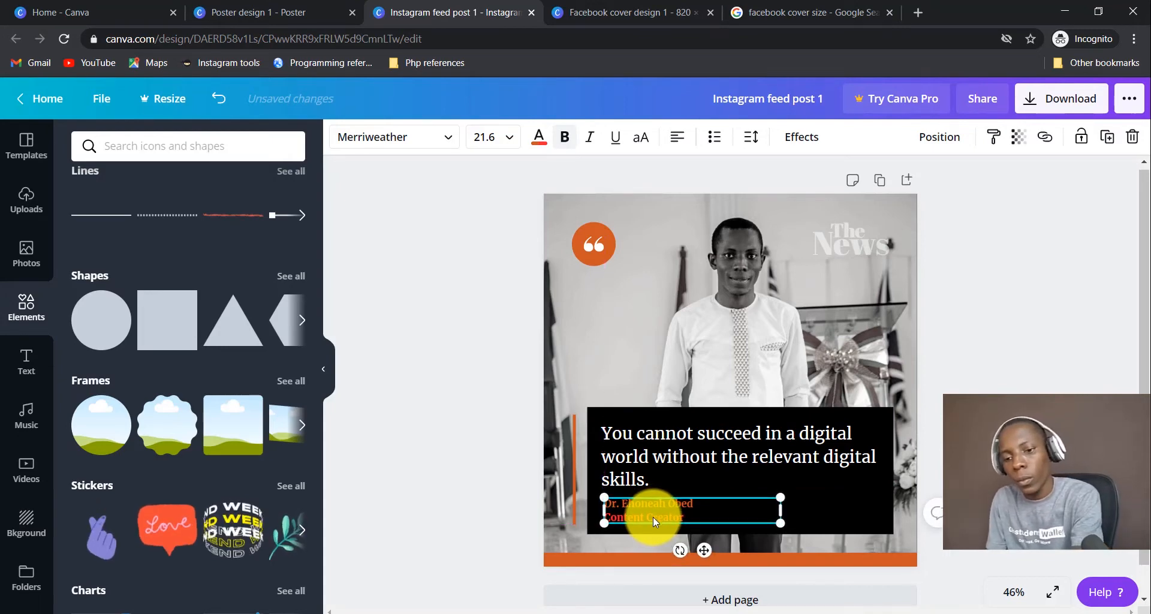
key(Up)
key(Up)
key(Up)
key(Up)
key(Up)
key(Up)
key(Up)
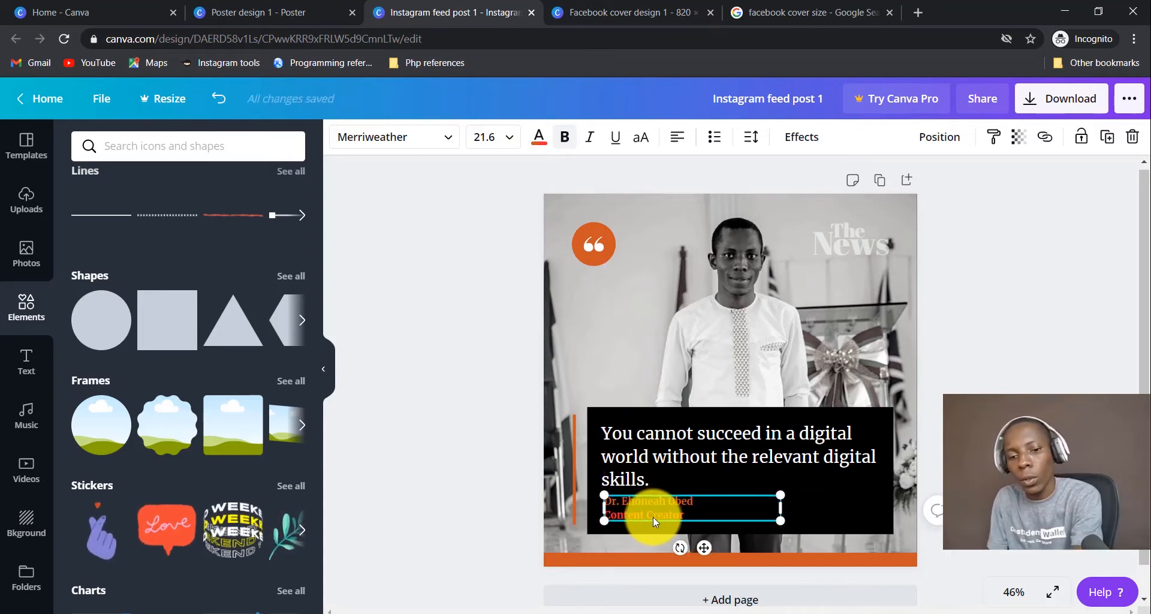
key(Up)
key(Up)
key(Up)
key(Up)
key(Up)
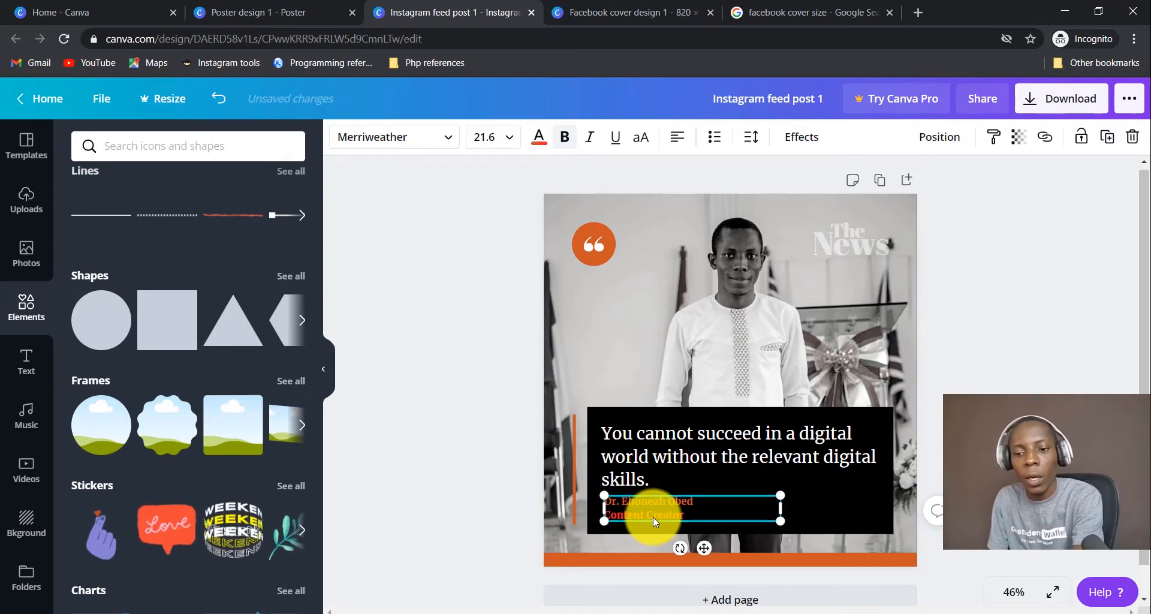
click(736, 390)
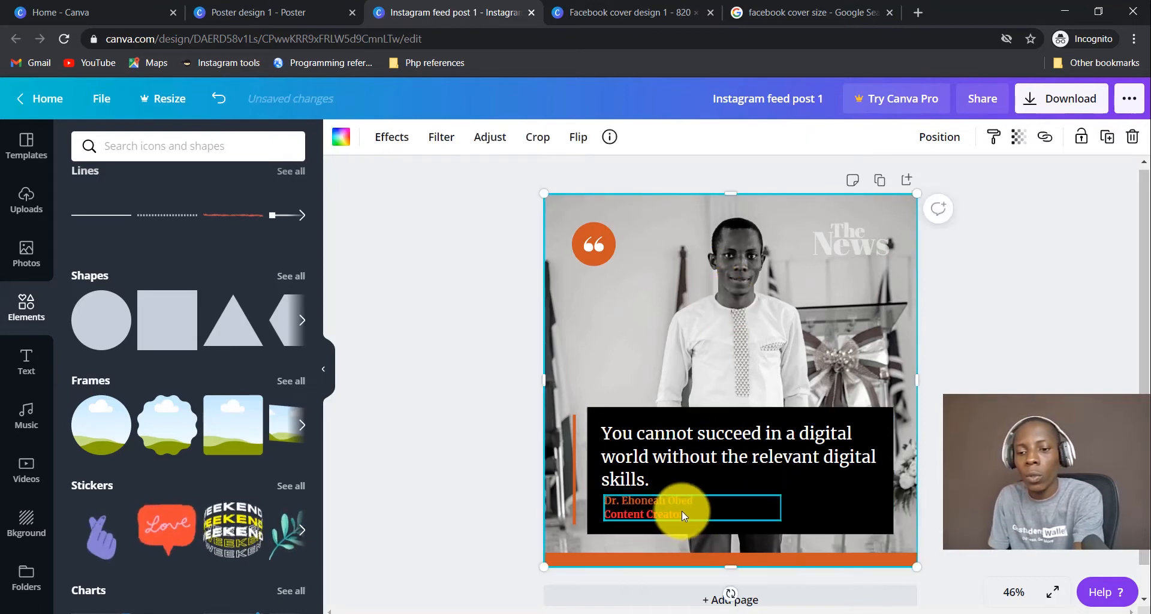
Set the black quote box's transparency to about 62.
click(926, 488)
click(842, 506)
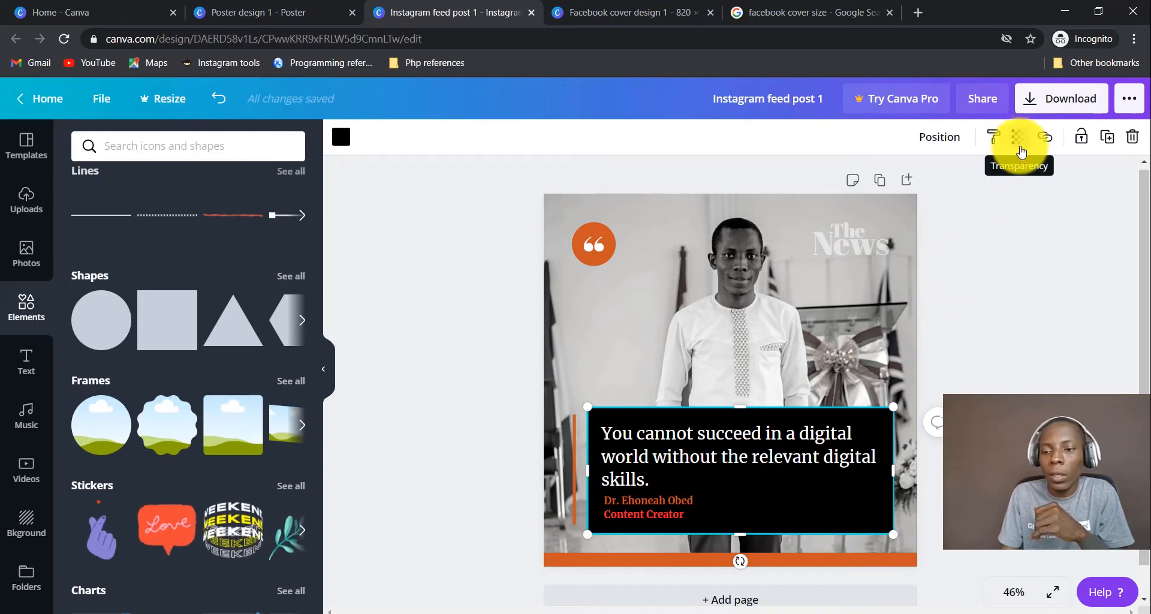
click(1022, 148)
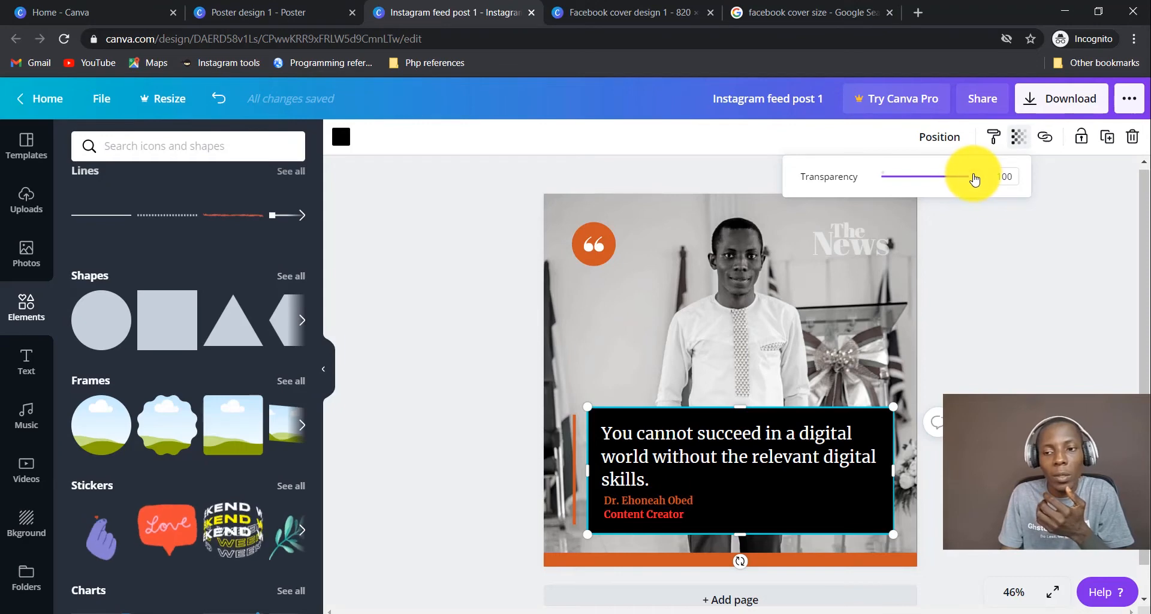
drag(974, 178, 936, 195)
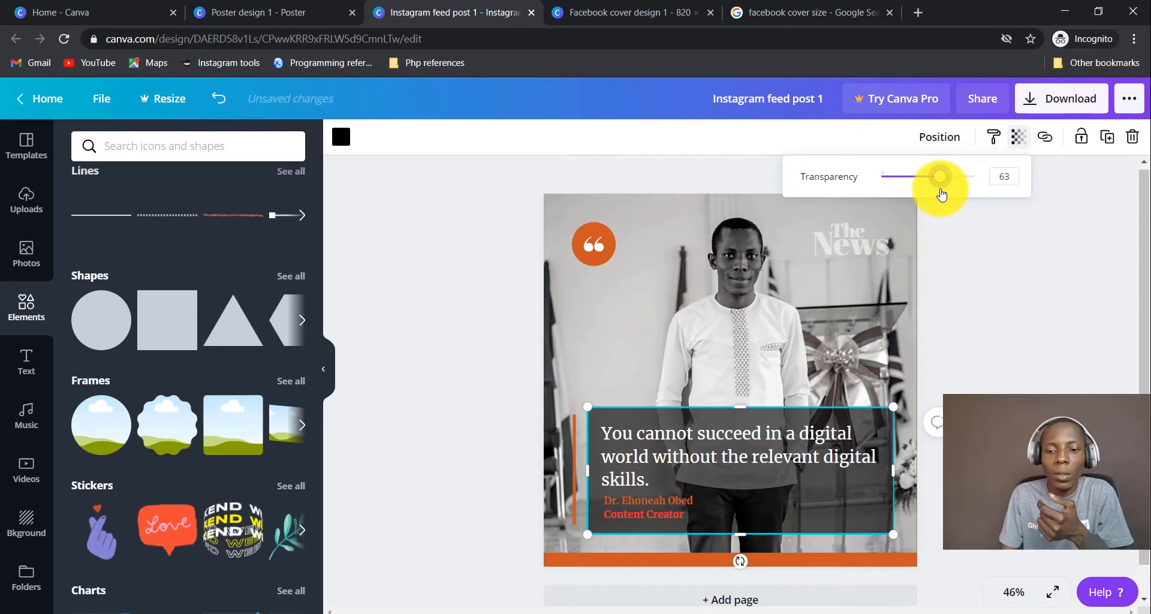
mouse_move(941, 194)
mouse_down()
mouse_move(972, 193)
mouse_move(941, 194)
mouse_up()
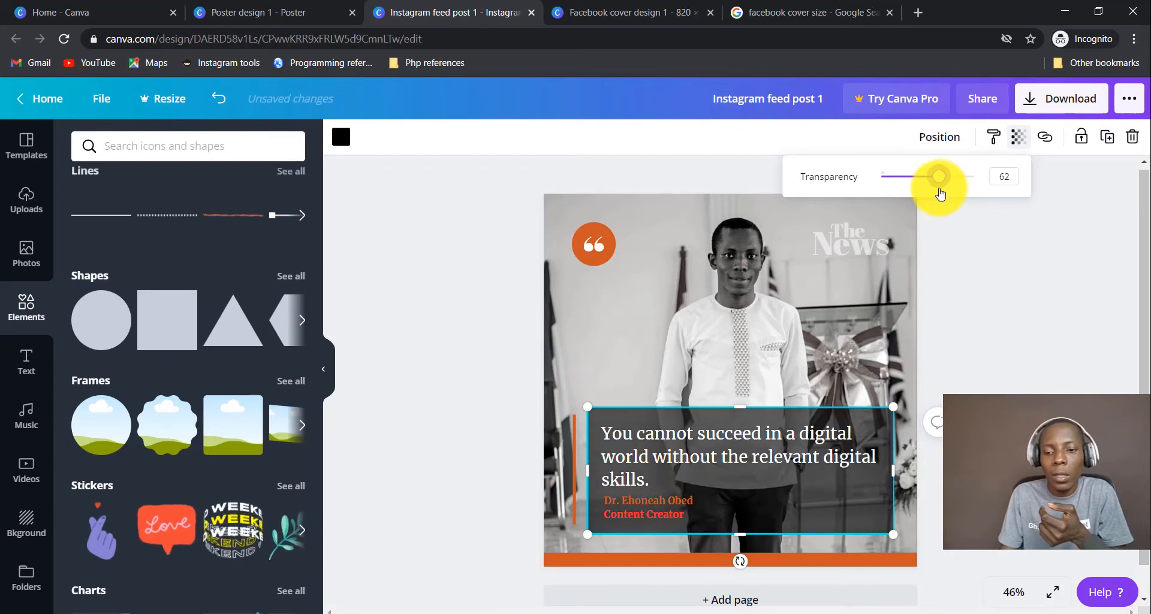
click(673, 504)
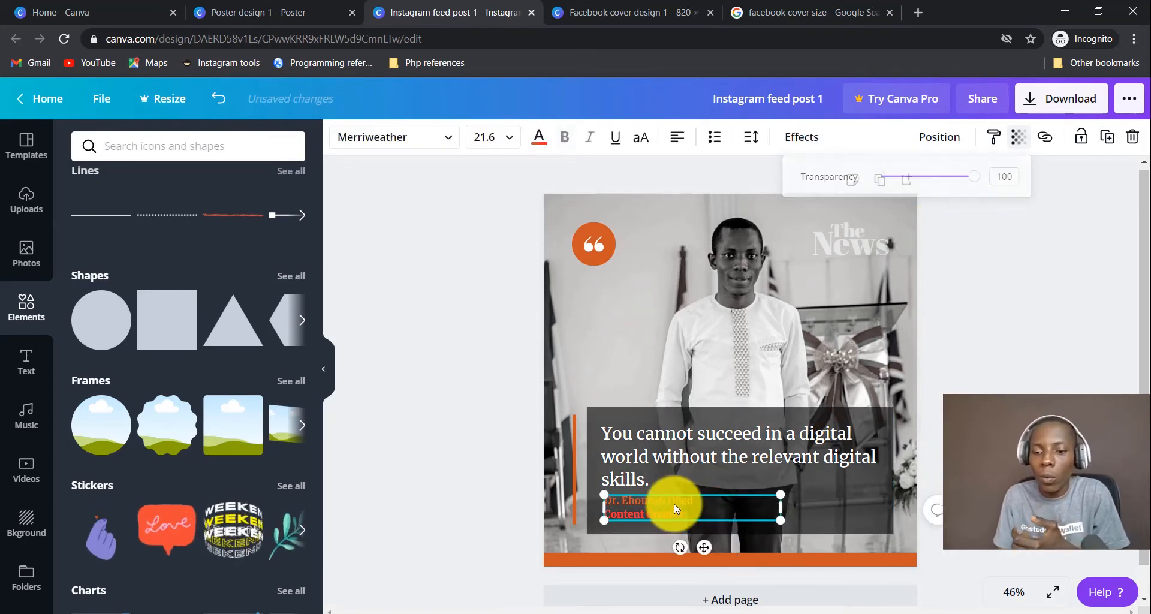
Make the speaker's name and title text light grey.
click(675, 504)
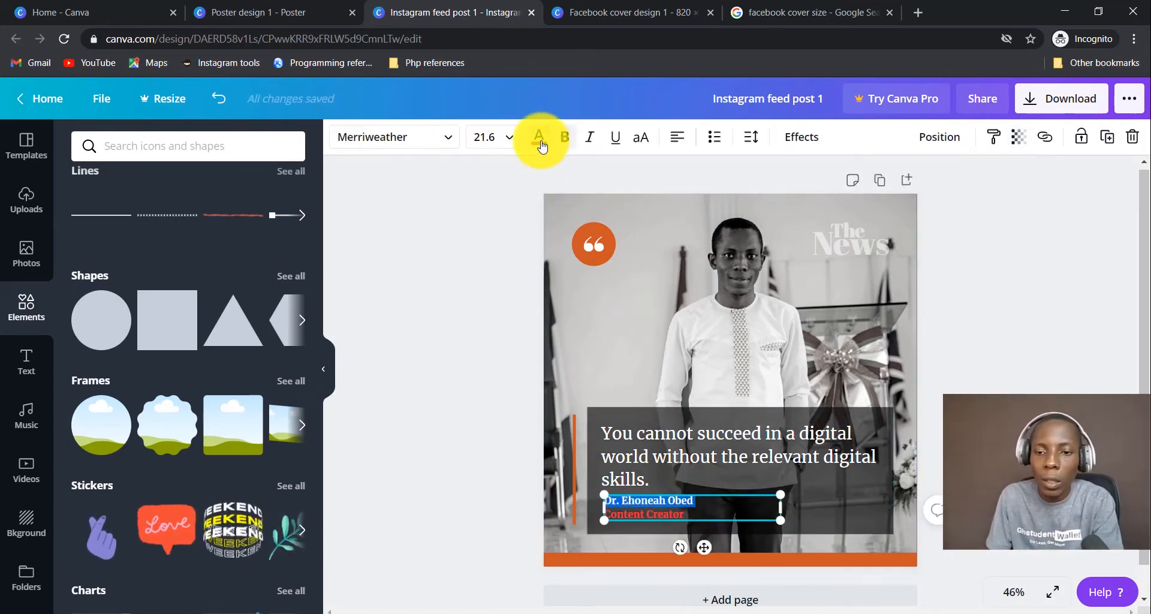
click(541, 139)
click(246, 428)
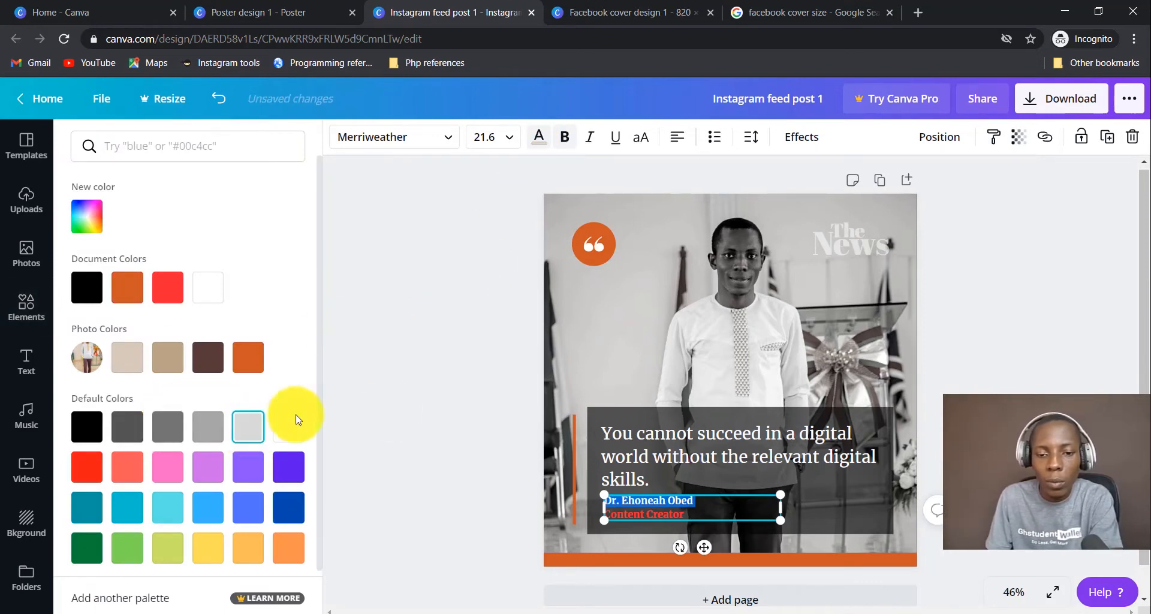
click(831, 352)
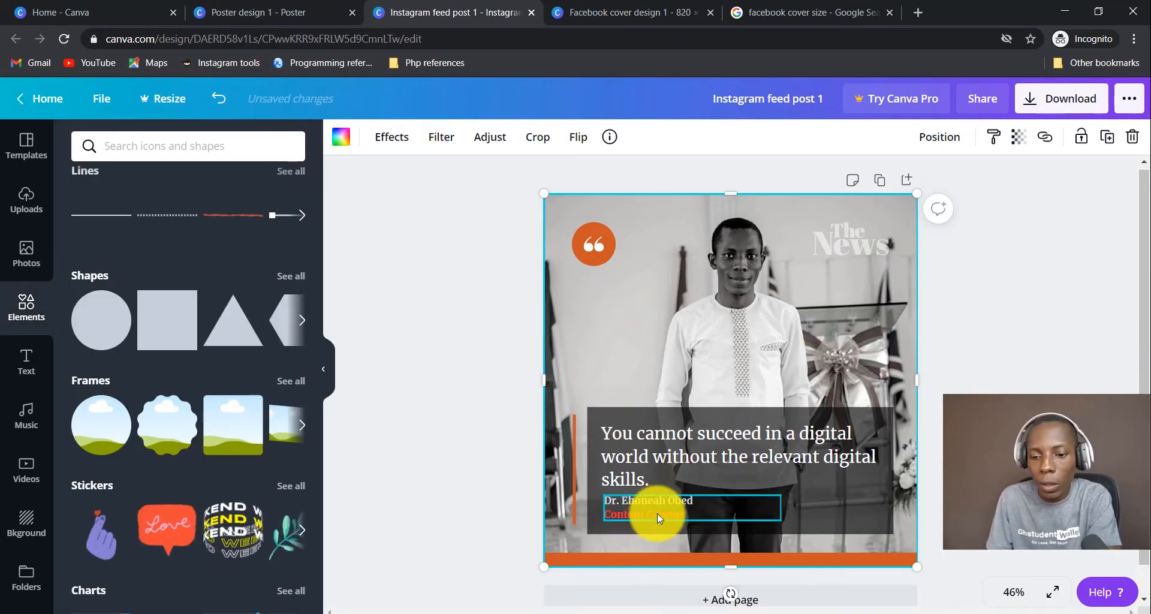
click(1007, 391)
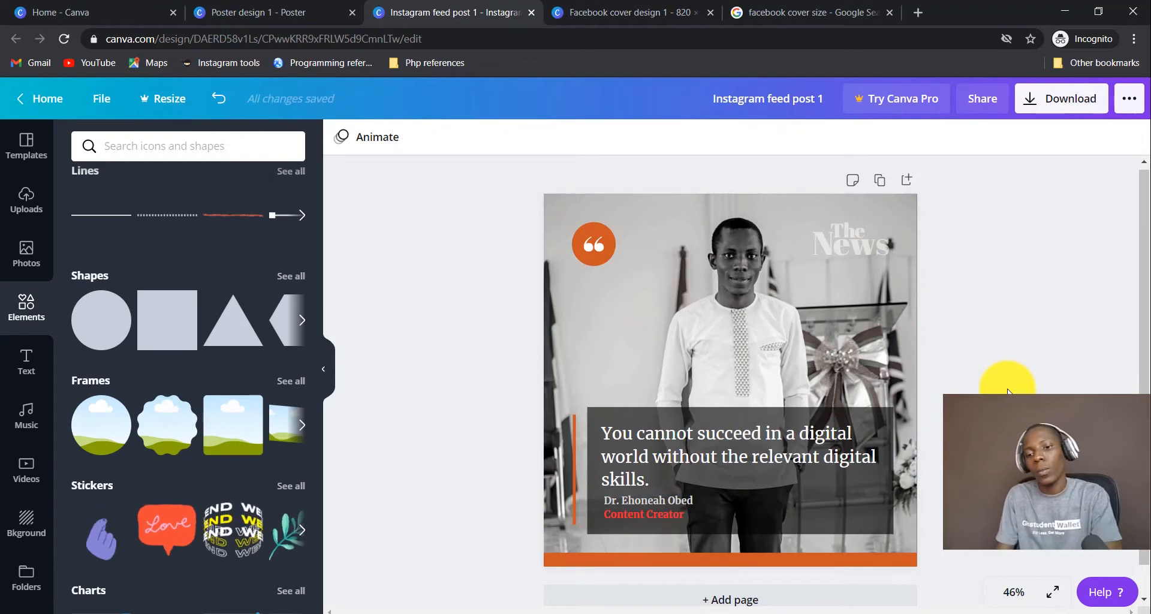
Turn the orange accent bar white, stretch it taller, and shift it slightly right.
click(574, 482)
click(341, 137)
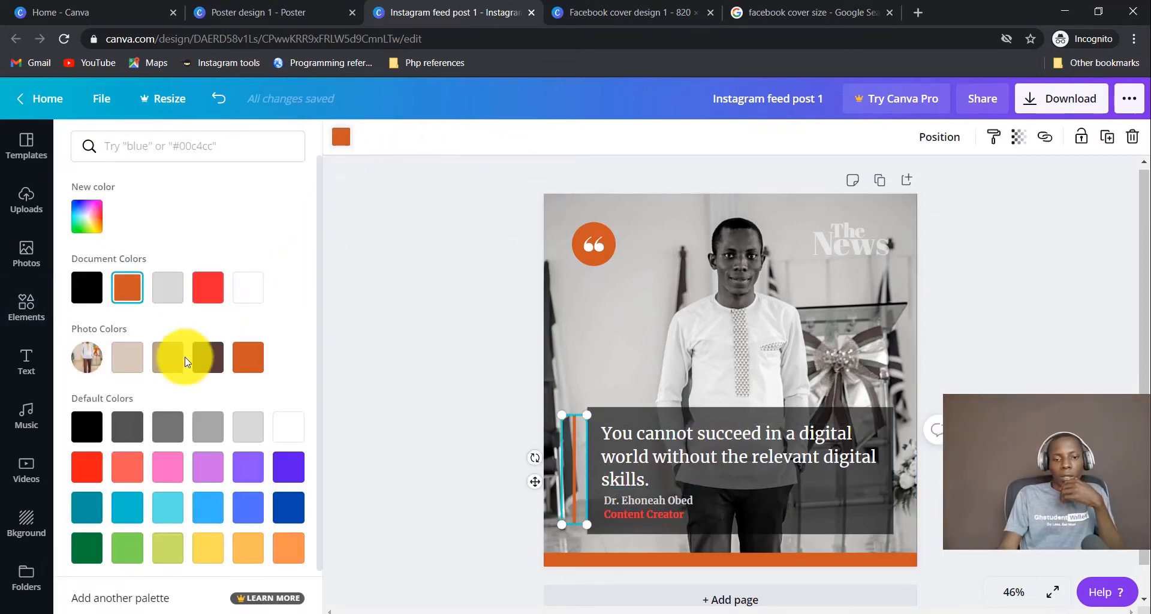
click(87, 428)
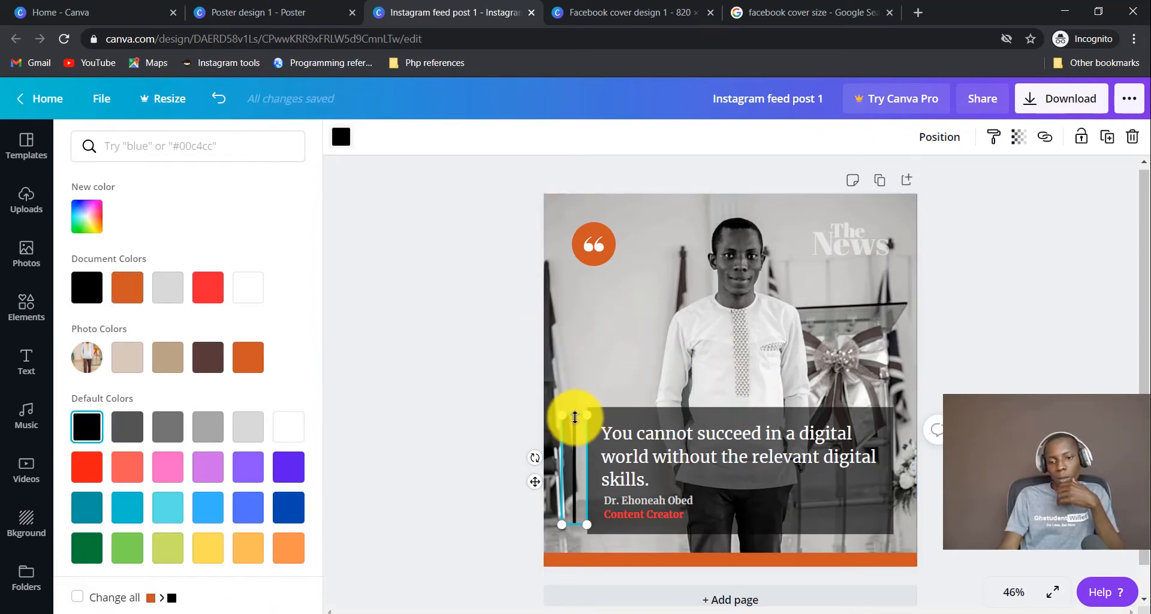
drag(575, 417, 571, 408)
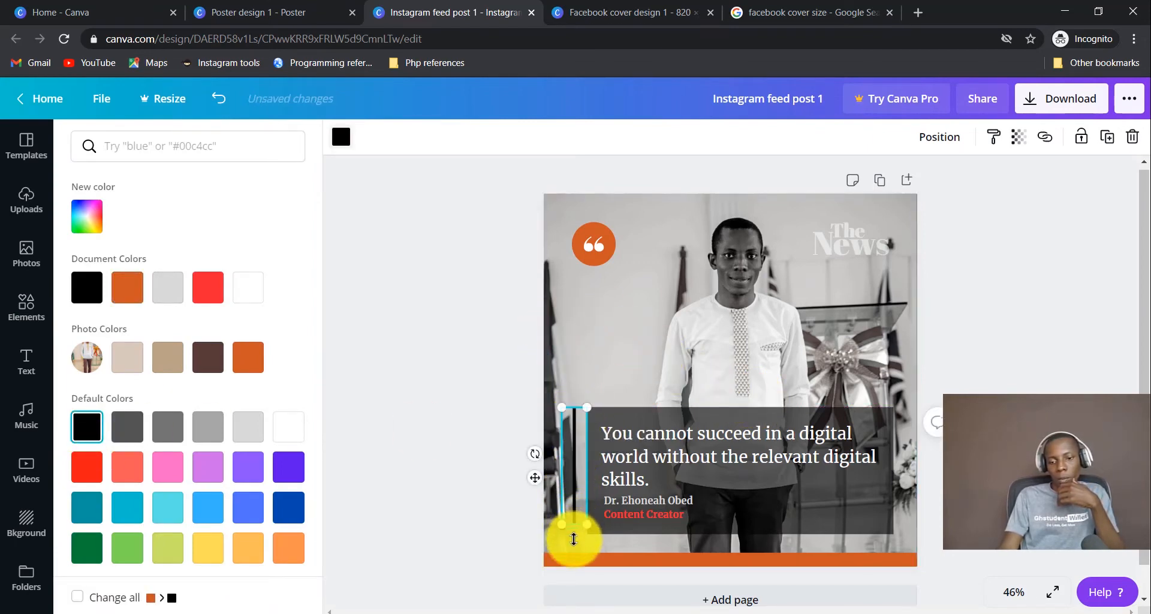
drag(573, 538, 572, 534)
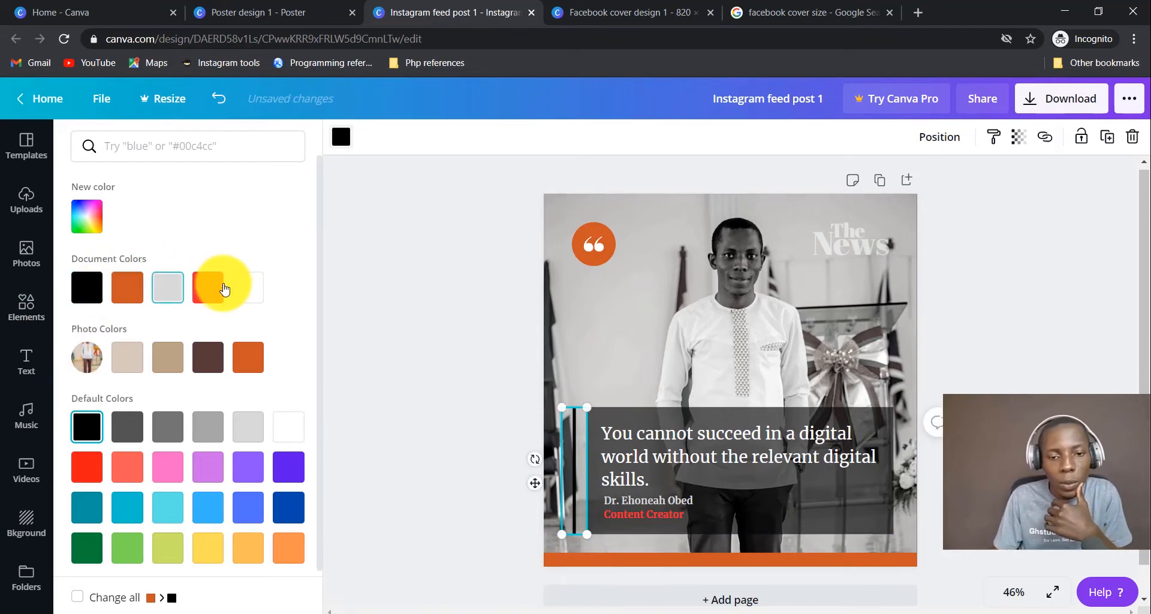
click(247, 287)
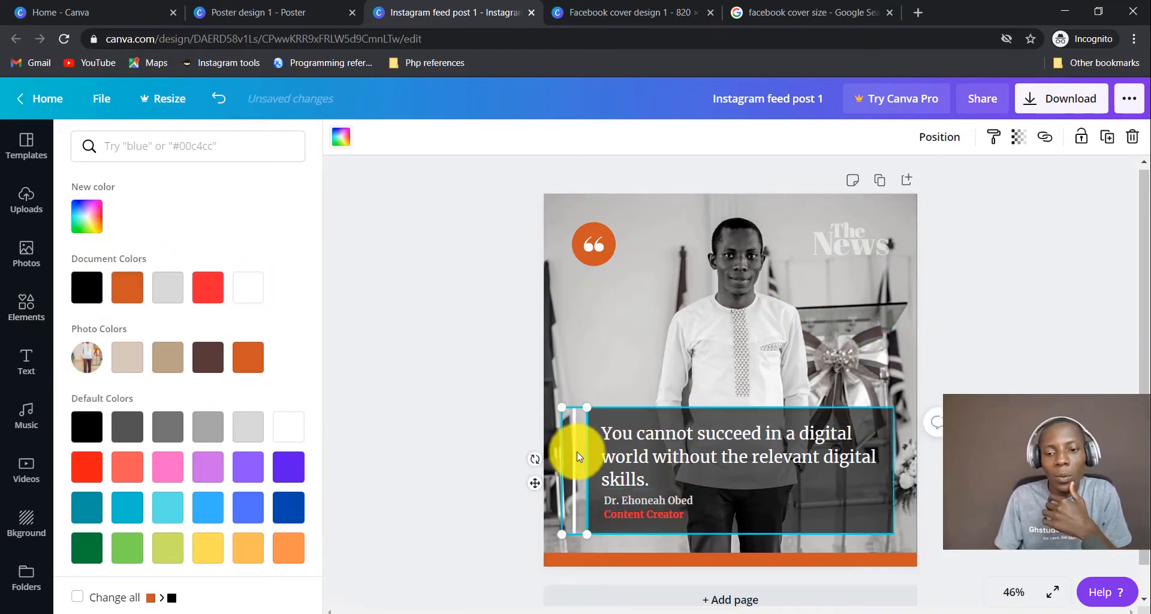
drag(579, 460, 586, 460)
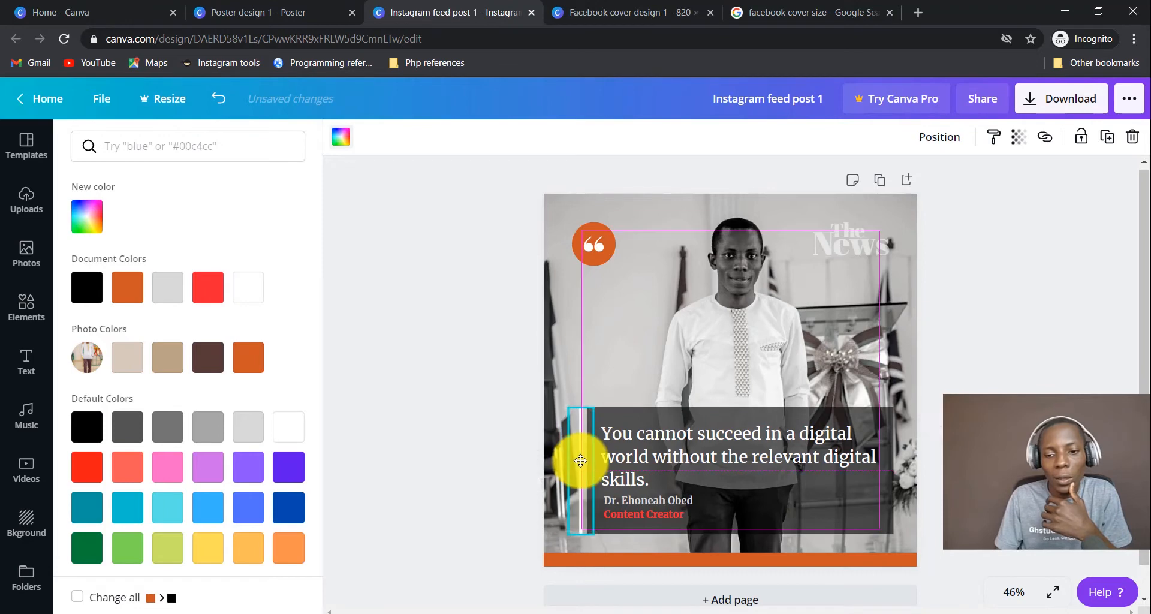
click(978, 350)
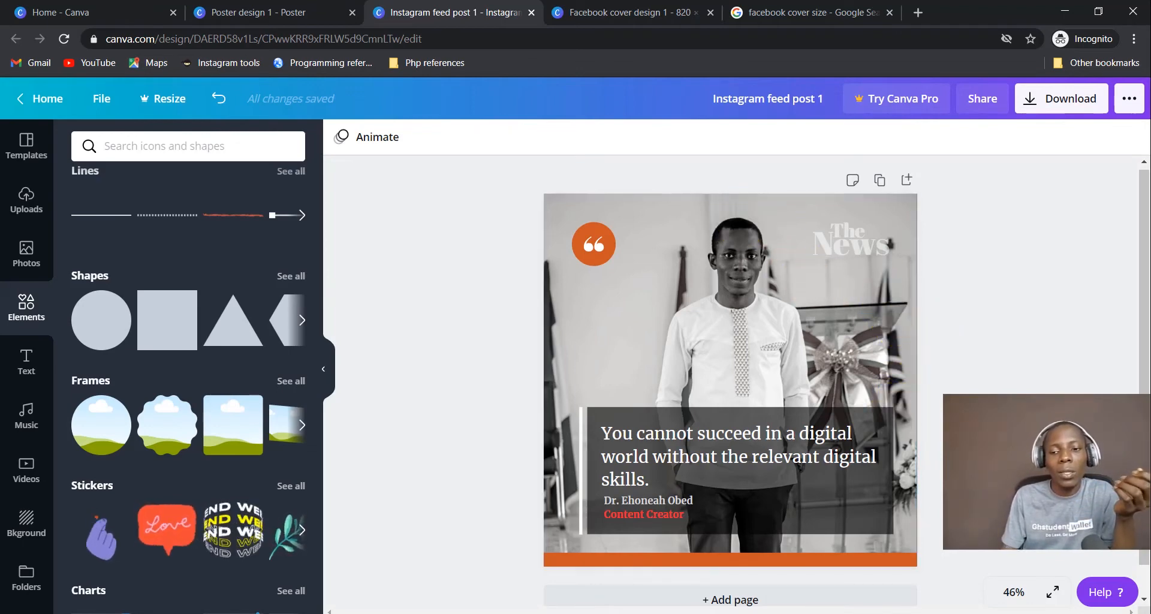
Delete the word 'News' from the masthead.
click(852, 238)
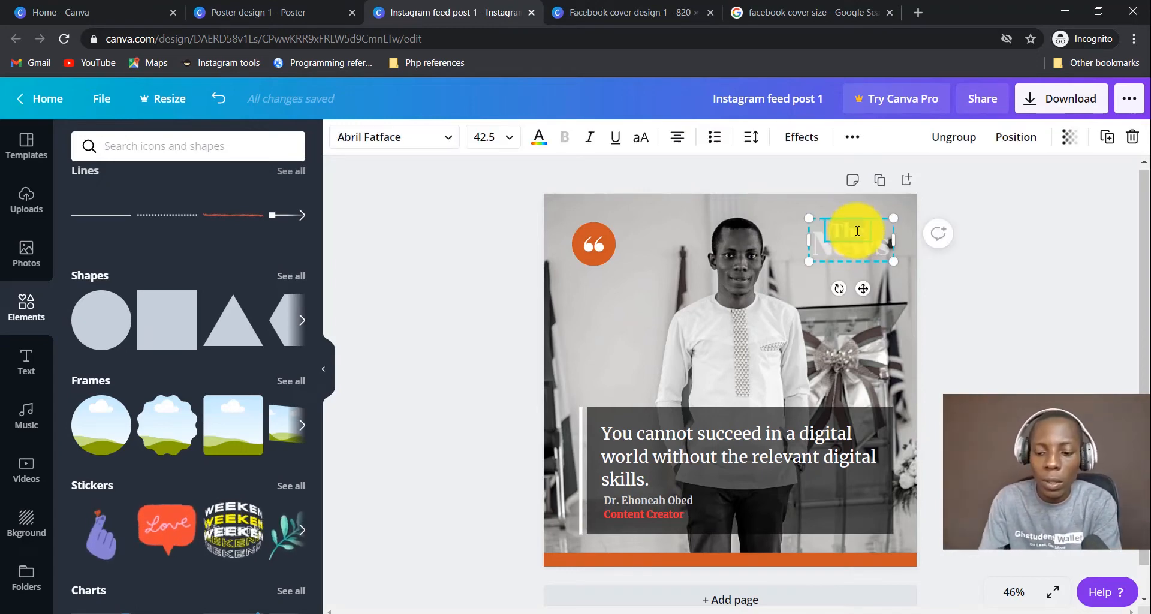
click(858, 253)
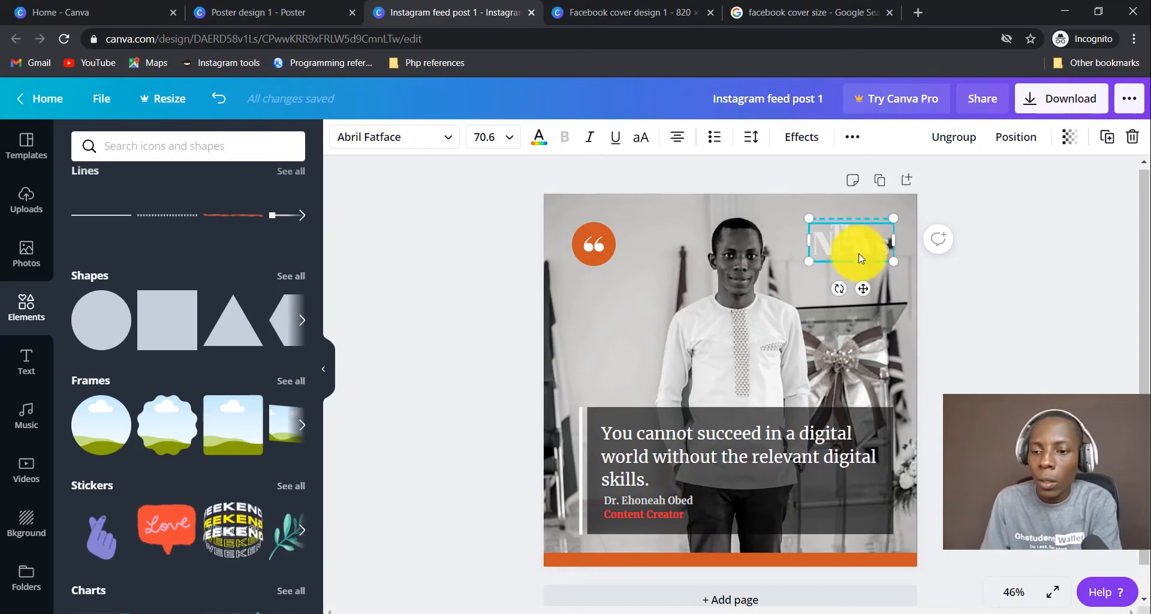
double_click(860, 253)
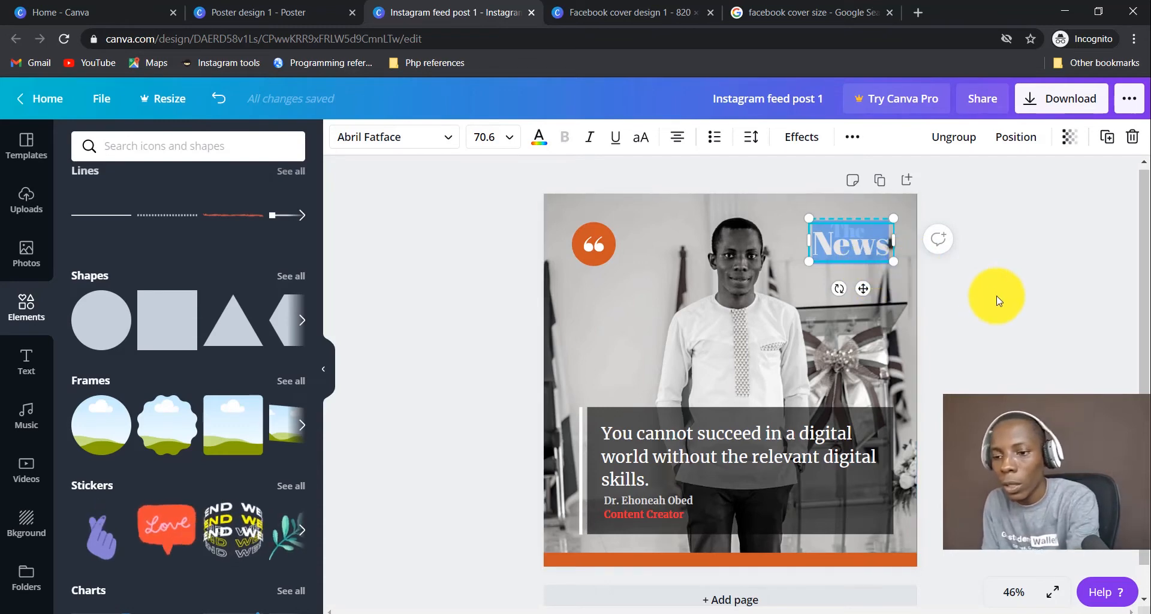
click(997, 296)
click(883, 247)
key(Delete)
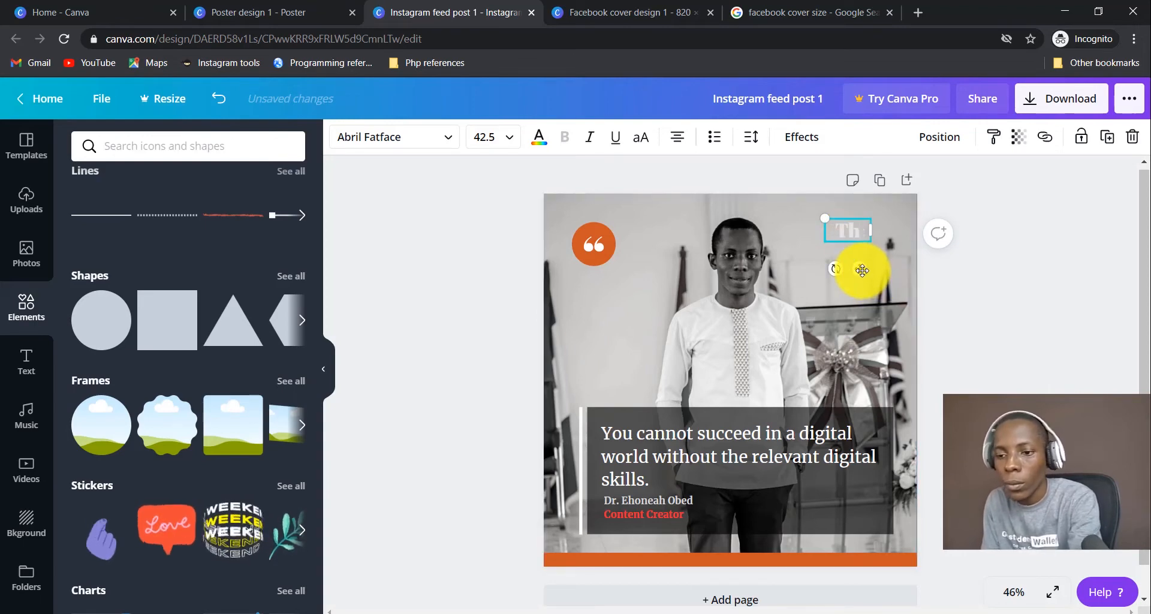
Delete the leftover 'The' text from the photo's top-right corner.
mouse_move(862, 271)
mouse_down()
mouse_move(857, 261)
mouse_move(902, 283)
mouse_move(869, 281)
mouse_up()
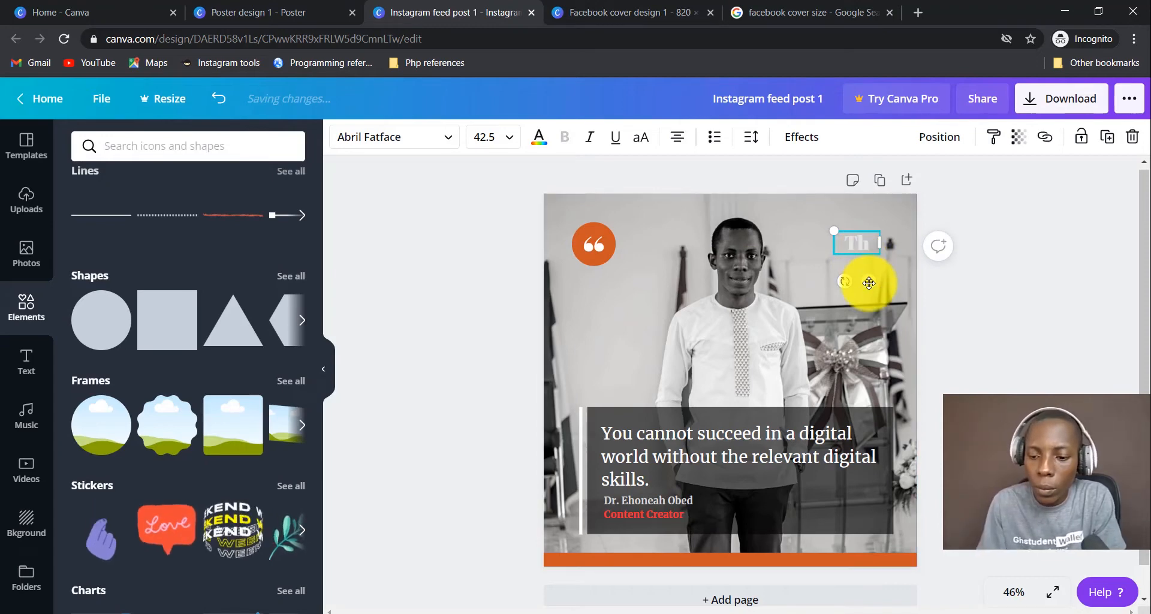
click(846, 263)
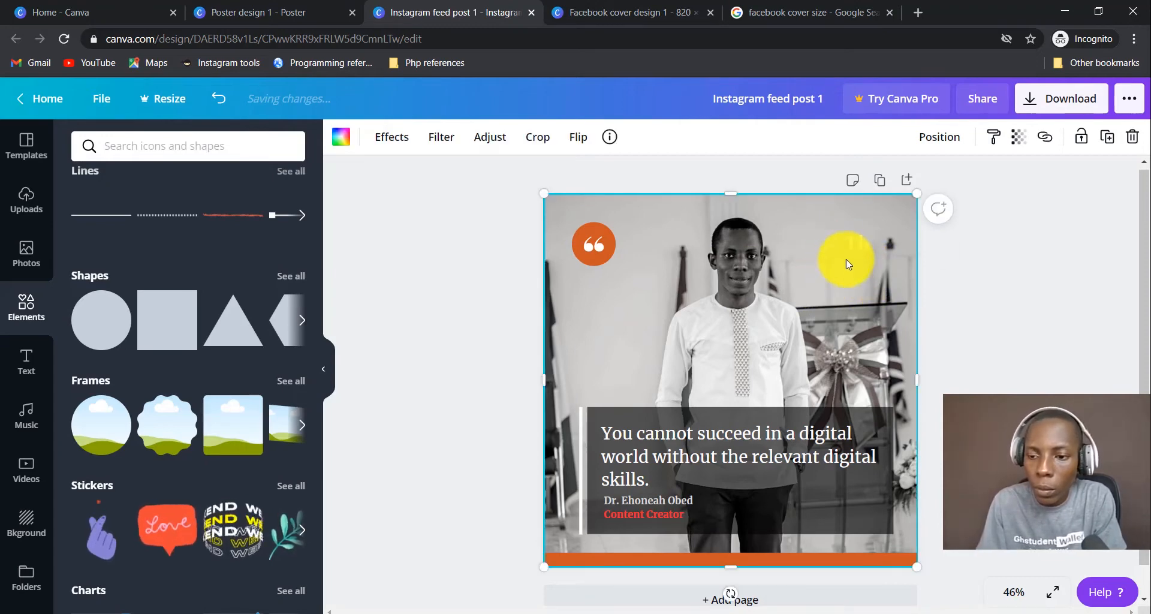
click(857, 248)
key(Delete)
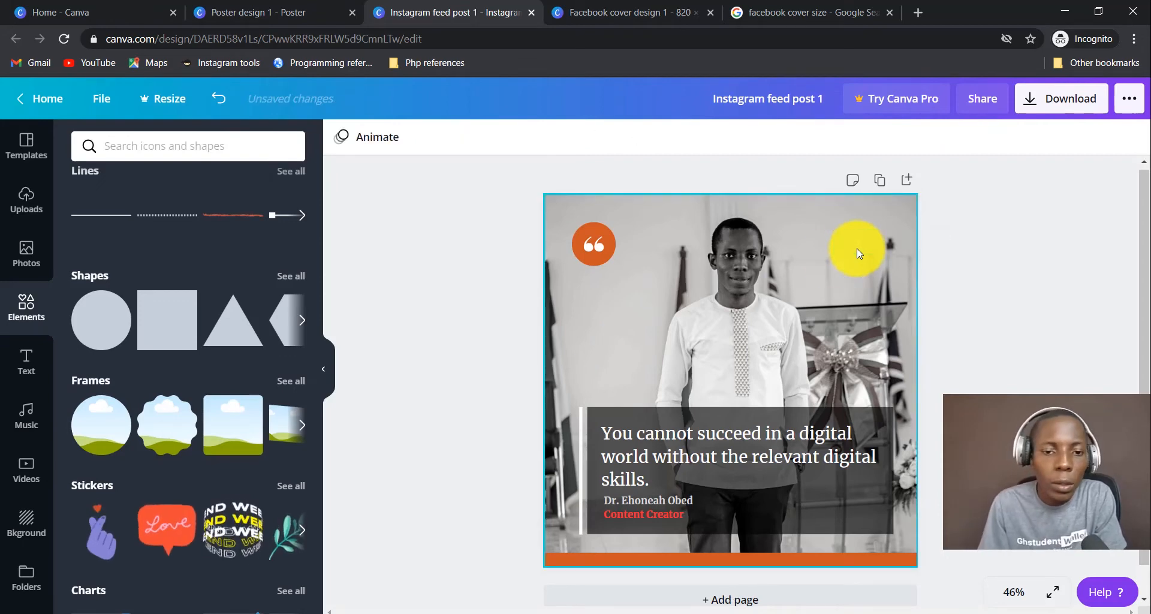
click(46, 241)
click(21, 202)
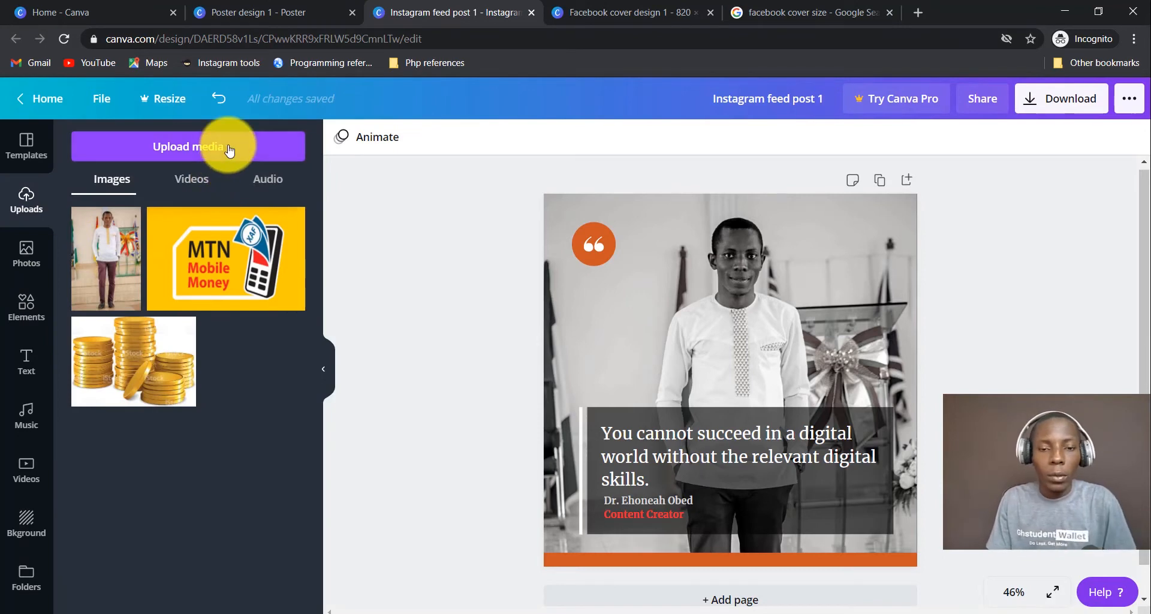
Upload 'ssp logo (1).png' from the computer to Canva.
click(240, 157)
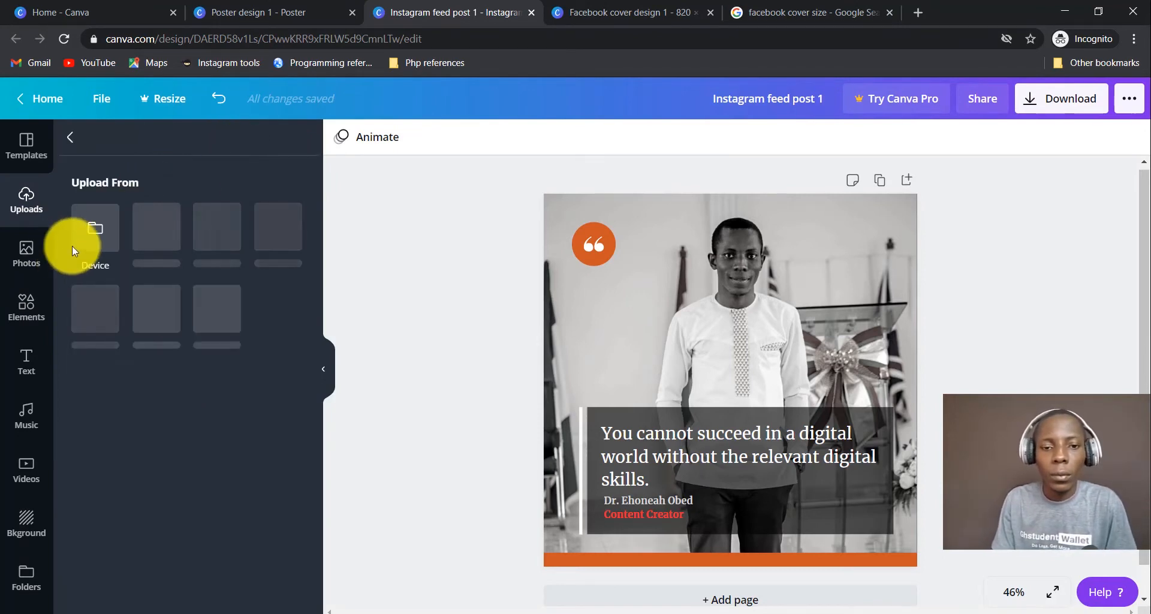
click(95, 227)
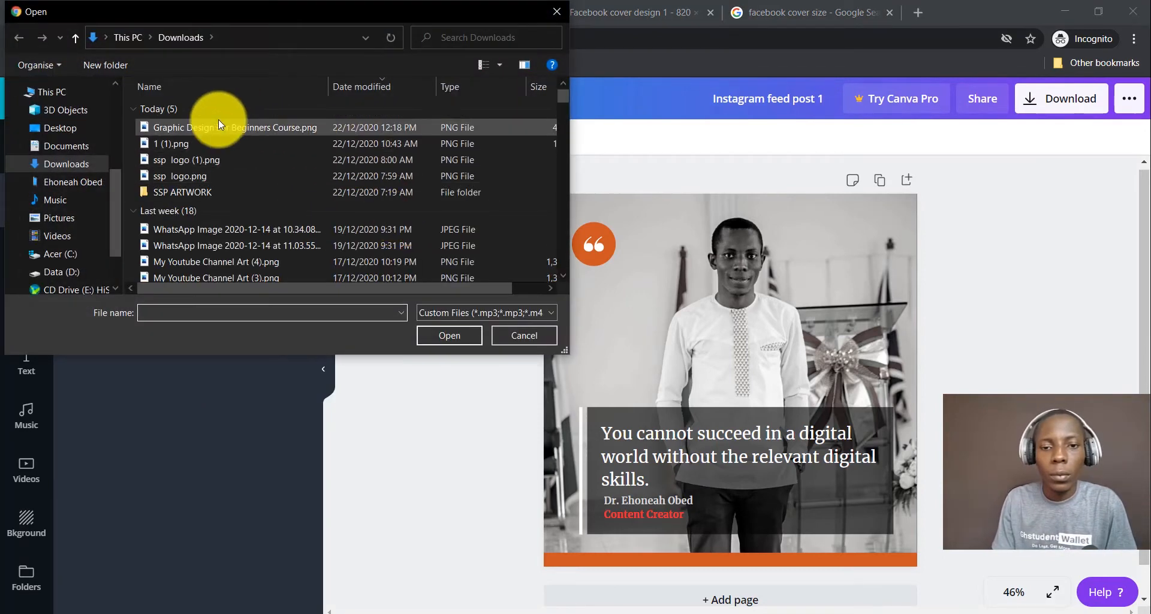
click(222, 163)
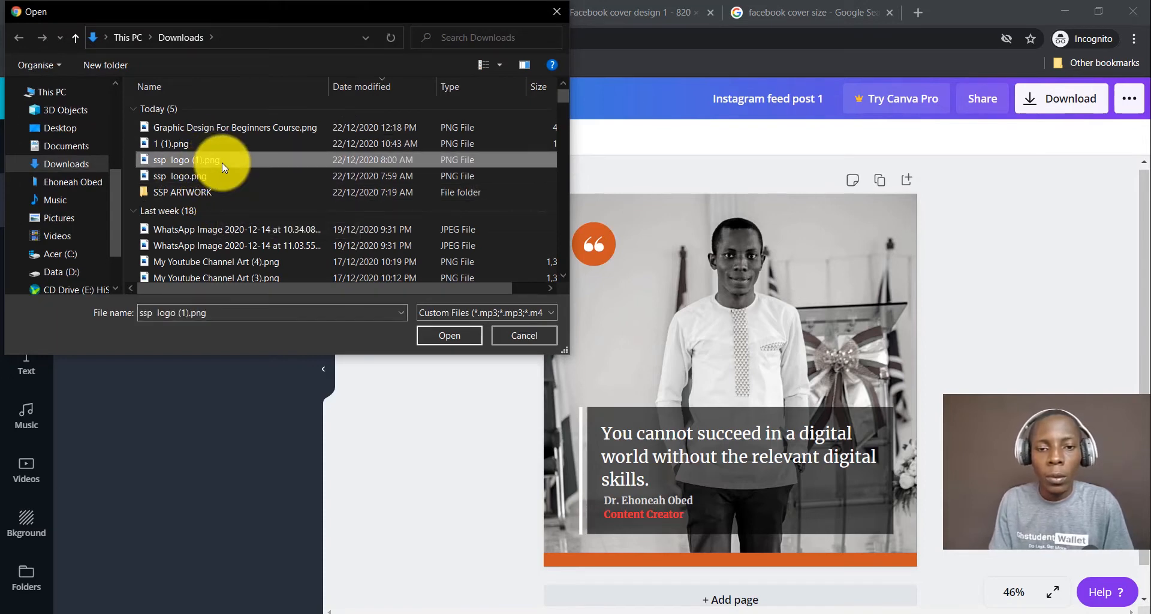
click(455, 340)
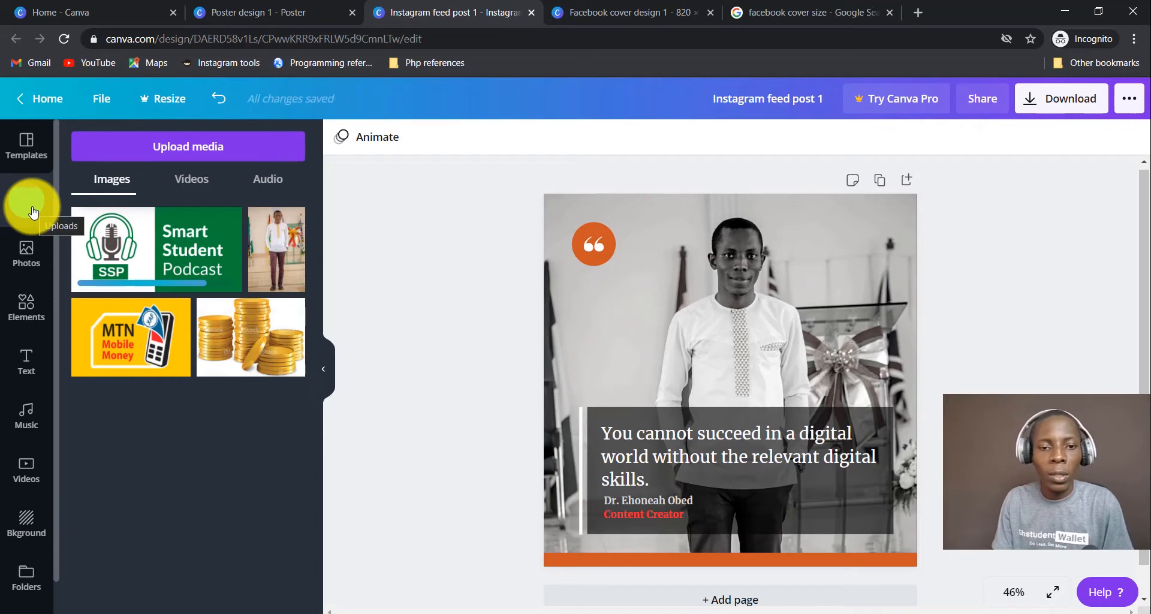
Add the podcast logo to the page, shrink it, and place it top-right.
click(188, 269)
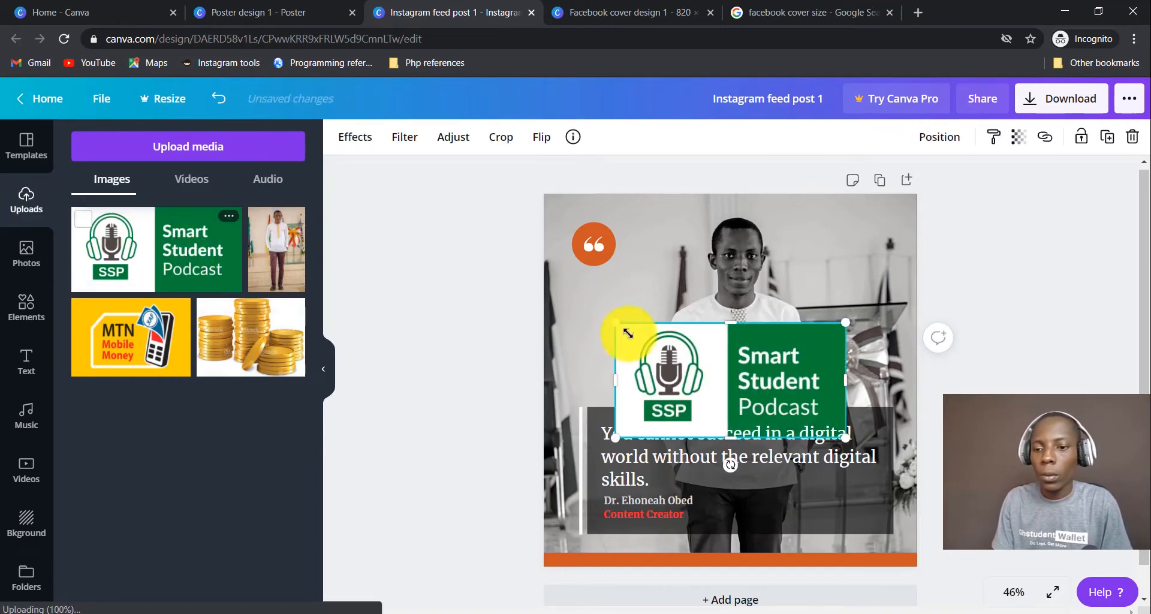
drag(736, 372, 777, 306)
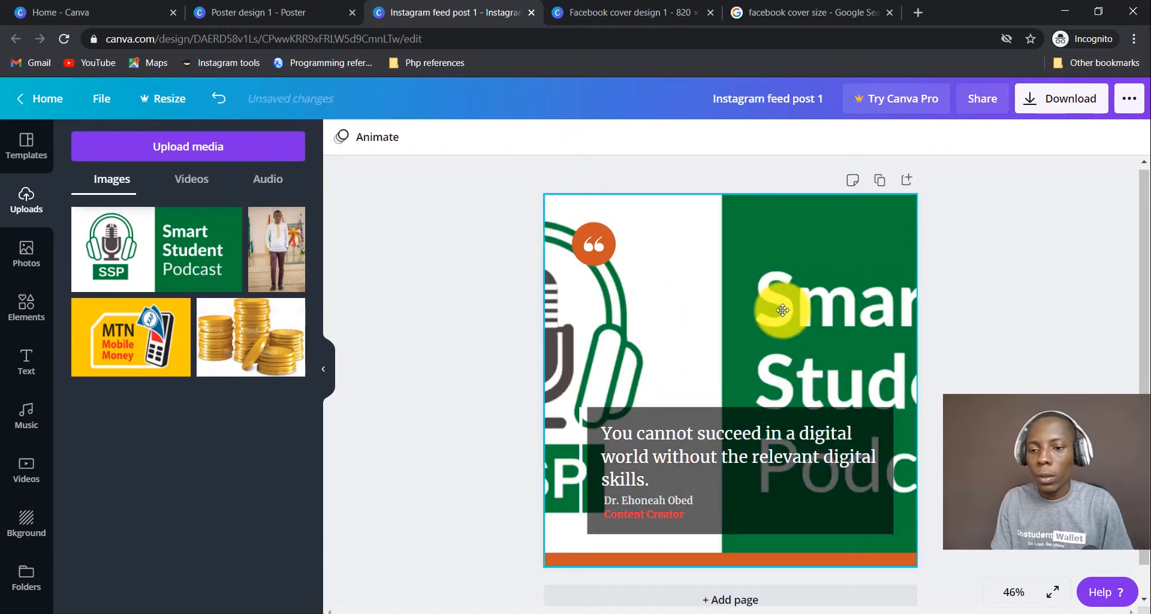
key(ctrl+z)
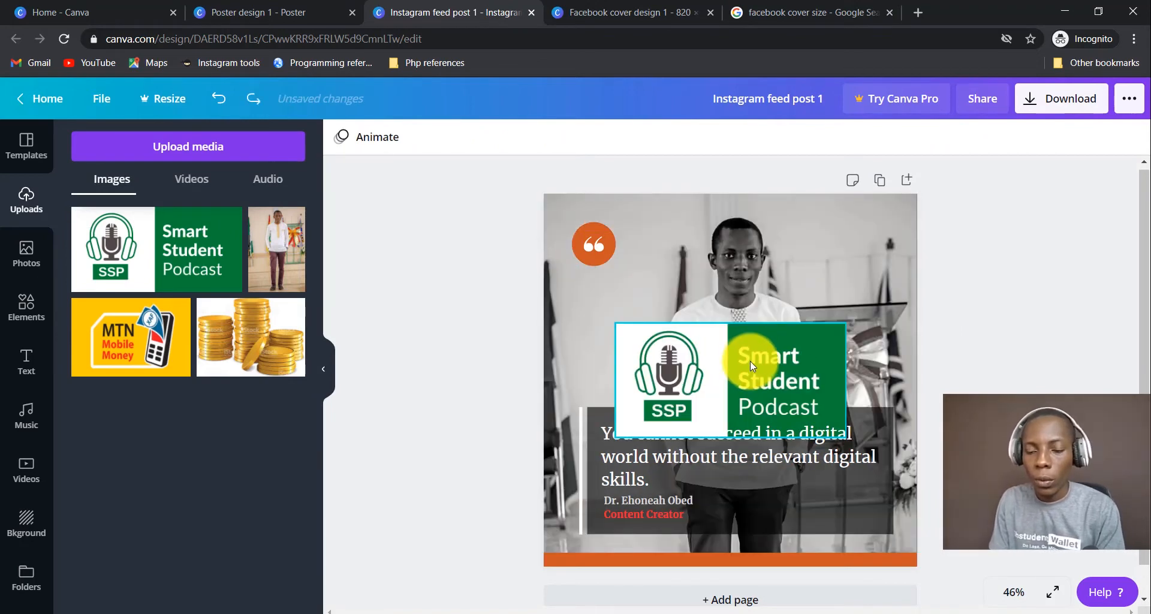
click(829, 393)
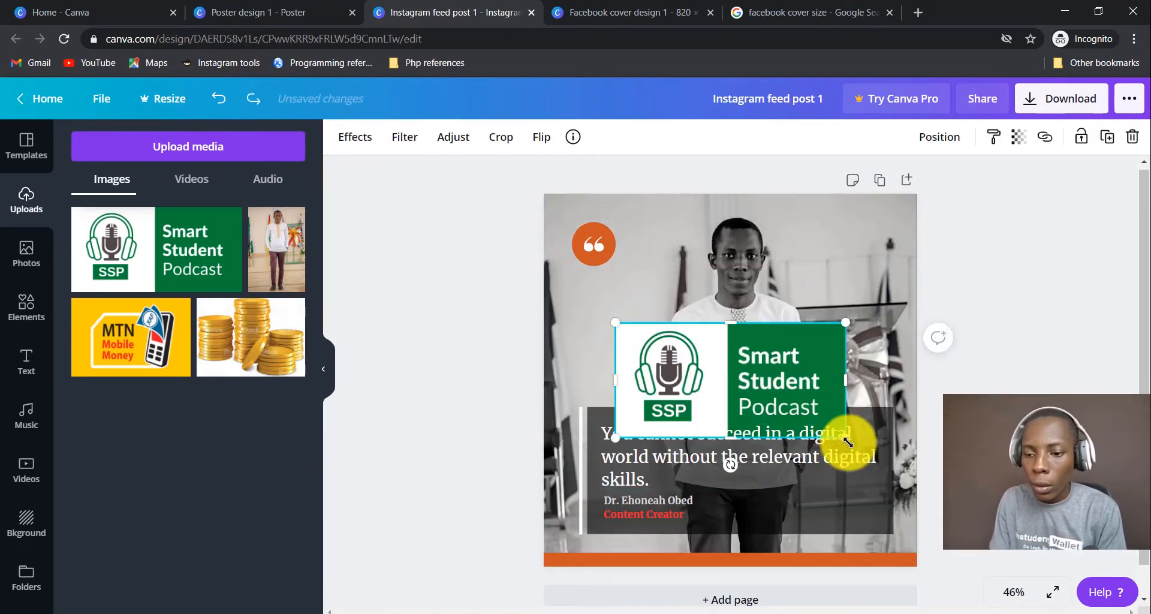
drag(842, 435, 849, 265)
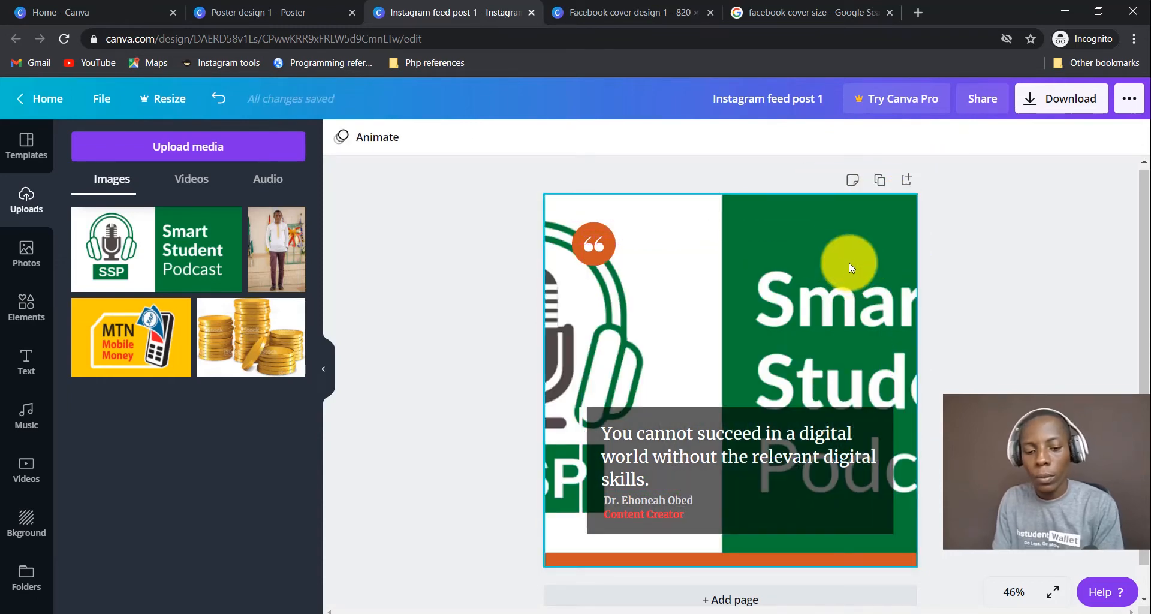
key(ctrl+z)
drag(660, 341, 926, 233)
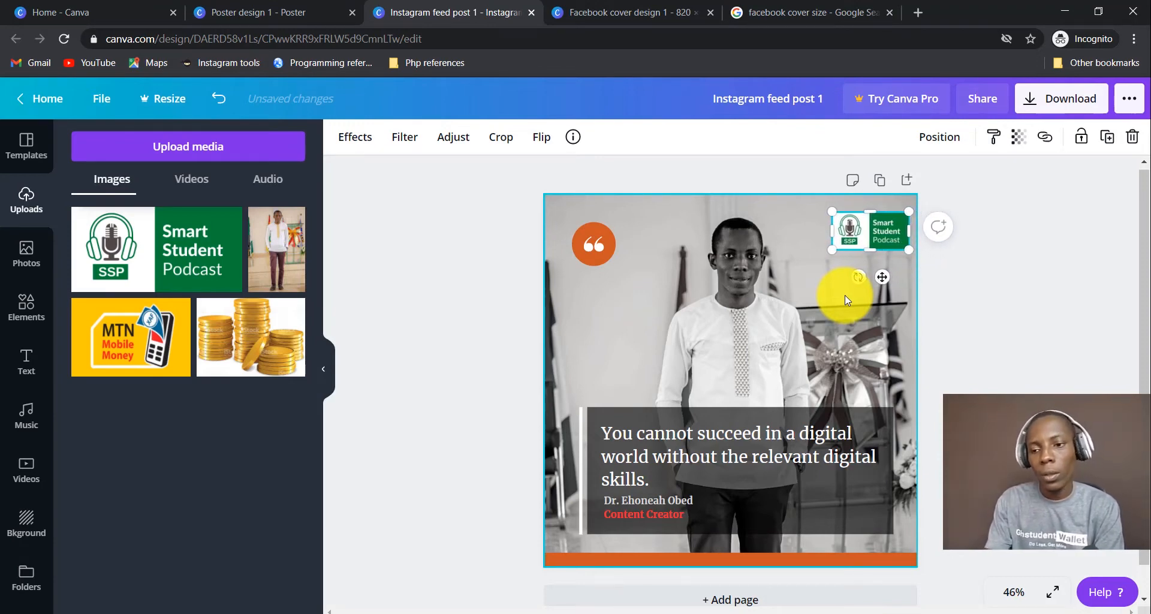
click(957, 390)
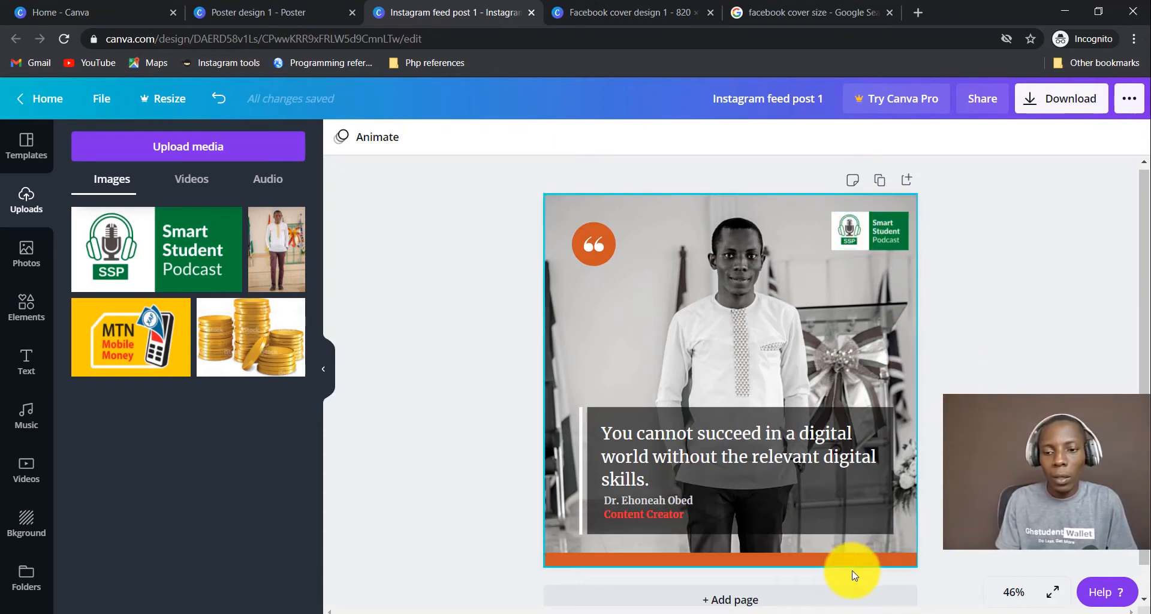
click(821, 559)
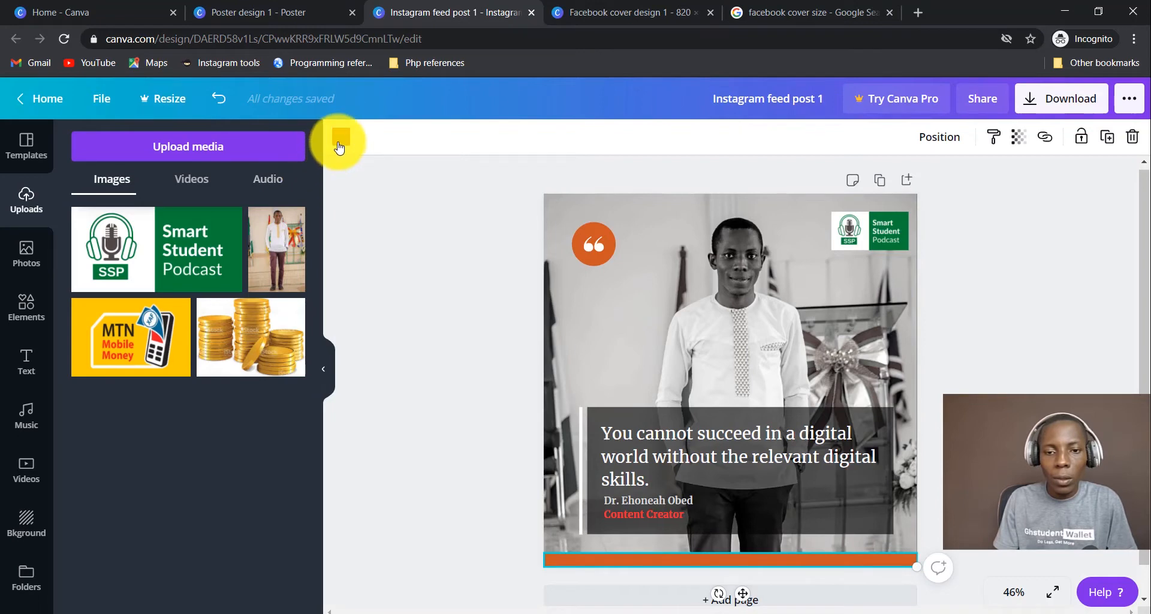
Recolour the bottom bar and the quote-mark circle dark green from Photo Colors.
click(339, 137)
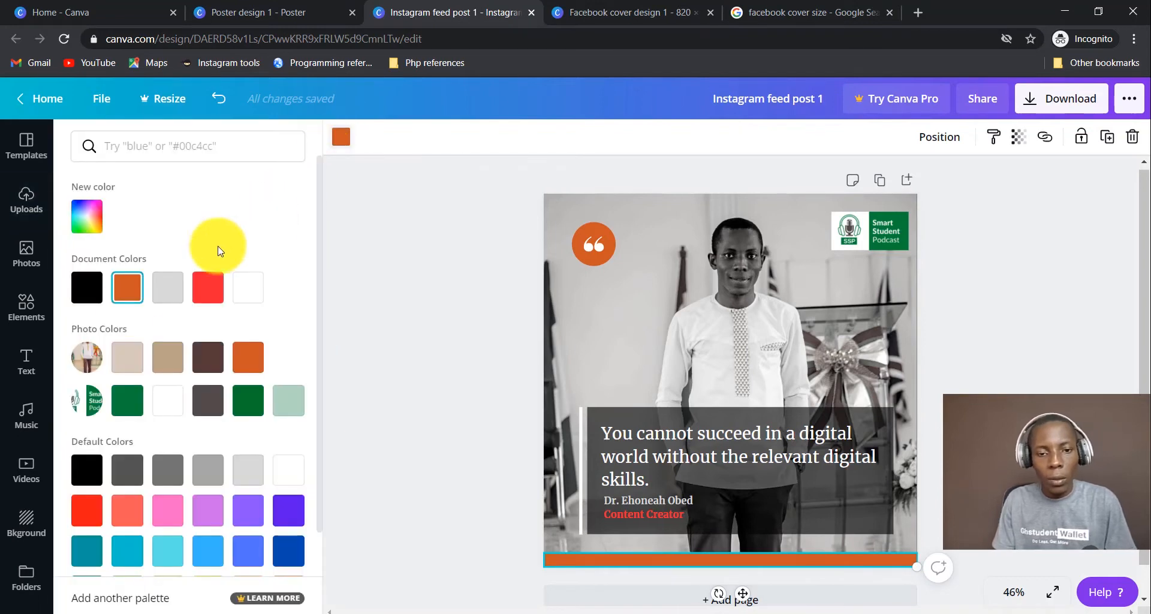
click(127, 400)
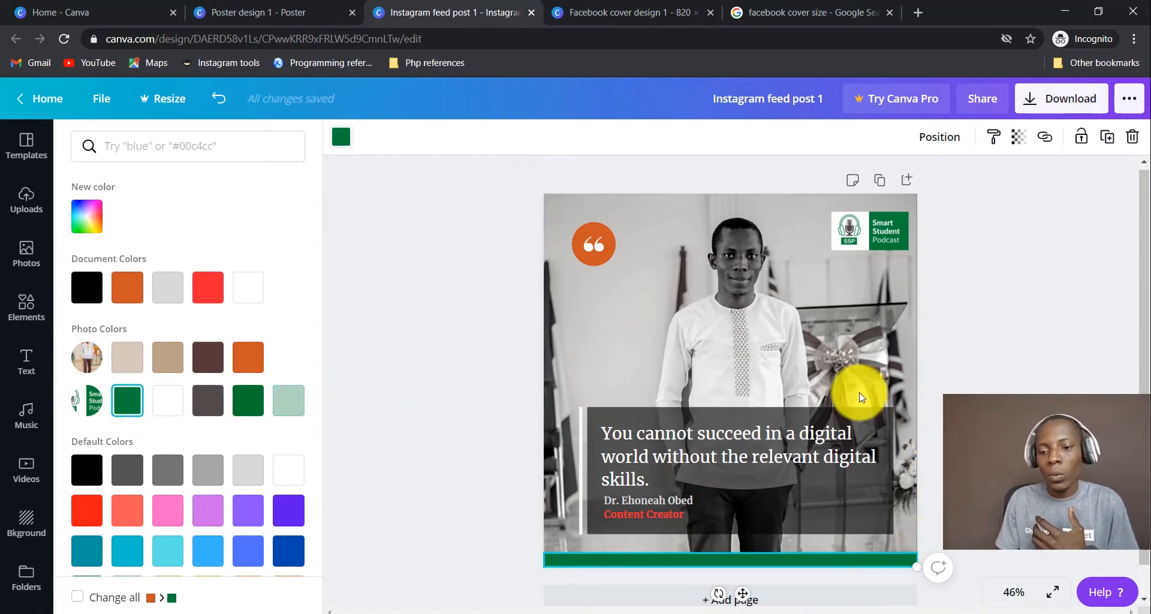
click(594, 255)
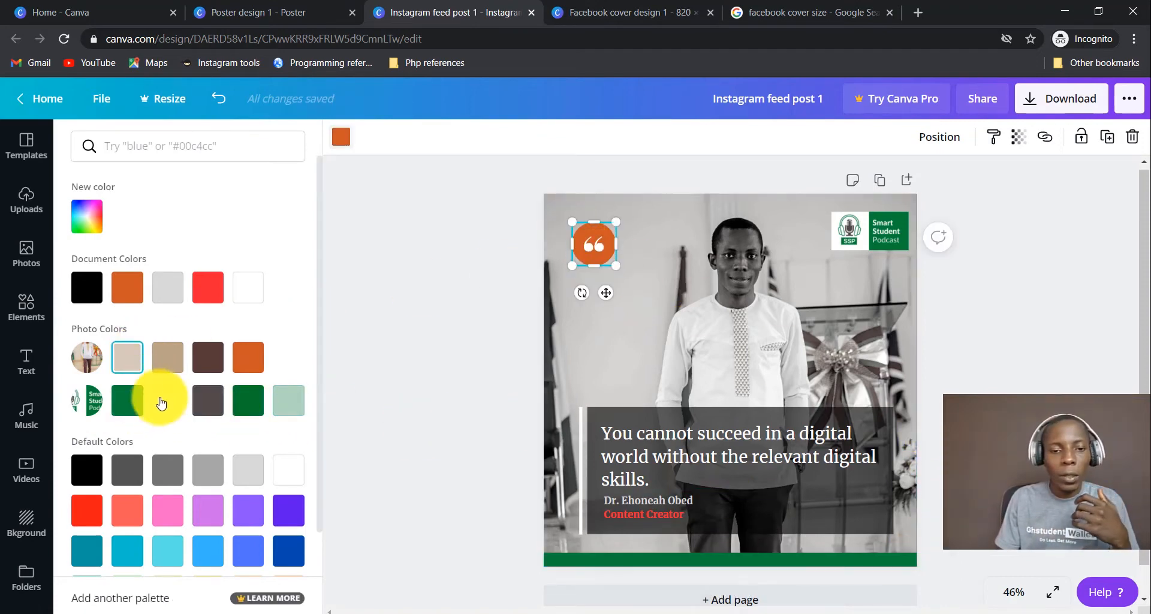
click(122, 412)
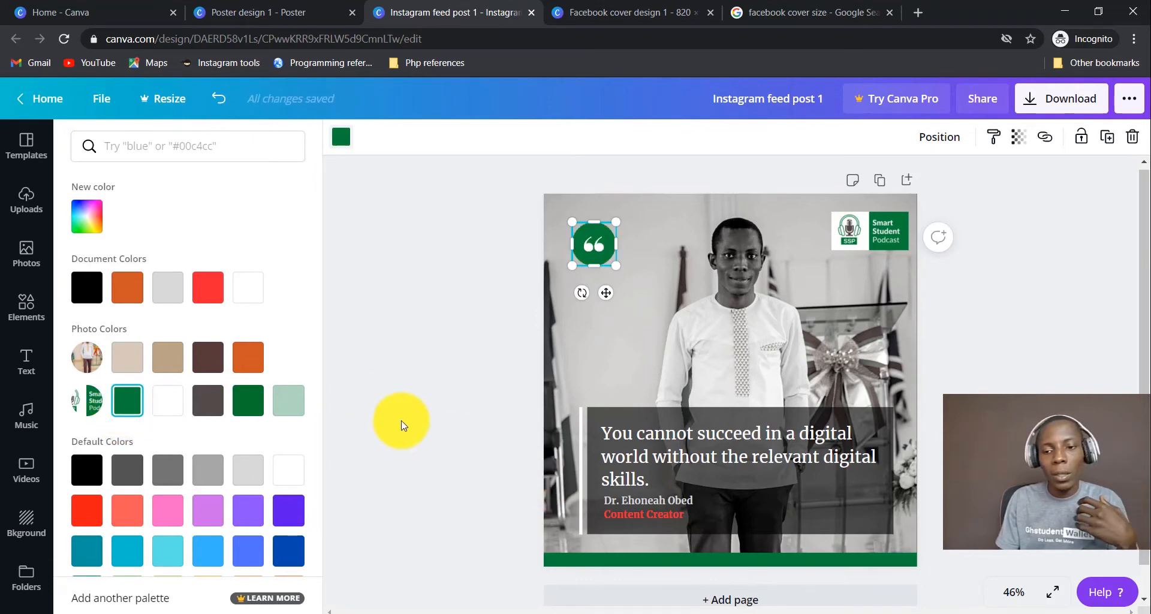
click(400, 424)
click(649, 515)
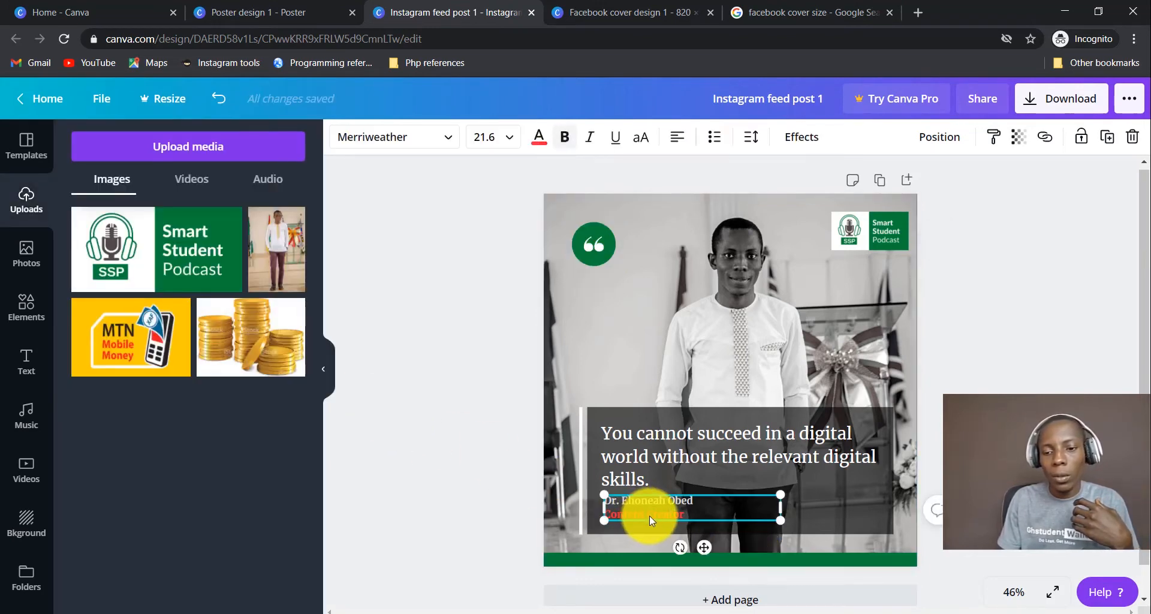
Give the 'Content Creator' line a custom bright green, #09E466.
drag(681, 513, 598, 516)
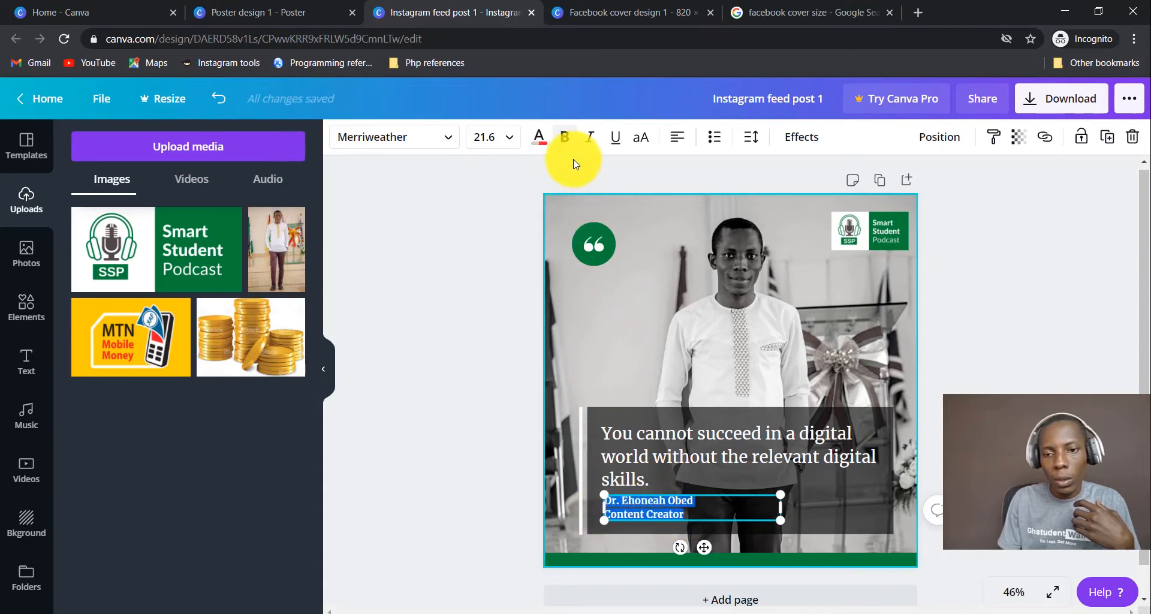
click(702, 520)
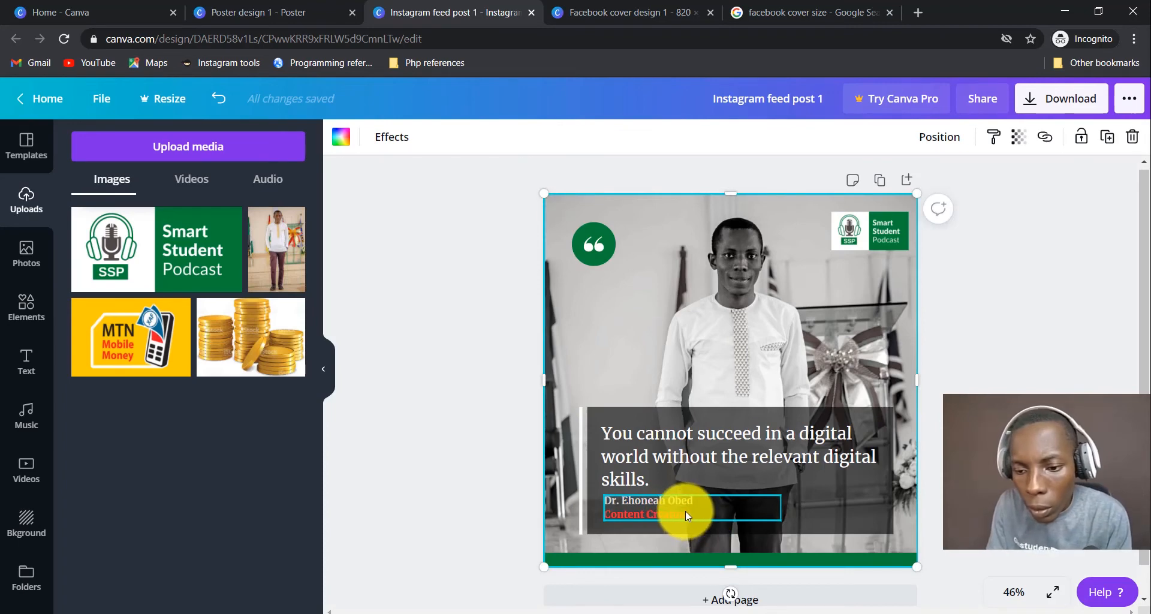
click(681, 514)
drag(685, 517, 627, 526)
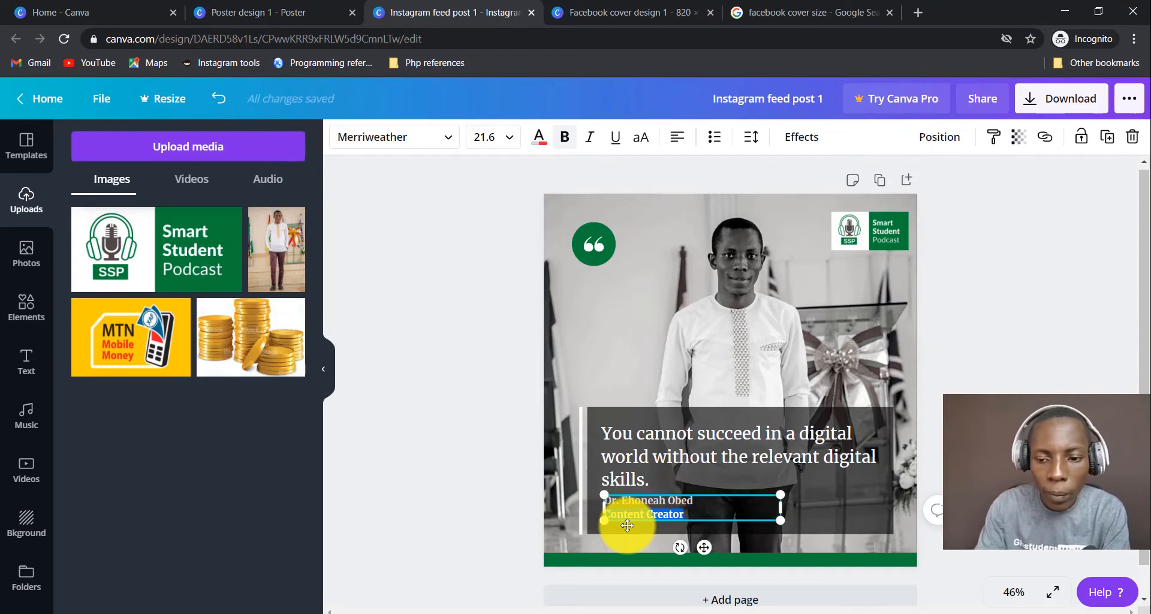
click(538, 137)
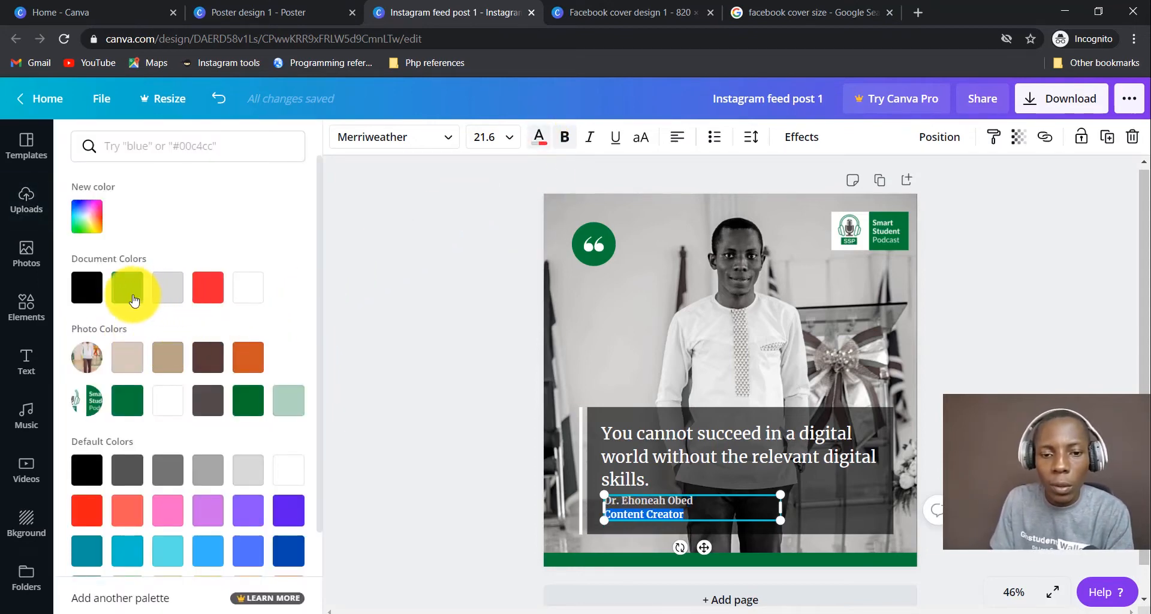
click(959, 392)
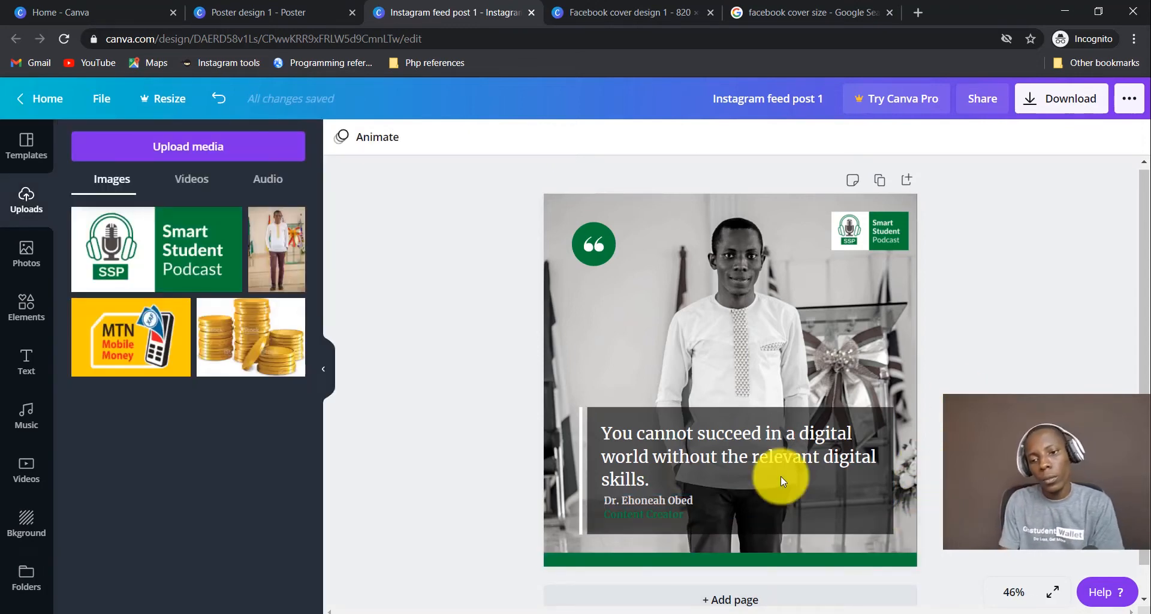
click(683, 514)
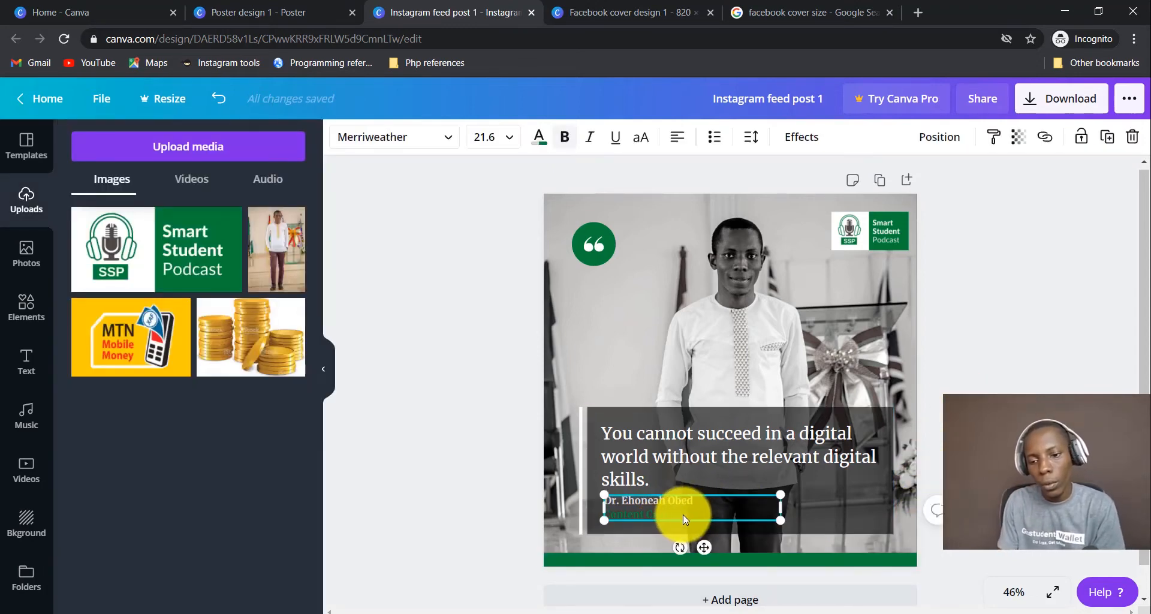
drag(683, 514, 635, 532)
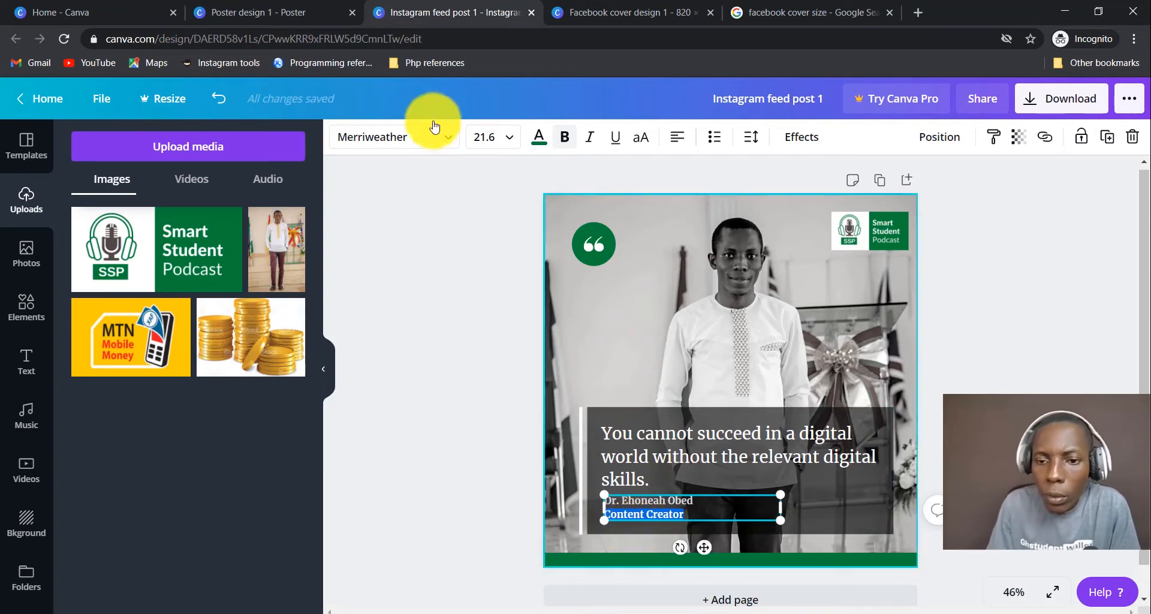
click(539, 136)
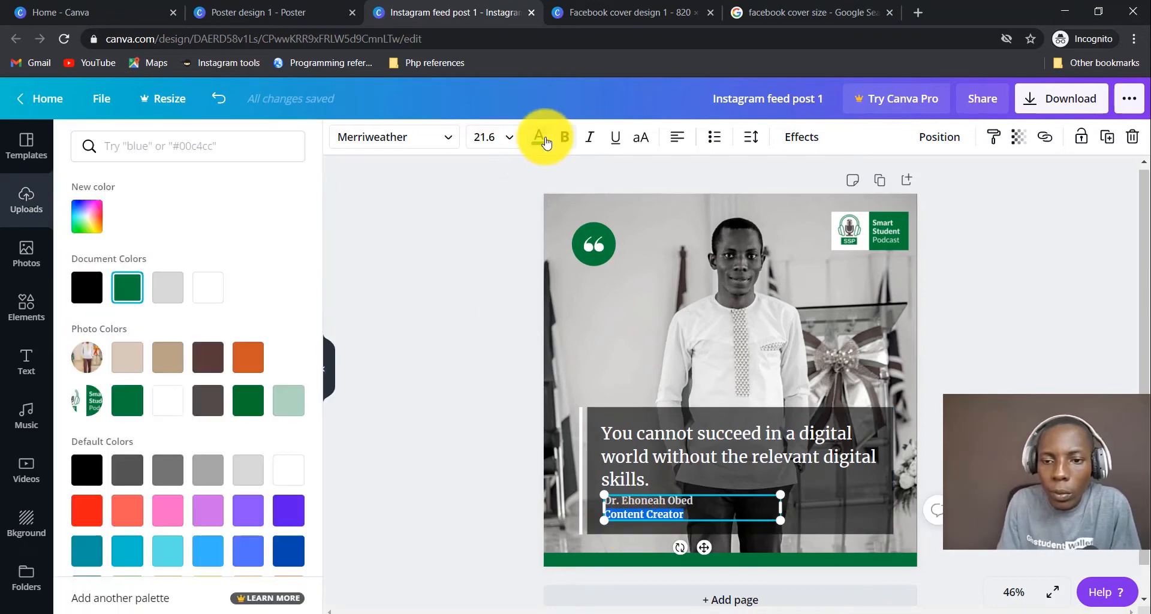
click(86, 213)
click(276, 260)
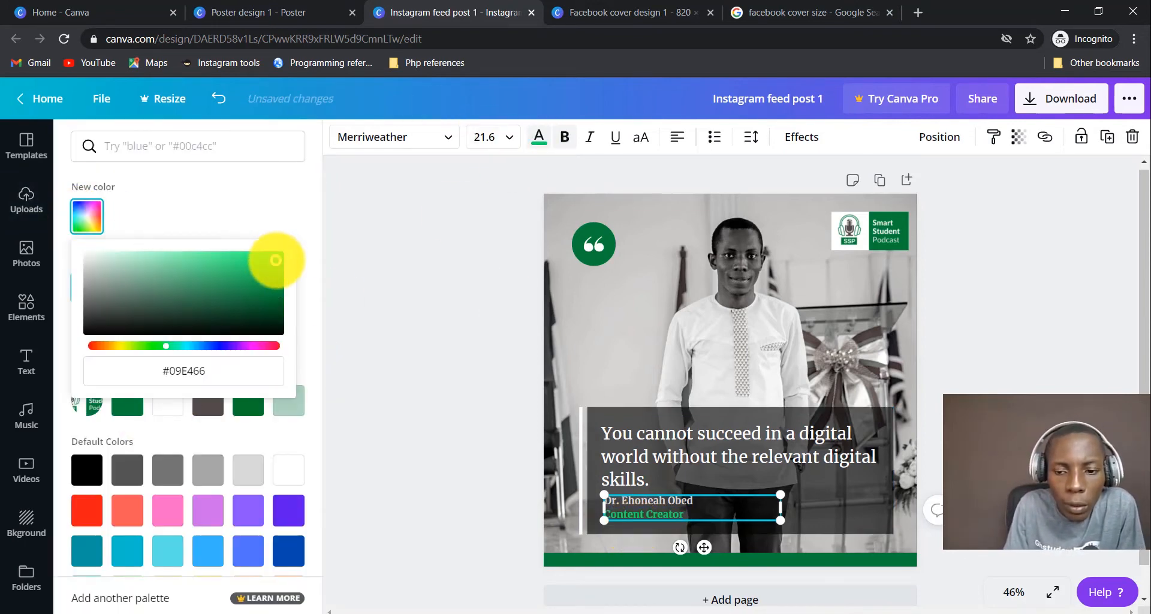
click(1041, 388)
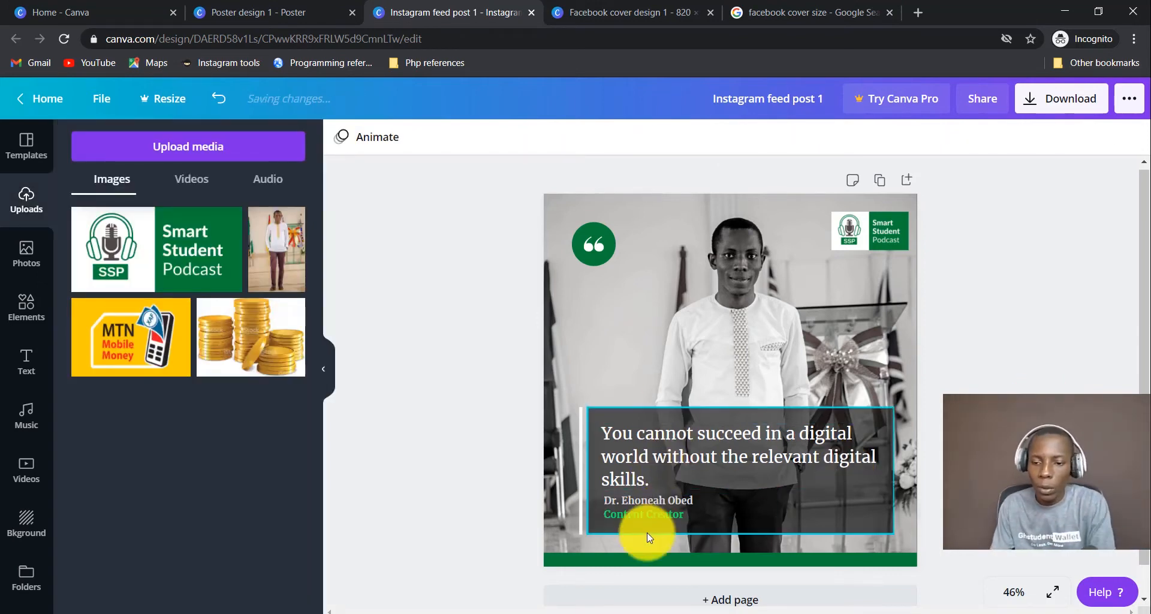
Apply the same bright green to both the name and title lines.
click(655, 510)
double_click(655, 509)
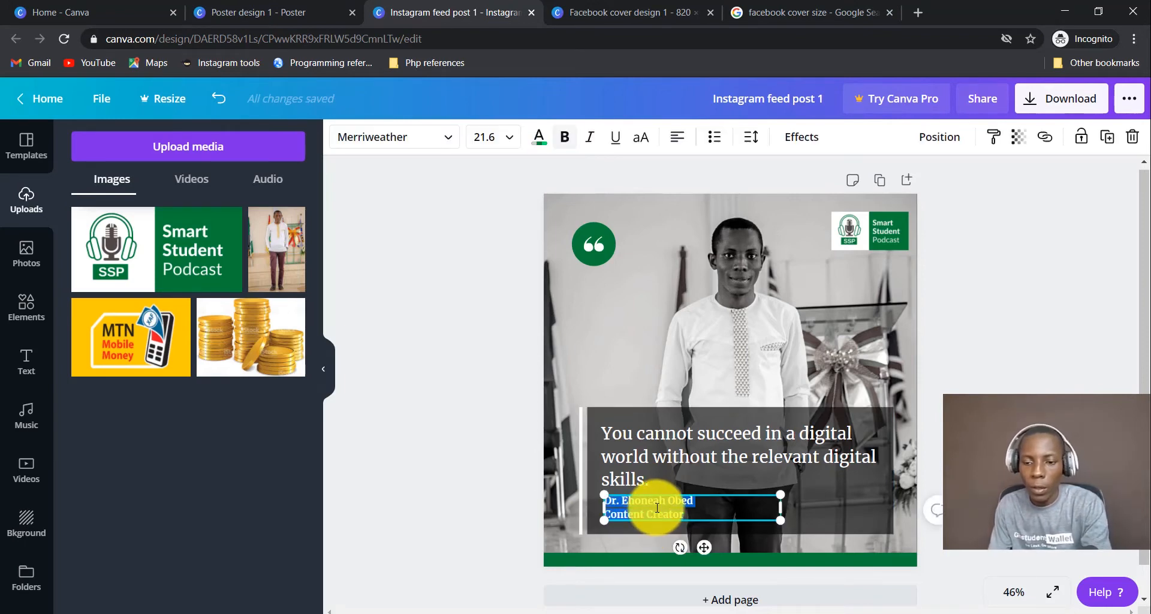
click(539, 137)
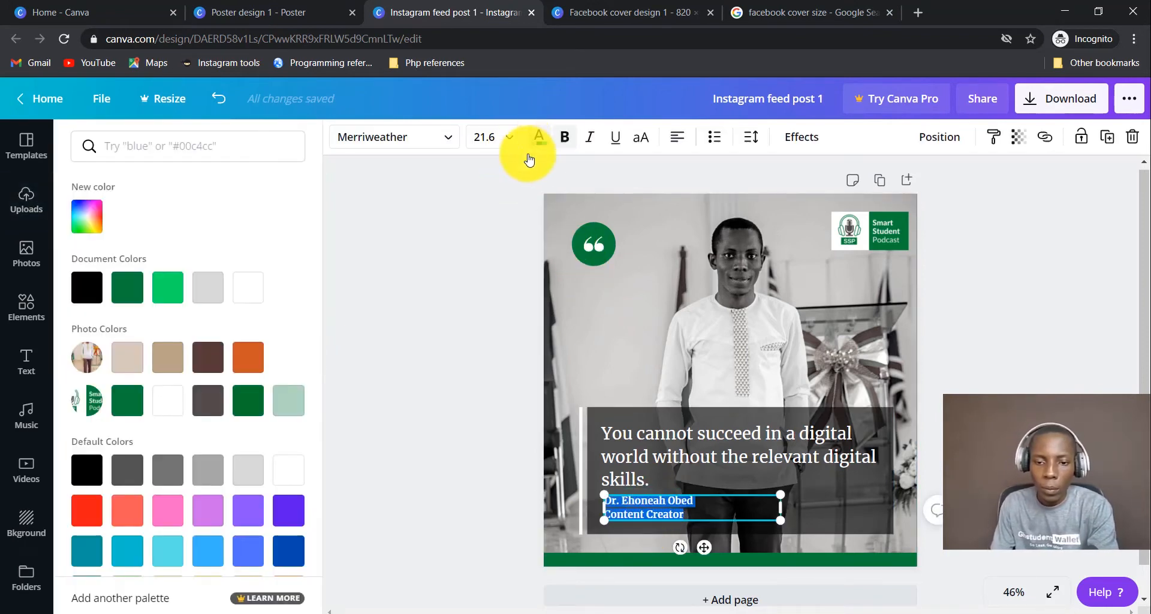
click(168, 287)
click(1006, 479)
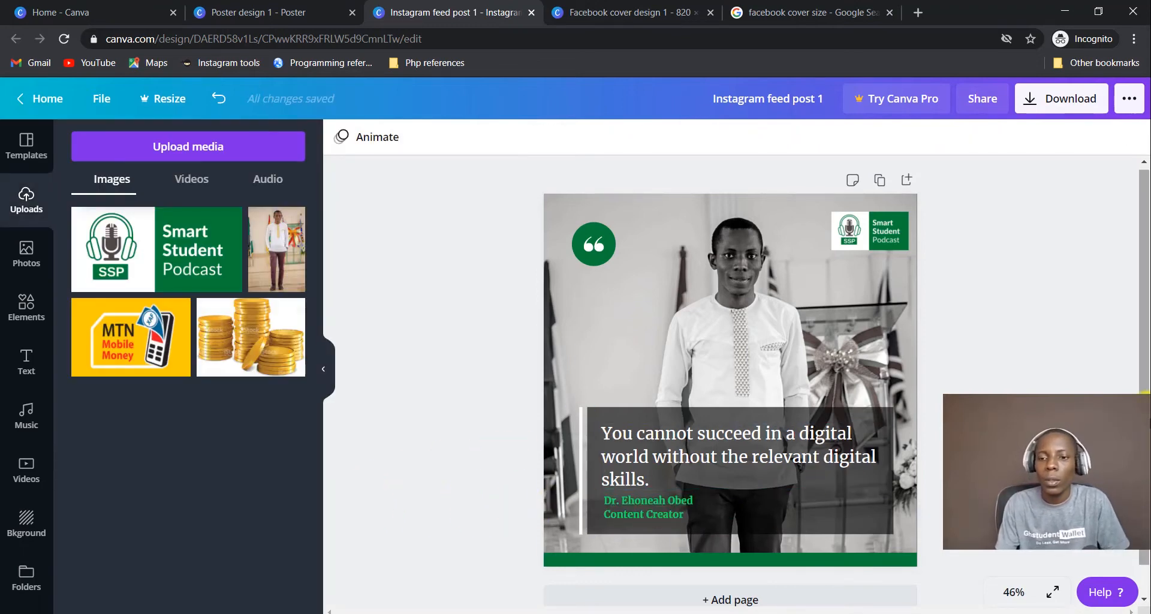
Download the finished quote post as a PNG file.
scroll(1139, 390, down, 1)
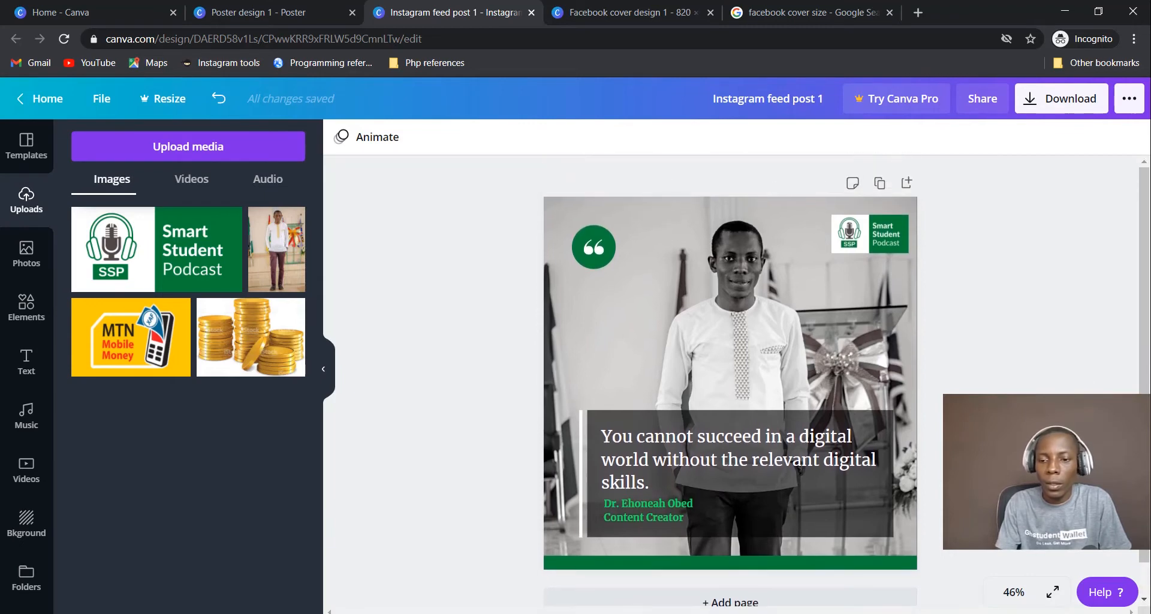
scroll(730, 371, up, 1)
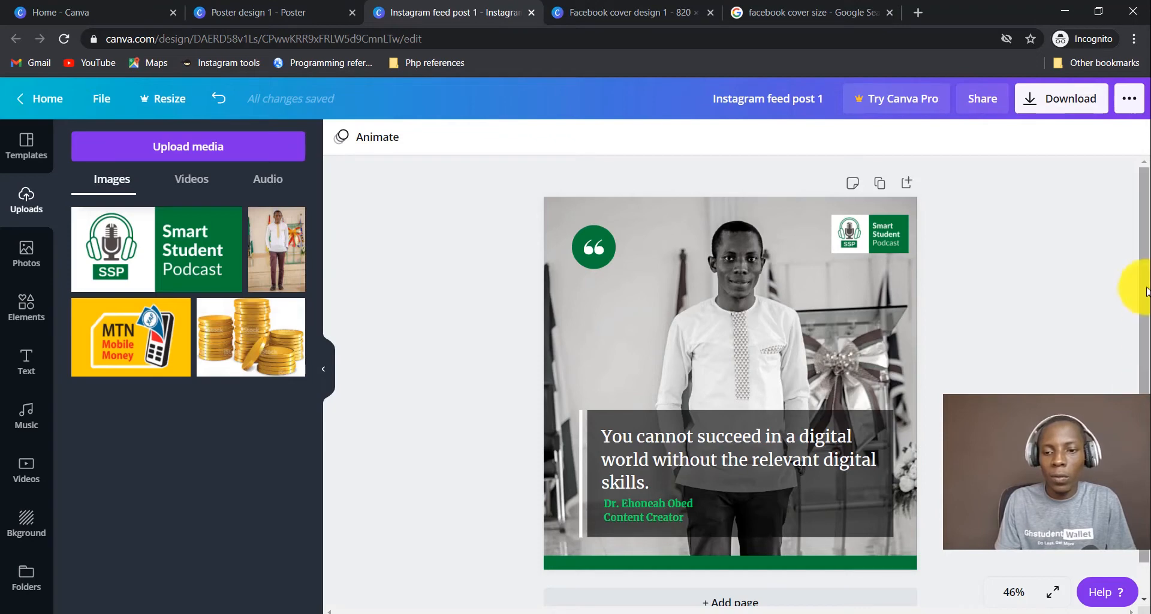
click(1073, 109)
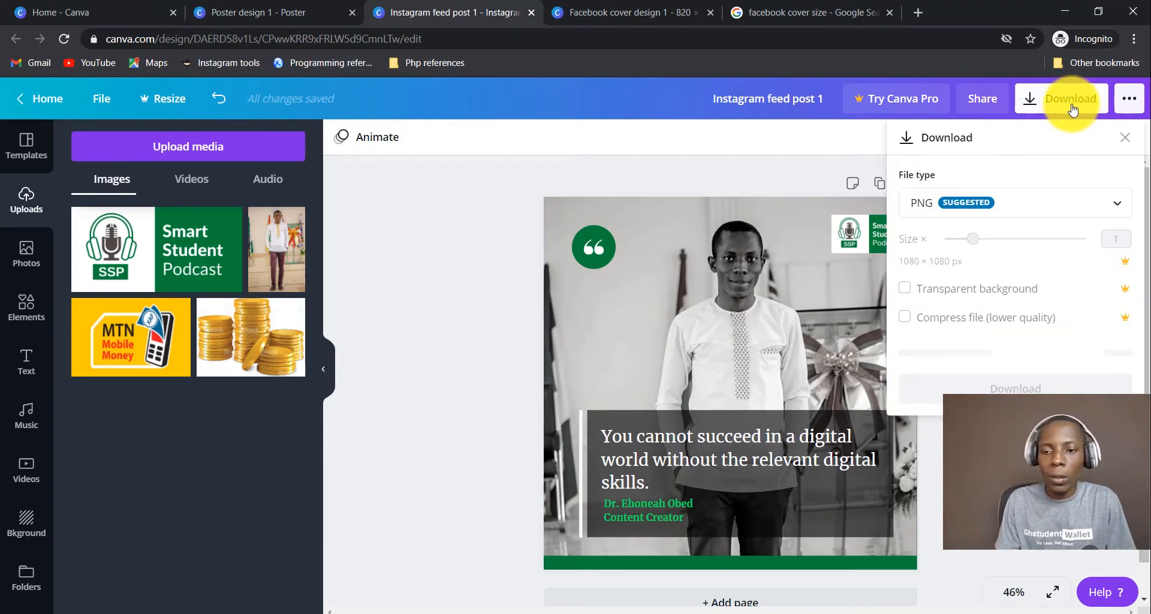
click(1022, 353)
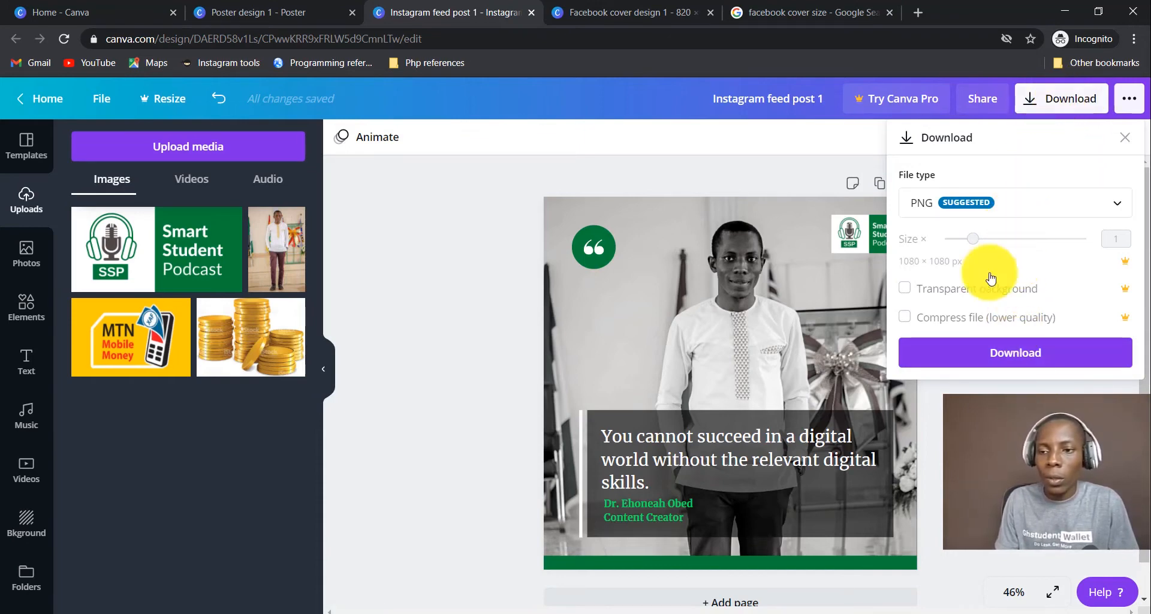
click(1001, 202)
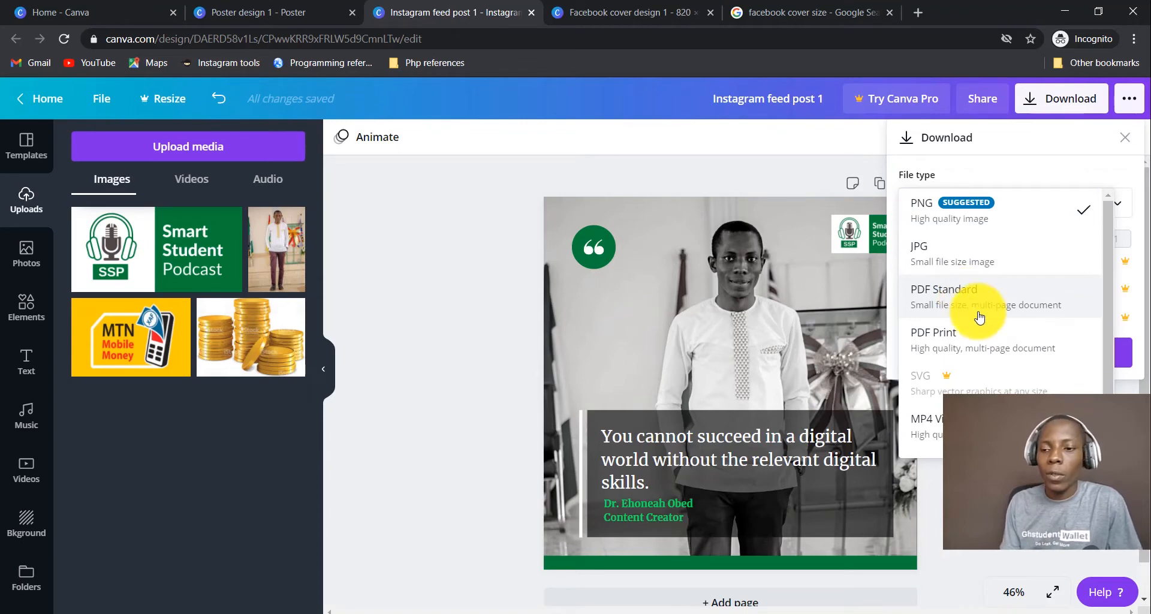
click(999, 216)
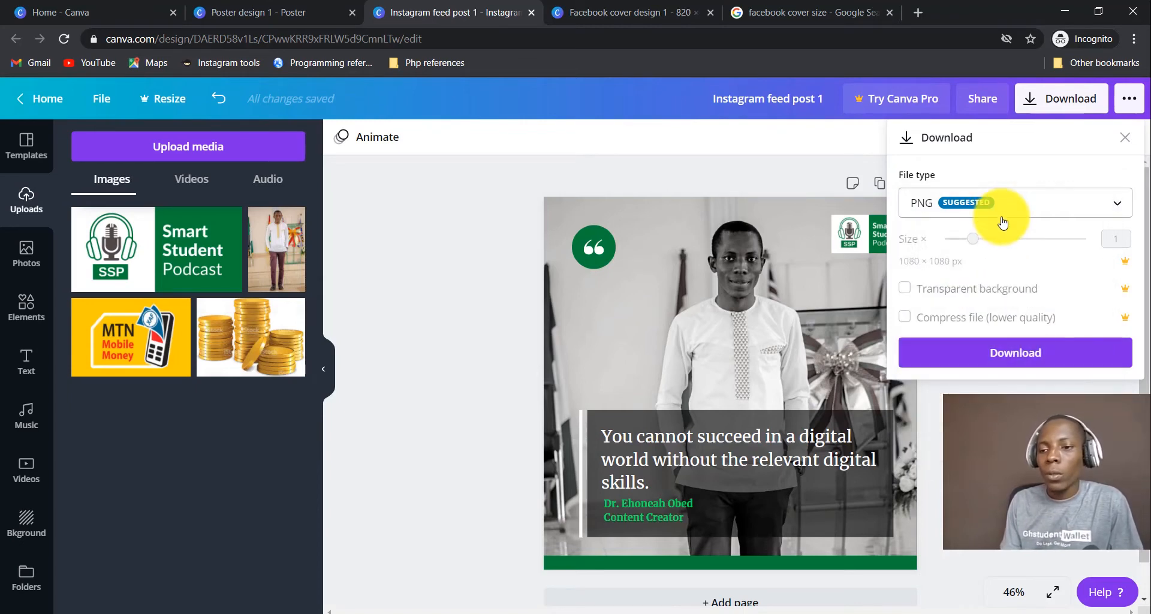
click(1073, 352)
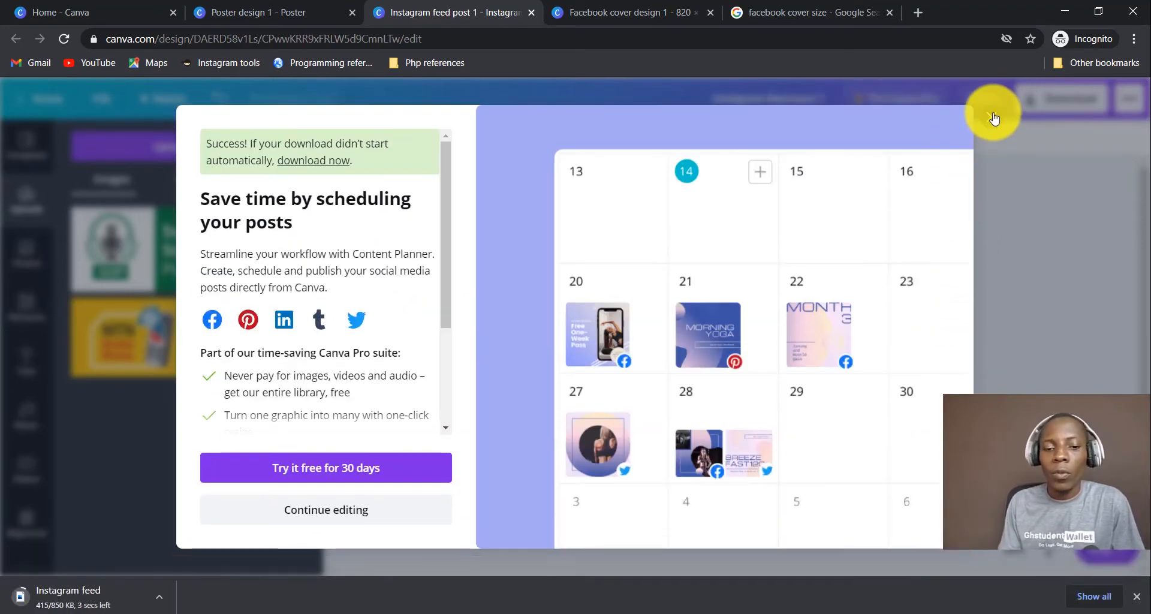
Dismiss the promo popup and reveal Instagram feed post 1.png in its Downloads folder.
click(991, 115)
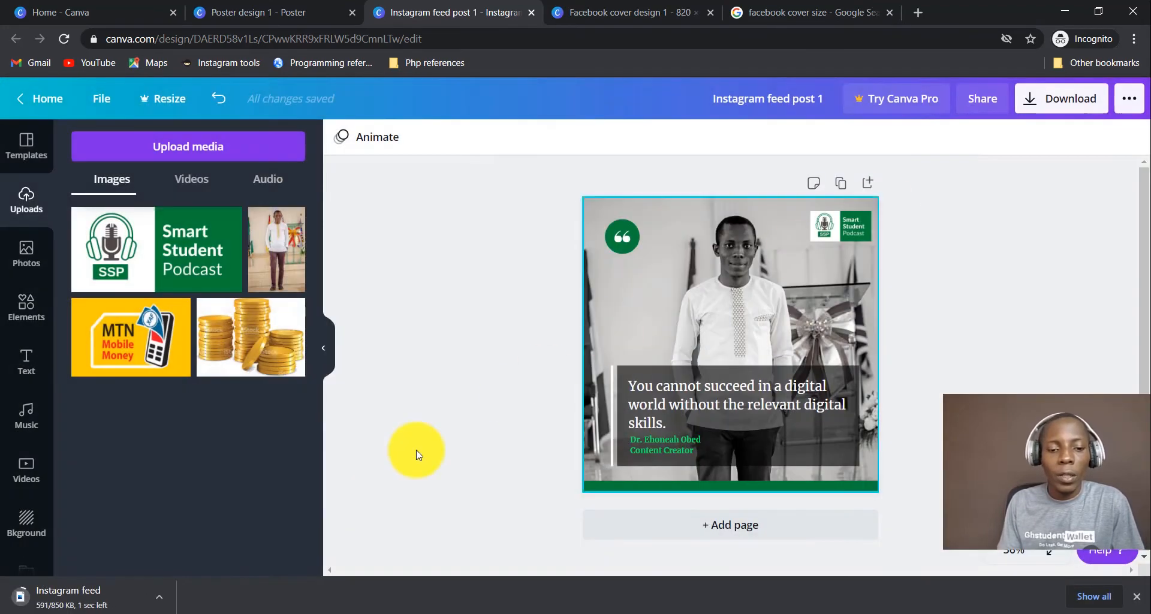
click(156, 599)
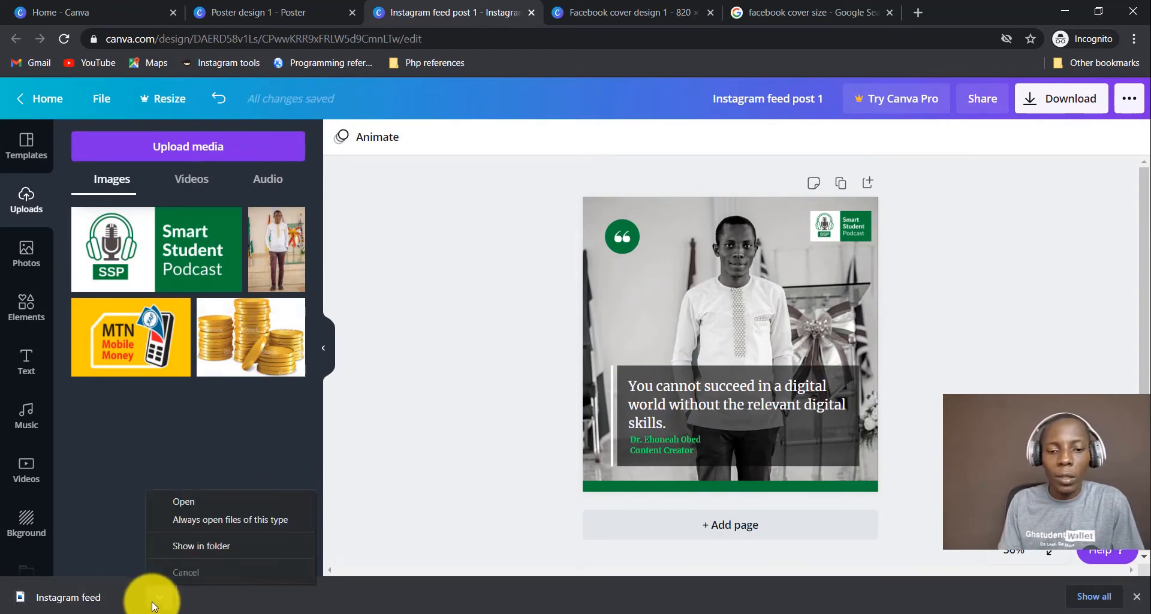
click(211, 545)
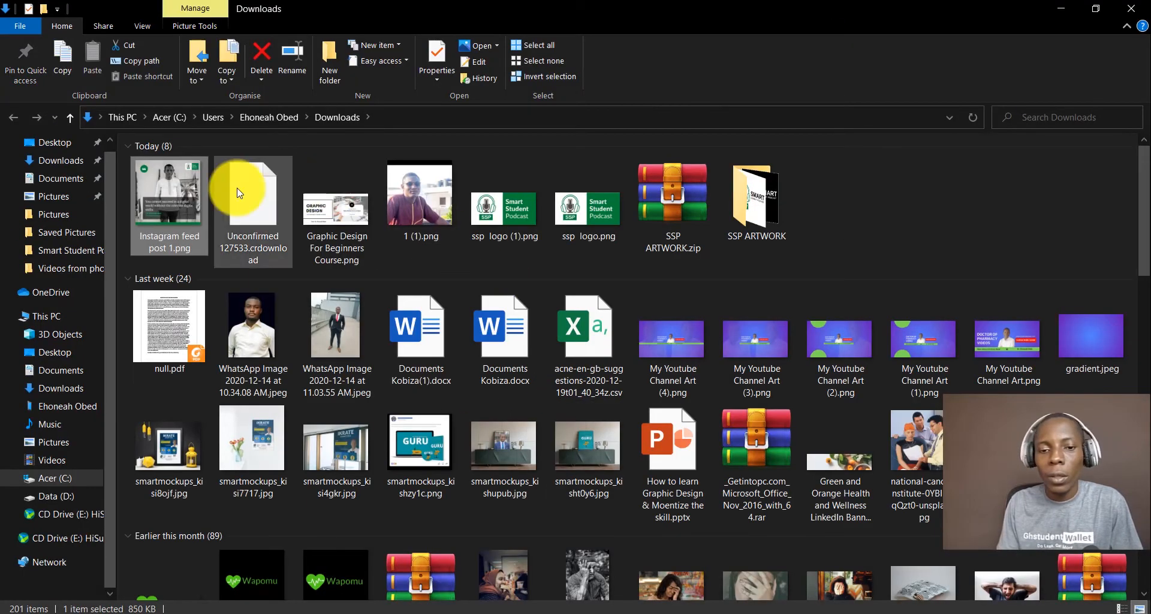
Preview Instagram feed post 1.png in Windows Photos, then close the viewer.
double_click(182, 197)
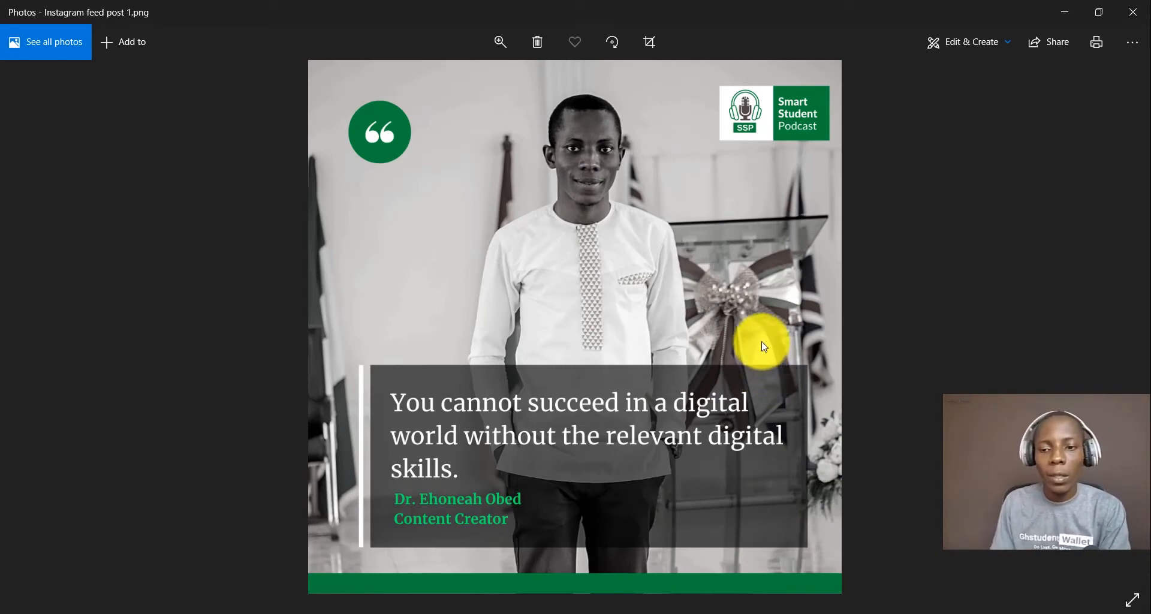
scroll(764, 346, up, 3)
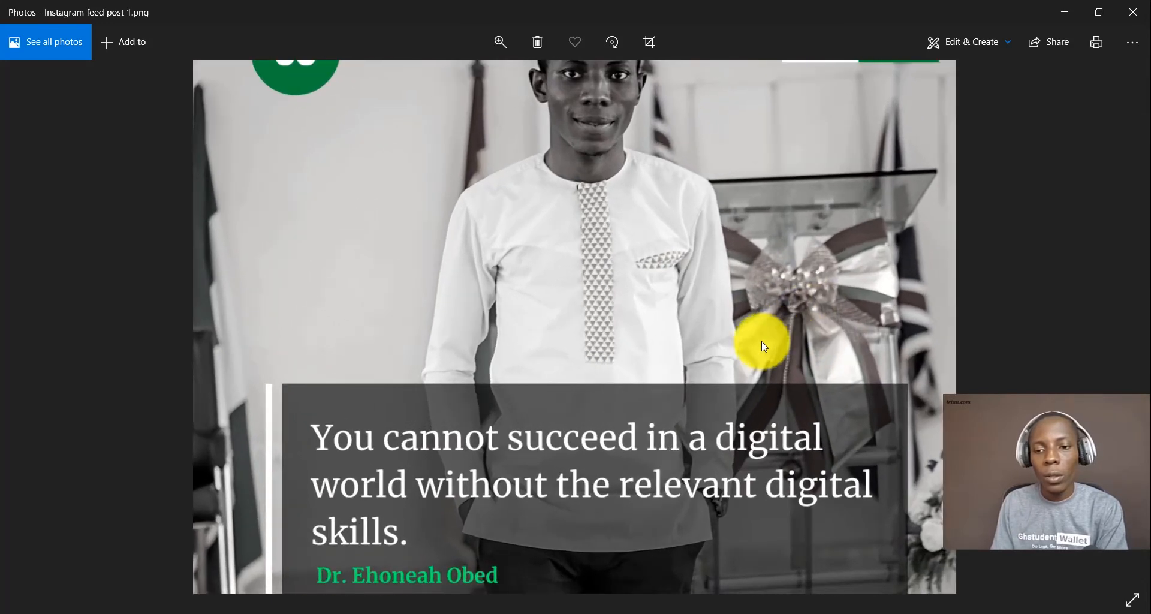
scroll(836, 244, down, 3)
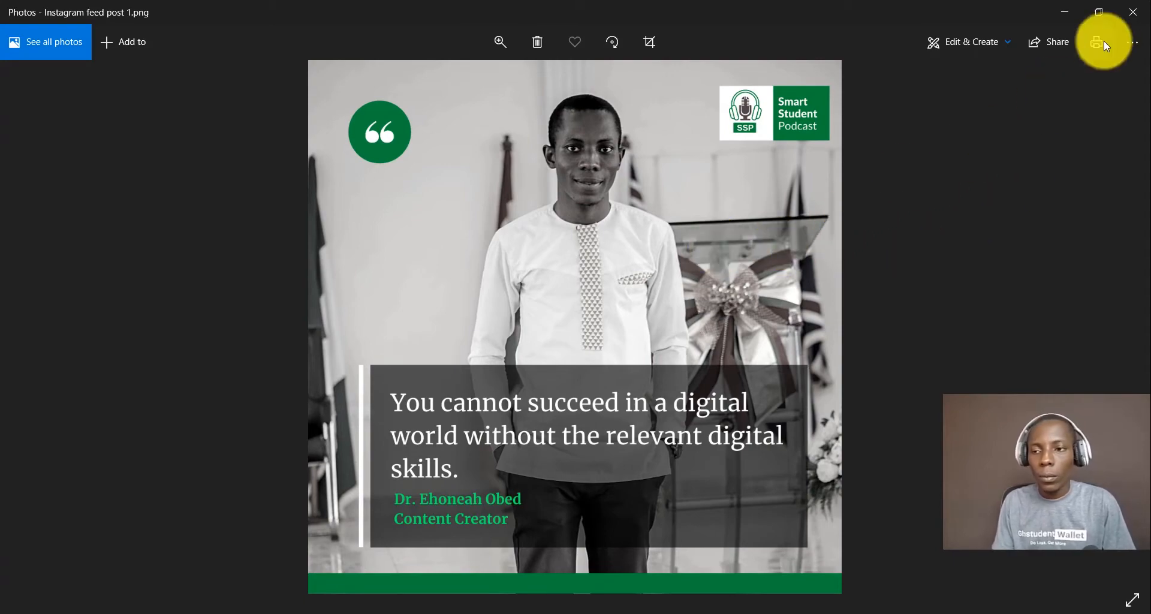
click(1131, 16)
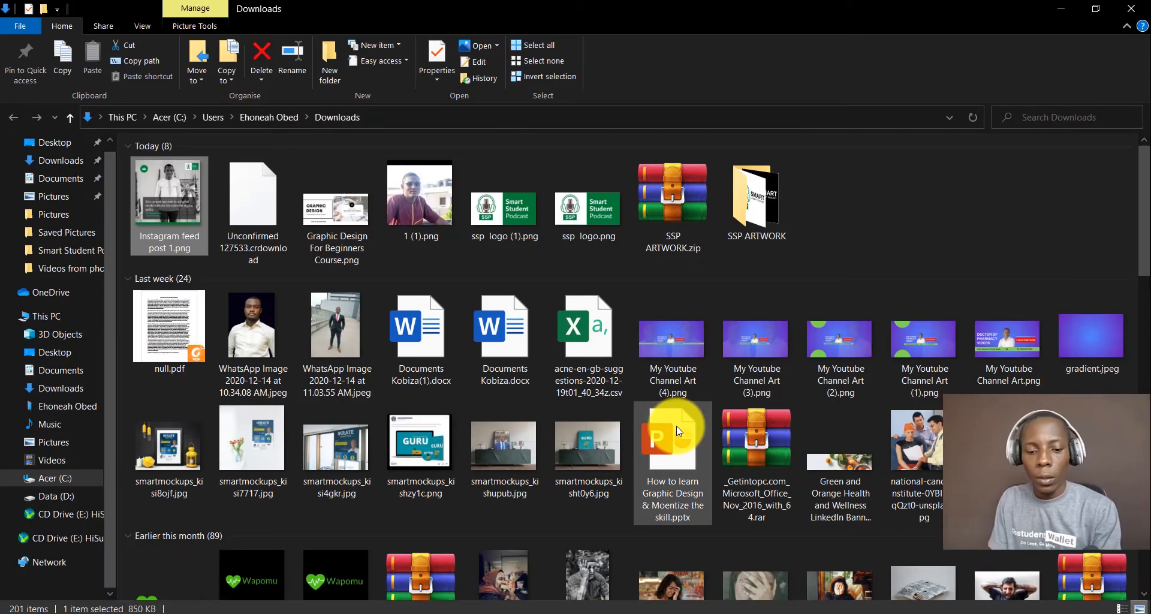
Switch from File Explorer back to the Canva design in Chrome.
key(alt+Tab)
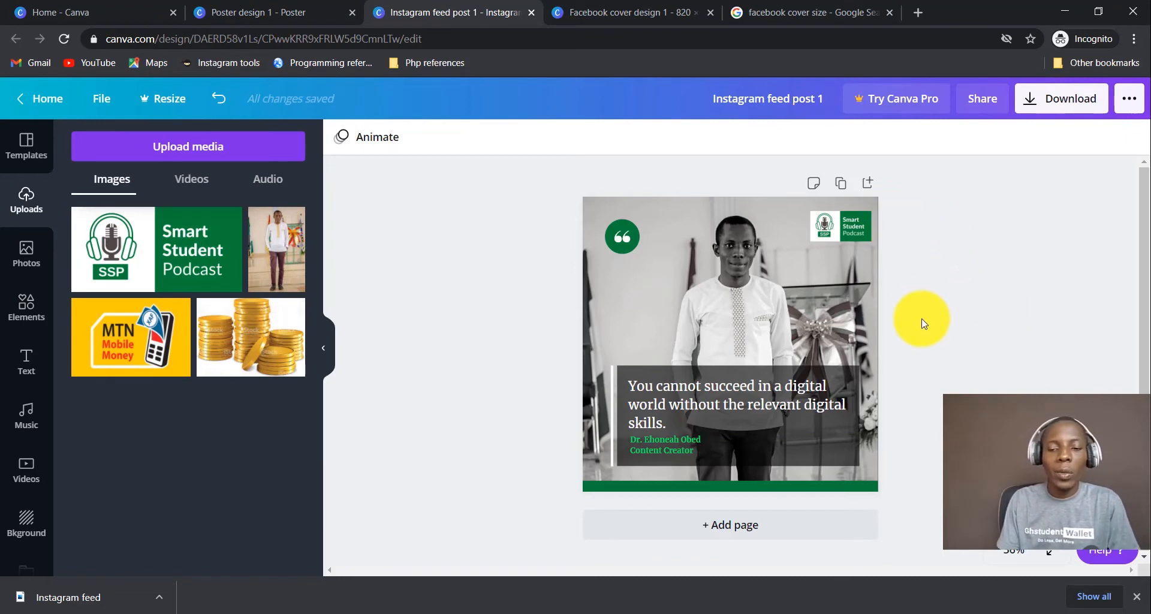
Add a new page and set its background to white after trying orange and mint.
click(749, 530)
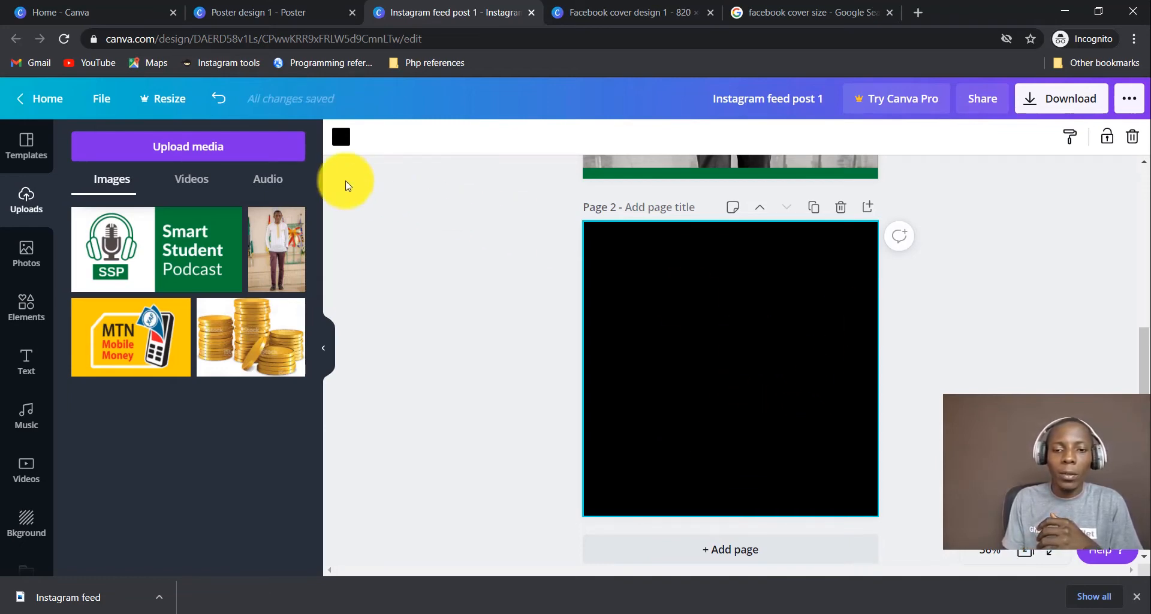
click(341, 136)
click(246, 355)
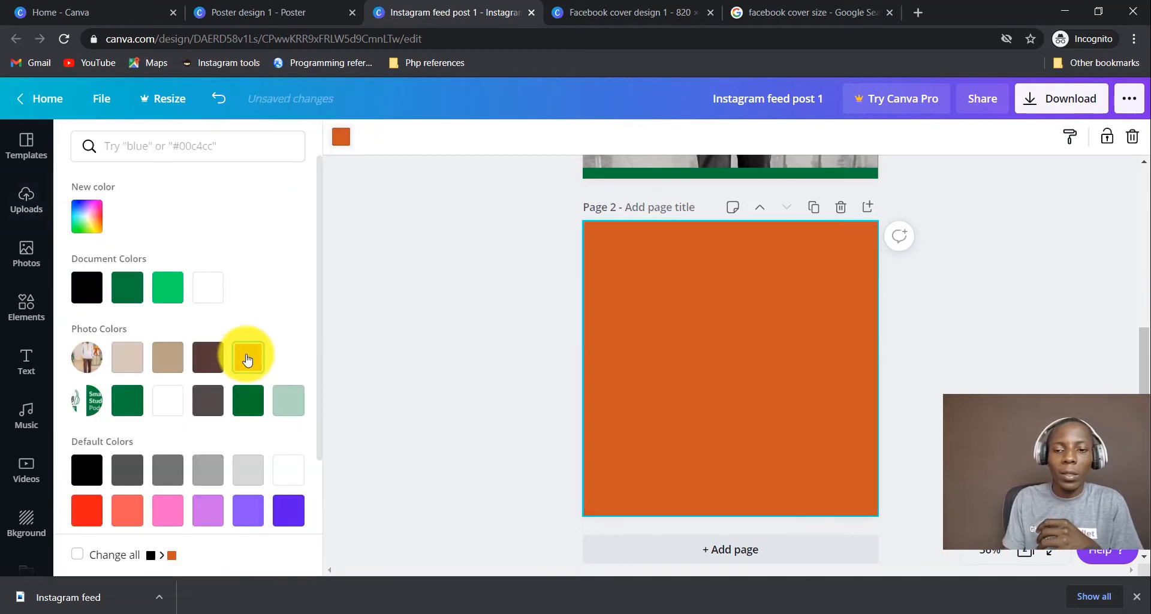
click(292, 401)
click(166, 403)
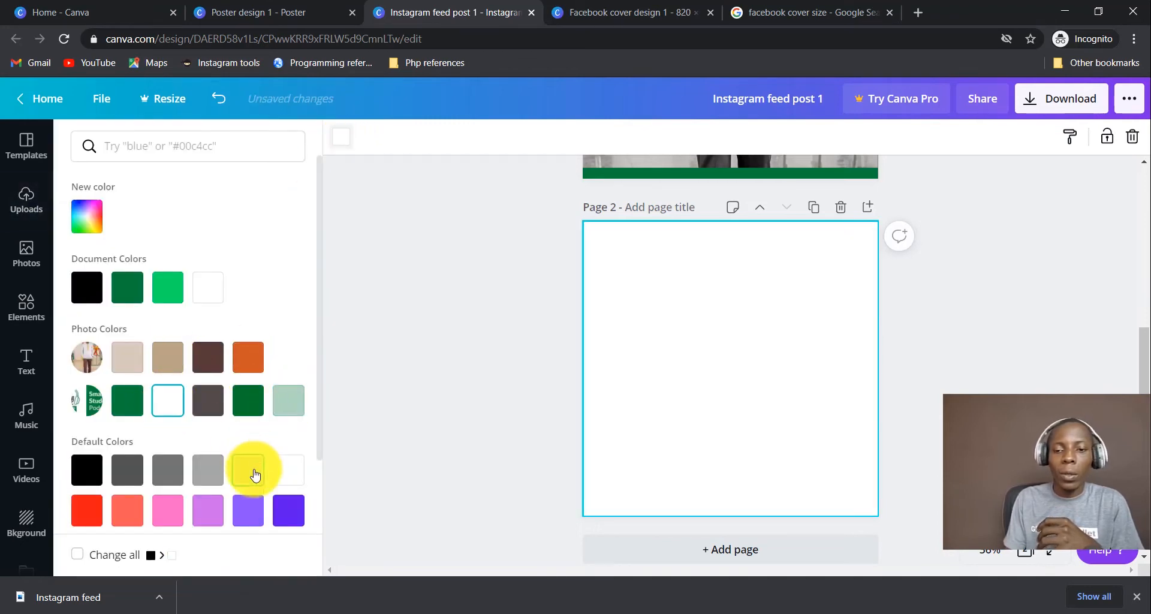
click(515, 359)
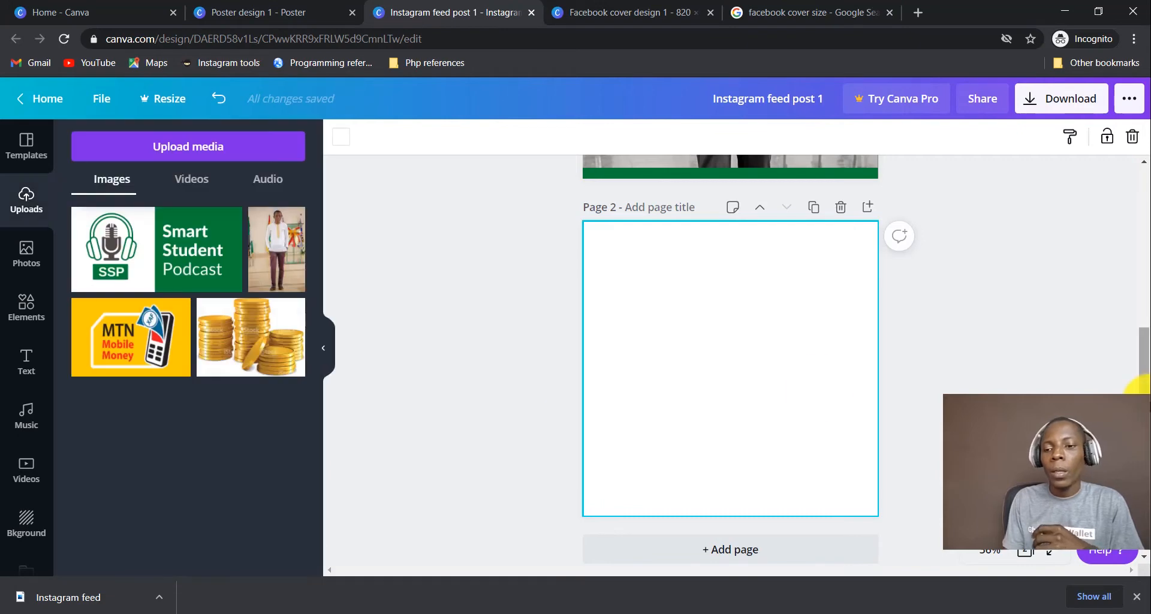
scroll(1040, 383, up, 2)
scroll(1040, 387, up, 3)
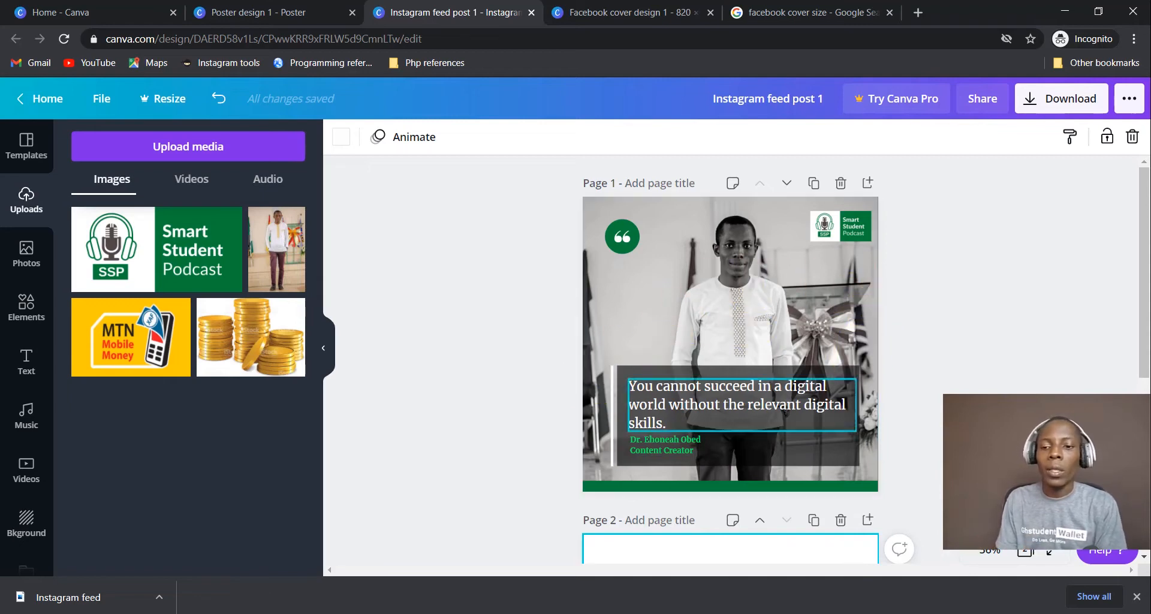
Duplicate the quote post page and inspect the result at 50% and 200% zoom.
click(819, 186)
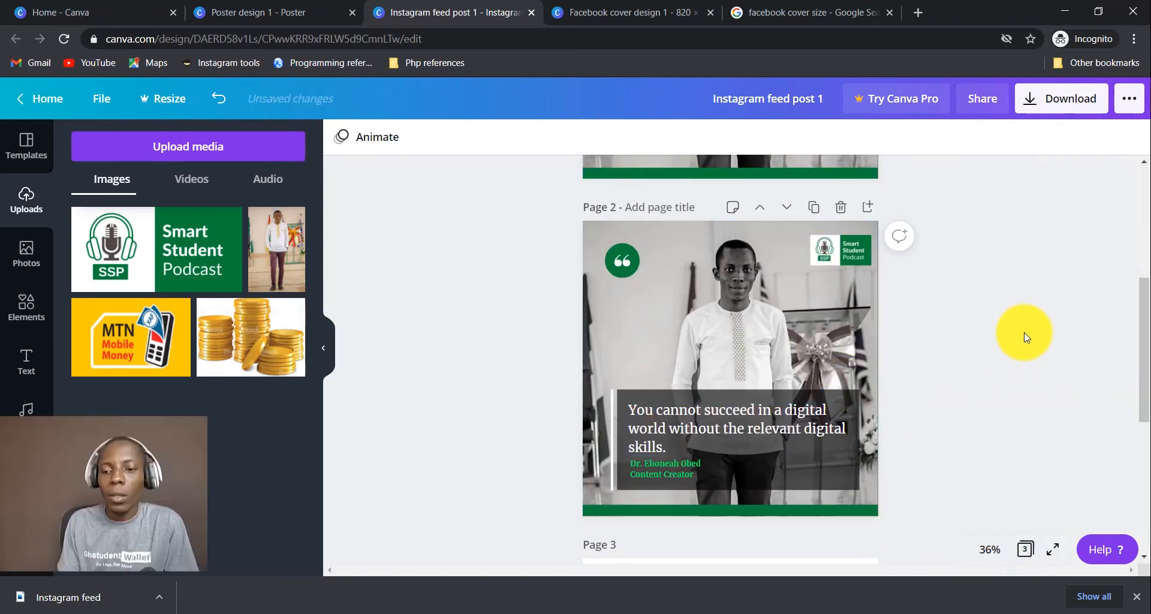
click(989, 549)
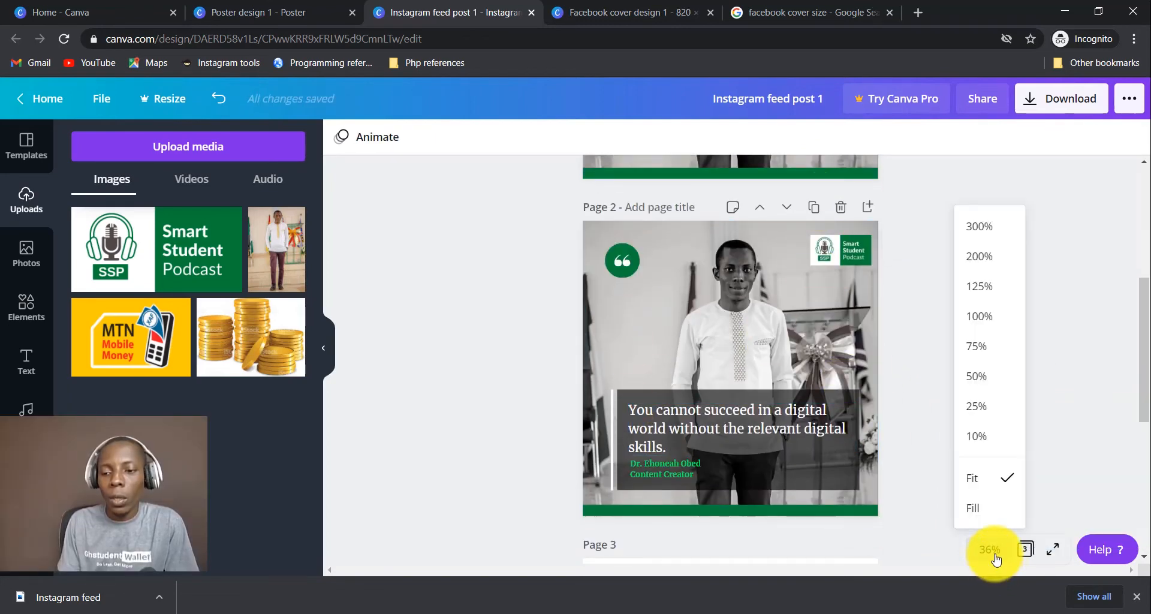
click(981, 387)
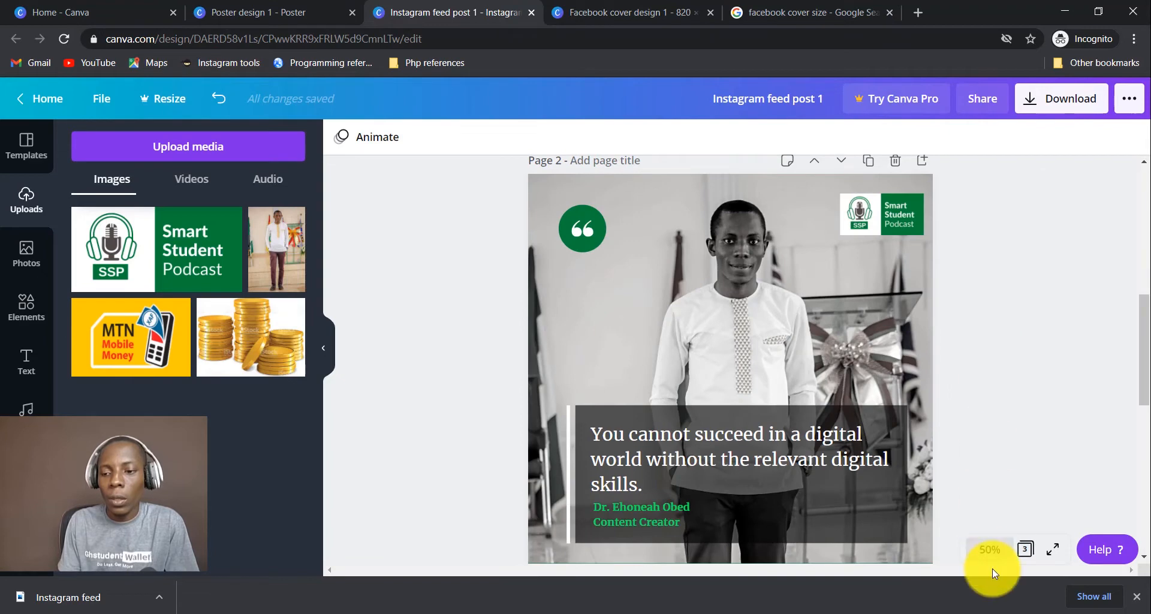
click(989, 549)
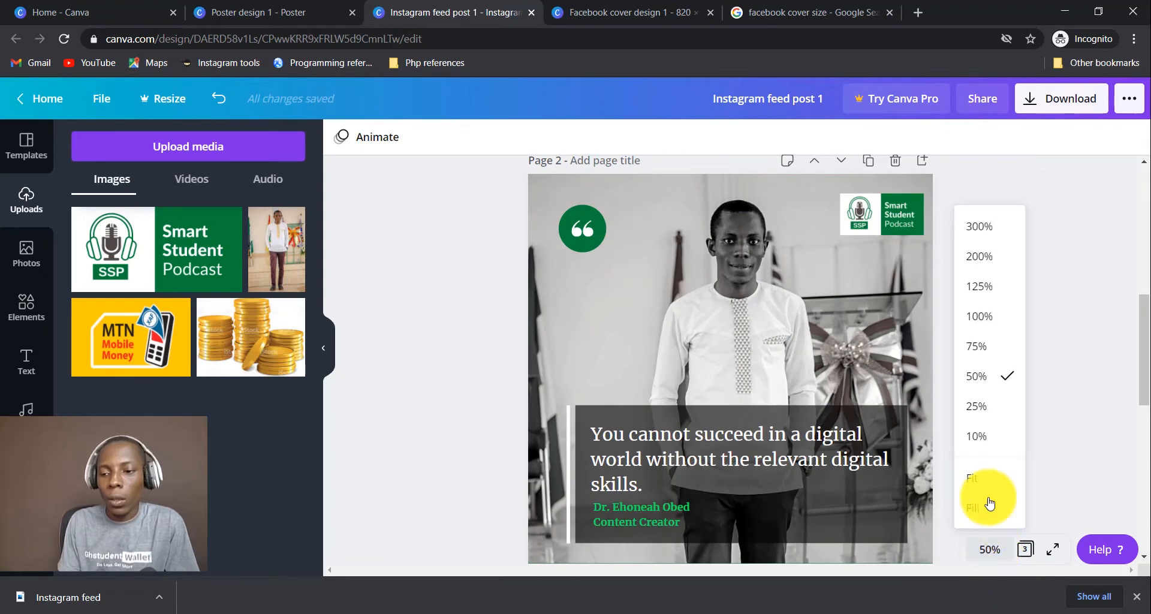
click(983, 256)
scroll(935, 341, up, 10)
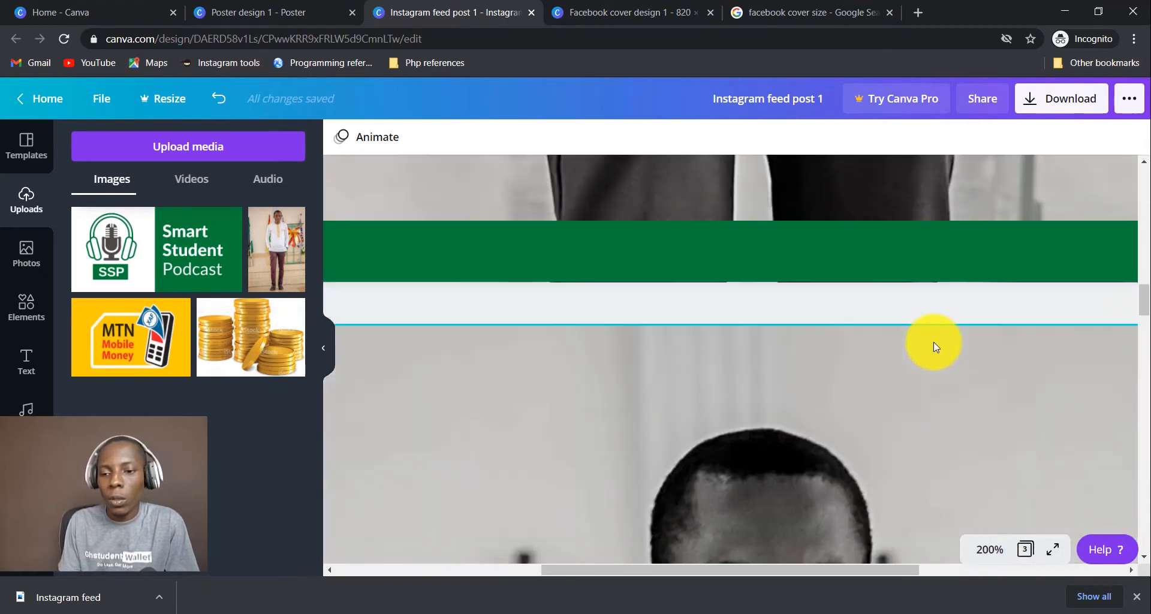
scroll(933, 342, down, 5)
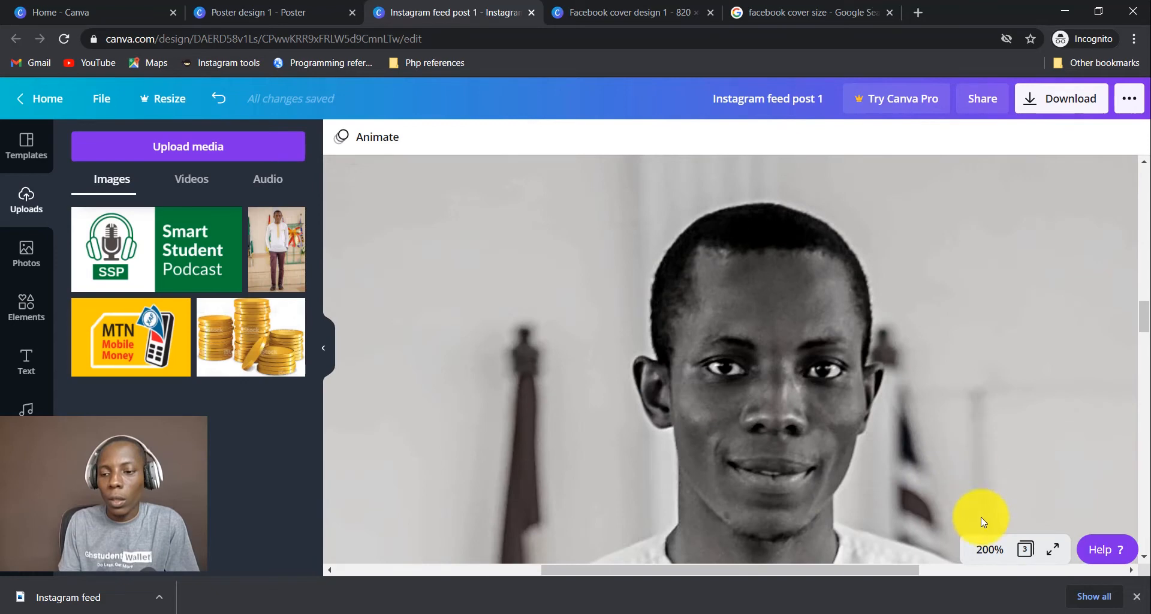
Review the three pages at 25% zoom, return to 50%, and select blank page 3.
click(988, 548)
click(979, 406)
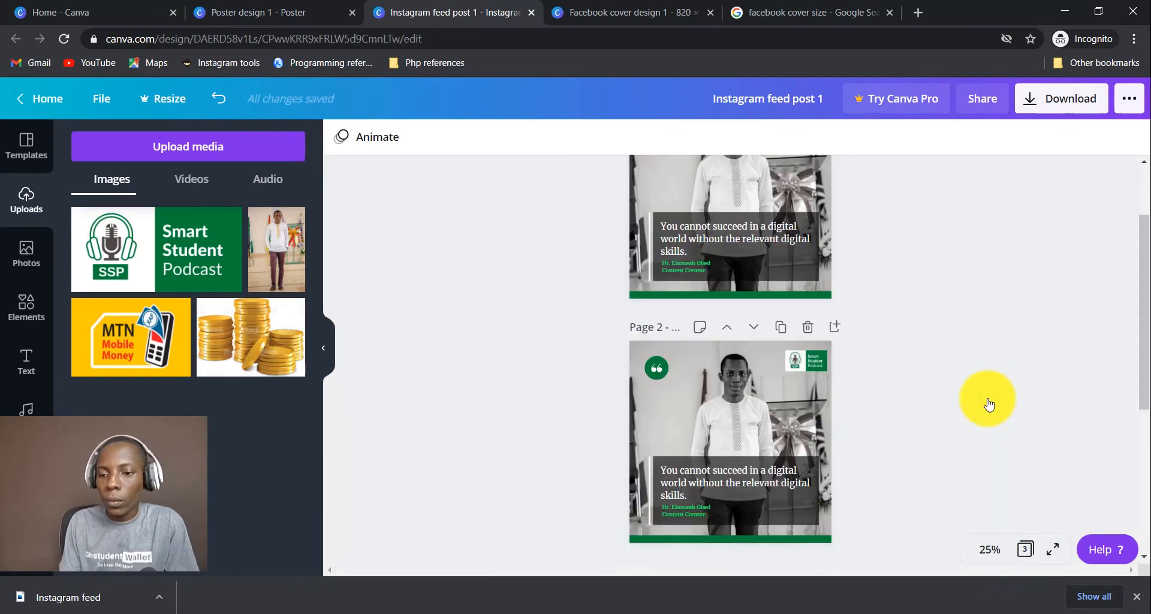
click(987, 548)
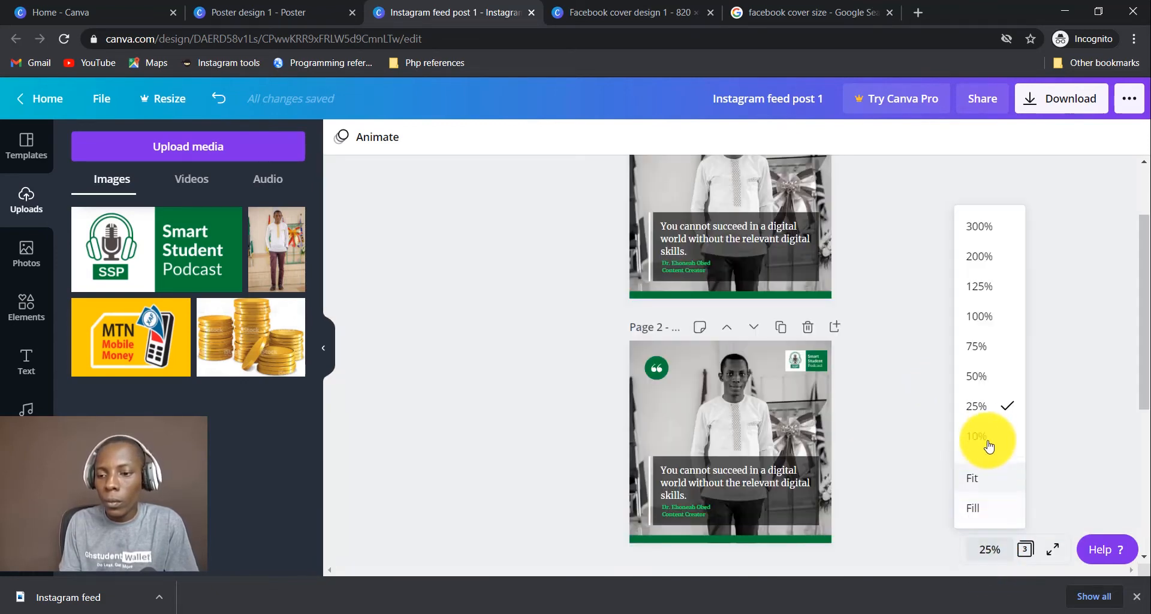
click(986, 386)
scroll(995, 396, up, 5)
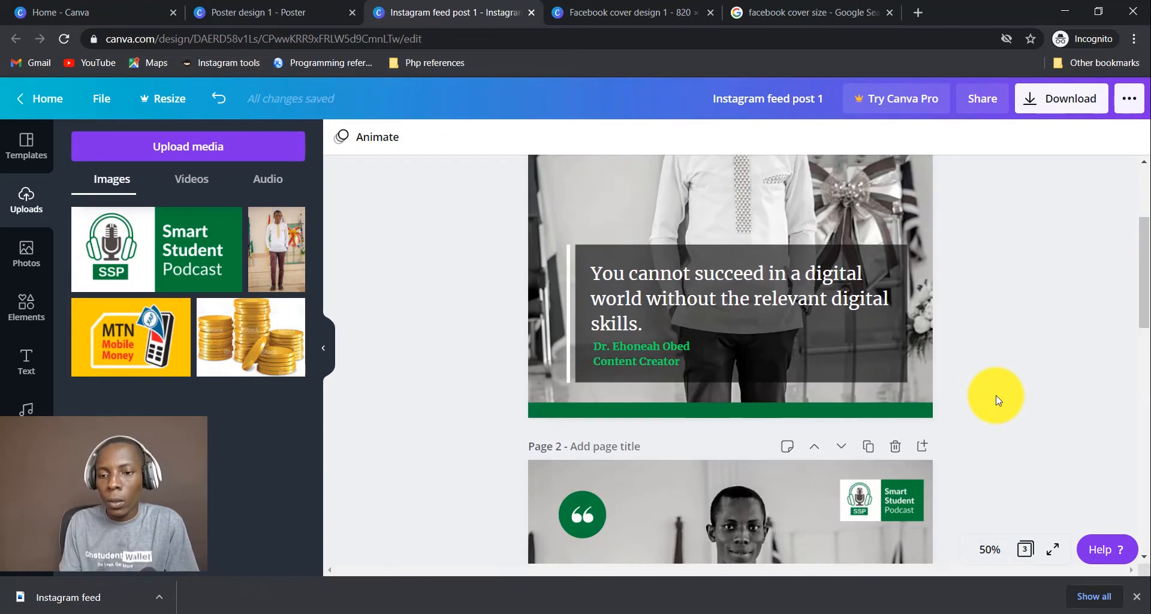
scroll(996, 400, down, 8)
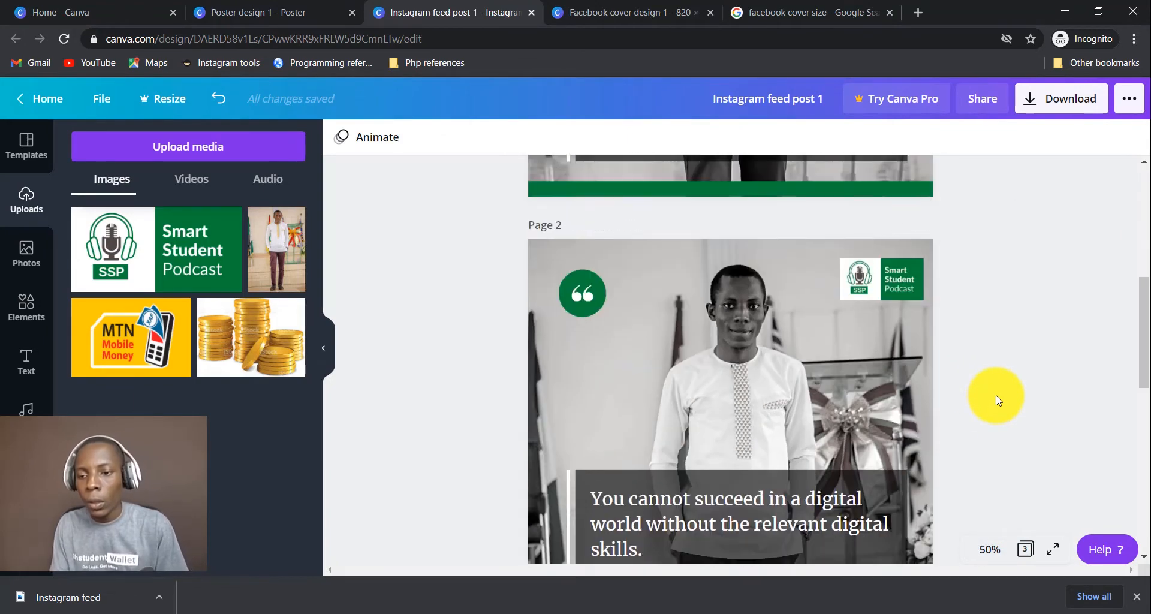
scroll(996, 400, up, 2)
scroll(996, 400, down, 9)
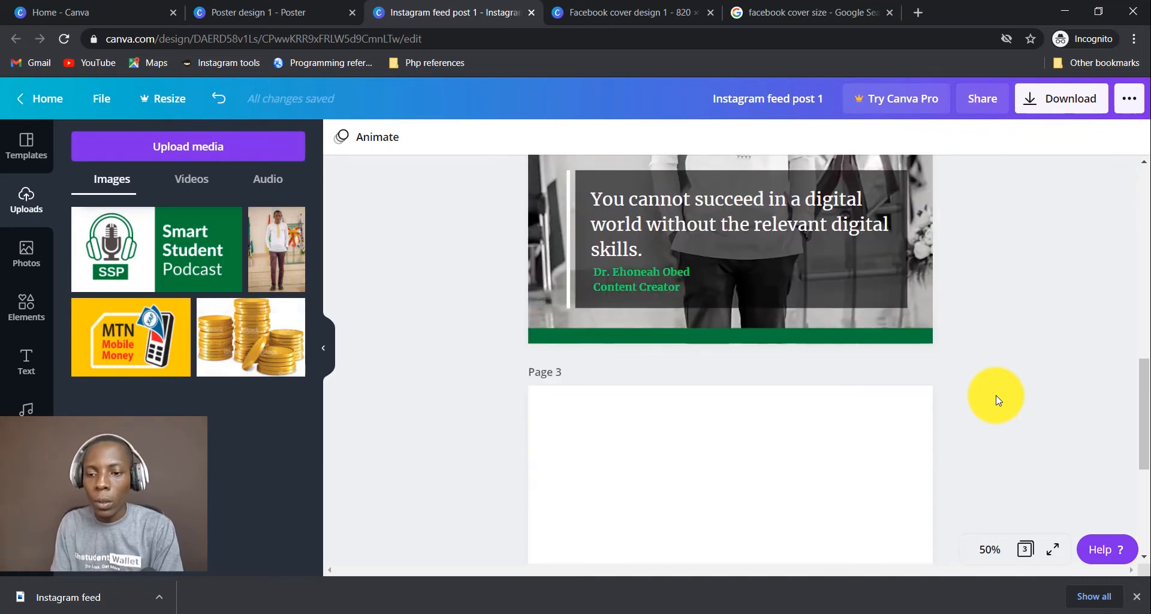
scroll(935, 398, up, 2)
click(698, 395)
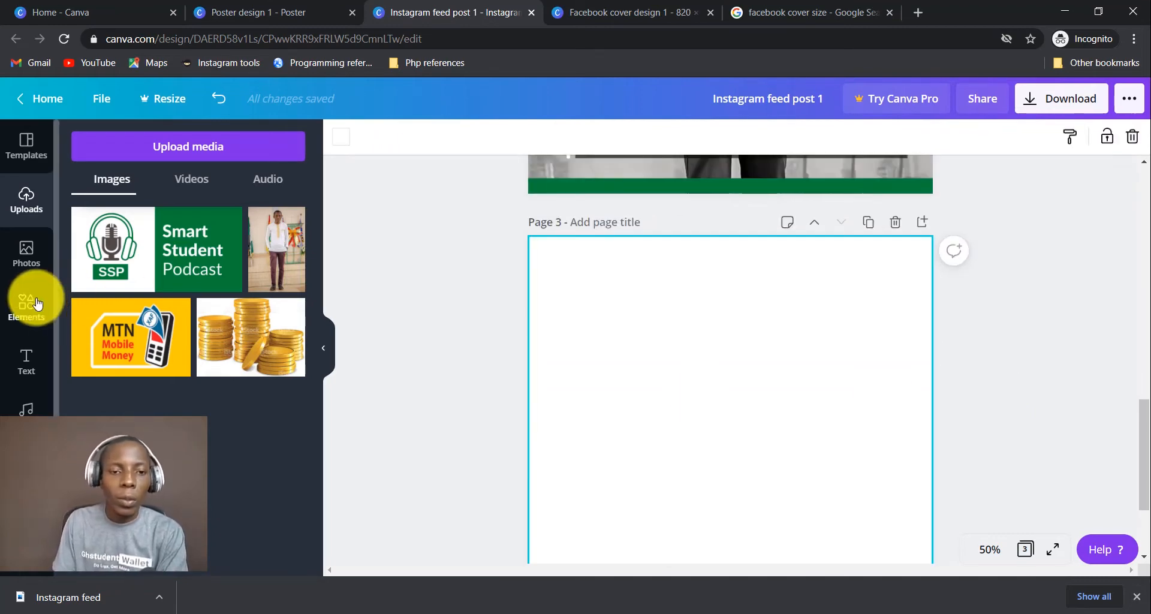
Browse the template gallery and apply a Canada Day template to page 3.
click(24, 143)
scroll(168, 284, down, 10)
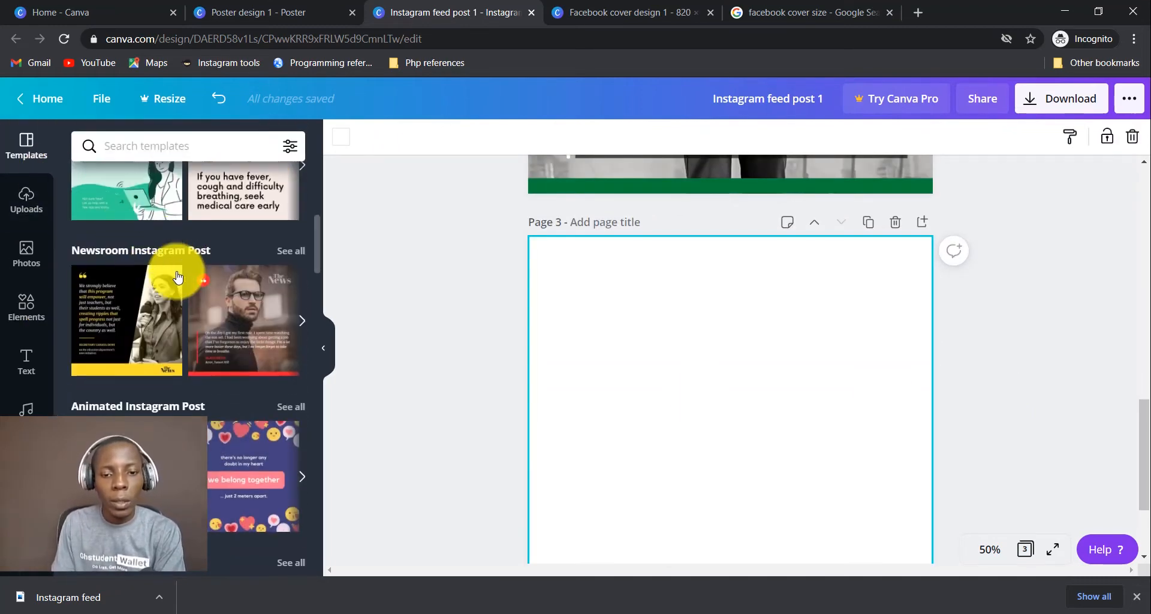
scroll(177, 277, down, 8)
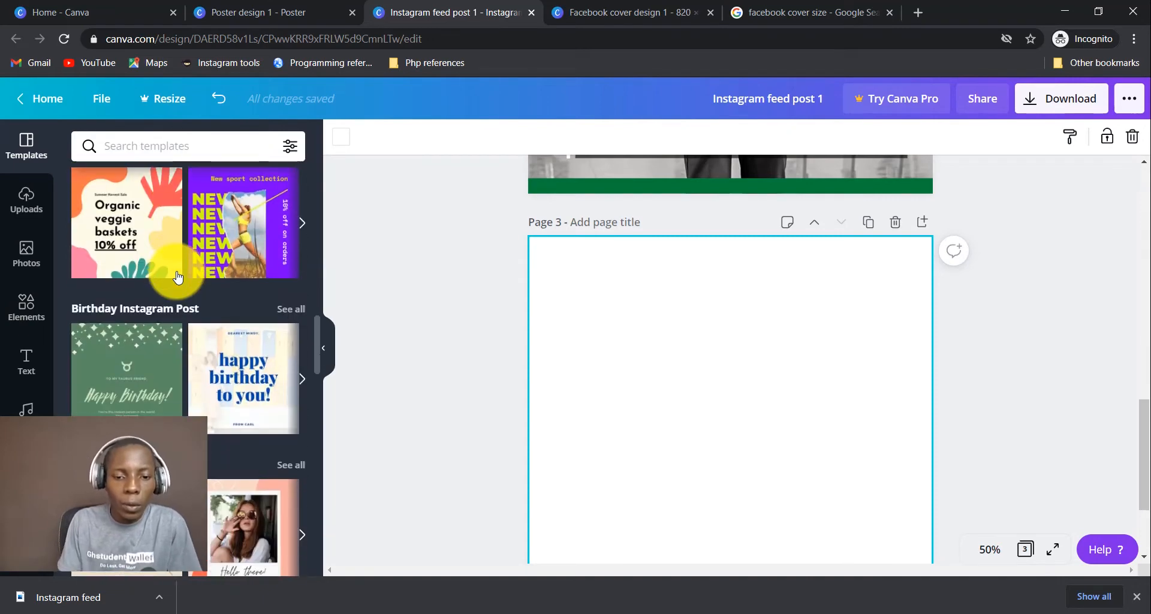
scroll(177, 276, down, 8)
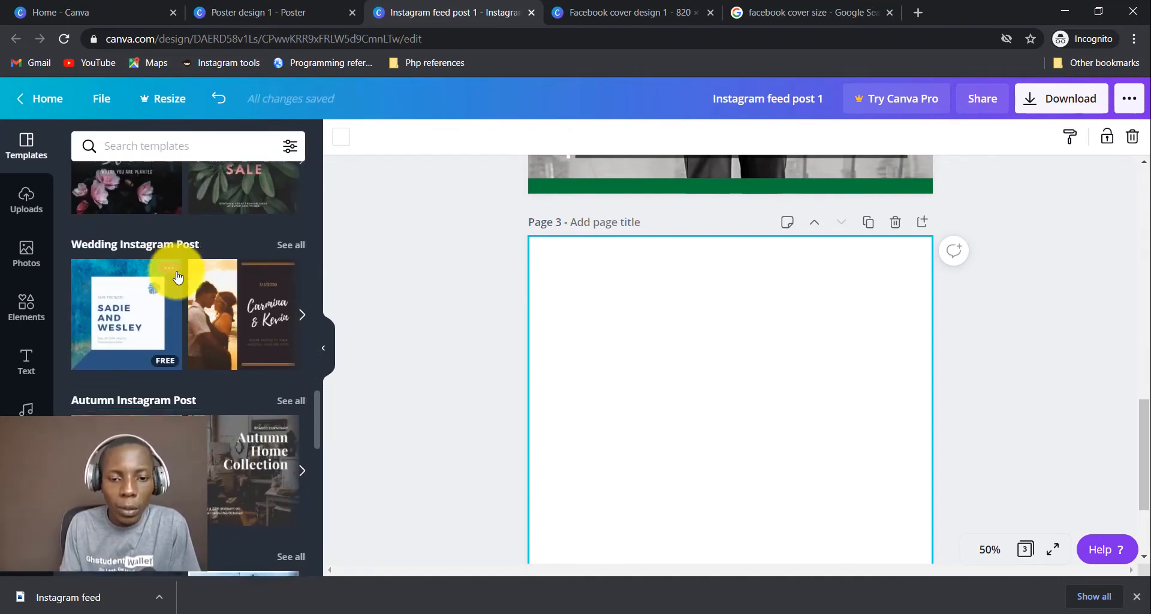
scroll(177, 271, down, 10)
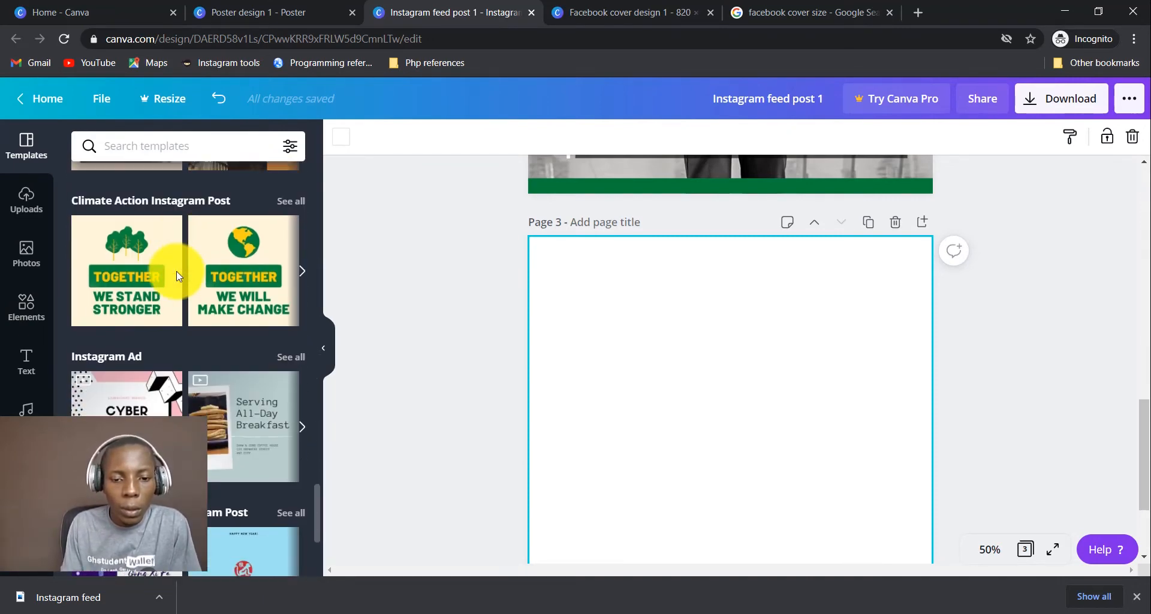
scroll(176, 271, up, 1)
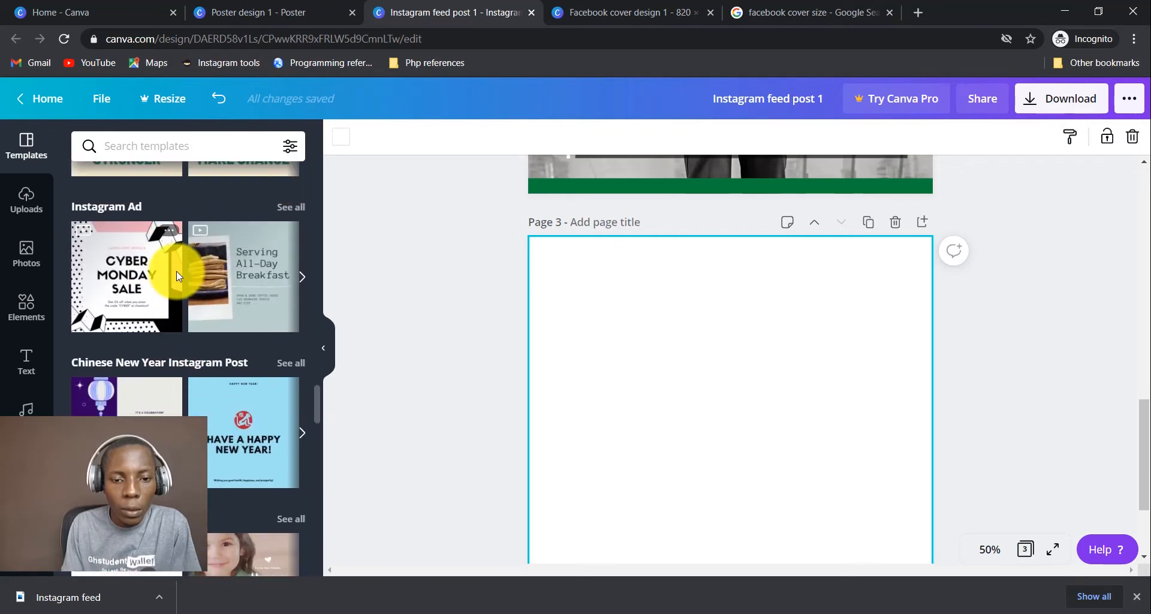
scroll(177, 271, down, 7)
scroll(178, 276, down, 10)
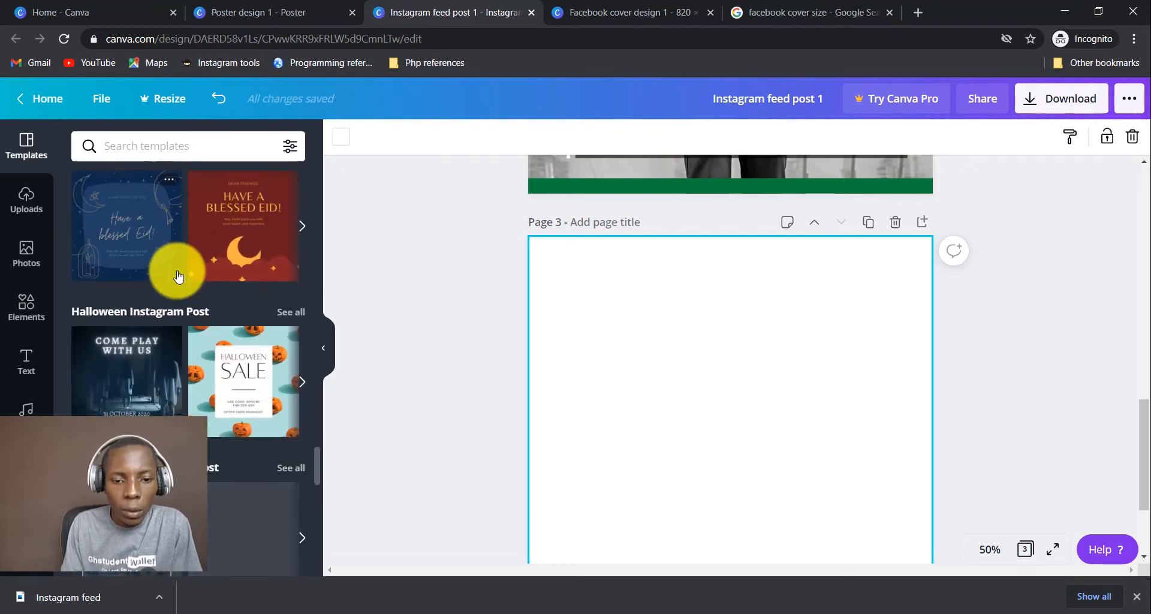
scroll(178, 276, down, 1)
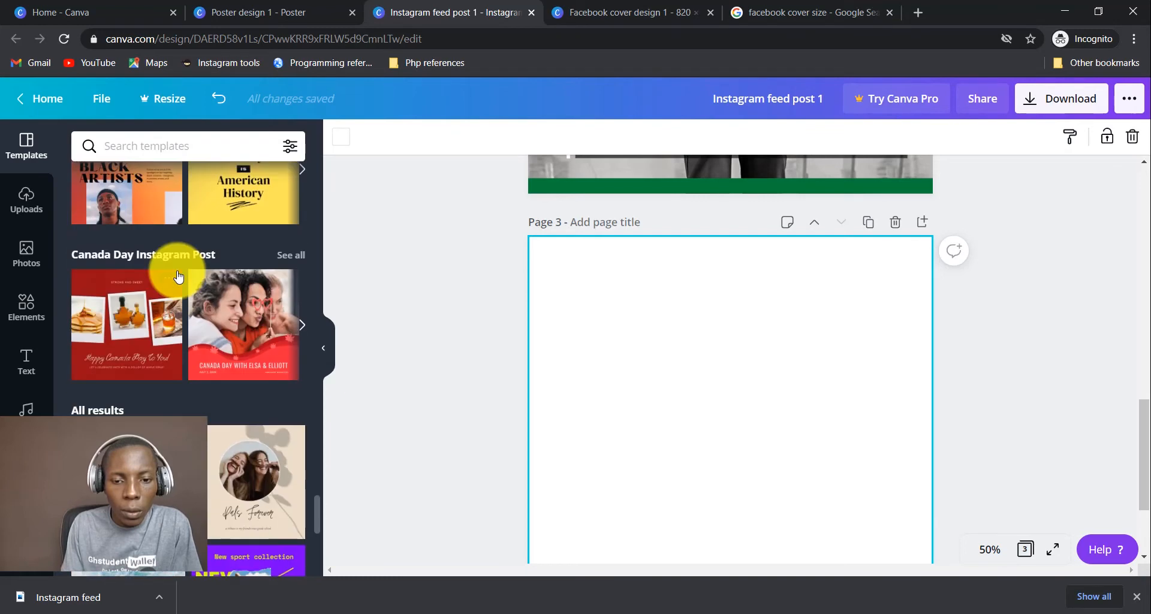
click(243, 326)
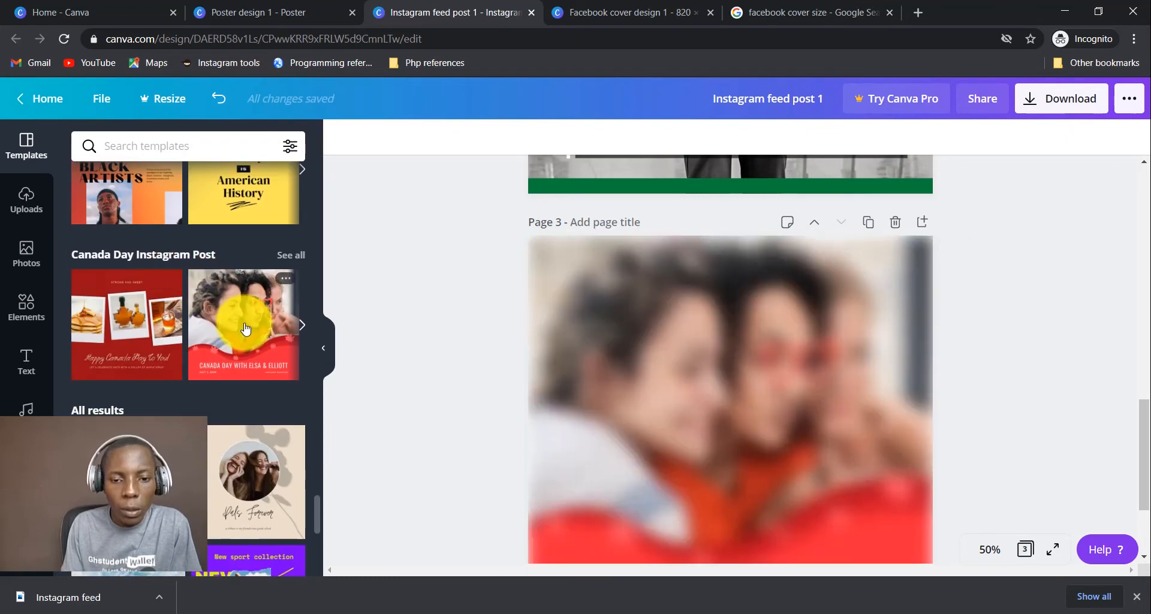
Select the template's image on page 3 and zoom the canvas out to 25%.
scroll(857, 315, down, 3)
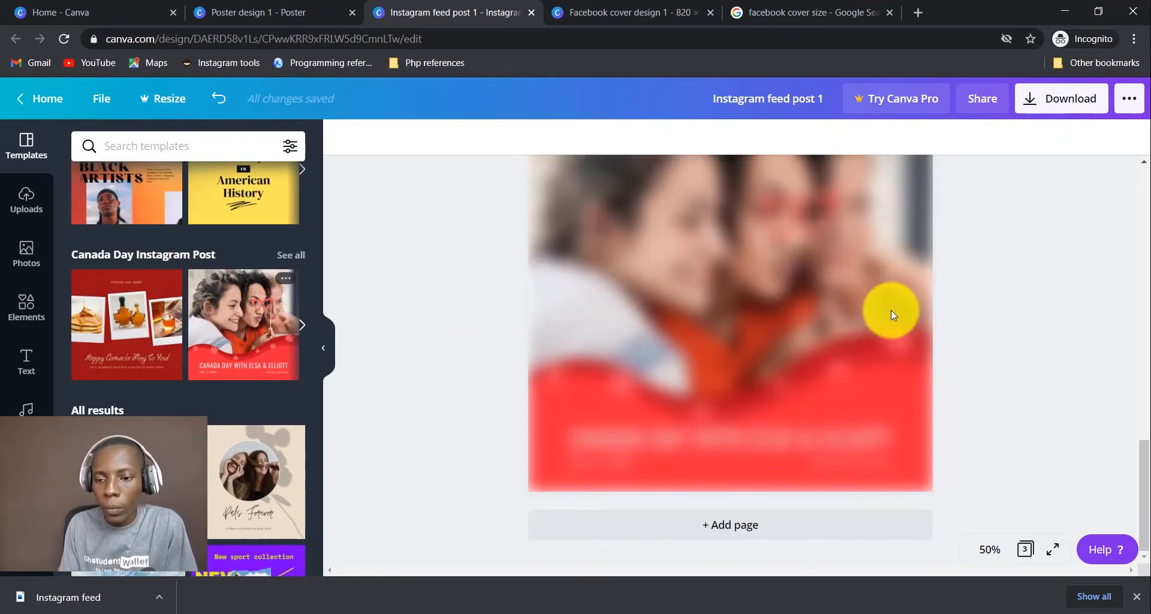
click(891, 310)
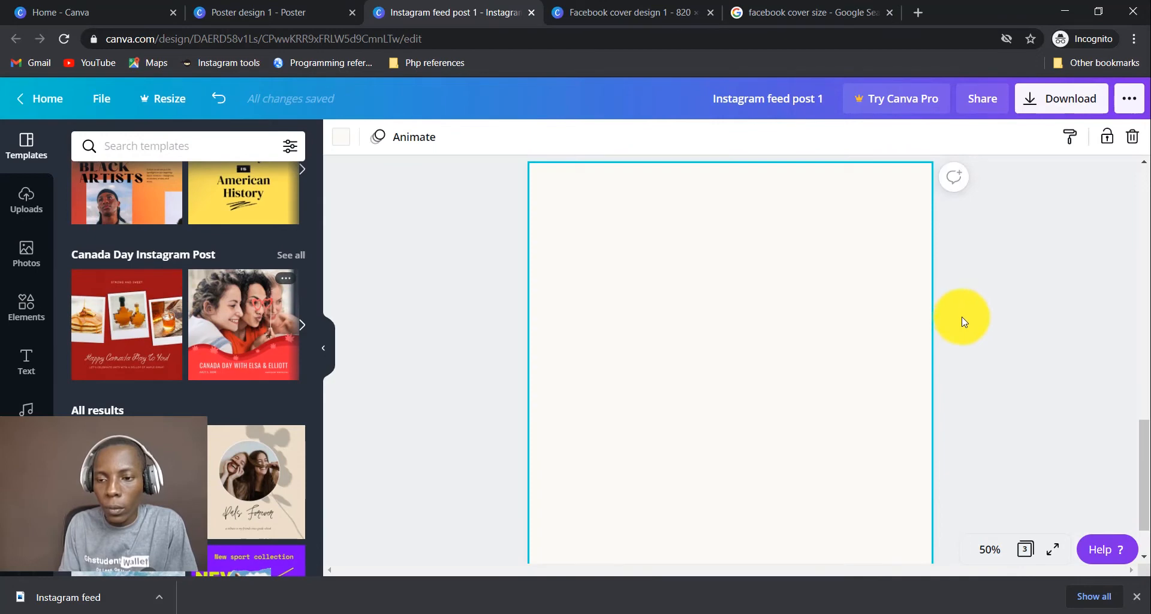
click(986, 557)
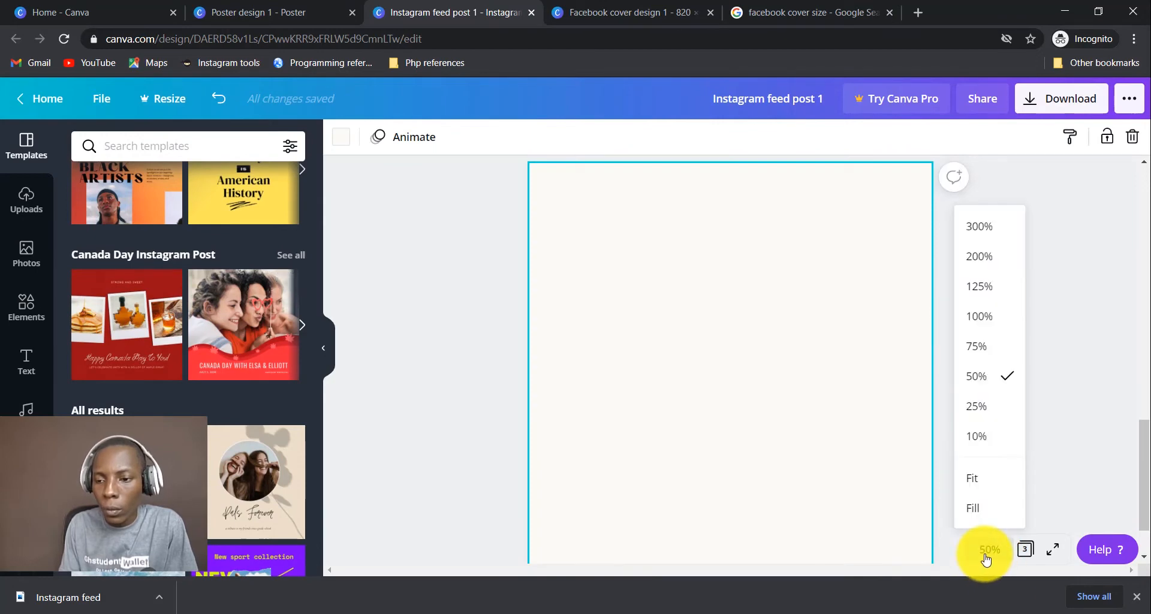
click(996, 412)
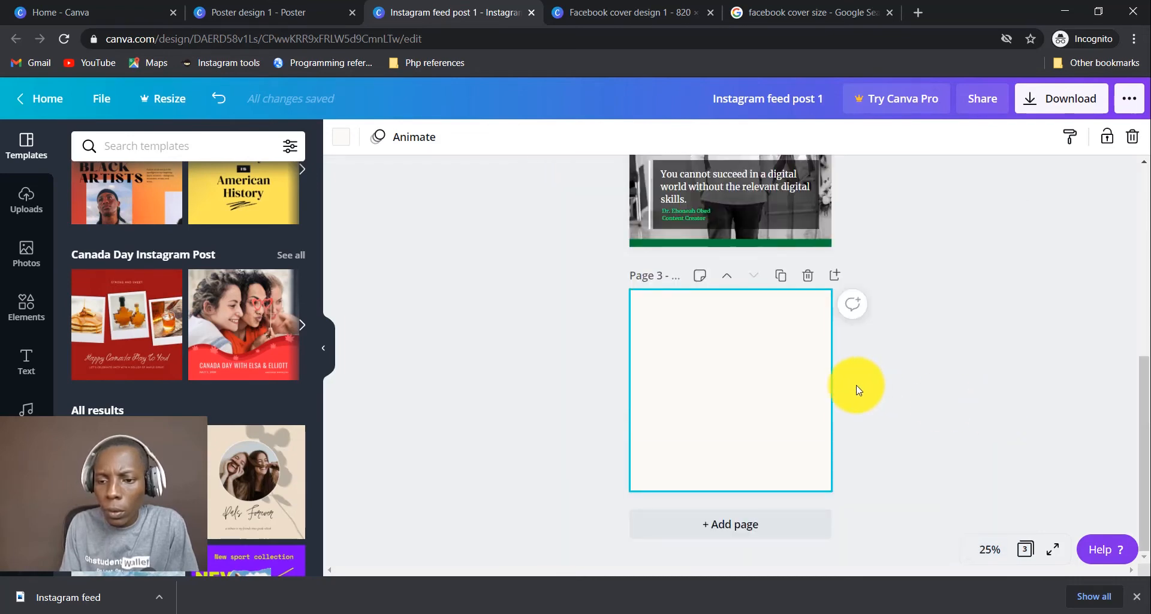
Drop the Canada Day Instagram template onto page 3 and fit the page to view.
drag(780, 411, 781, 413)
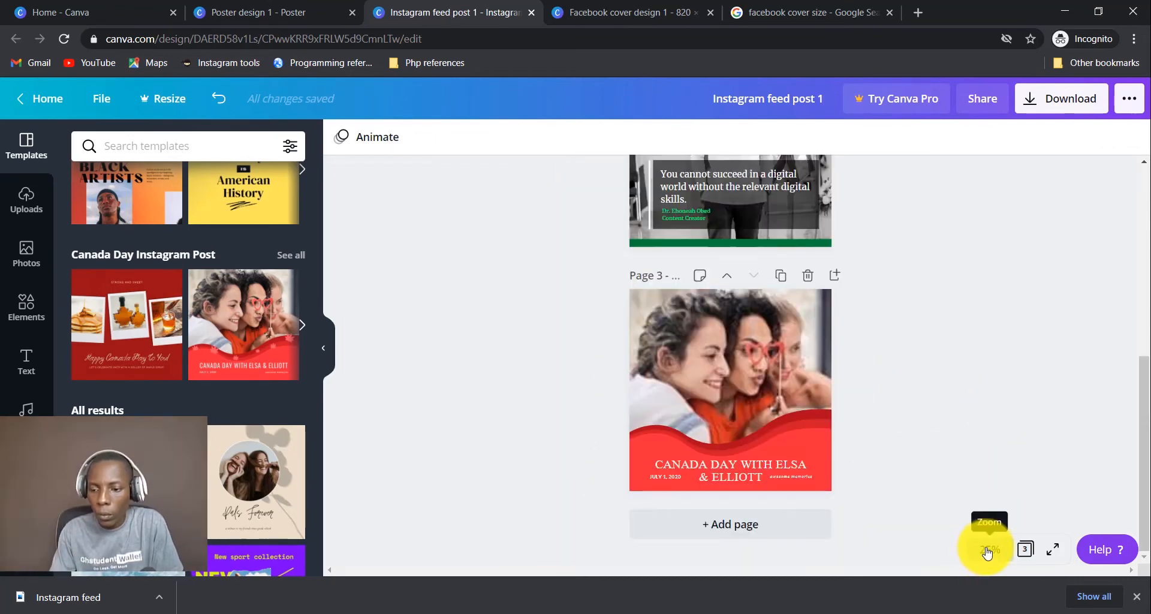
click(989, 549)
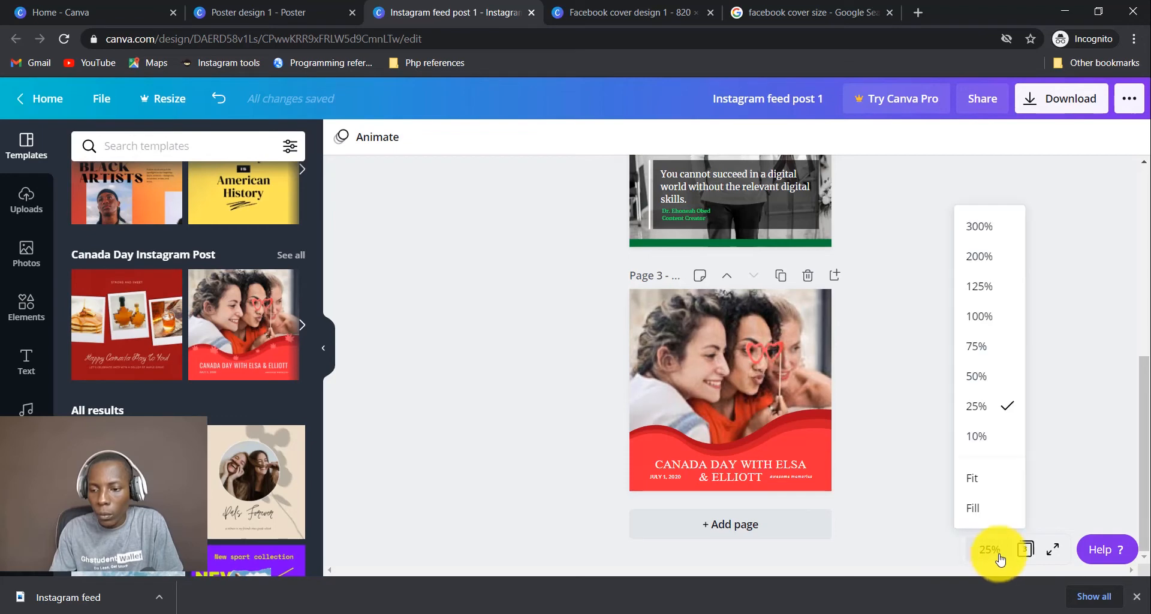
click(981, 482)
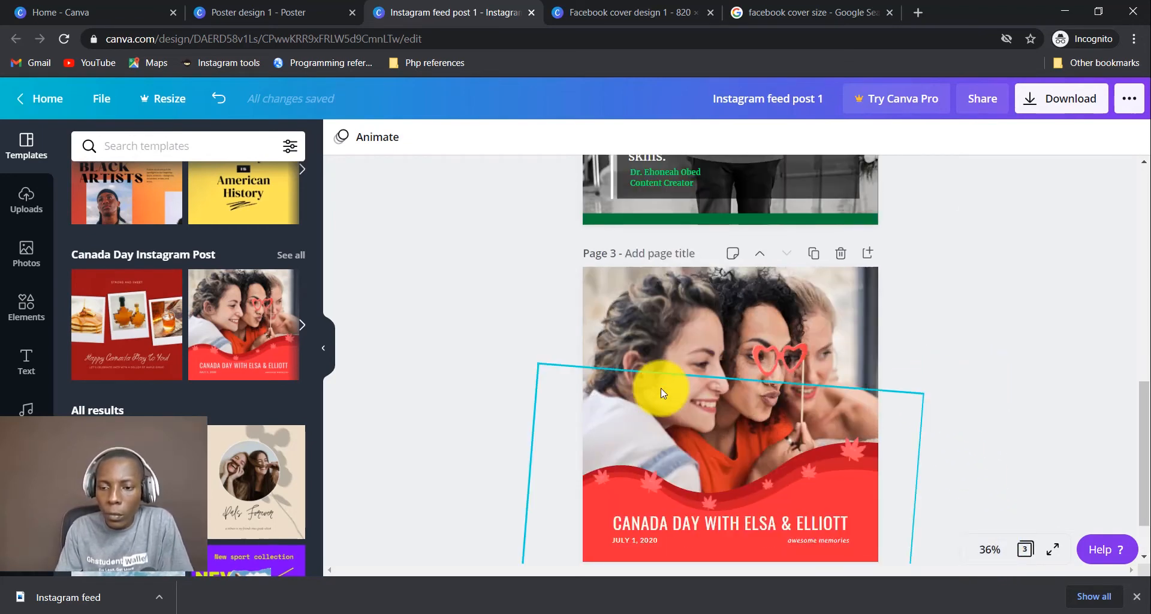
Inspect the template's decorative shapes, photo, and CANADA DAY title by selecting each.
click(804, 473)
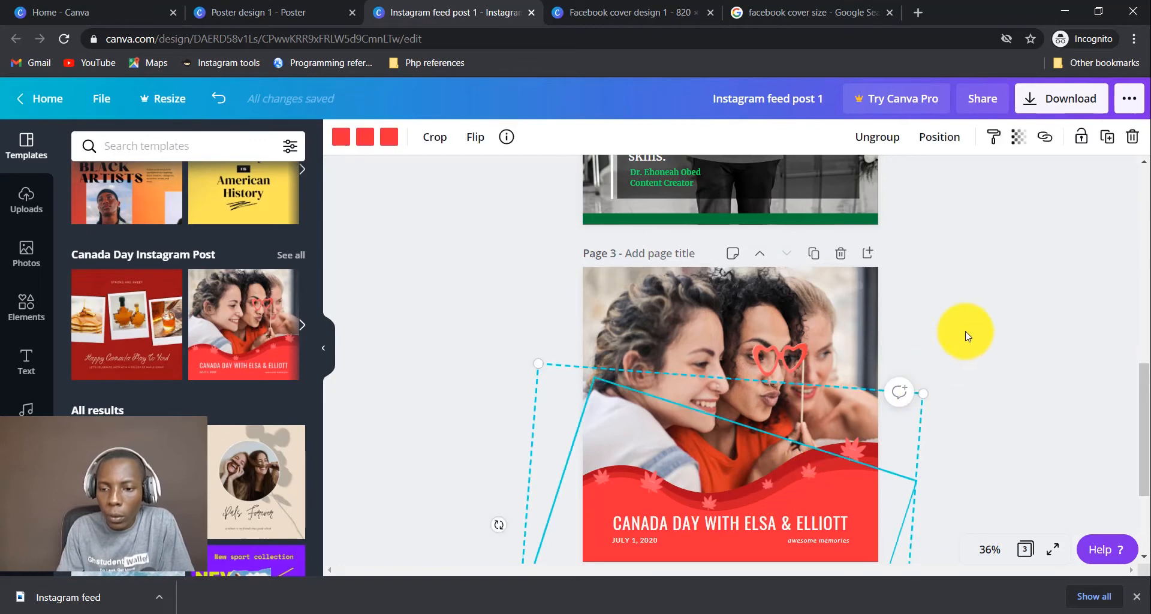
scroll(962, 335, down, 2)
scroll(962, 336, up, 1)
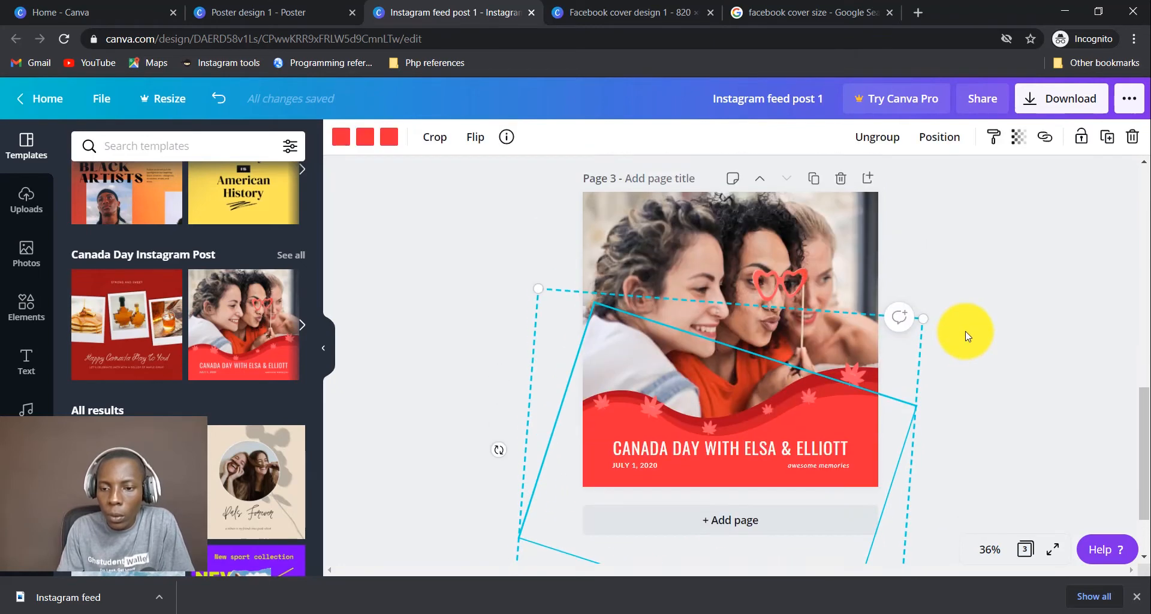
click(1022, 390)
click(738, 310)
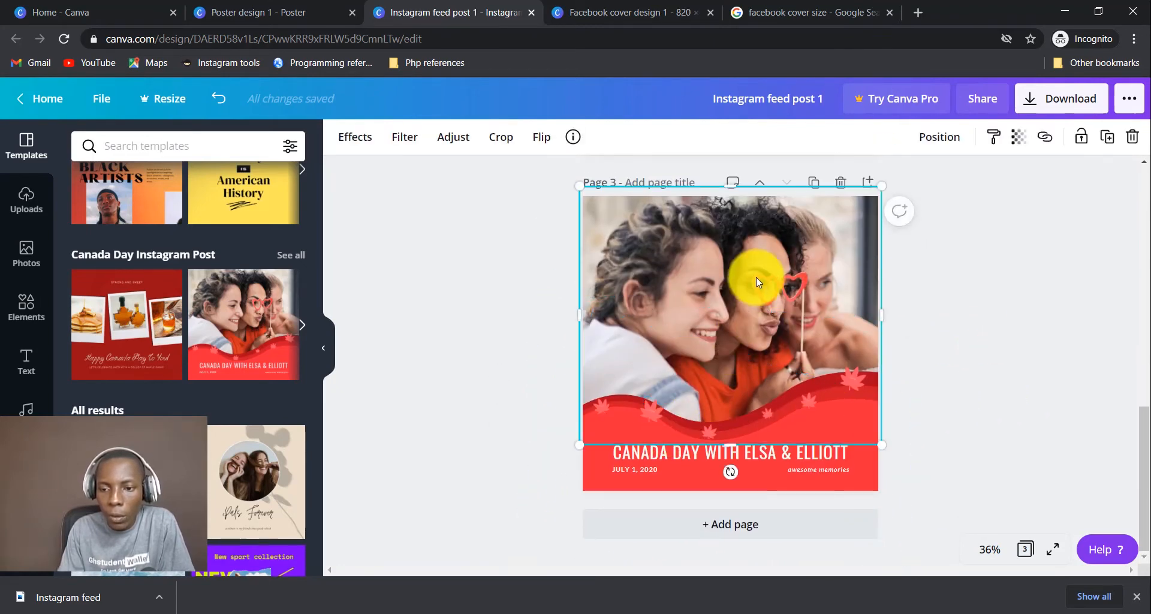
click(784, 472)
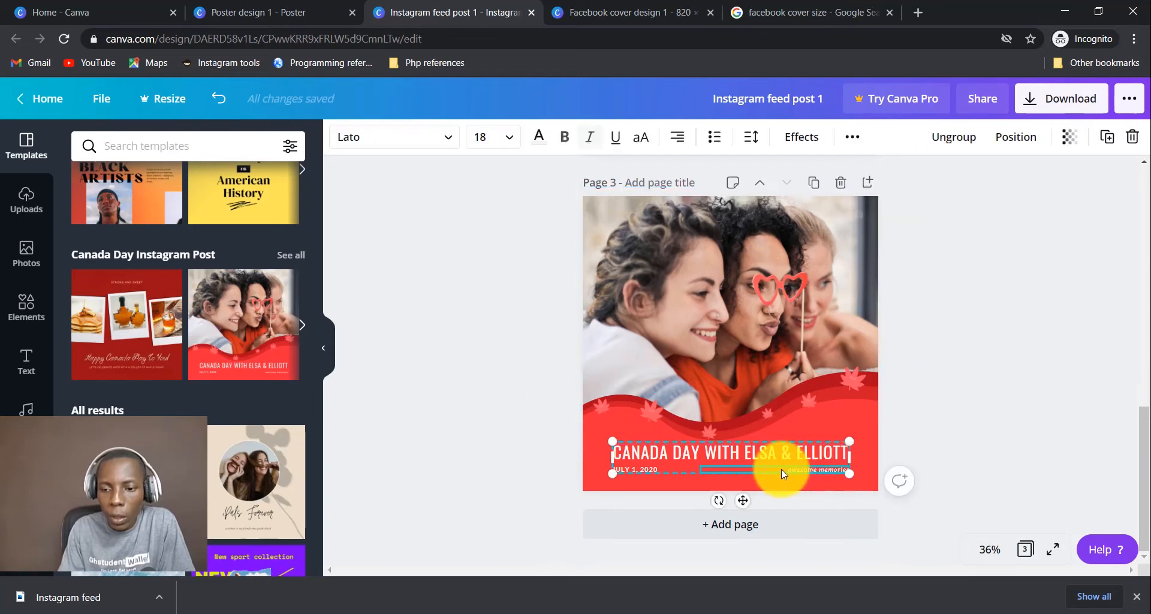
click(942, 416)
click(664, 461)
click(956, 406)
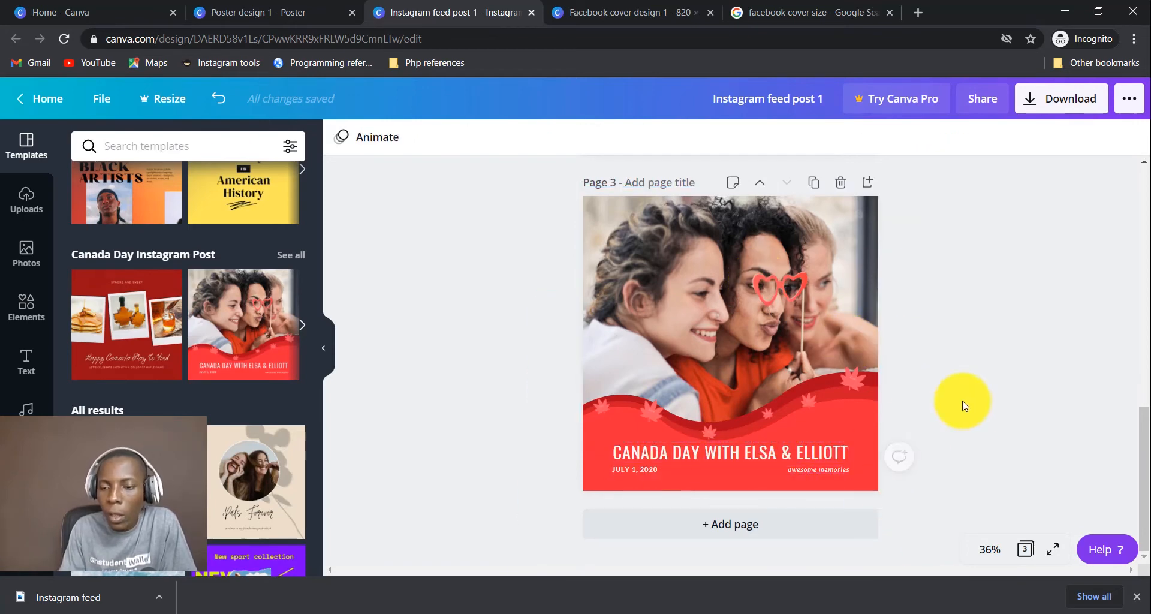
scroll(961, 362, up, 5)
scroll(964, 365, down, 2)
scroll(966, 363, down, 2)
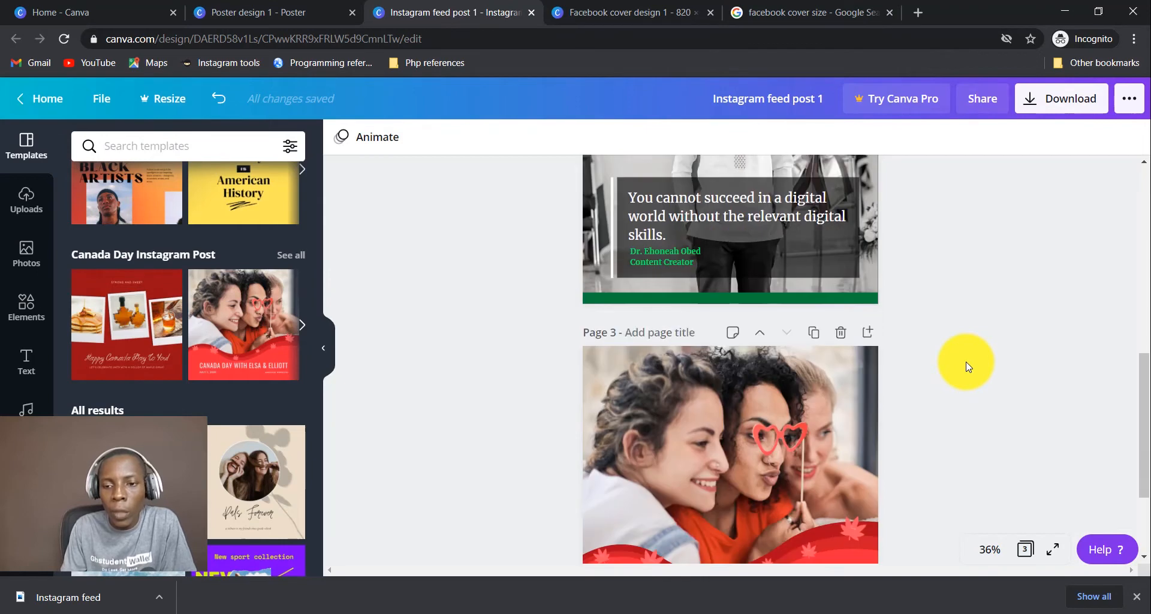
scroll(959, 362, up, 3)
scroll(997, 390, up, 2)
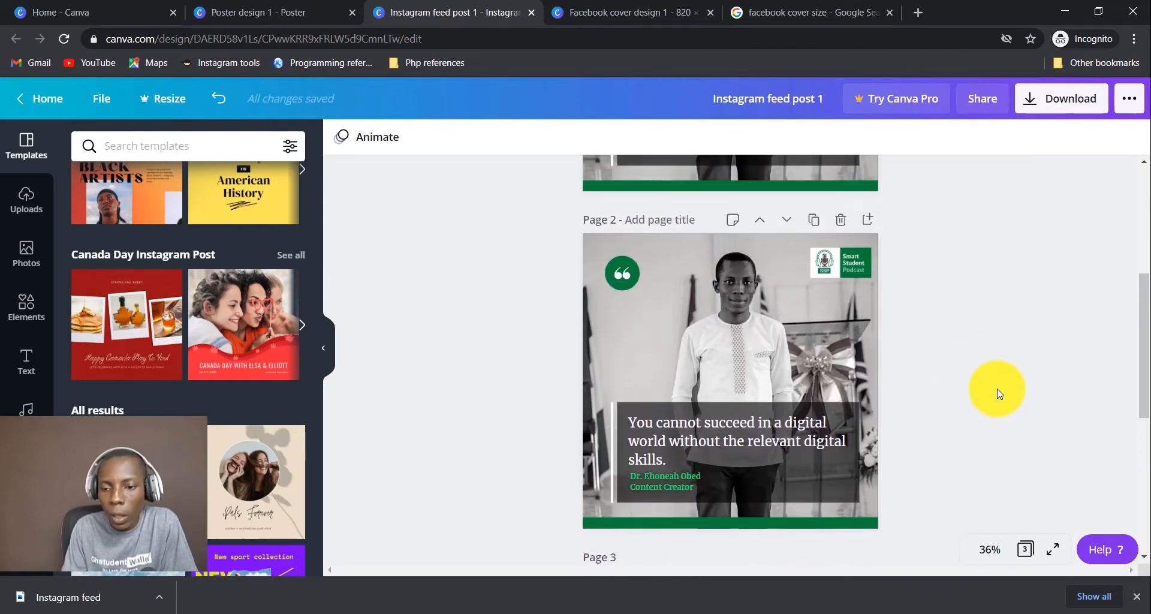
Select and group the quote text on page 2, undoing two accidental upward moves.
click(674, 451)
click(674, 476)
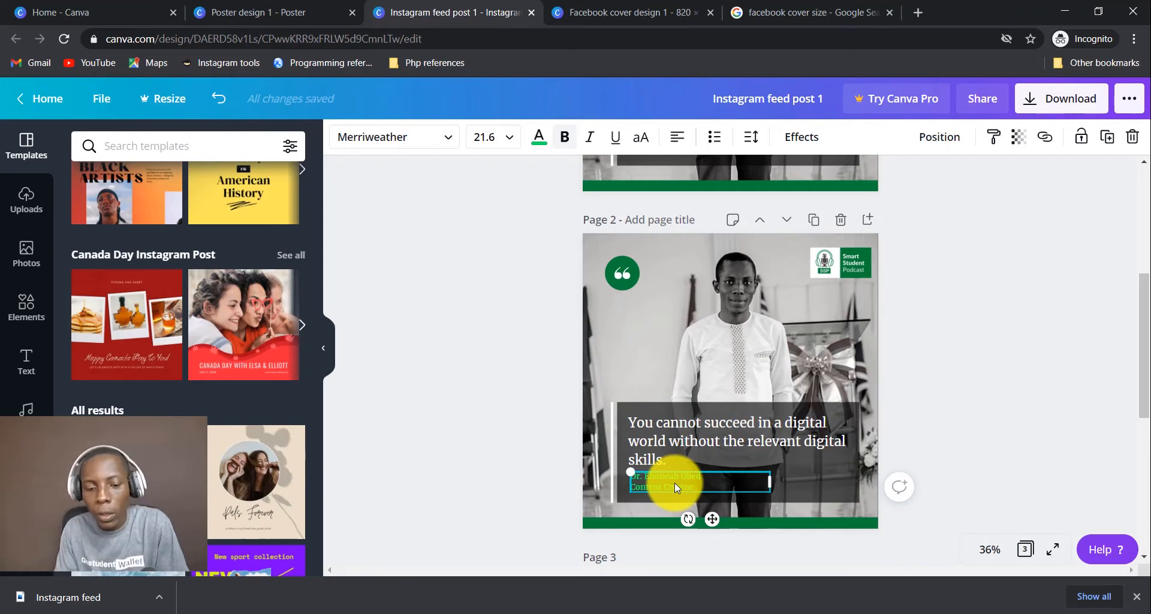
shift+click(748, 438)
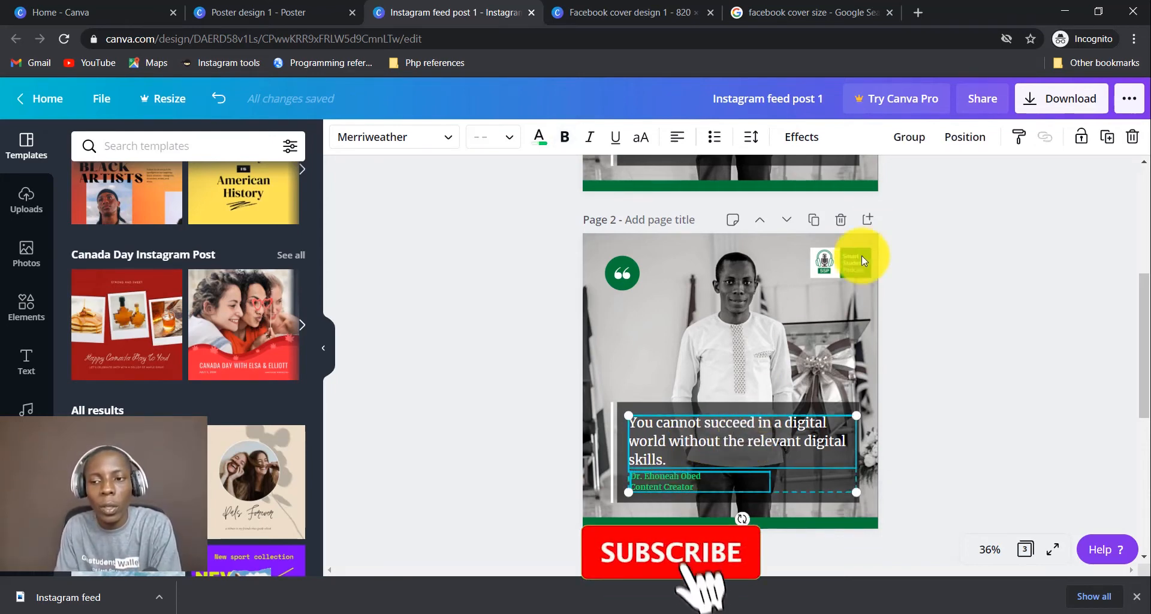
click(914, 141)
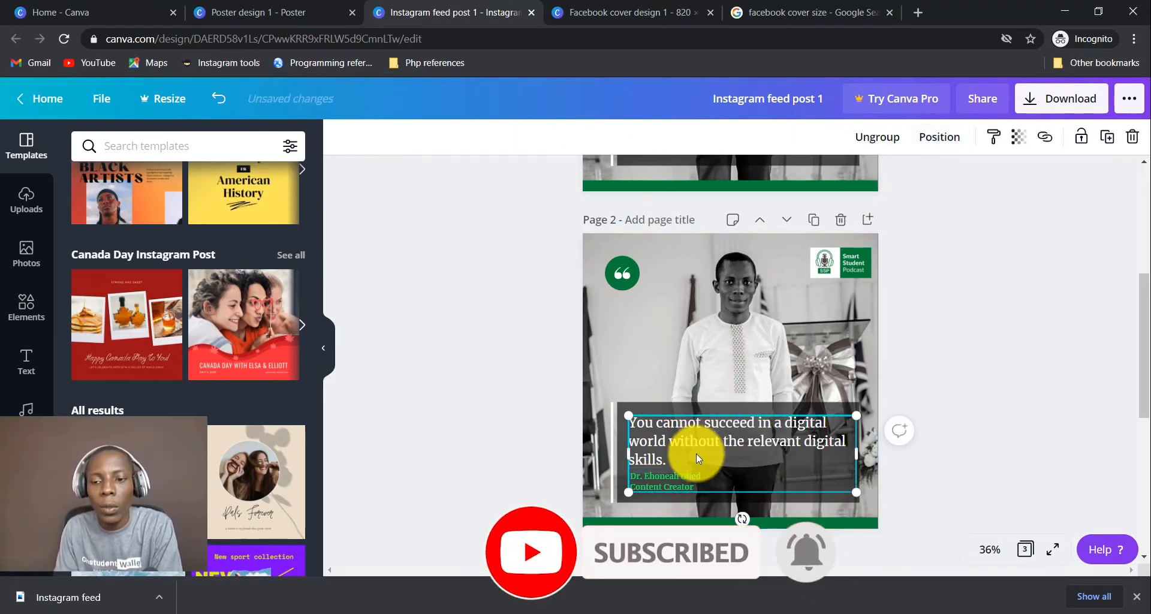
drag(696, 453, 708, 363)
key(ctrl+z)
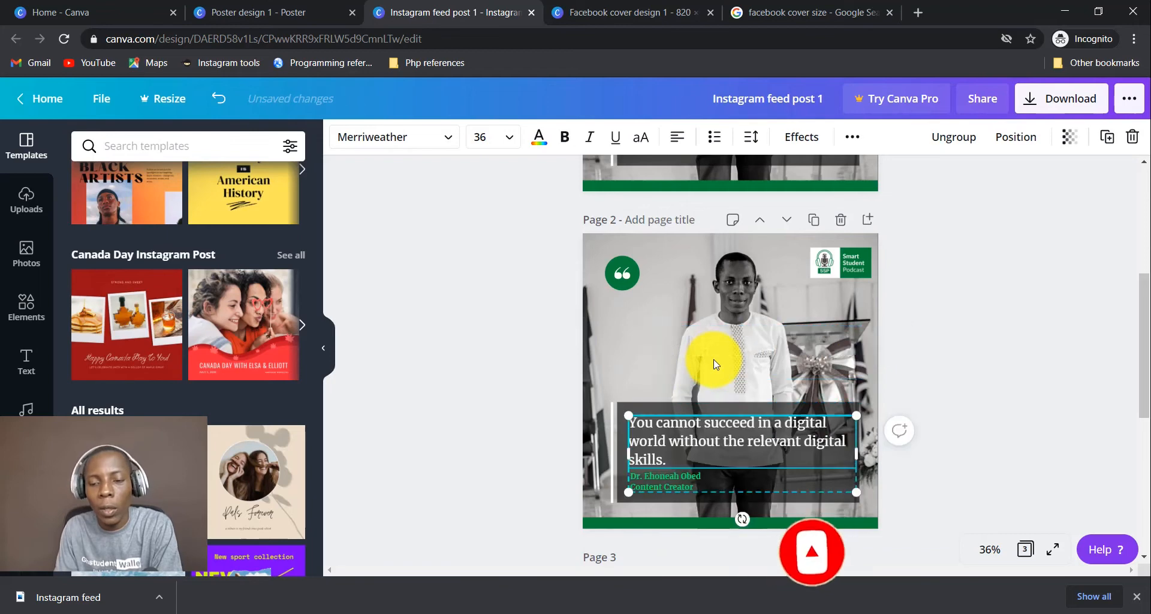
key(Escape)
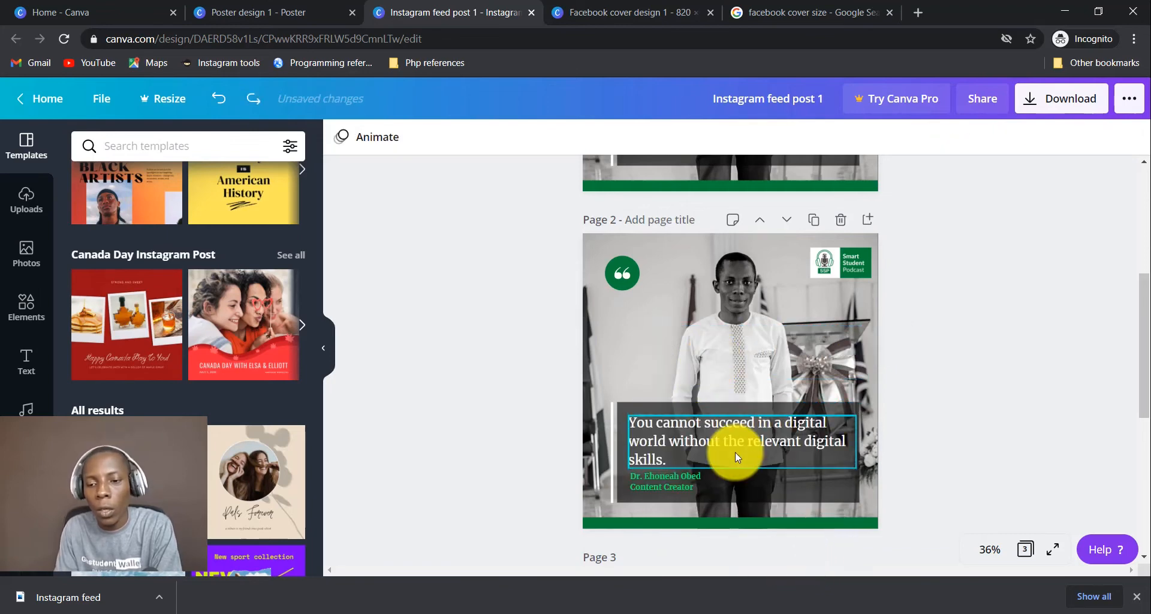
click(732, 445)
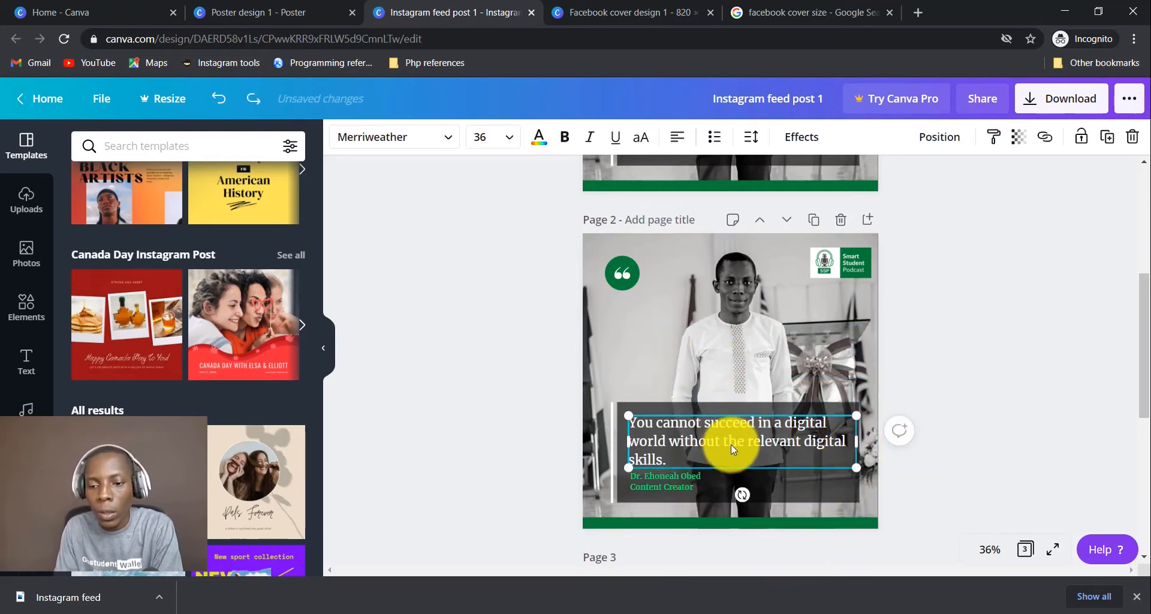
drag(731, 444, 731, 396)
key(ctrl+z)
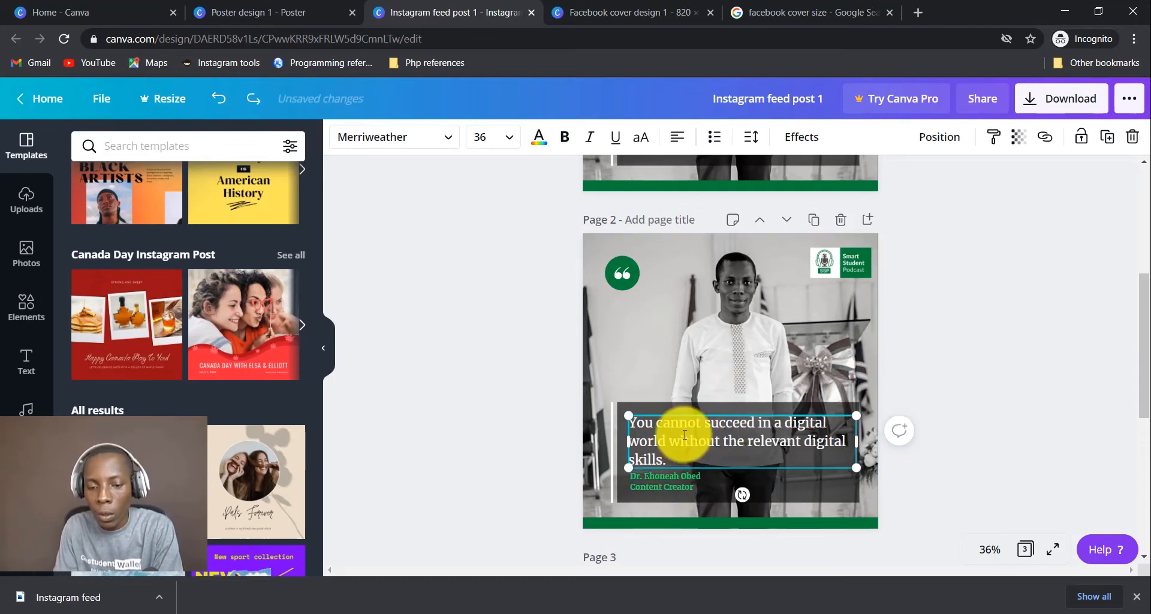
Add the author byline to the selection and group it with the quote via right-click.
shift+click(678, 489)
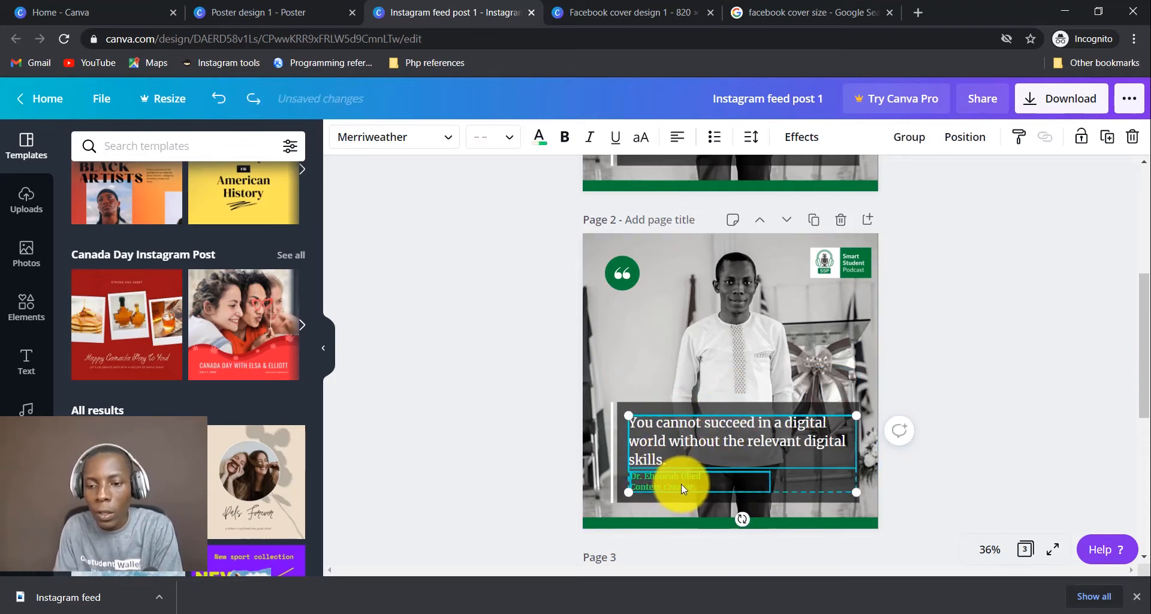
right_click(693, 460)
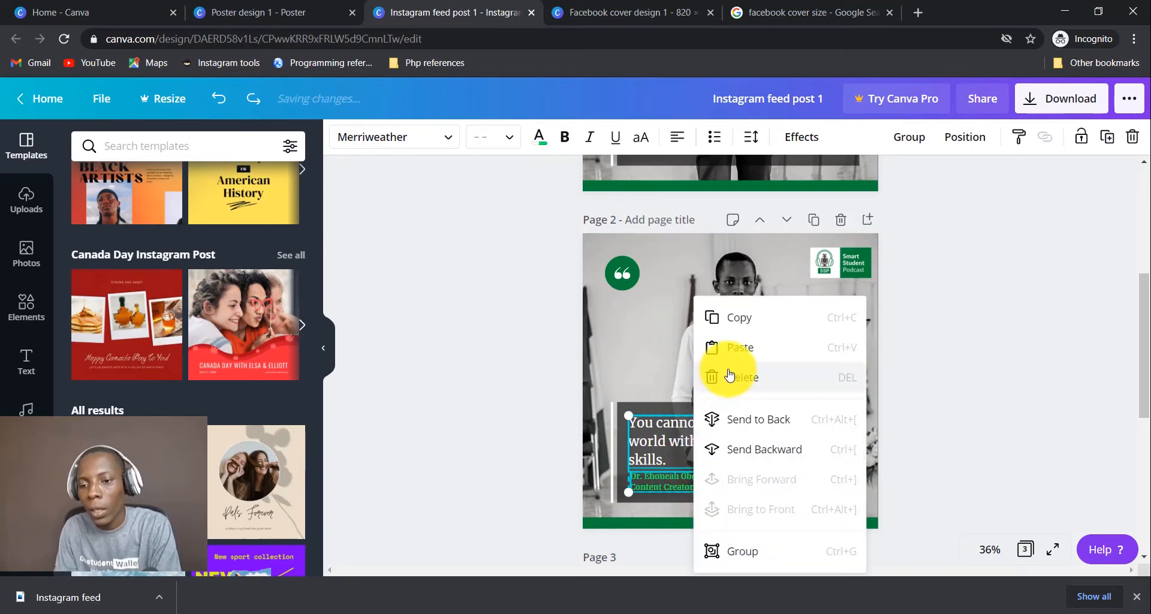
click(759, 555)
click(1007, 345)
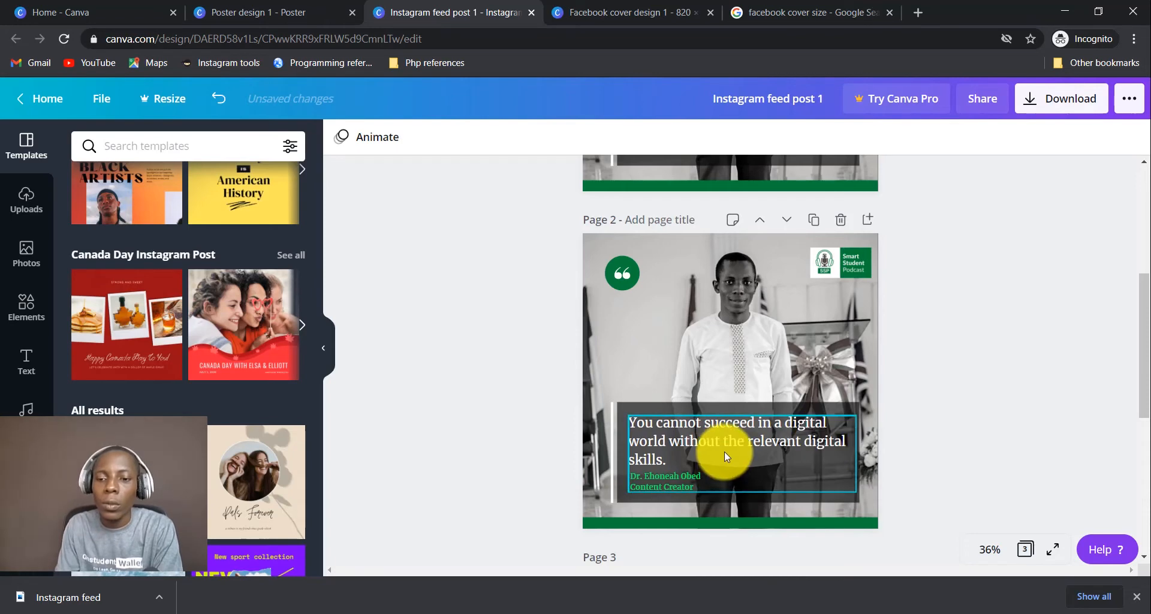
drag(724, 452, 749, 420)
key(ctrl+z)
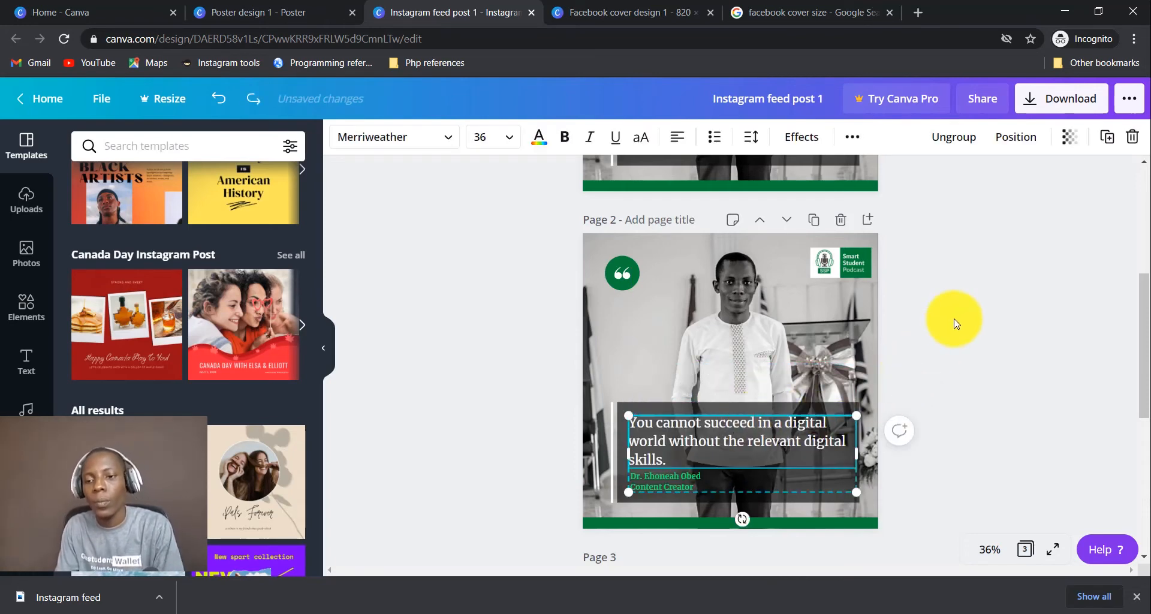
click(955, 324)
scroll(975, 358, up, 1)
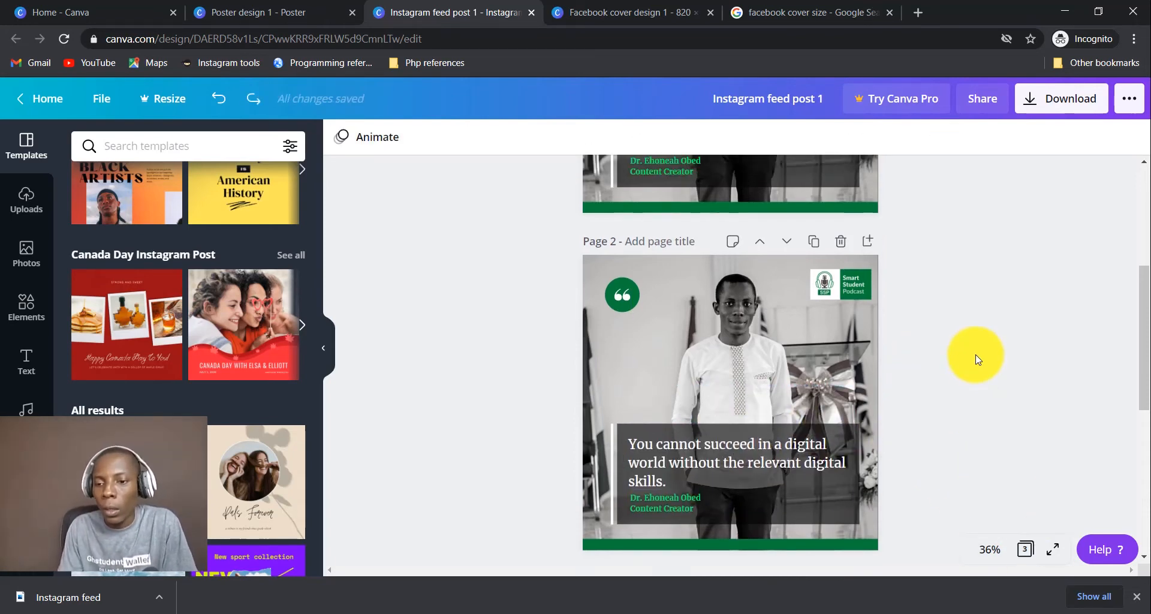
scroll(975, 358, down, 6)
click(746, 306)
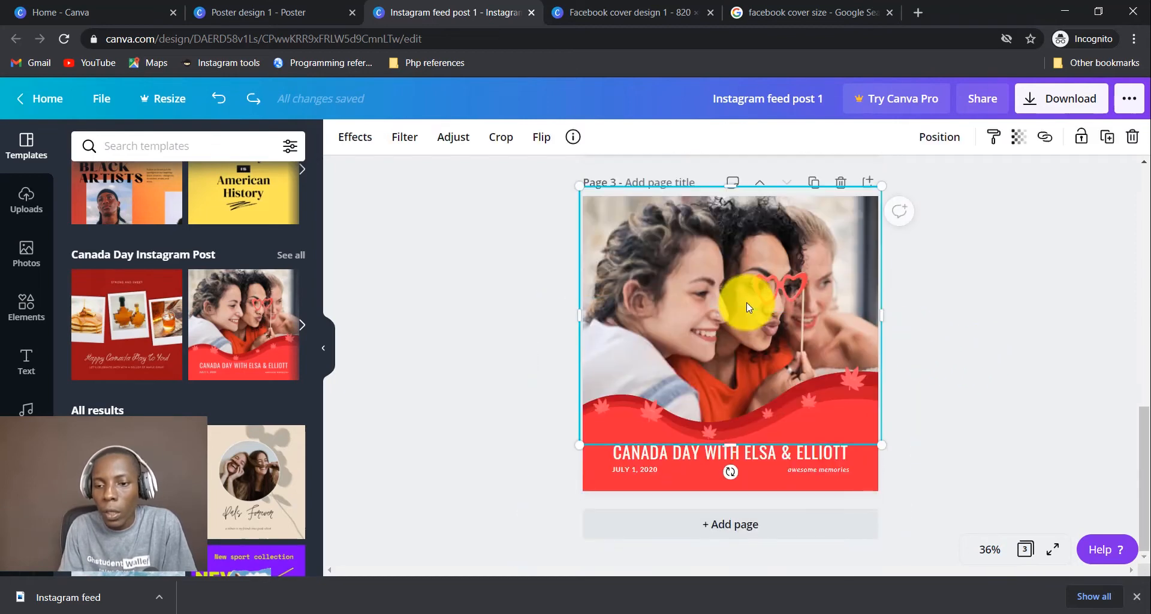
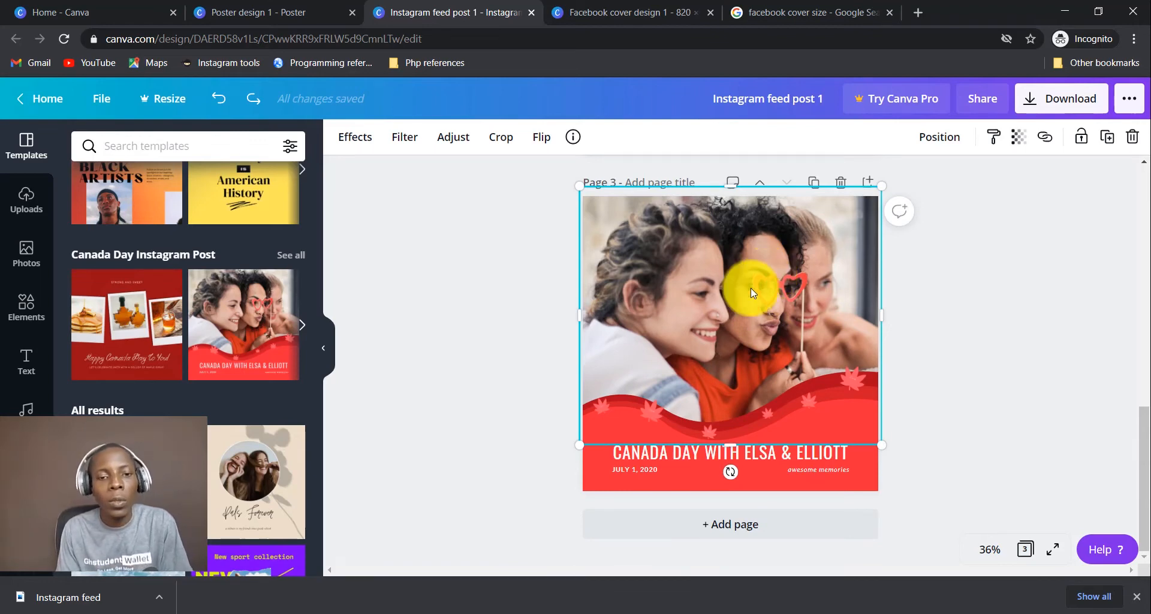
Search the Photos library for 'family' and scroll through the results.
click(24, 257)
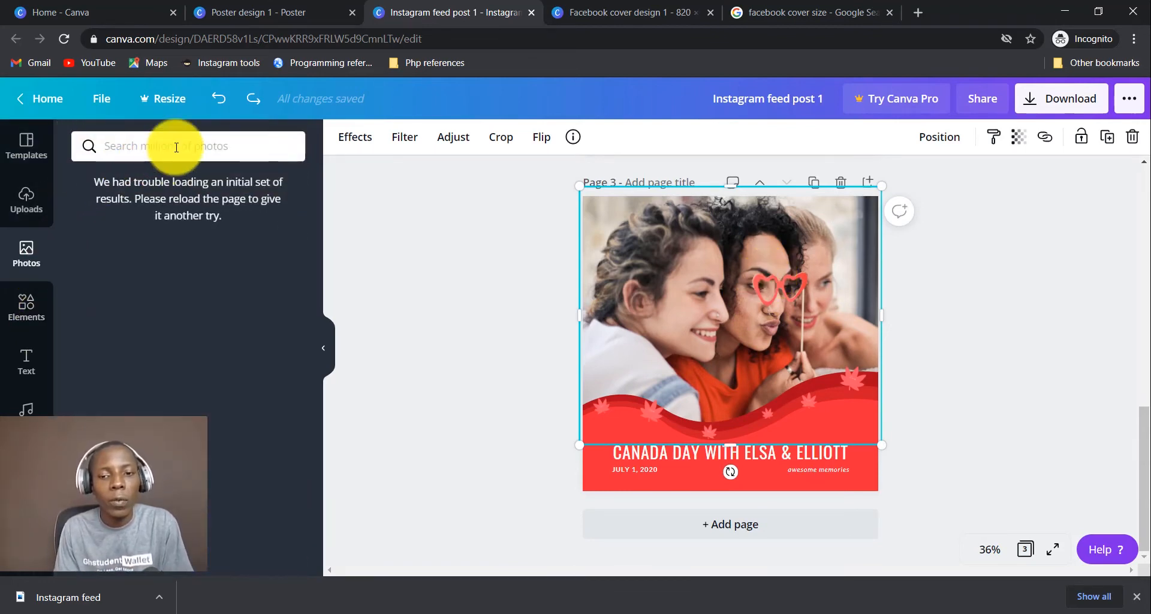
click(176, 147)
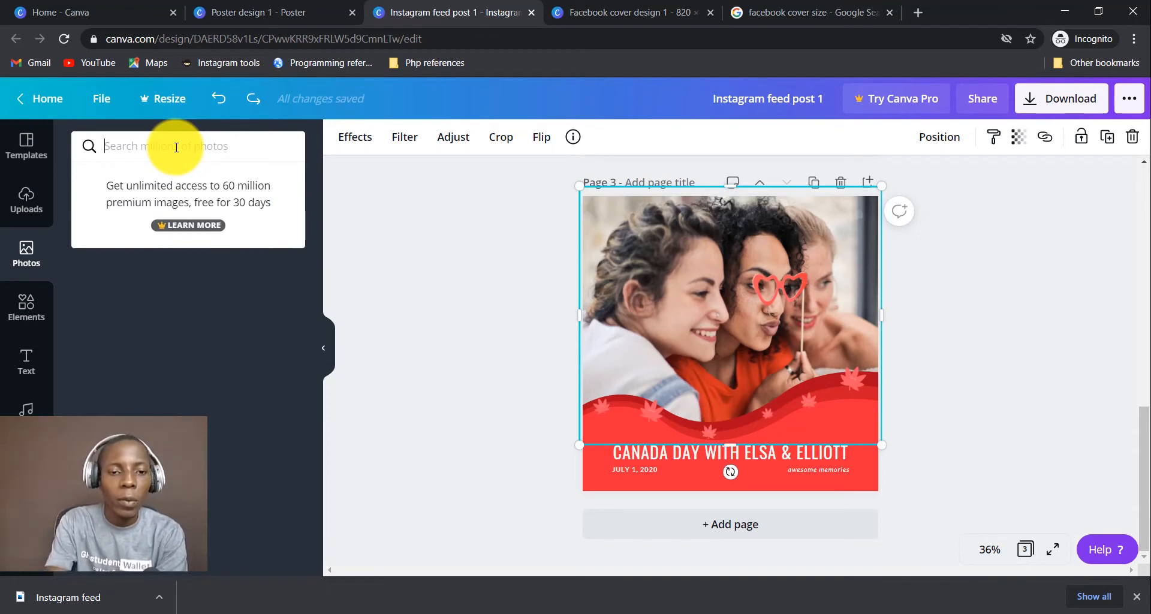
text(fam)
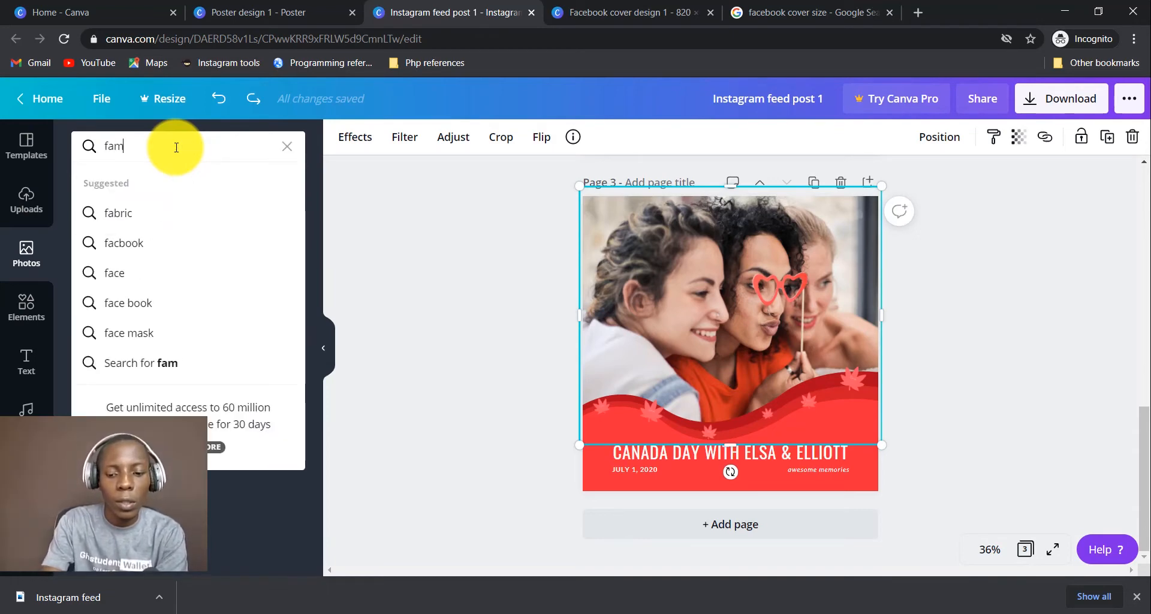
text(ily)
key(Return)
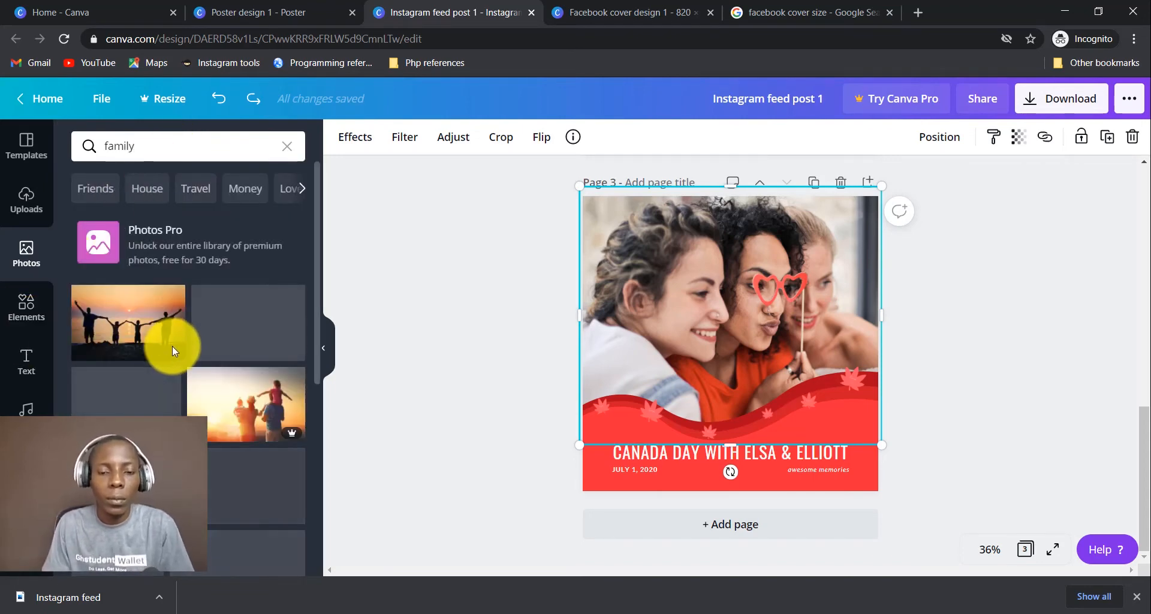
scroll(230, 389, down, 1)
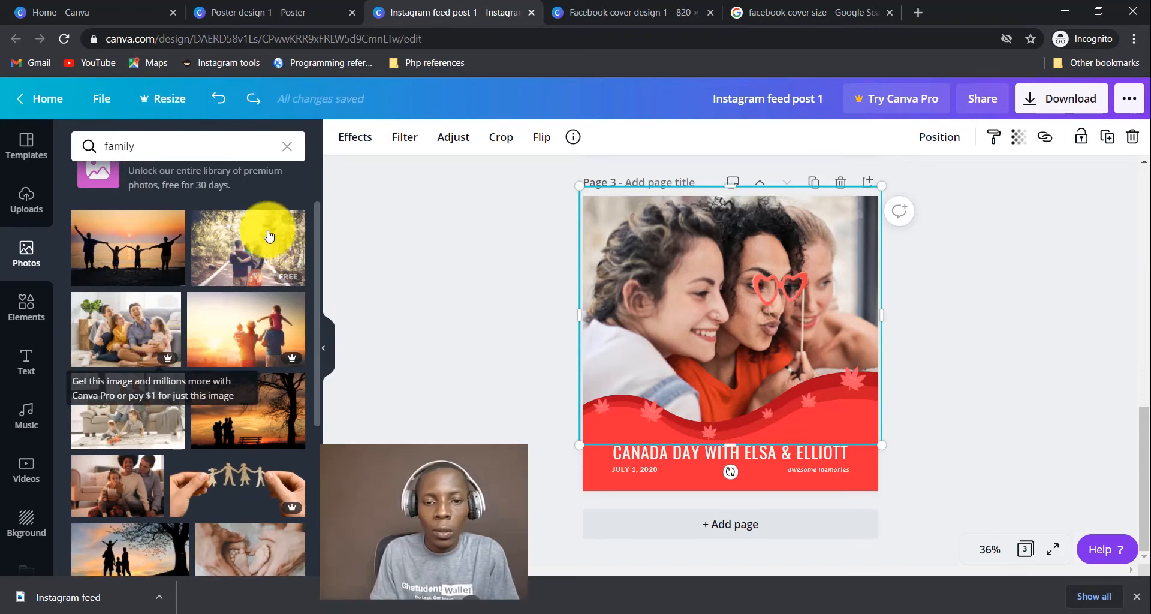
Add the living-room family photo and delete the old photo of three women.
click(118, 418)
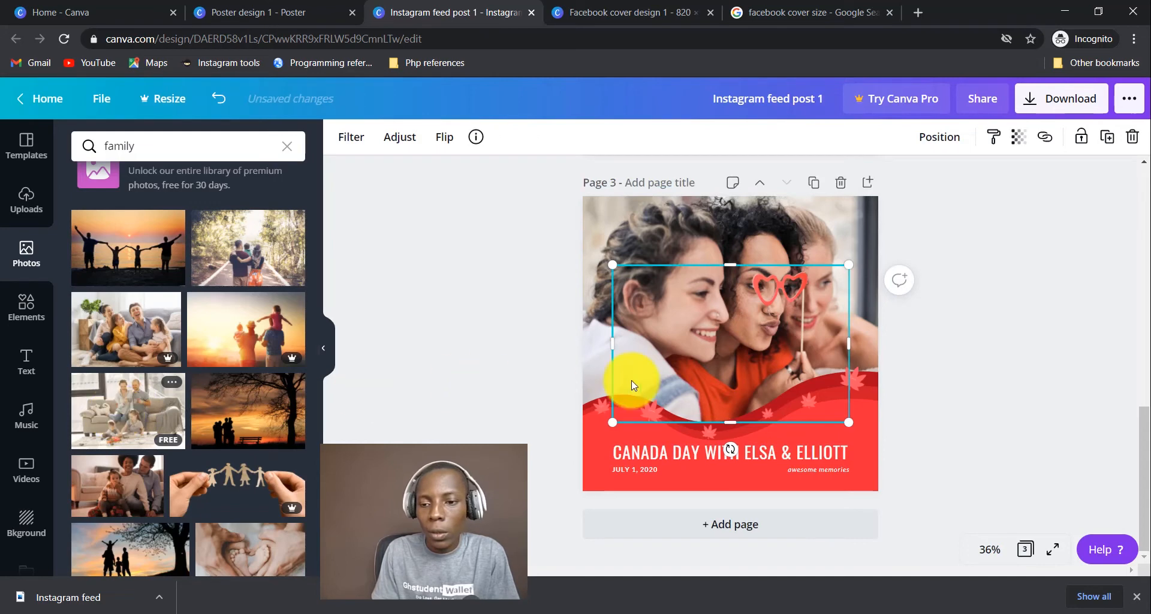
click(734, 231)
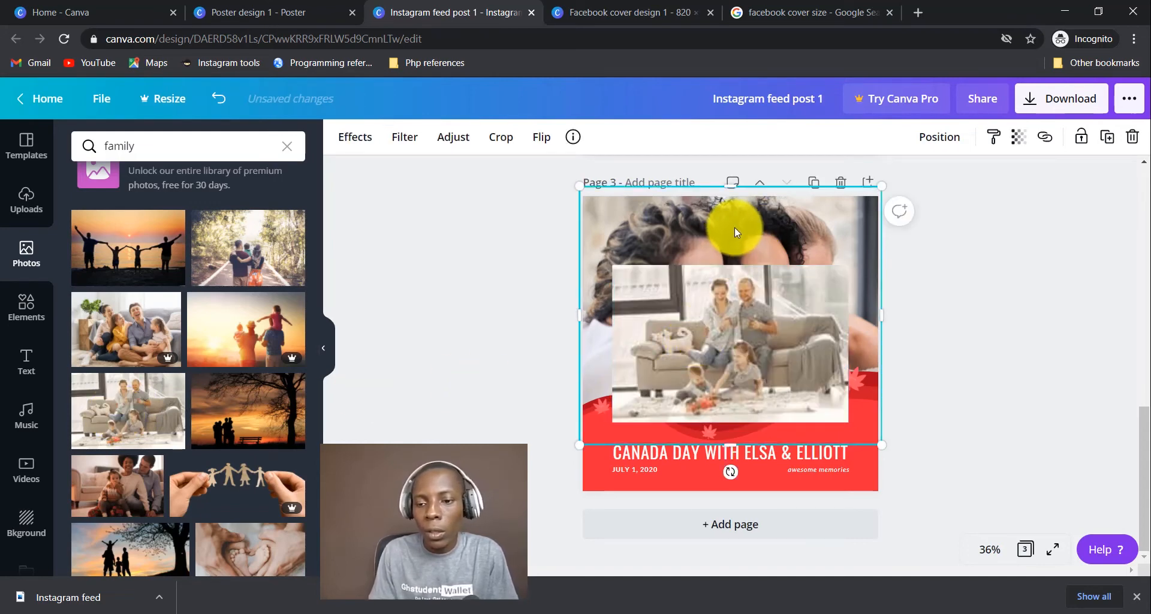
key(Delete)
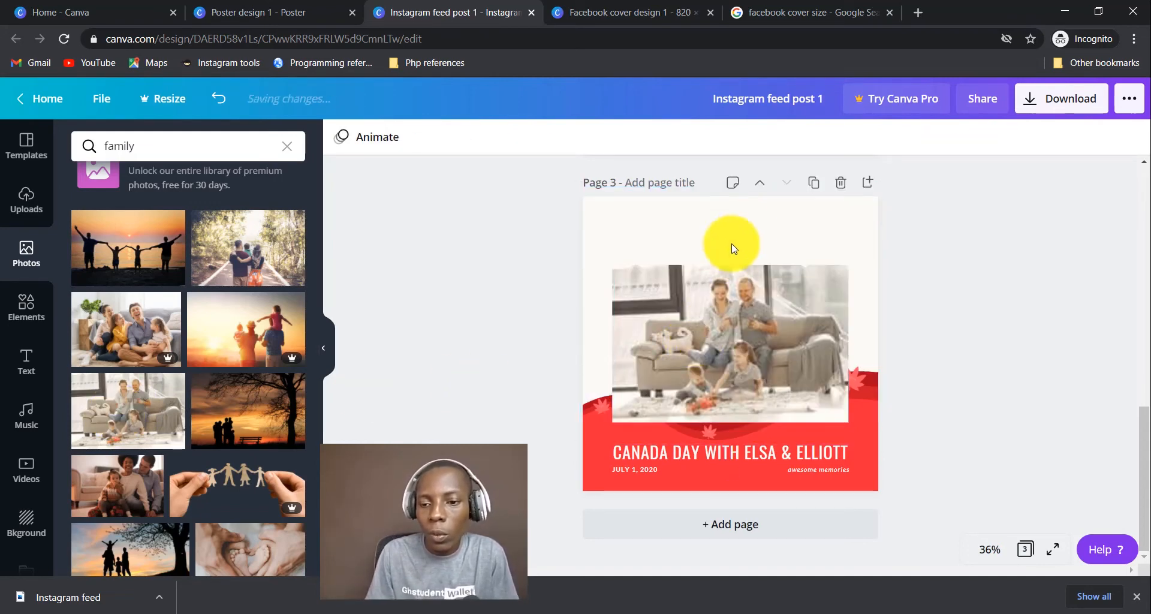
Move and enlarge the family photo so it fills the top of page 3.
drag(735, 361, 706, 292)
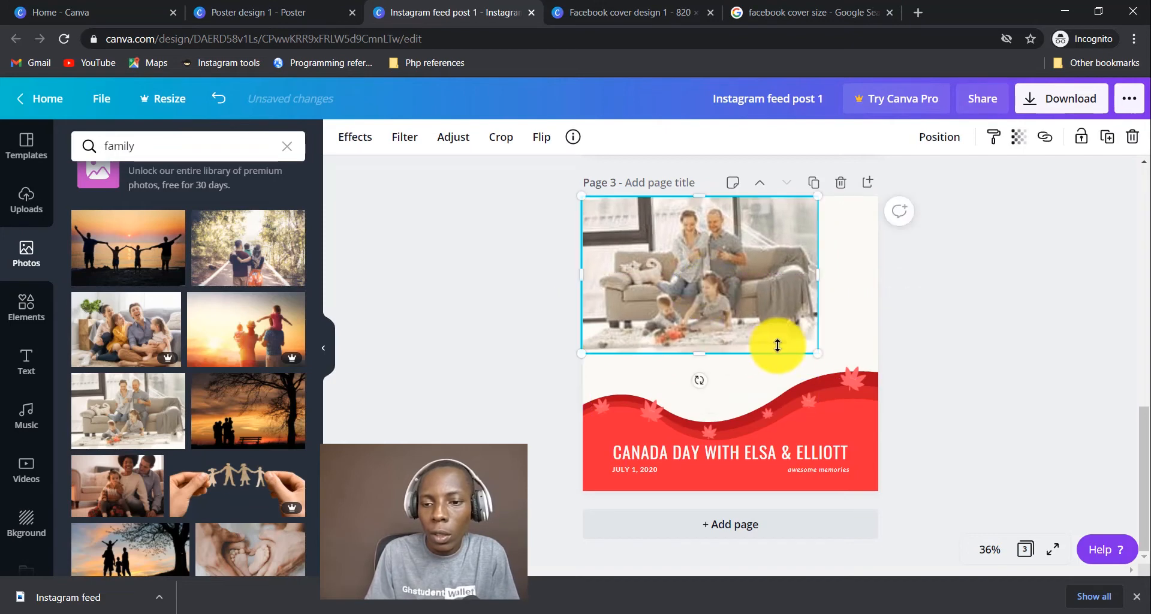
drag(815, 357, 936, 430)
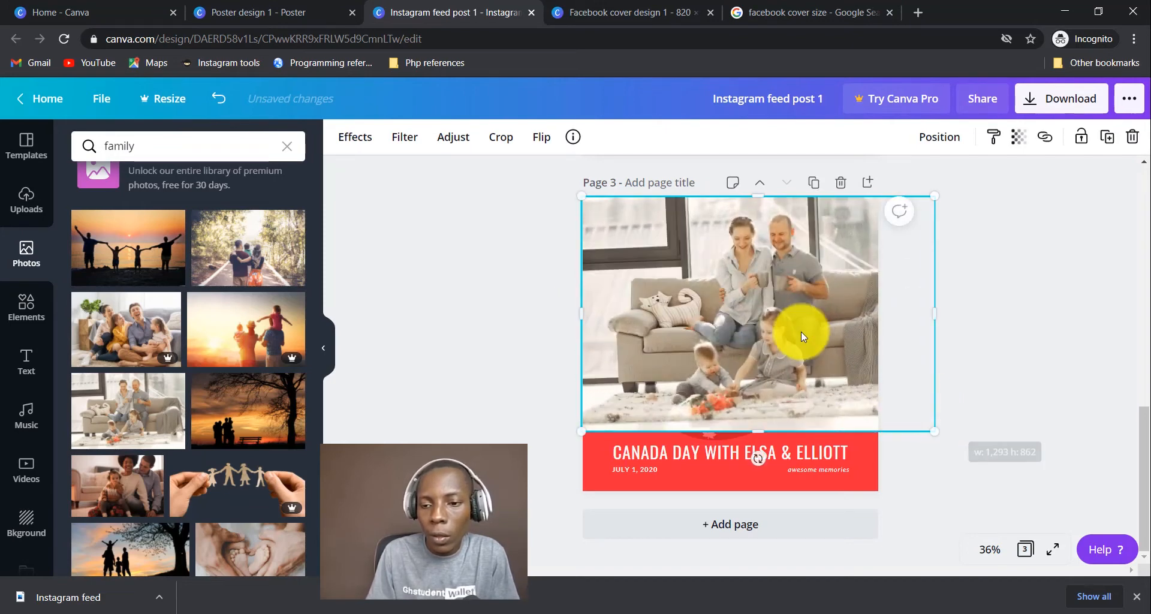
mouse_move(800, 332)
mouse_down()
mouse_move(775, 332)
mouse_move(772, 343)
mouse_move(804, 334)
mouse_up()
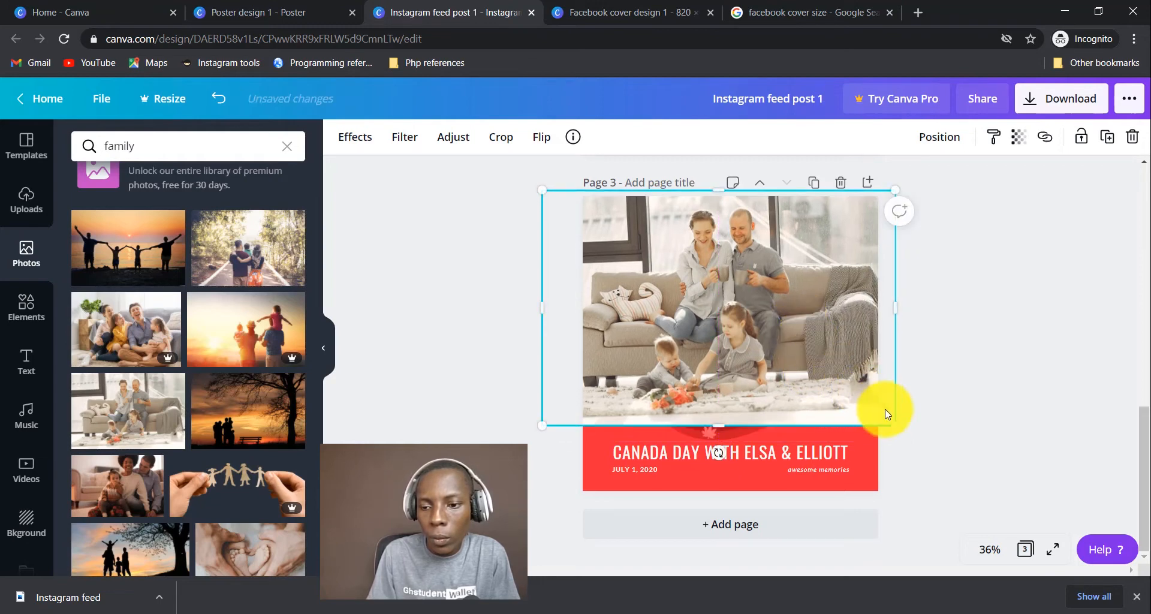
drag(894, 426, 919, 442)
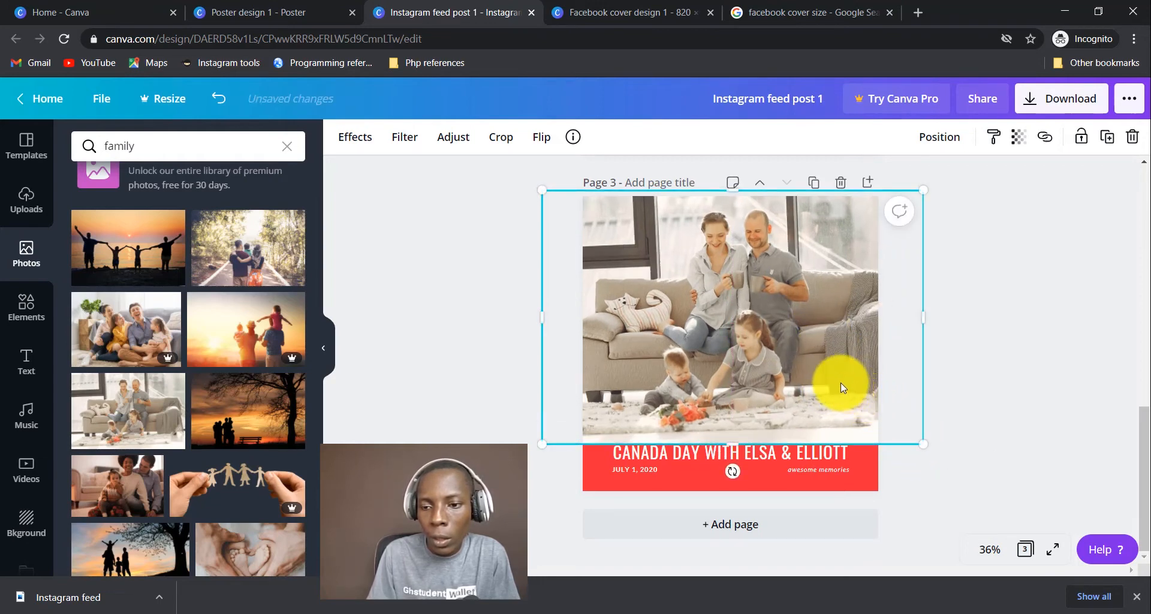
drag(837, 385, 830, 377)
click(965, 478)
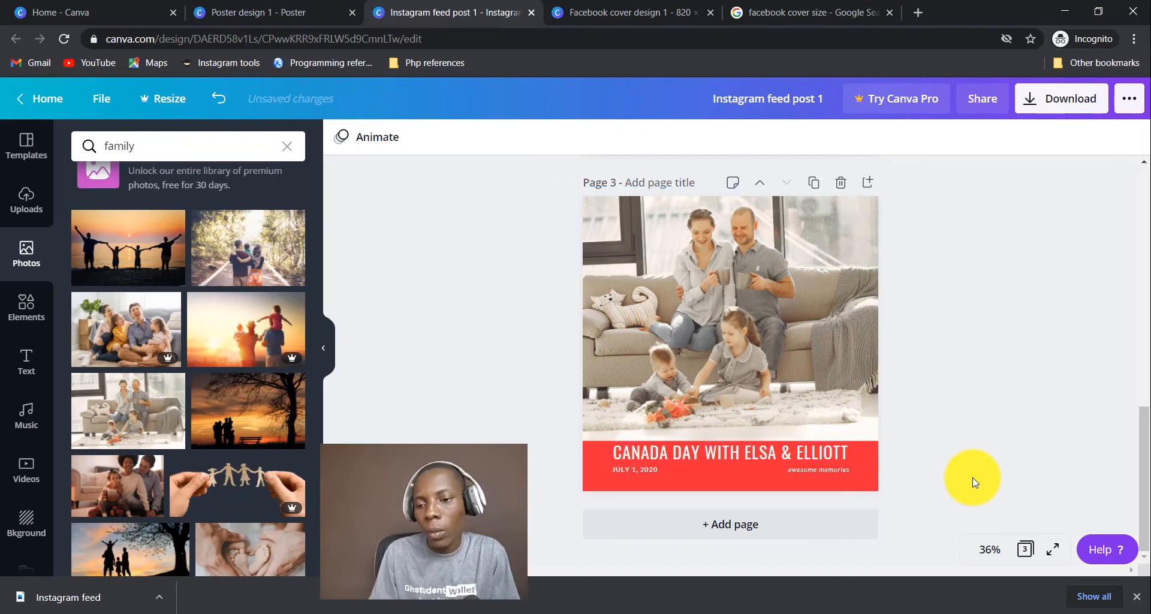
click(725, 311)
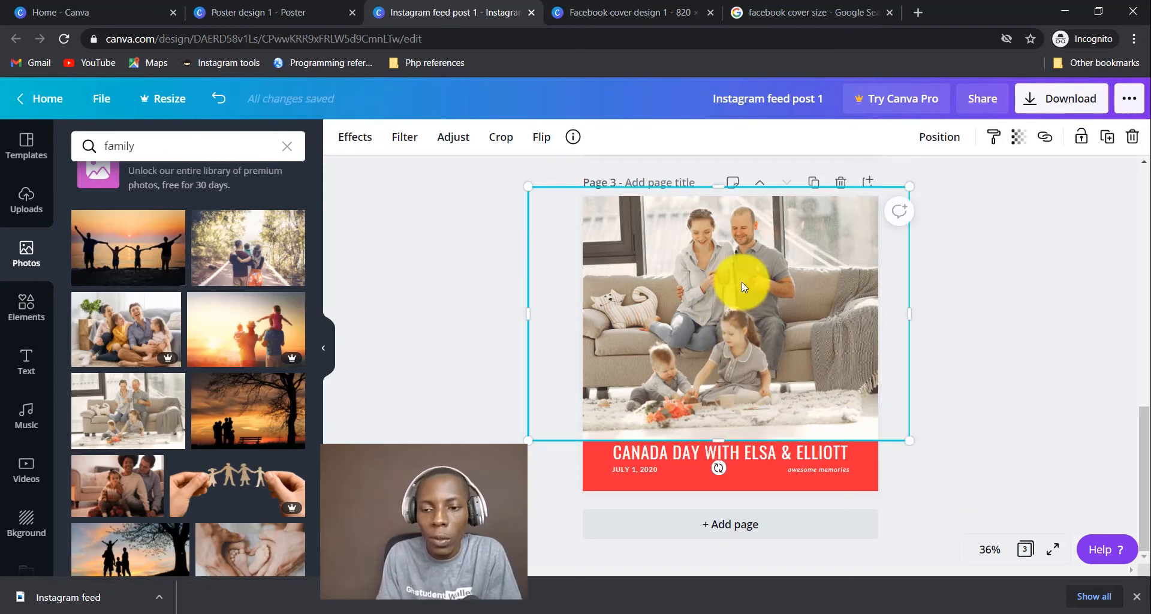
Send the family photo behind the red wave banner.
right_click(750, 298)
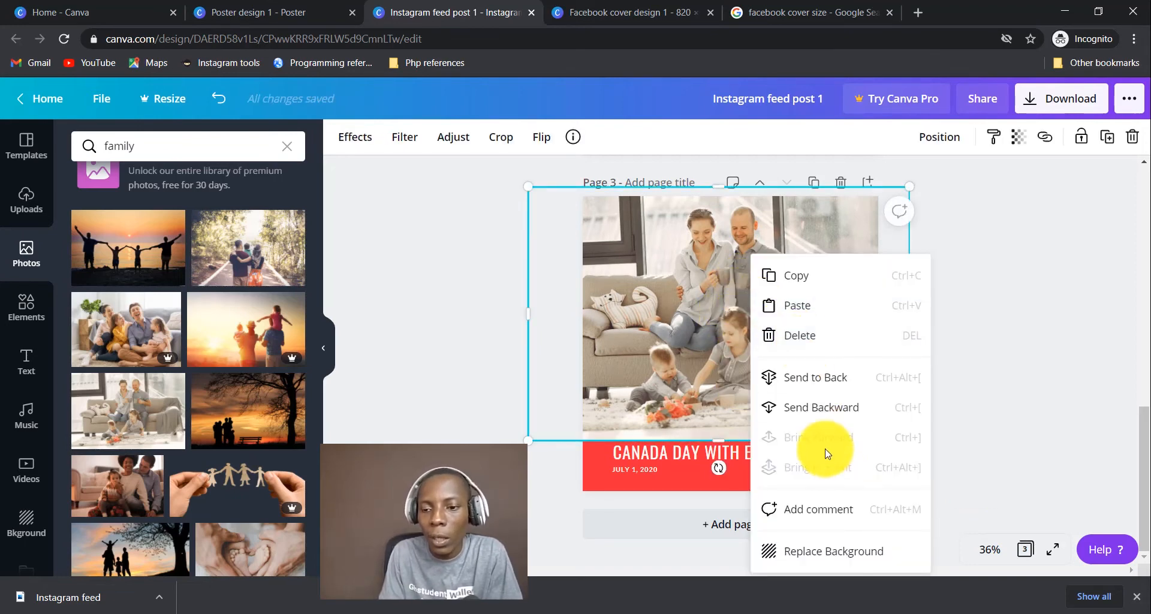
click(816, 379)
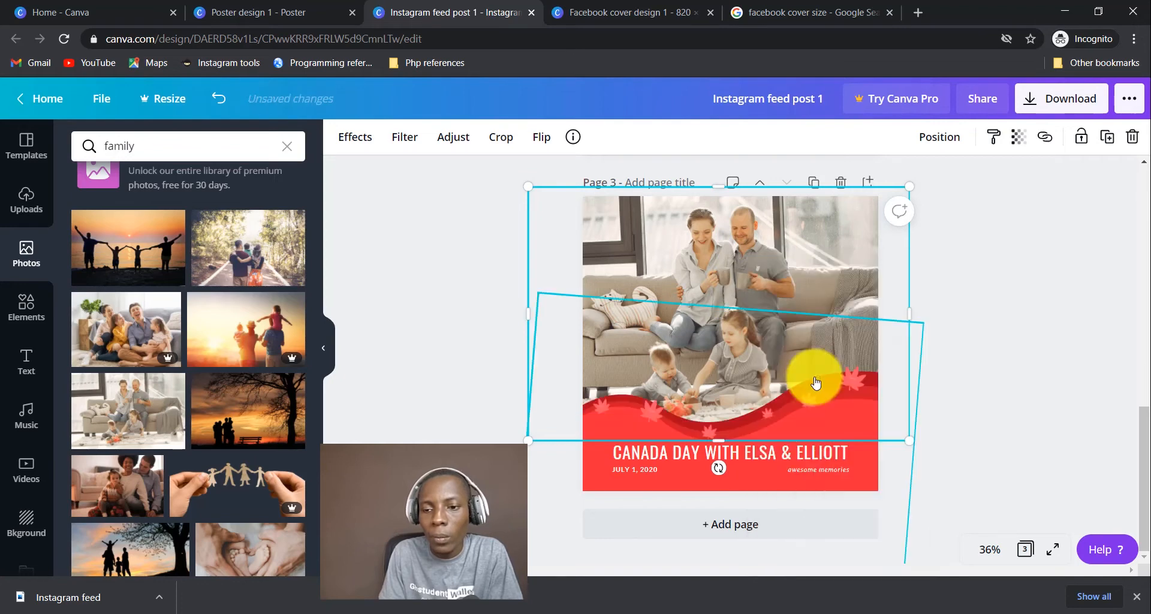
click(973, 284)
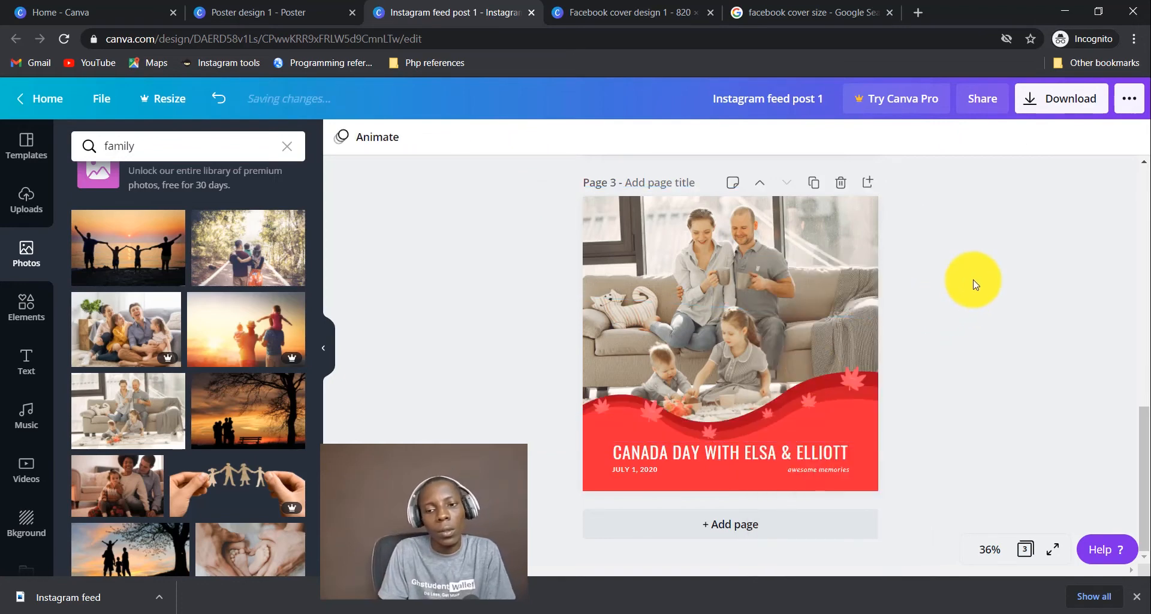
Select the whole banner group and recolour its speckled wave fill dark green.
click(739, 465)
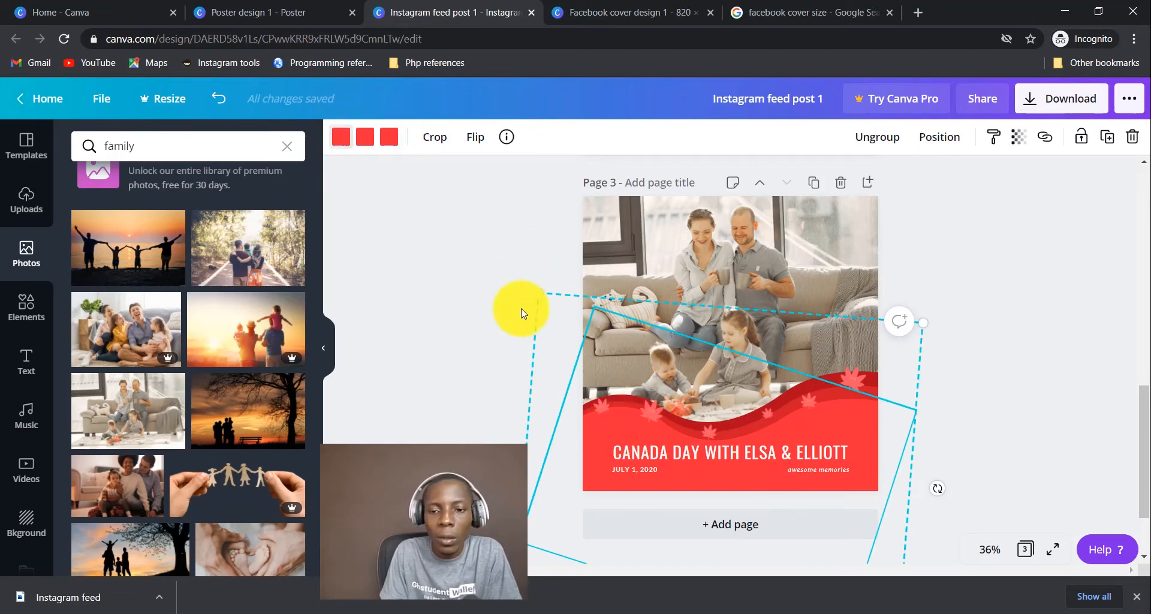
drag(843, 396, 812, 247)
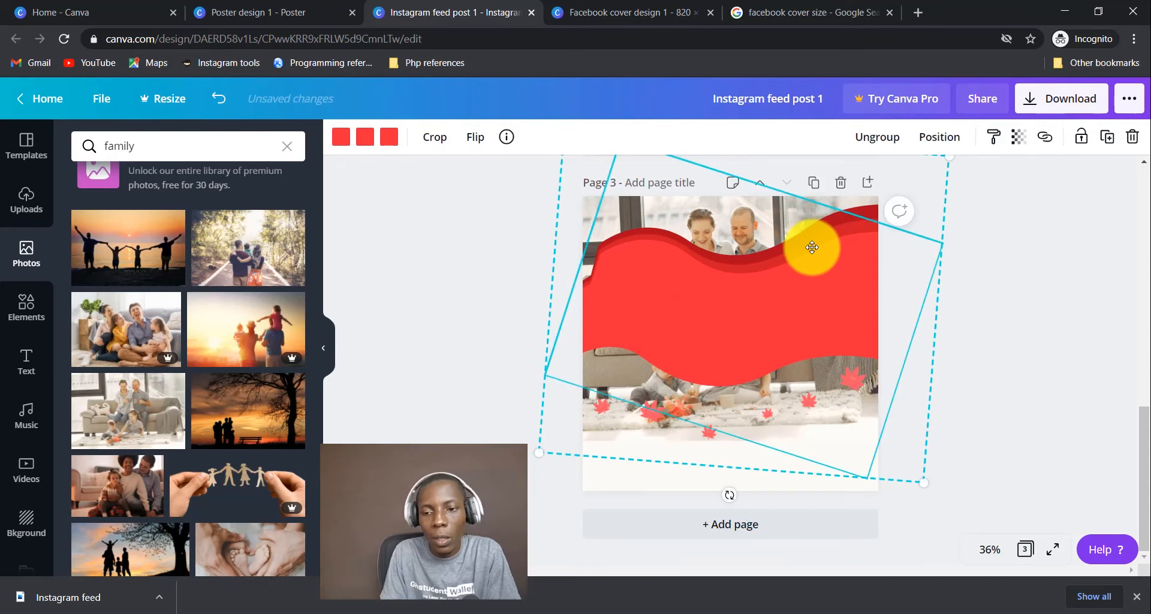
key(ctrl+z)
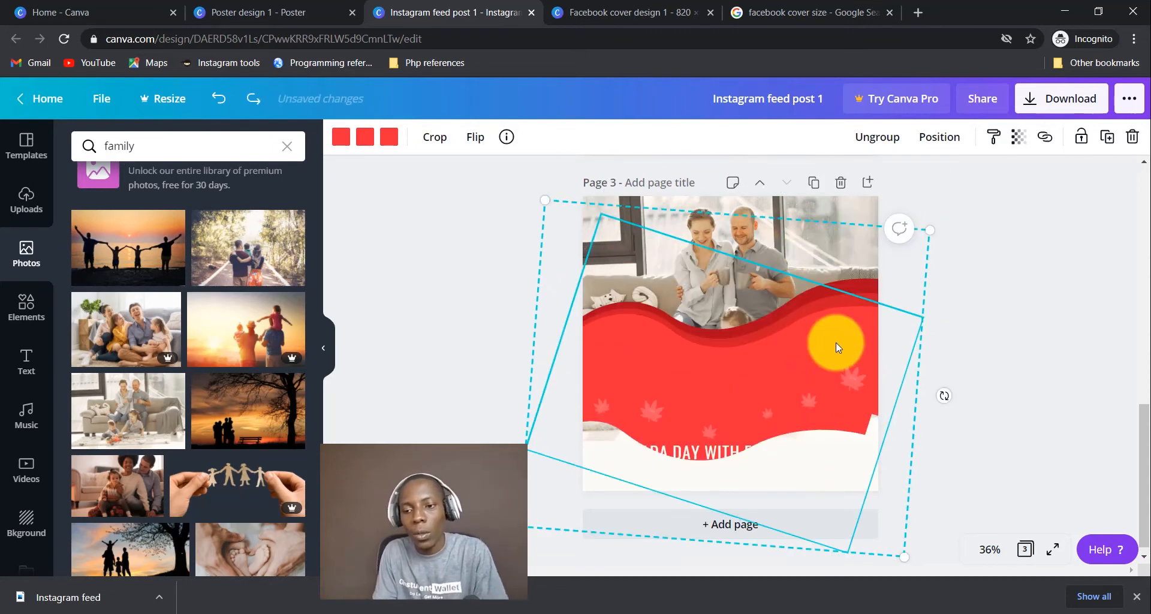
click(803, 403)
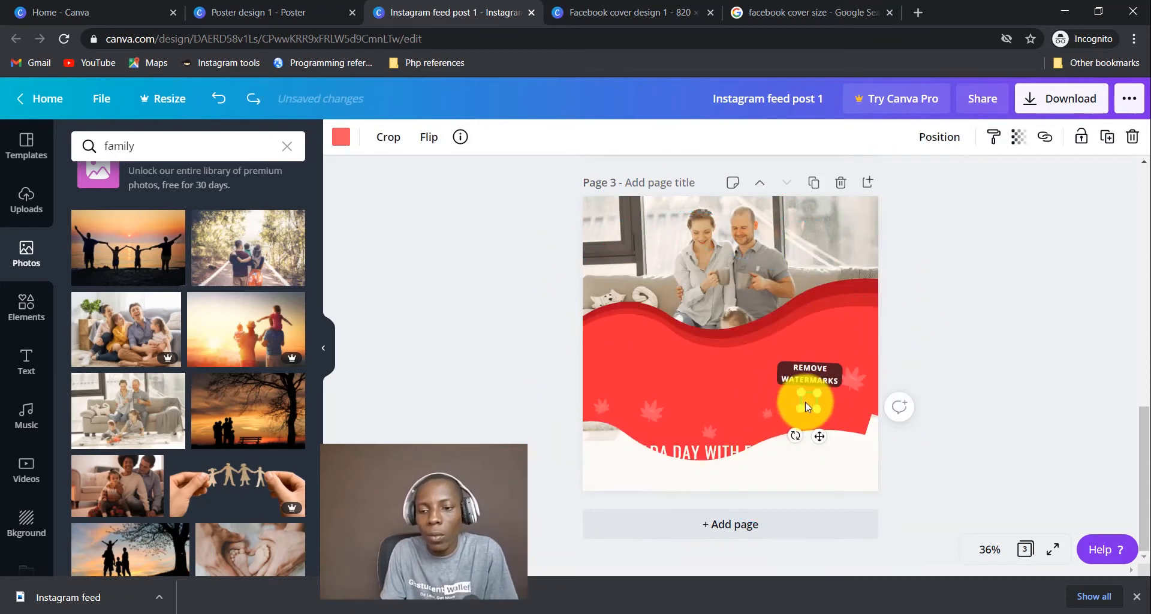
click(851, 359)
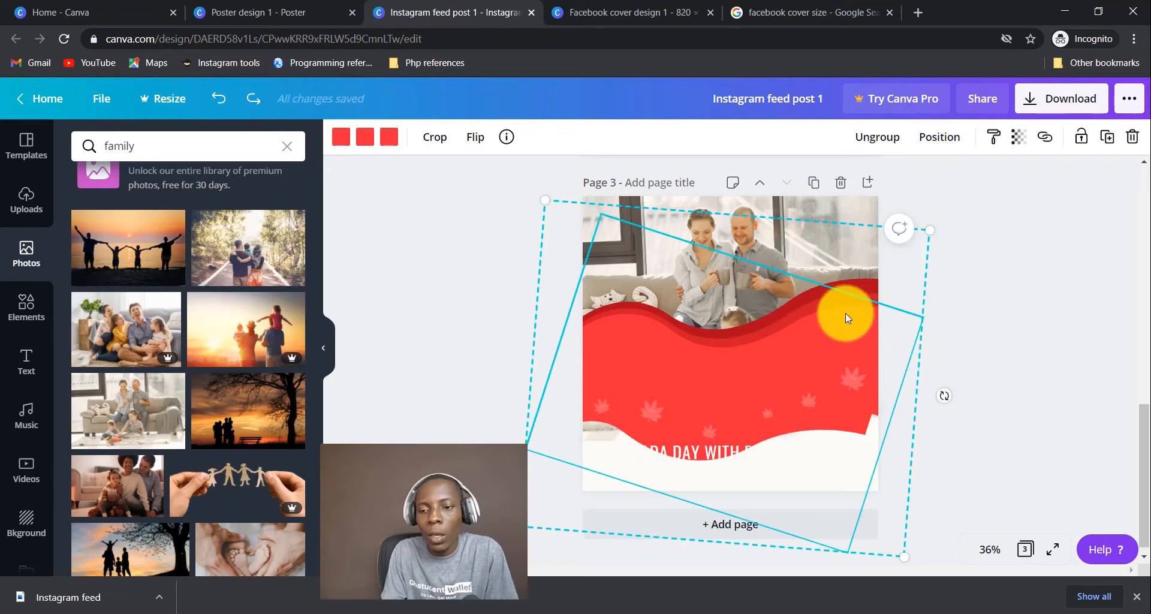
right_click(788, 329)
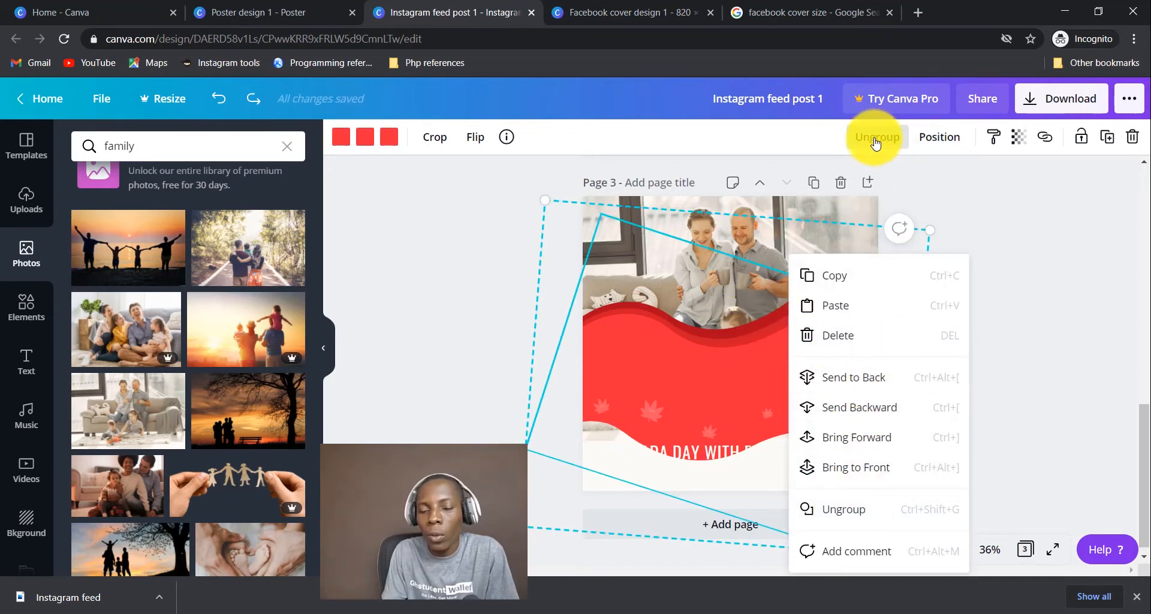
click(722, 352)
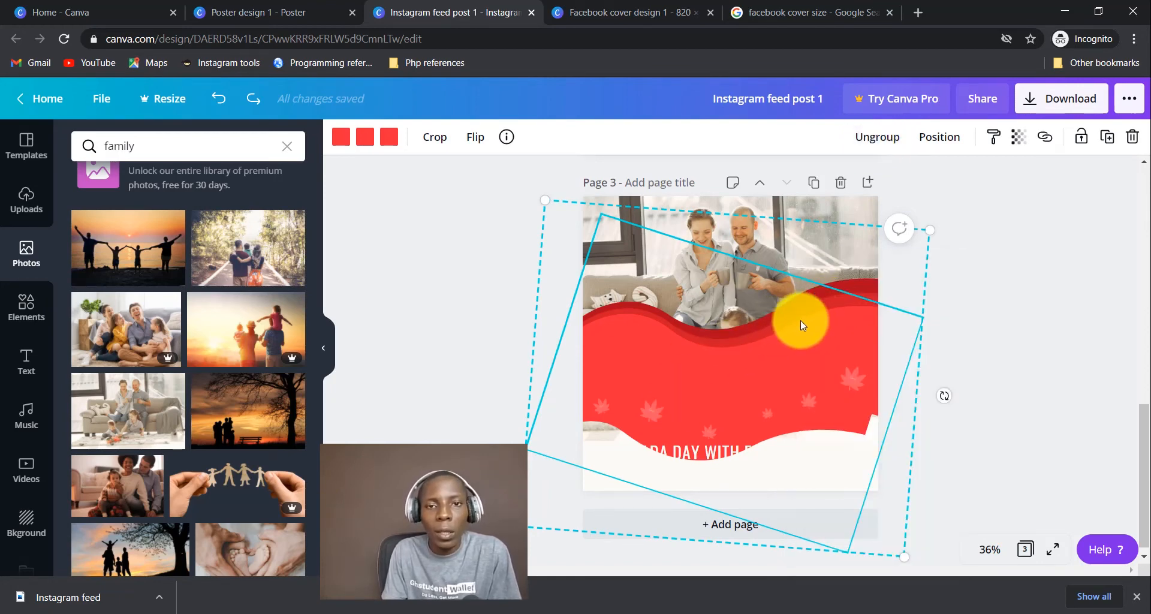
click(345, 140)
click(135, 288)
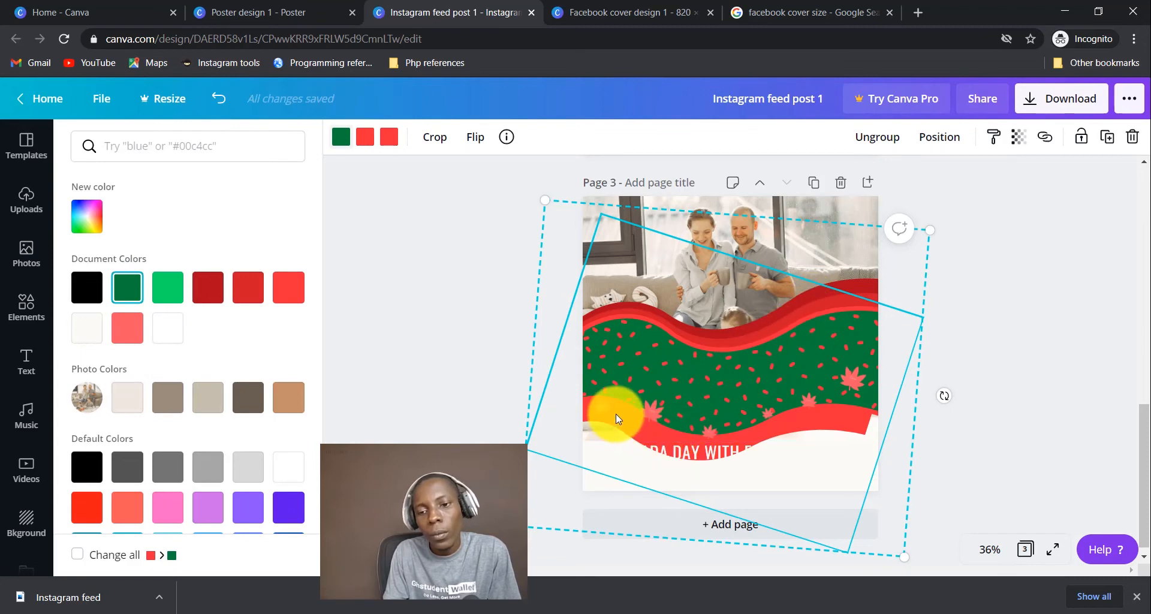
Turn the banner's lower red band bright green and the remaining red wave dark green.
click(364, 136)
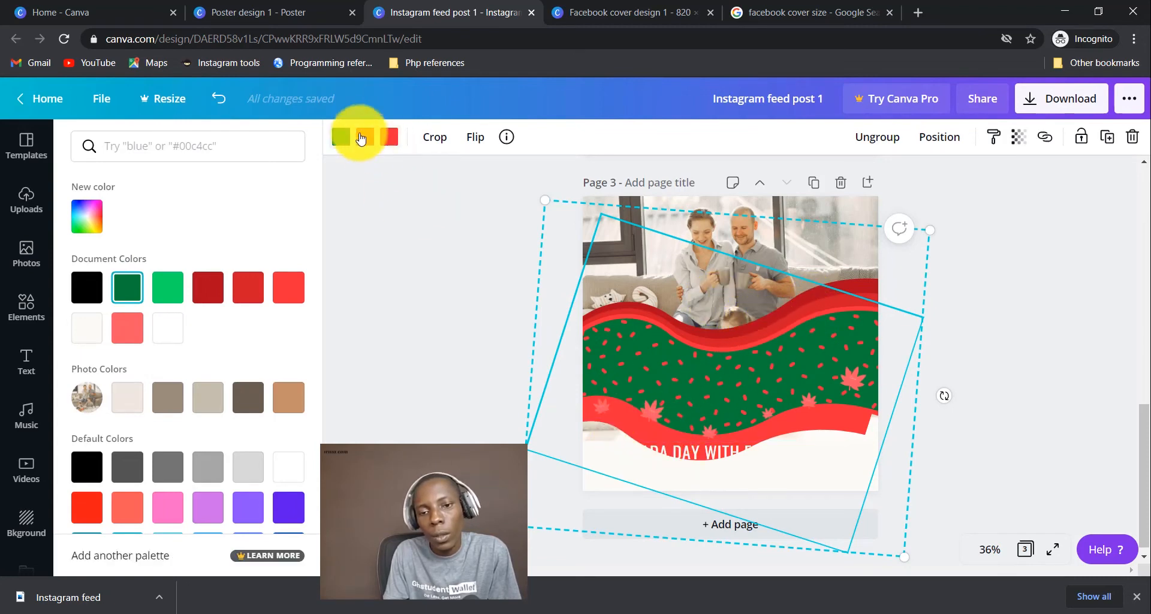
click(162, 287)
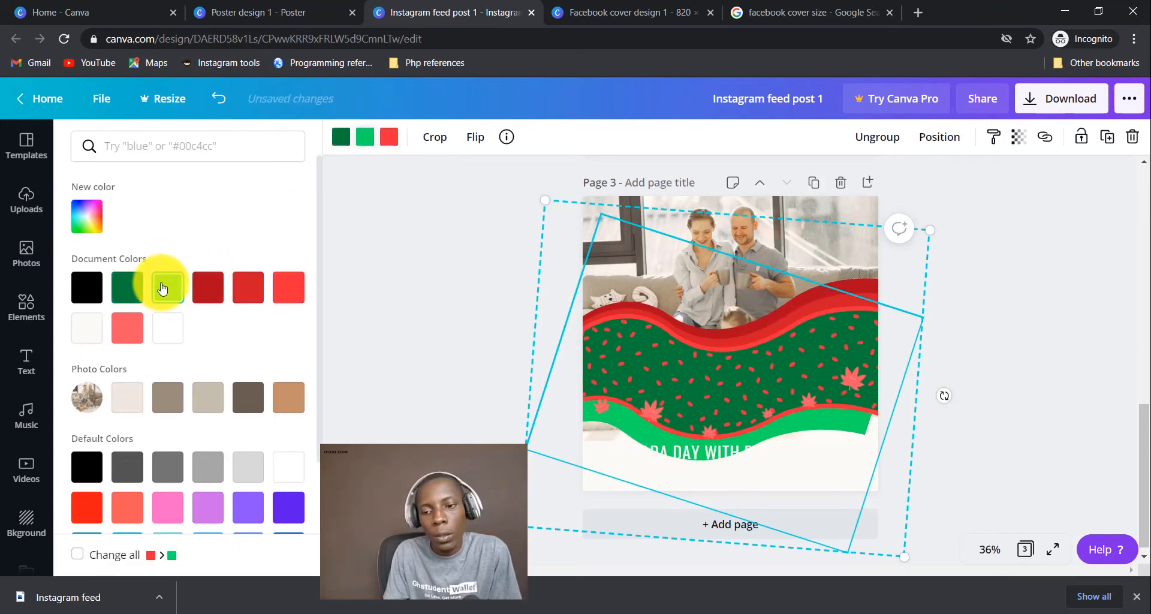
click(389, 136)
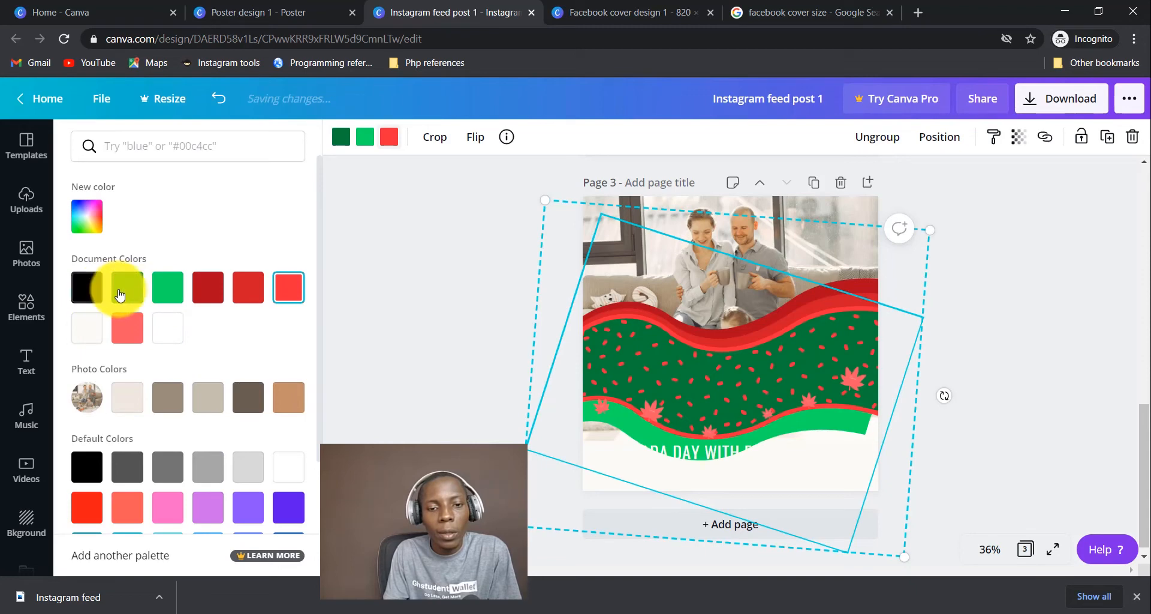
click(119, 294)
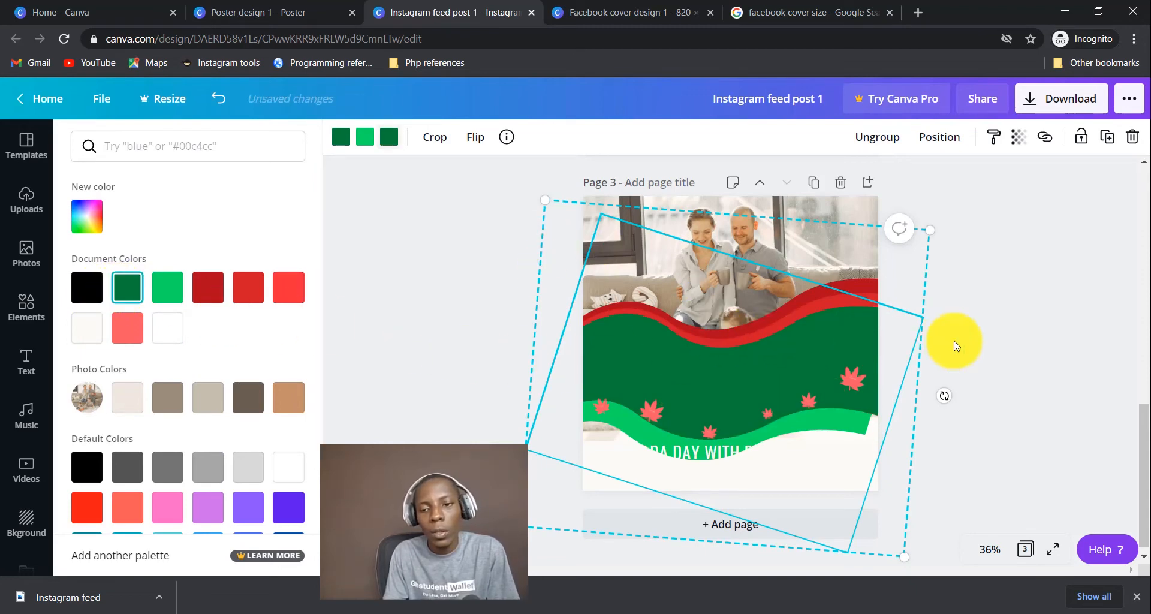
click(1040, 318)
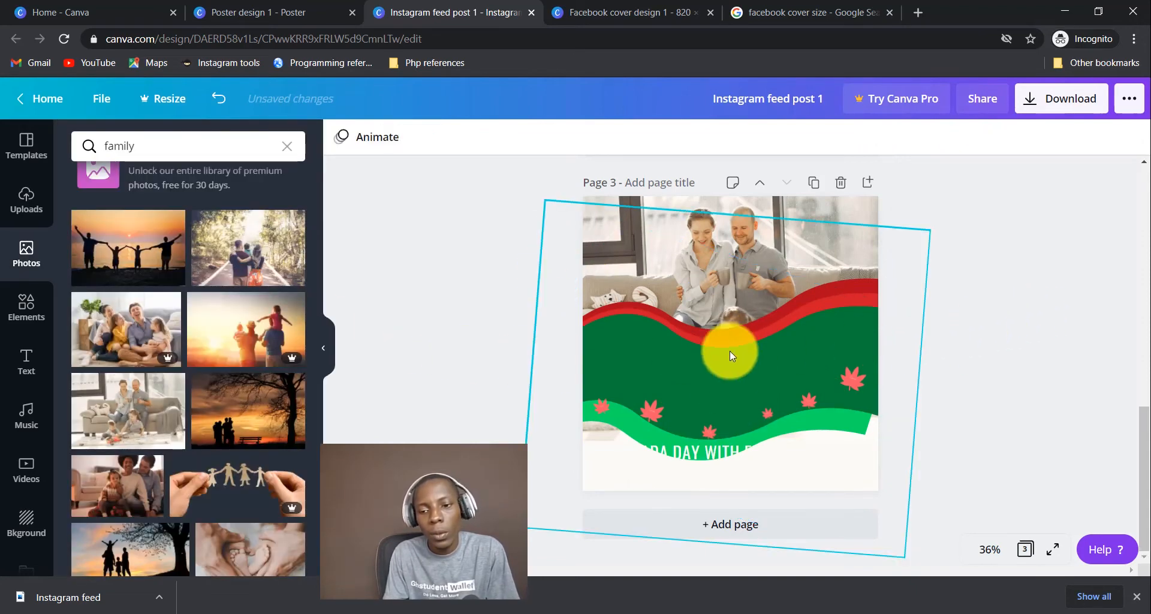
Move the banner down, then undo the move and colour changes to restore the original red.
click(742, 328)
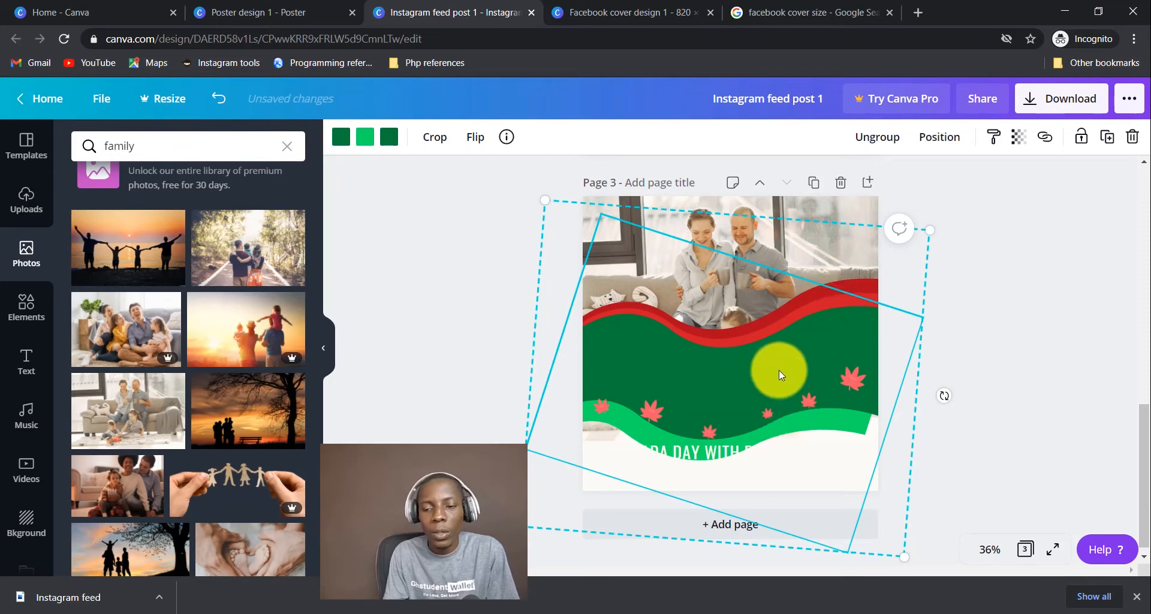
drag(779, 369, 777, 421)
key(ctrl+z)
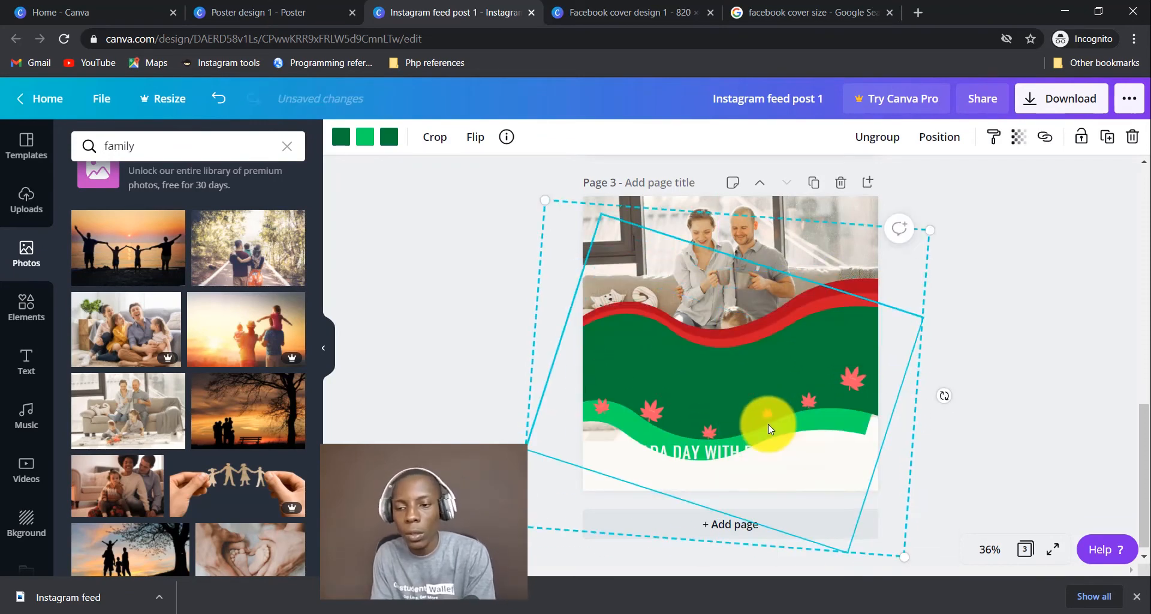
key(ctrl+z)
key(ctrl+z)
key(ctrl+z)
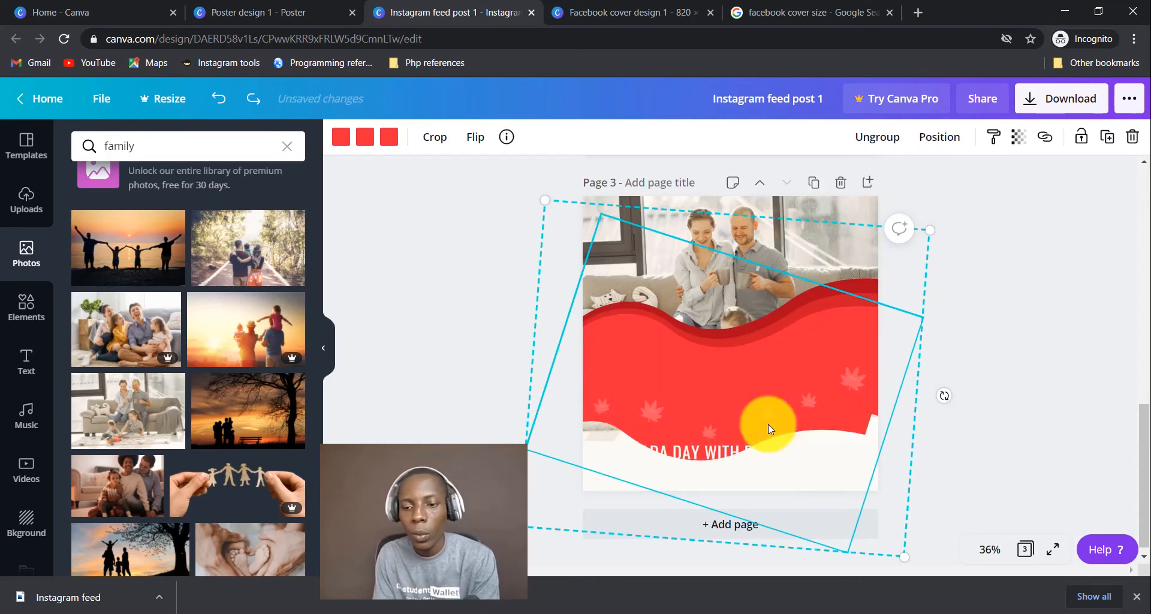
key(ctrl+z)
Ungroup the wave design into separate pieces.
click(995, 352)
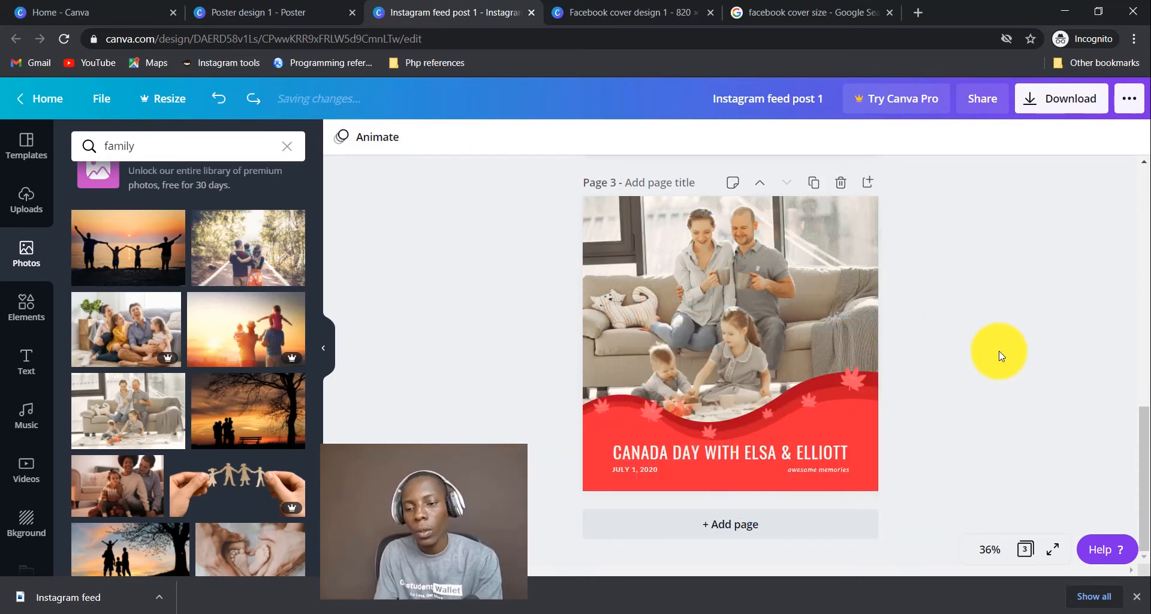
click(825, 403)
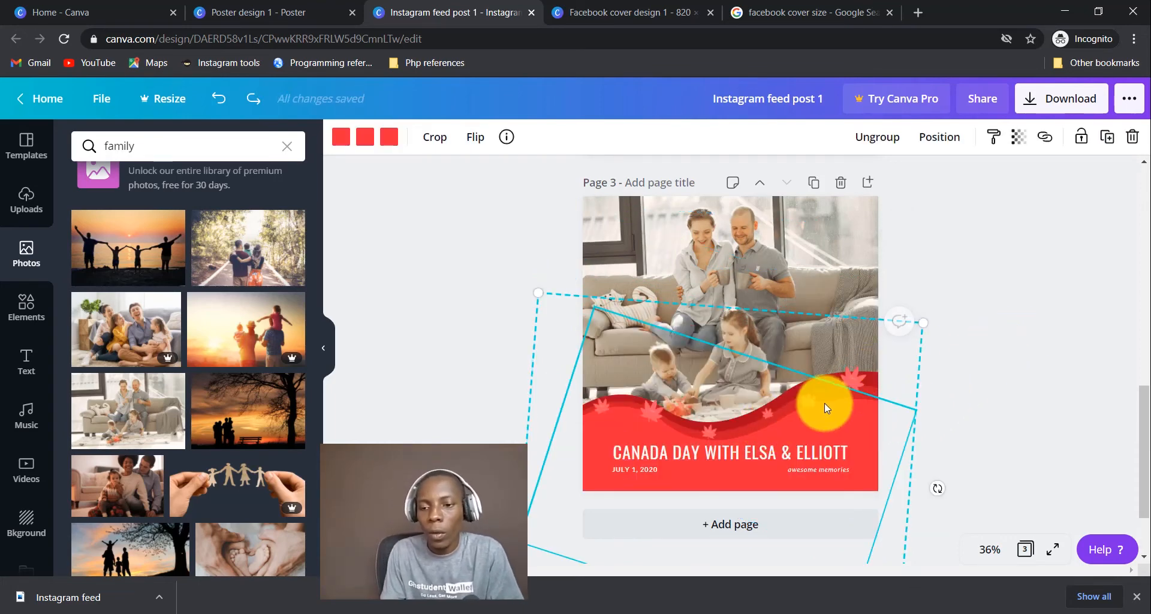
click(875, 147)
click(1099, 437)
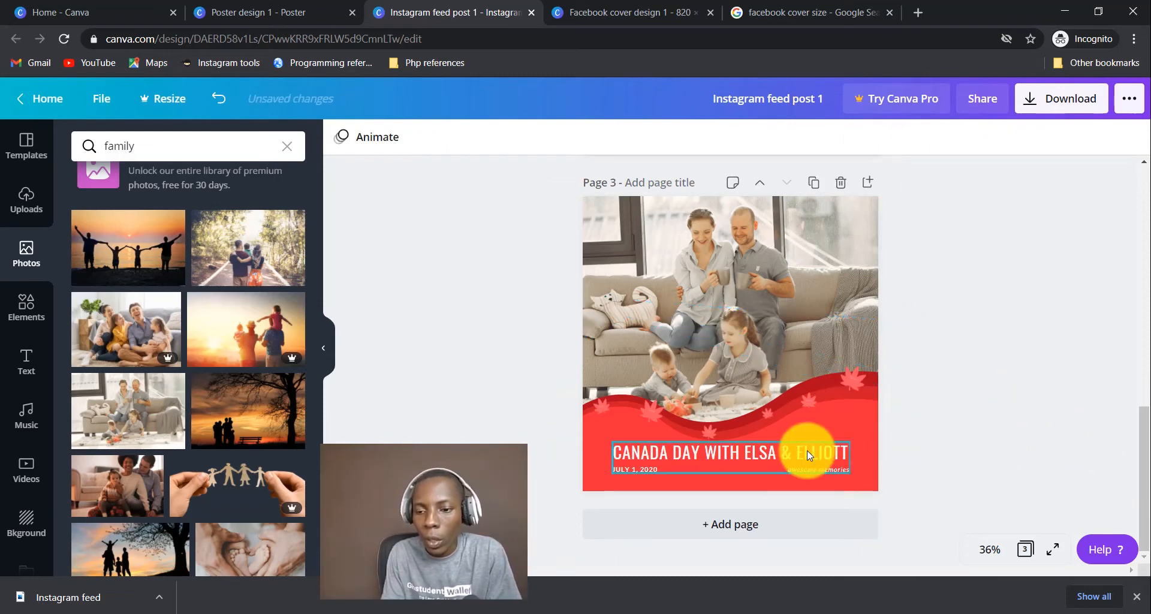
click(851, 428)
click(1020, 414)
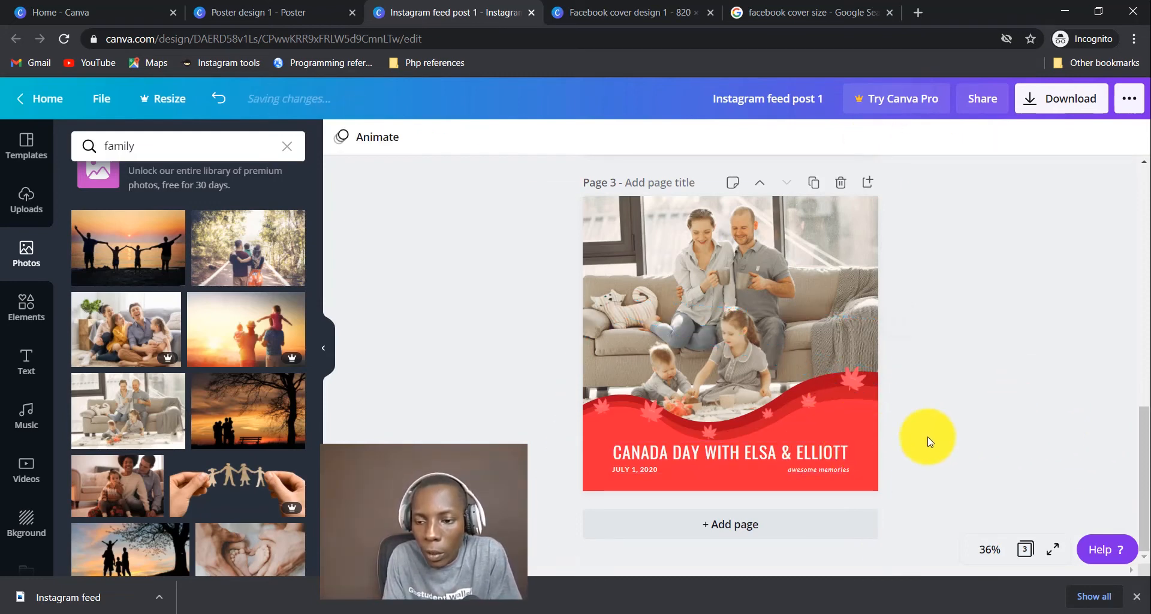
click(859, 435)
click(1029, 402)
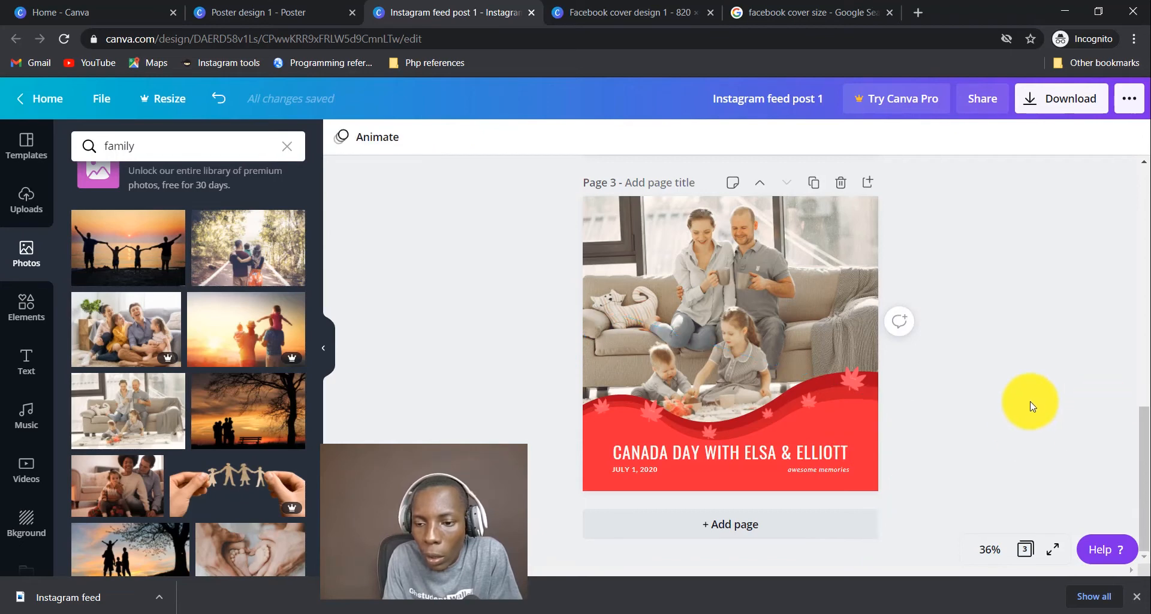
Delete the four maple leaves from the red wave.
click(853, 377)
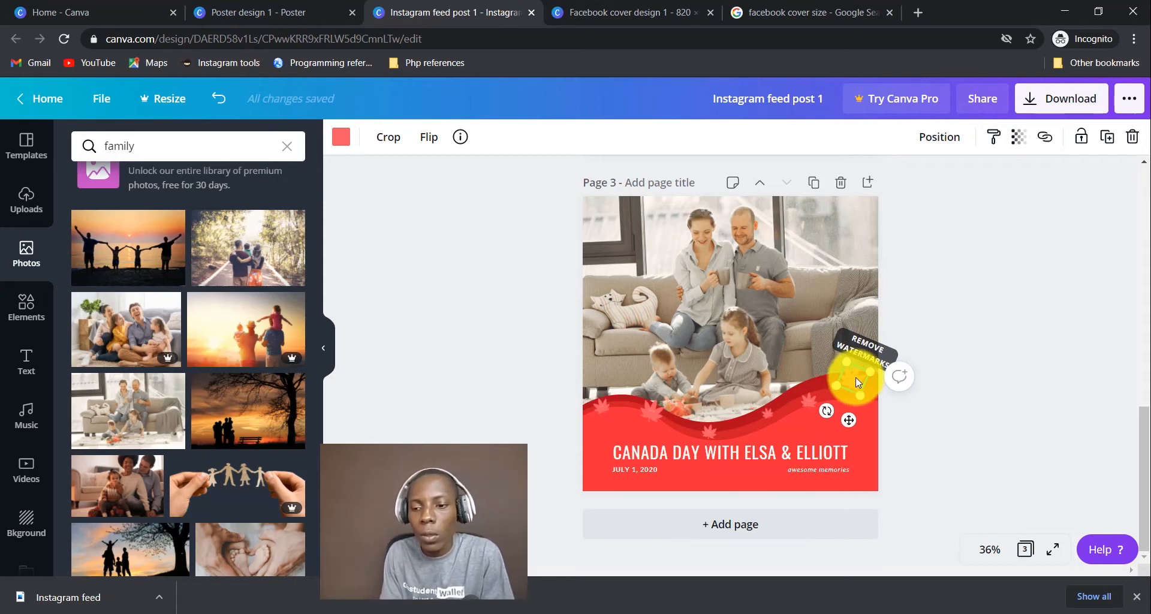
key(Delete)
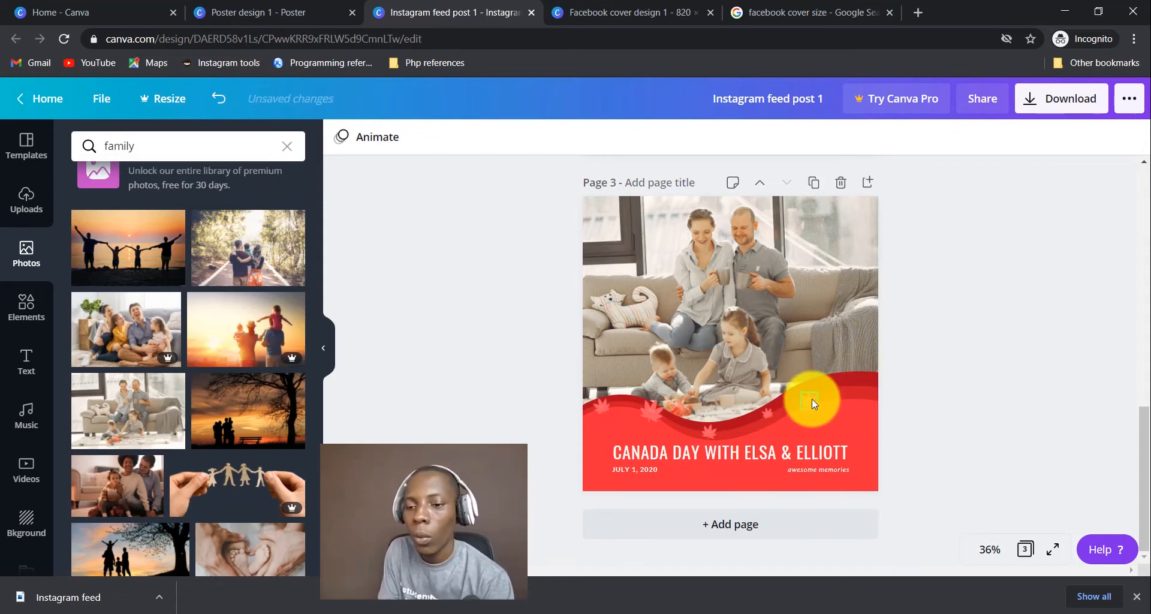
click(811, 399)
key(Delete)
click(768, 415)
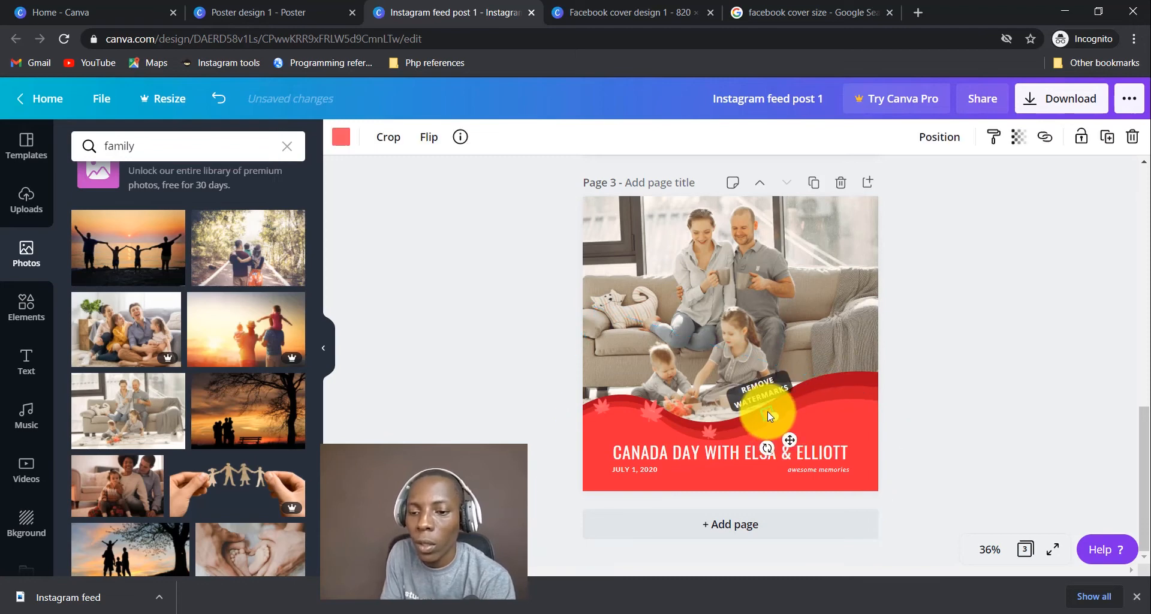
key(Delete)
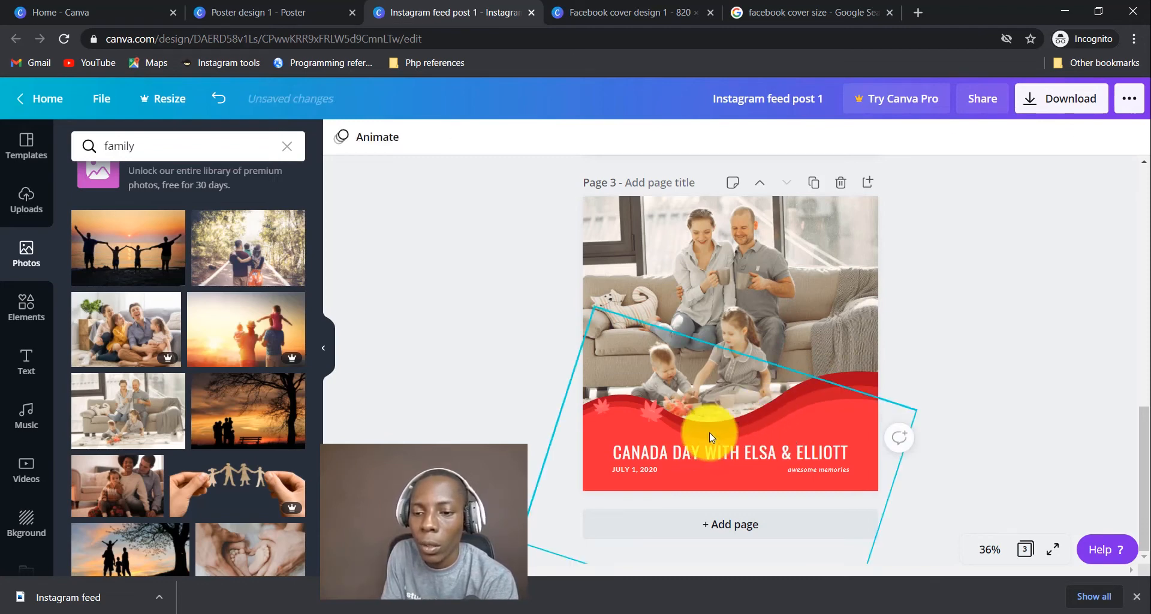
click(598, 405)
key(Delete)
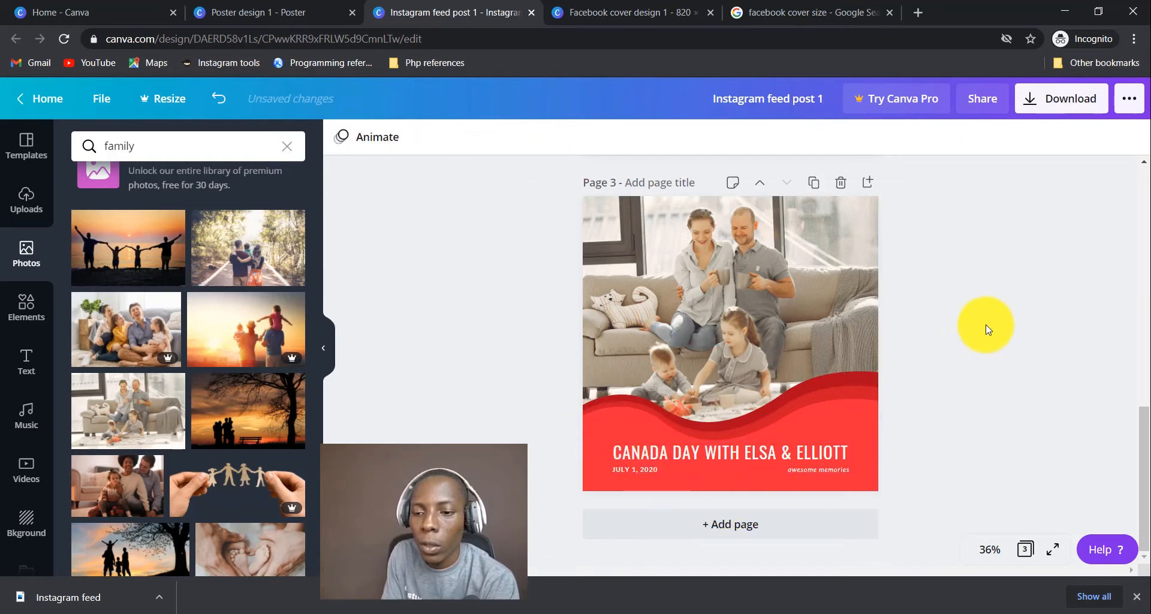
click(872, 376)
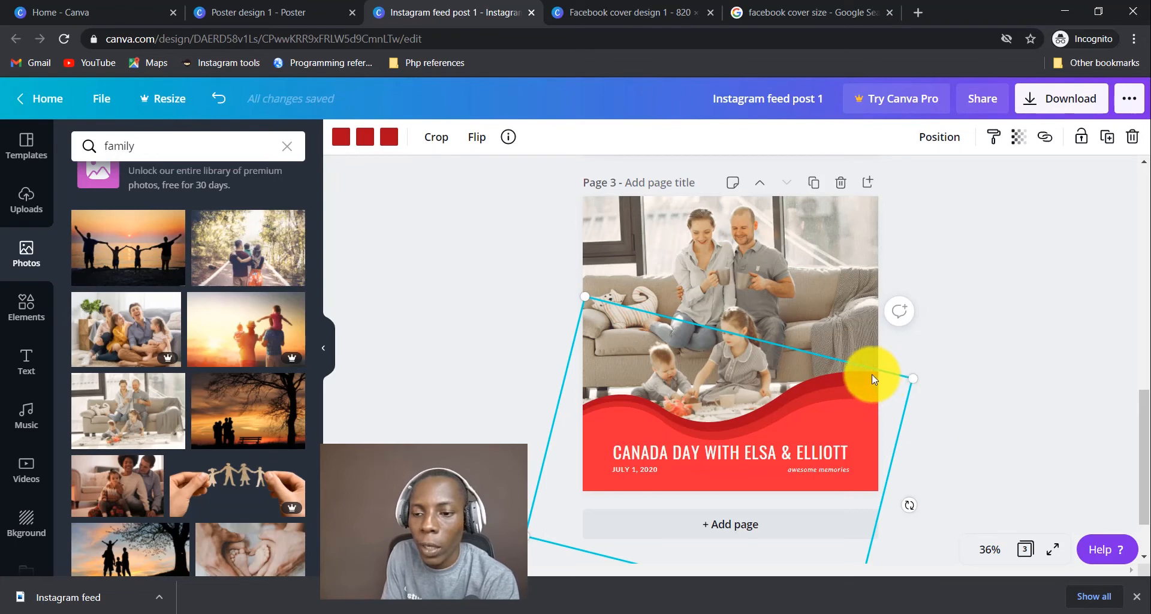
click(860, 393)
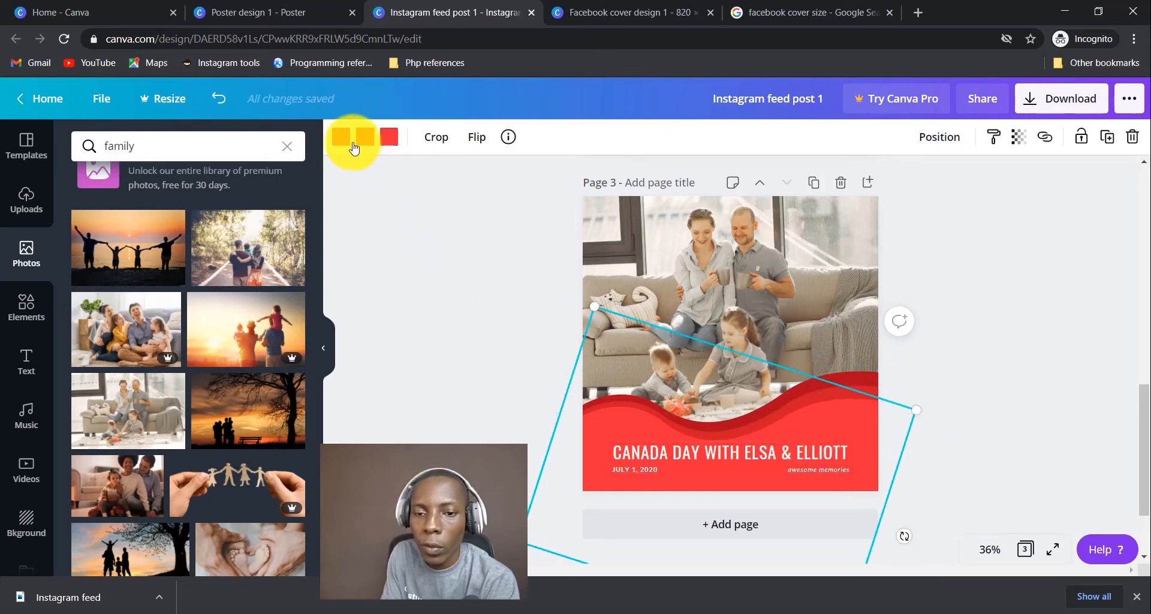
click(987, 347)
Delete the CANADA DAY WITH ELSA & ELLIOTT title, the memories caption and the JULY 1, 2020 date.
click(746, 458)
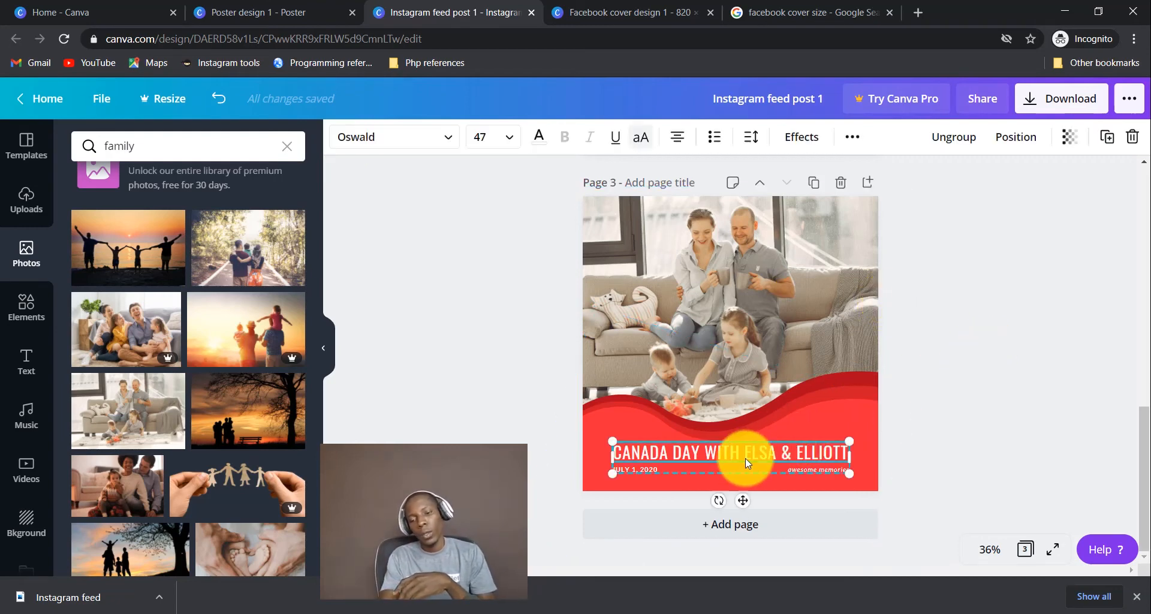
key(Delete)
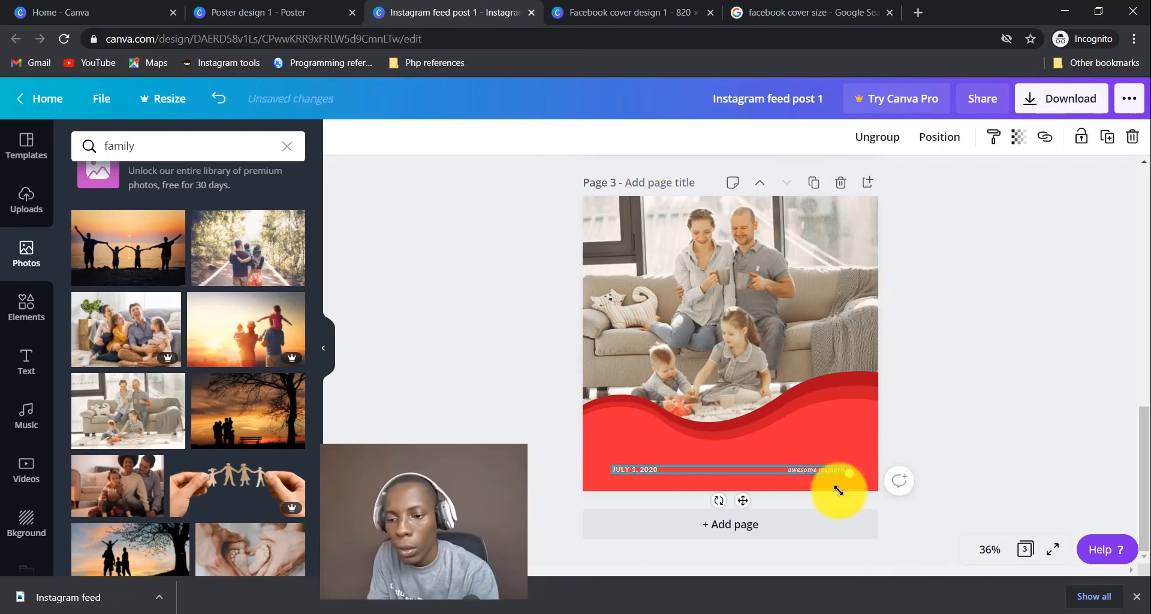
click(833, 471)
key(Delete)
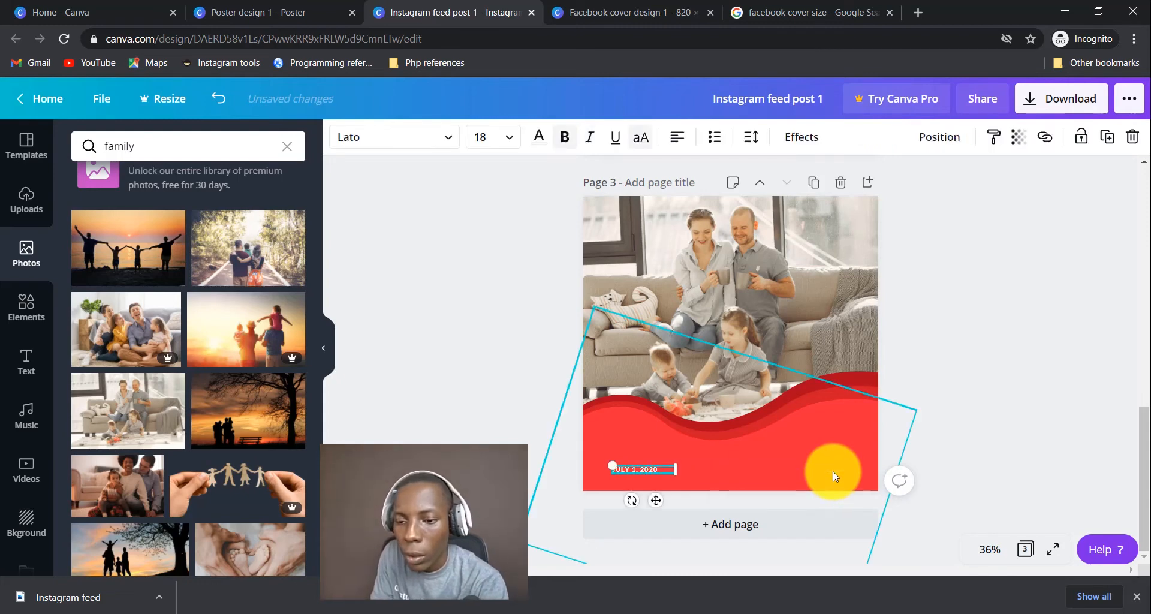
click(641, 470)
click(666, 472)
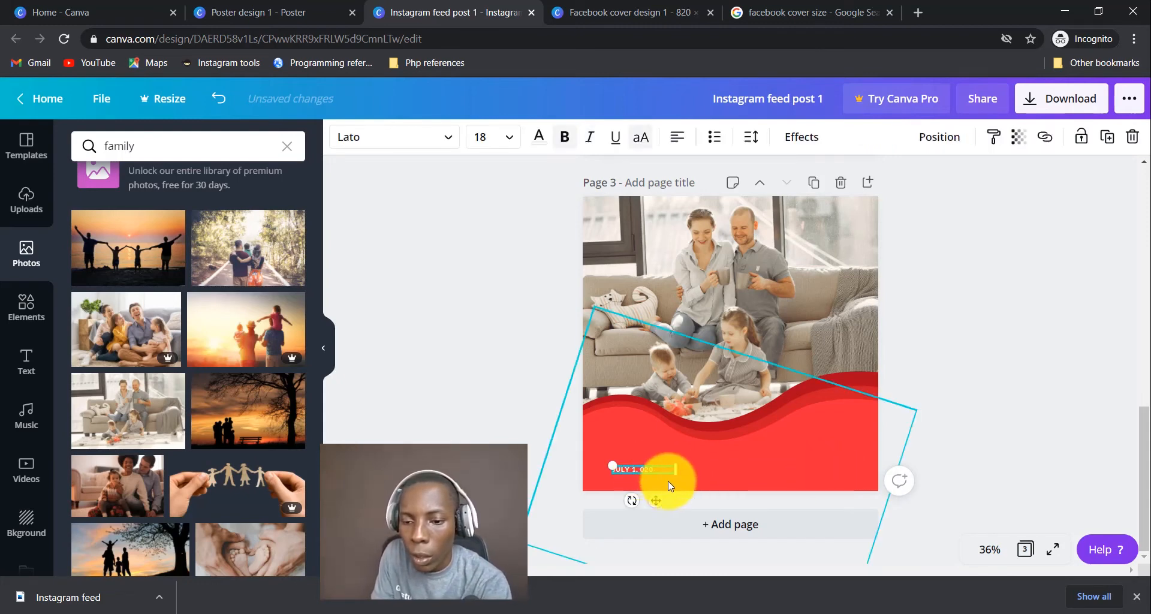
click(663, 474)
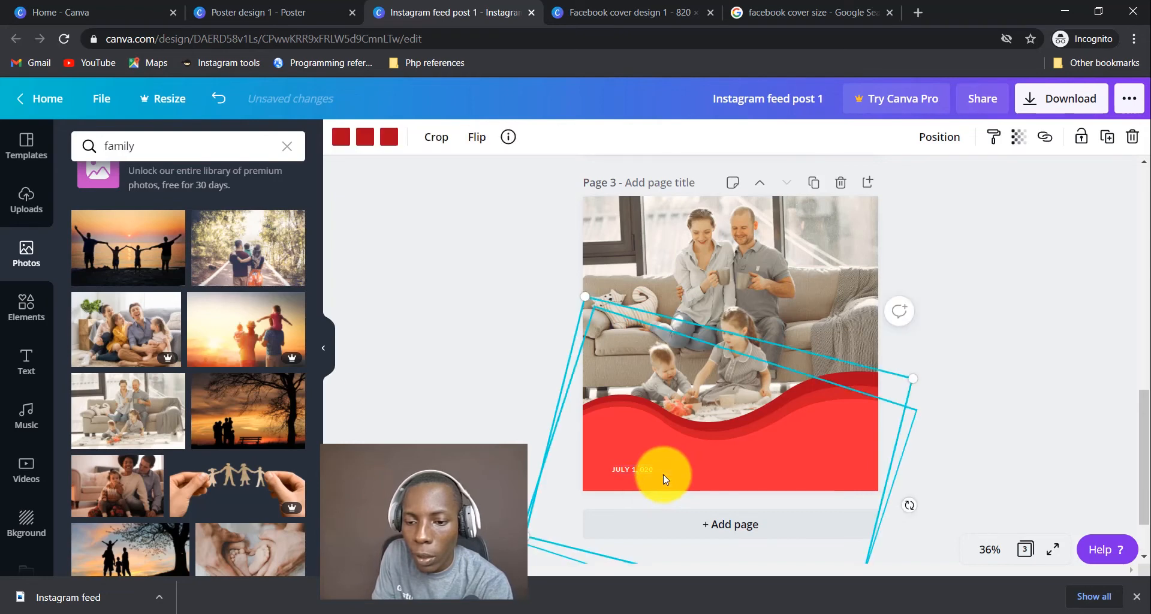
click(652, 469)
key(Delete)
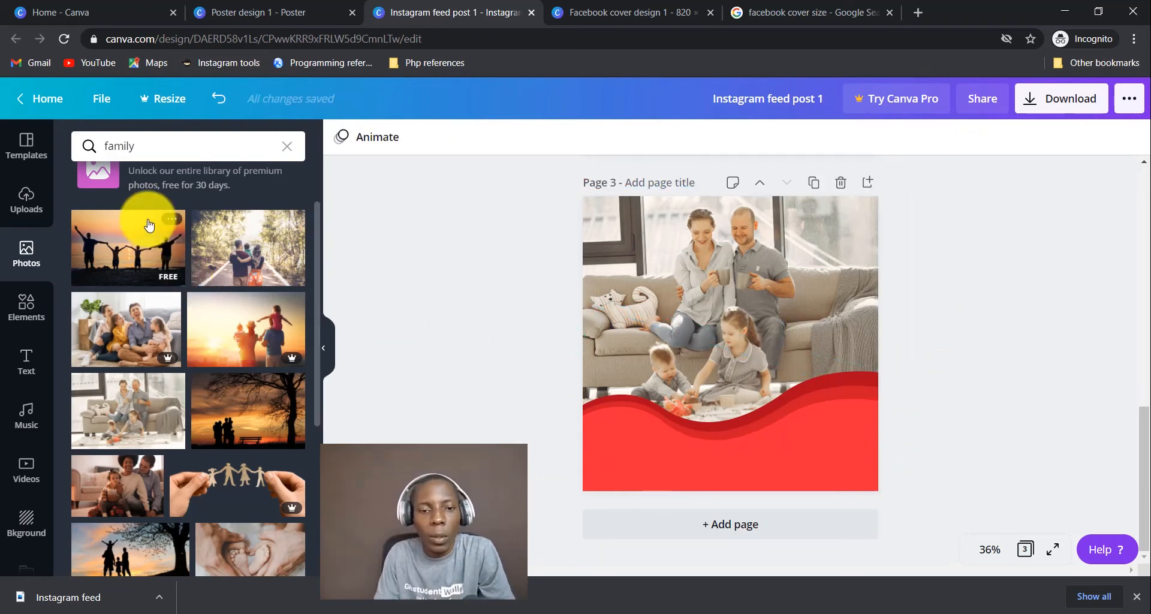
Search the Elements library for 'christmas' graphics.
click(25, 307)
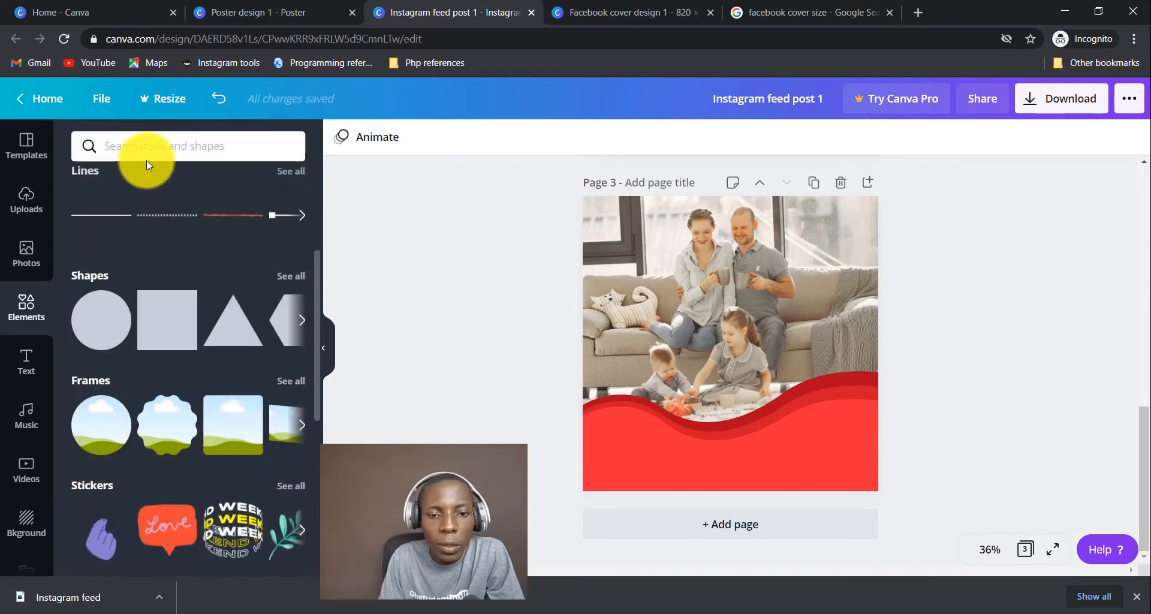
click(146, 157)
text(christmas)
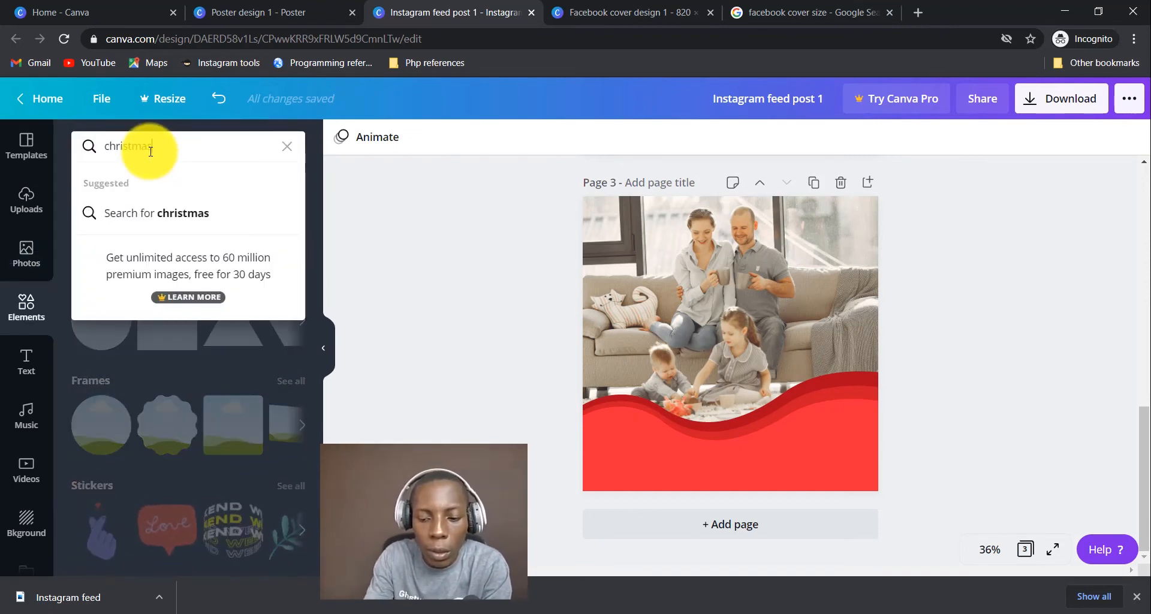
key(Return)
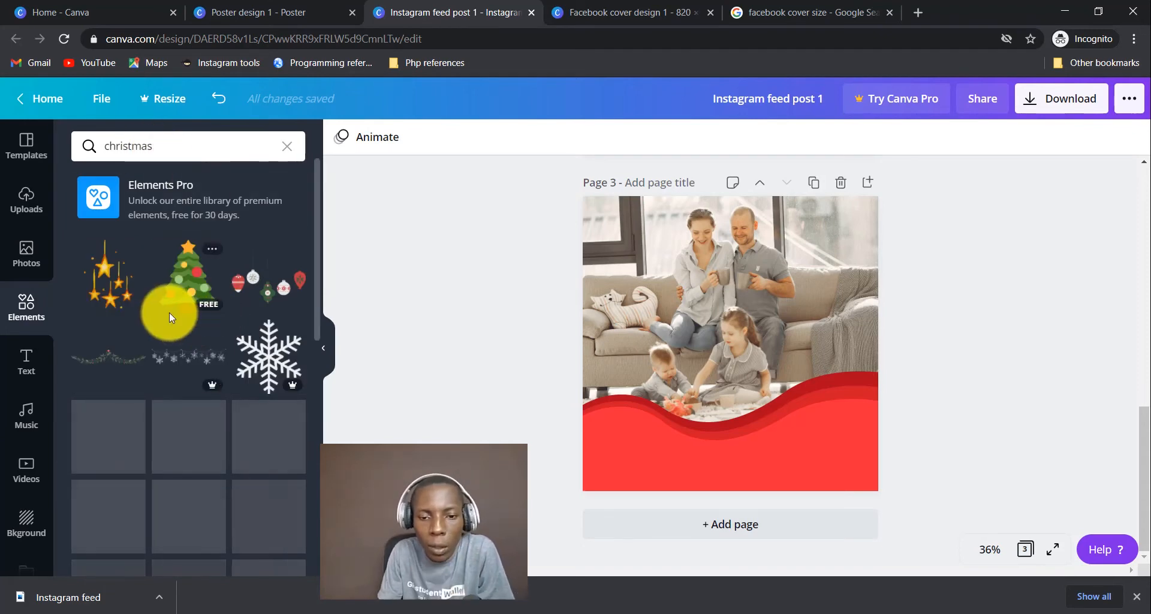
Try the hanging ornaments graphic on the red wave, then delete it again.
click(270, 285)
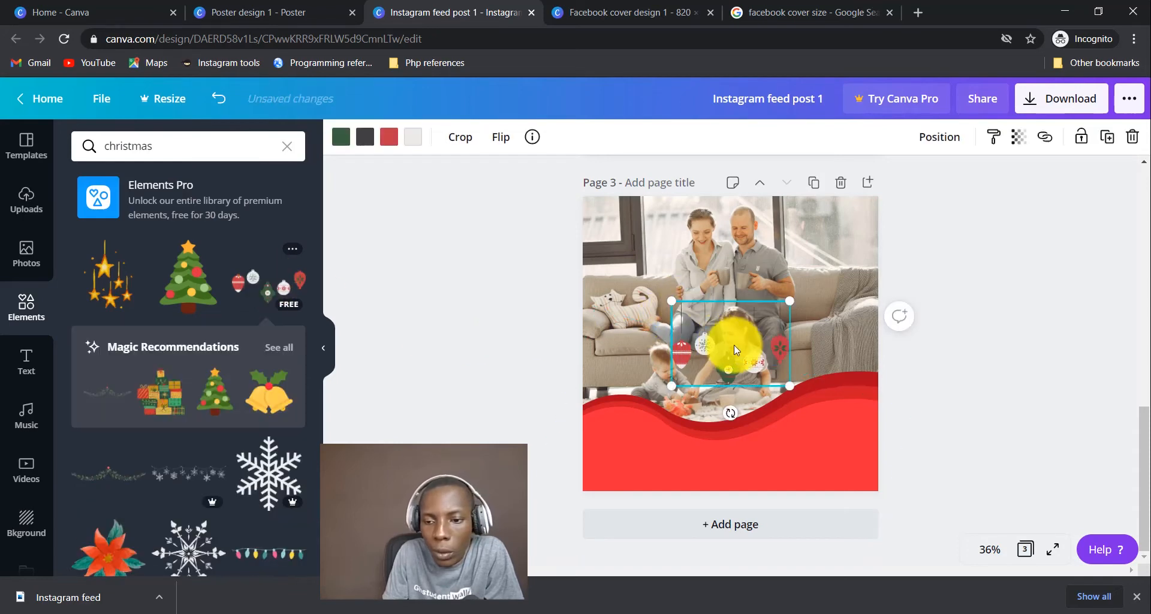
drag(730, 349, 707, 275)
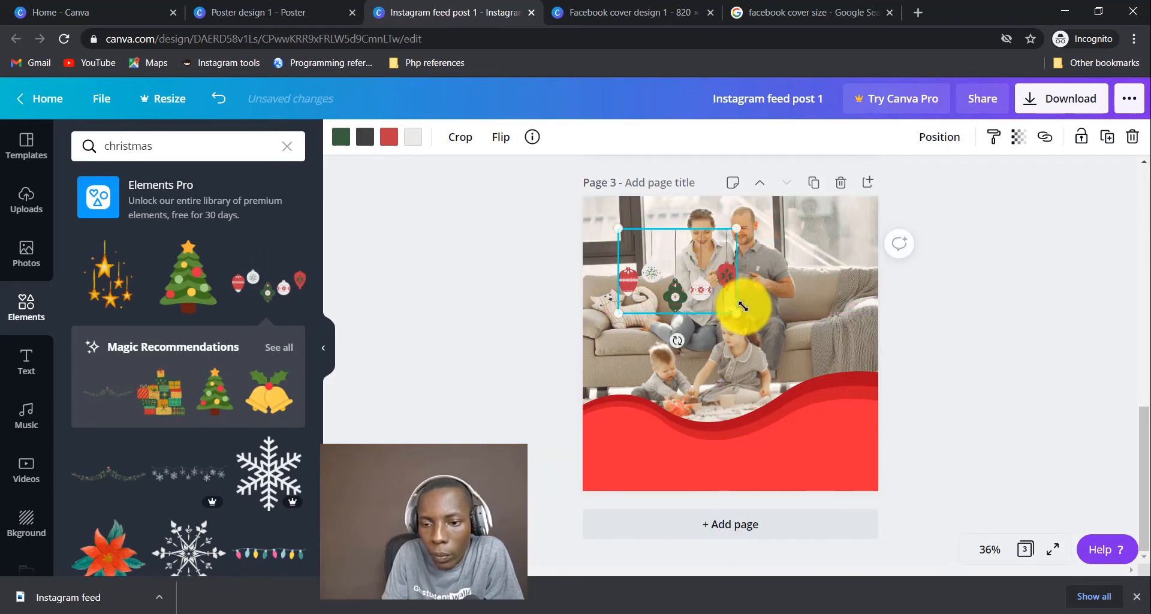
drag(736, 313, 634, 442)
click(812, 457)
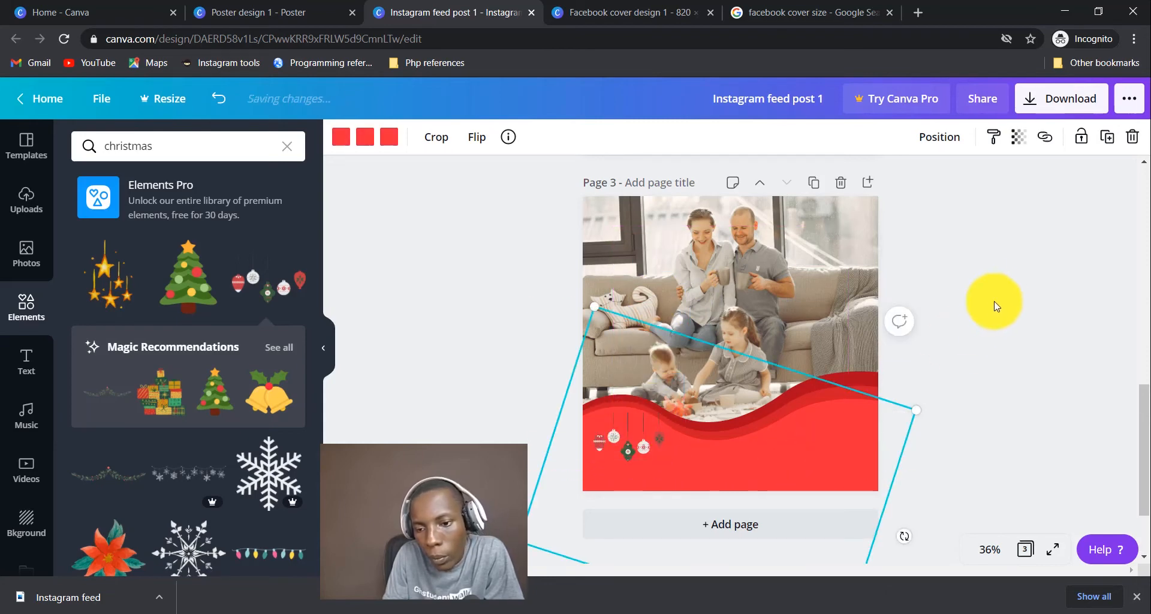
click(431, 303)
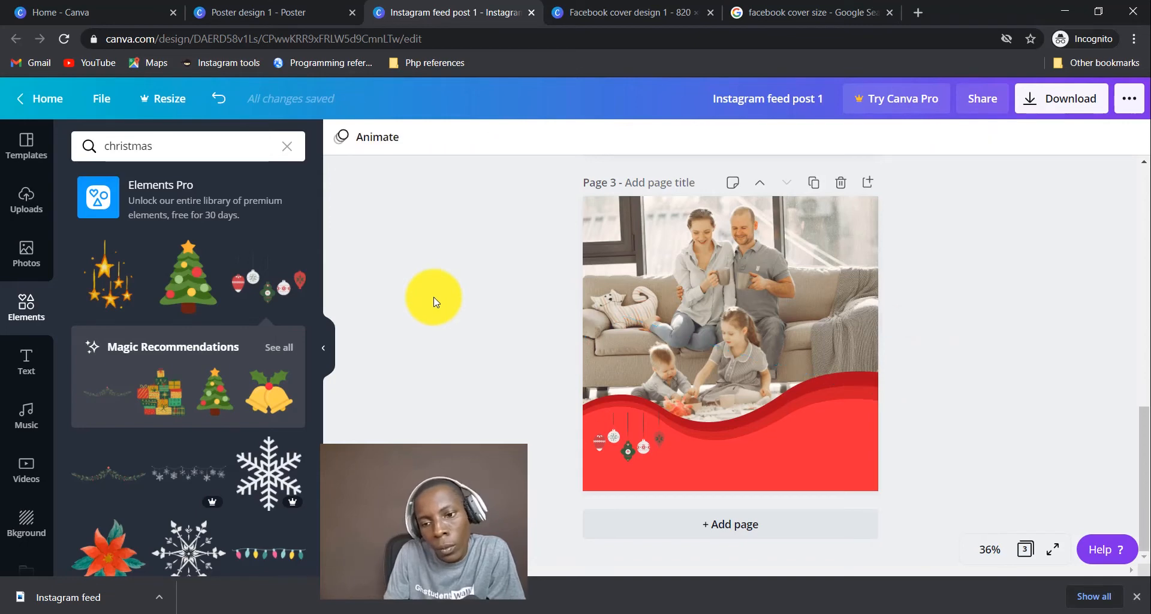
click(621, 435)
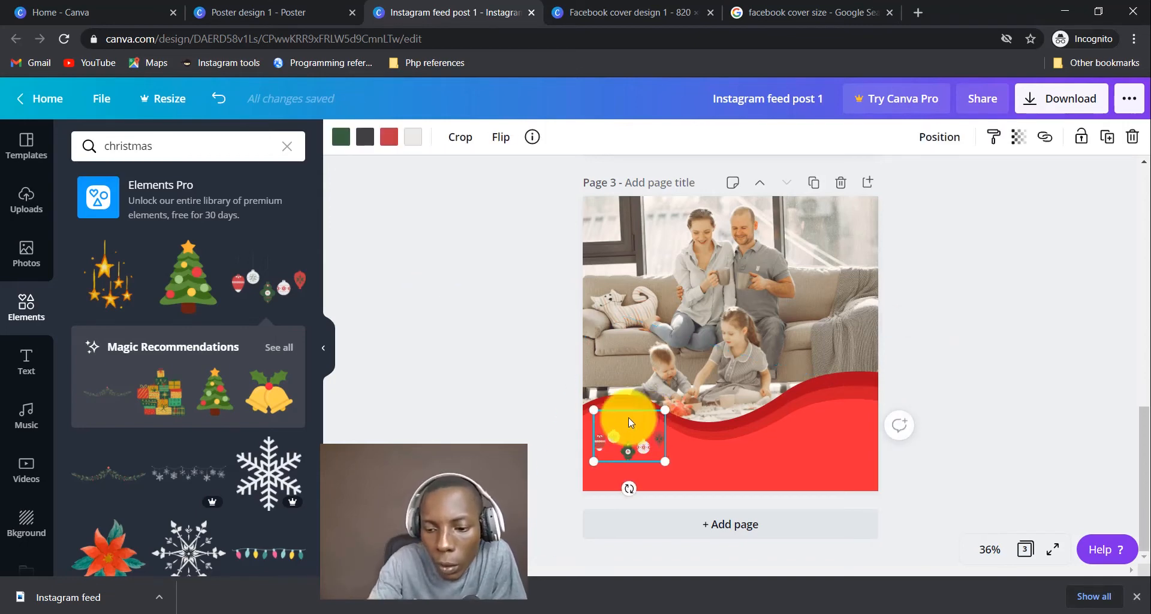
key(Delete)
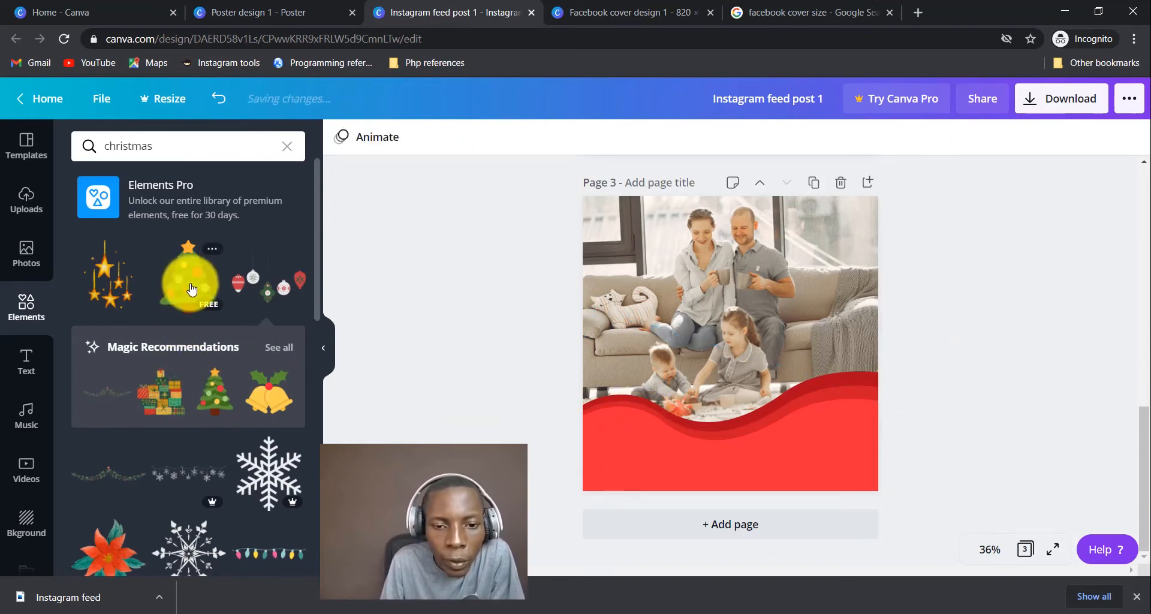
Add the stacked gifts graphic, shrink it, and place it at the red wave's lower left.
click(168, 400)
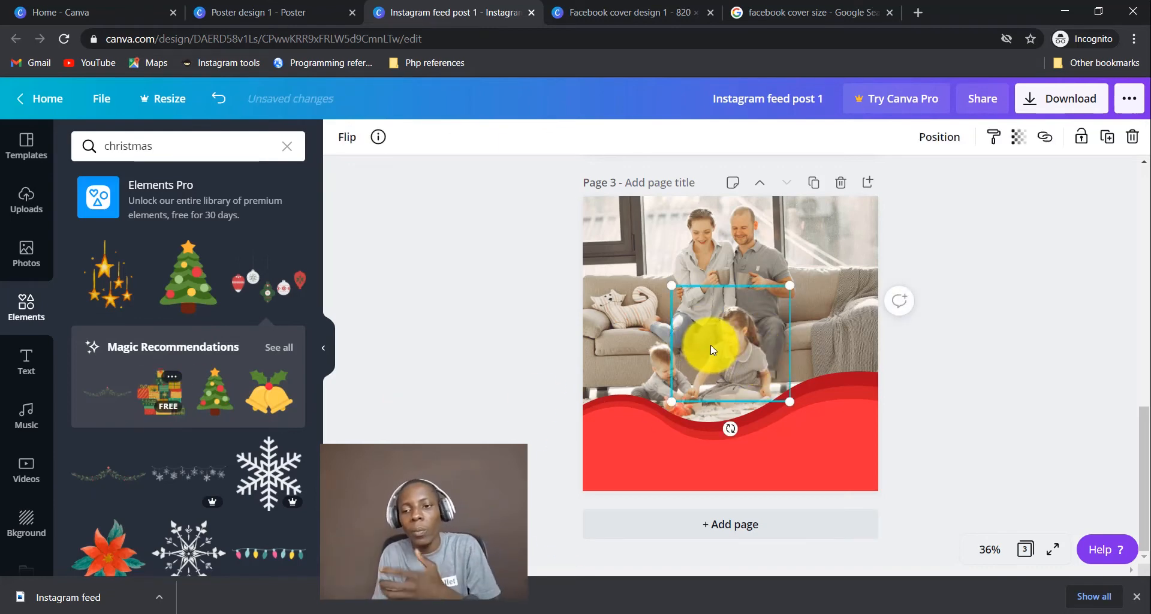
drag(710, 344, 624, 410)
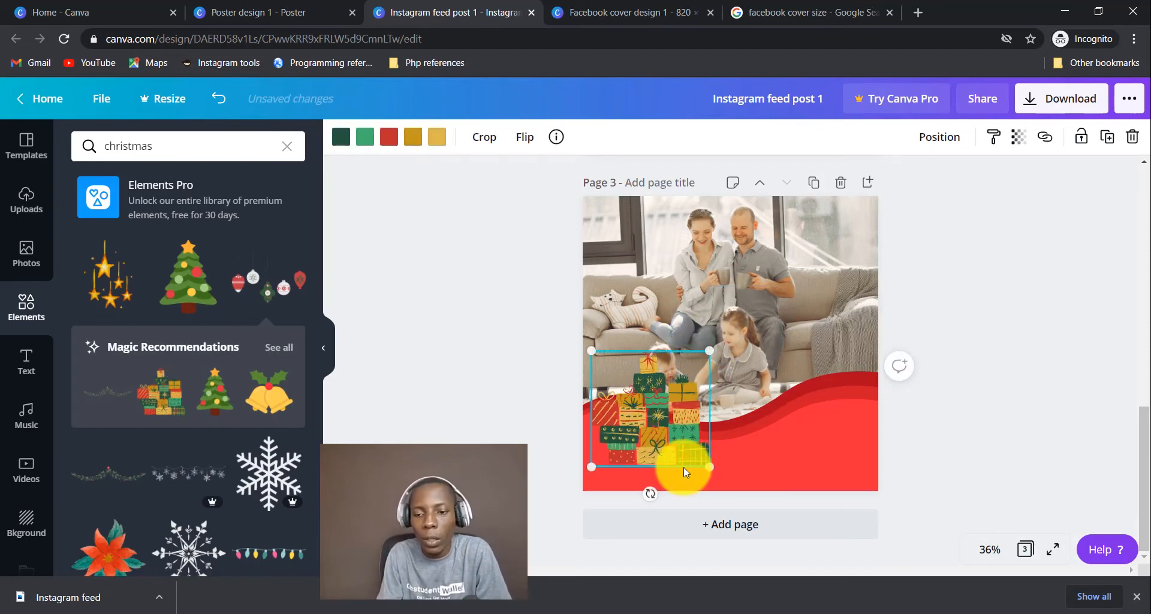
drag(709, 466, 642, 459)
click(761, 451)
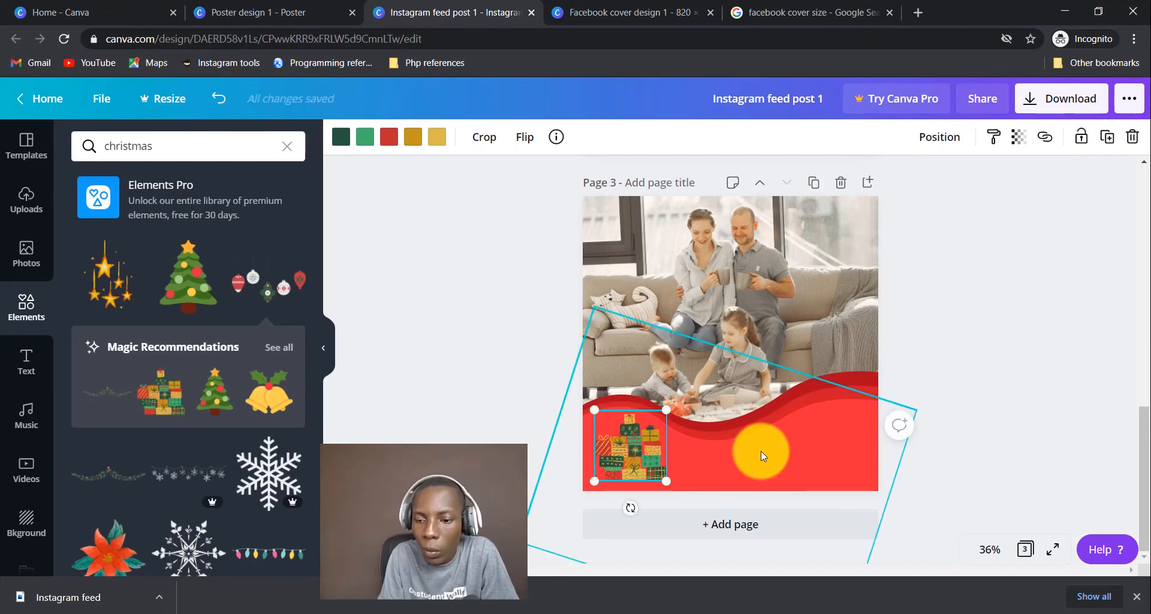
click(611, 437)
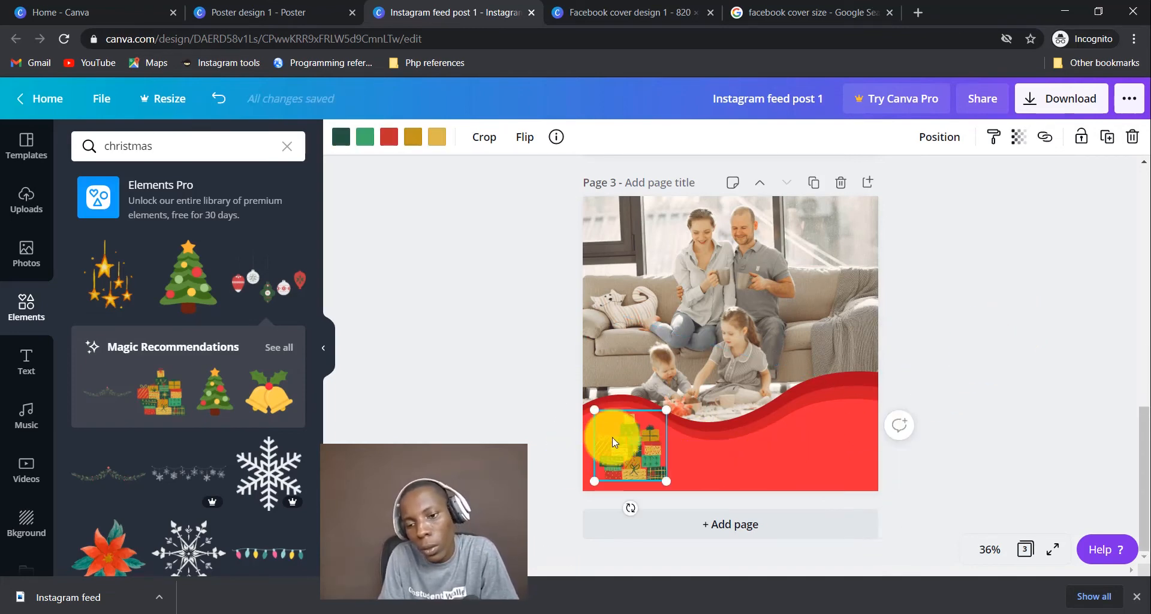
drag(668, 404, 652, 424)
drag(637, 459, 632, 455)
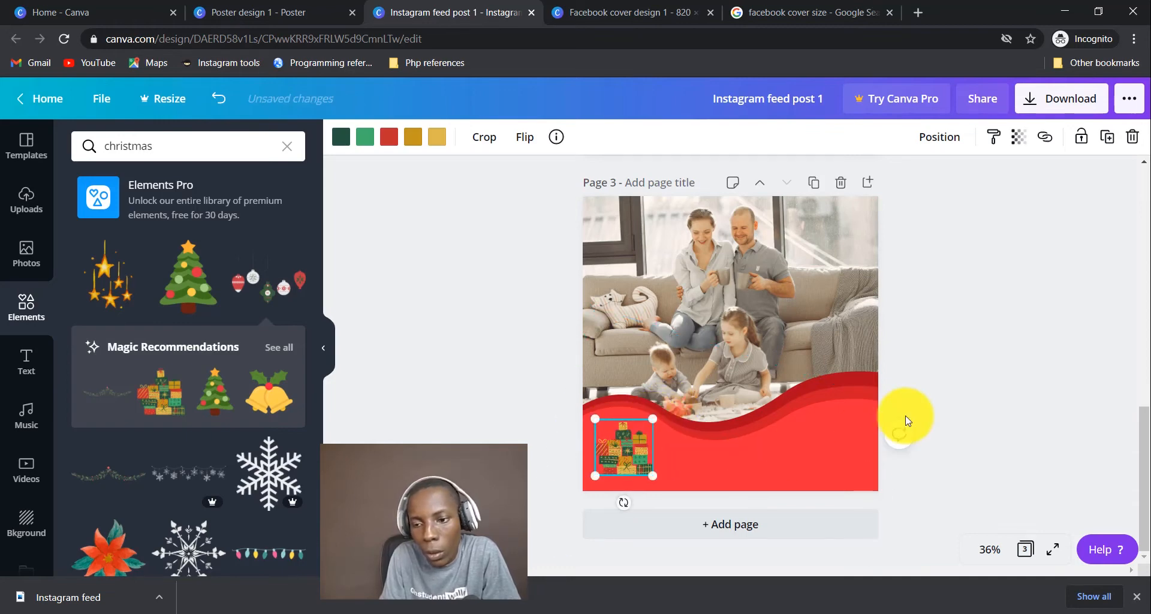
click(935, 395)
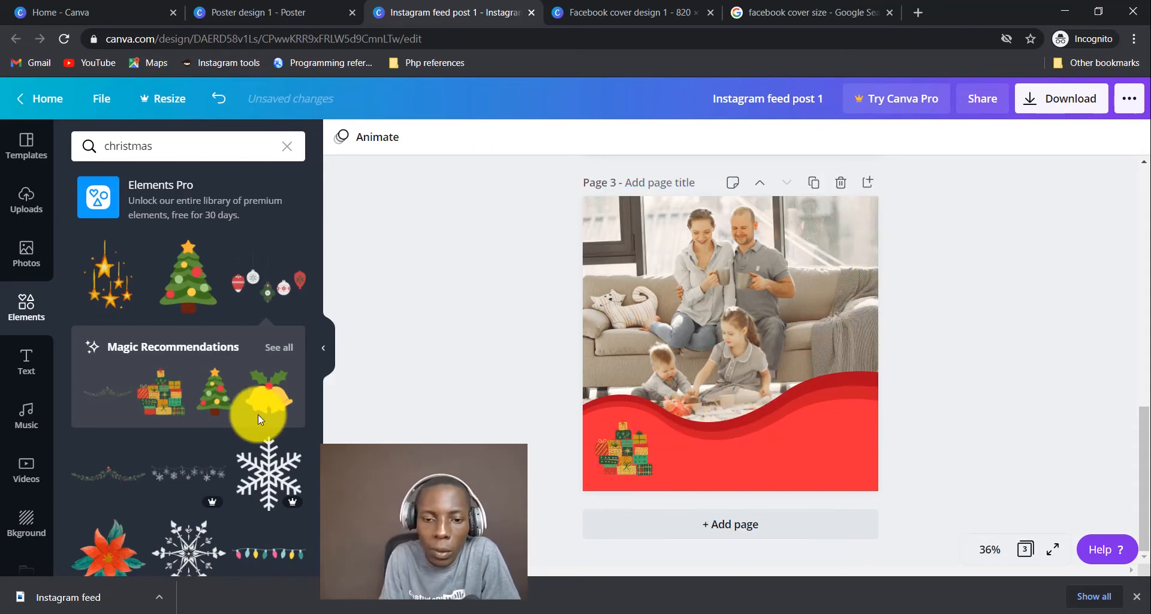
Add a paragraph text box reading 'Share With Fammily & Friends' and drag it onto the red band.
click(34, 370)
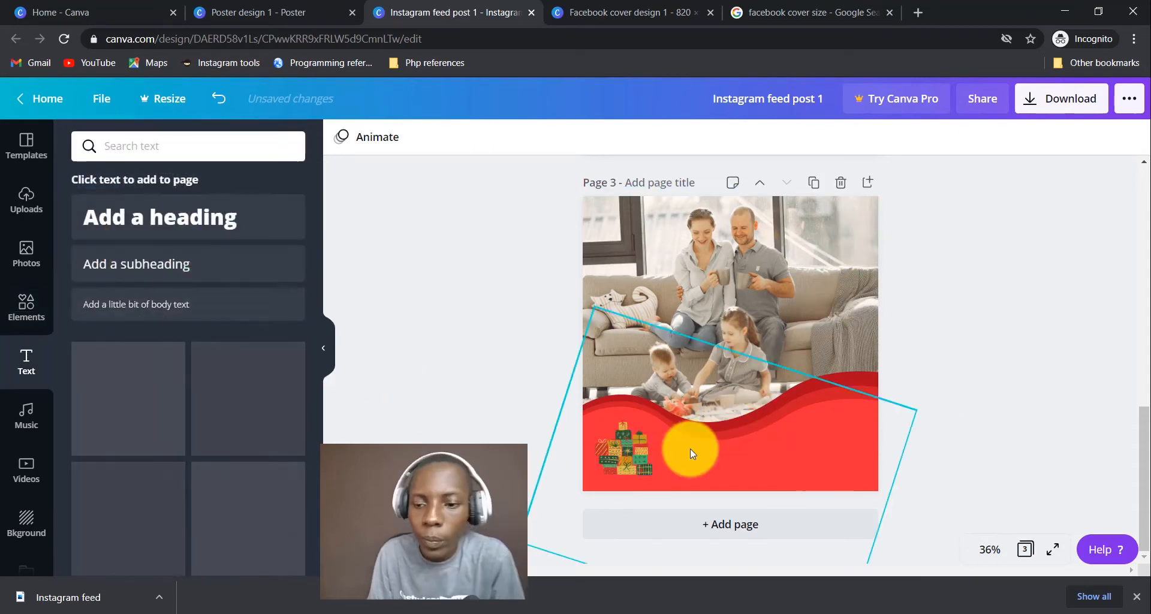
key(t)
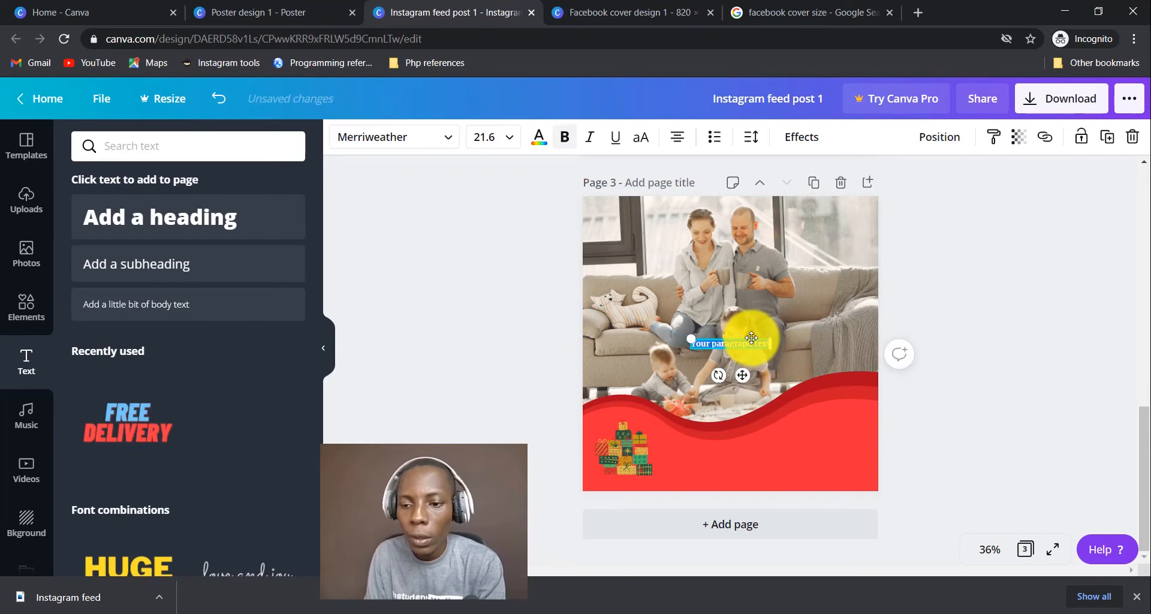
key(BackSpace)
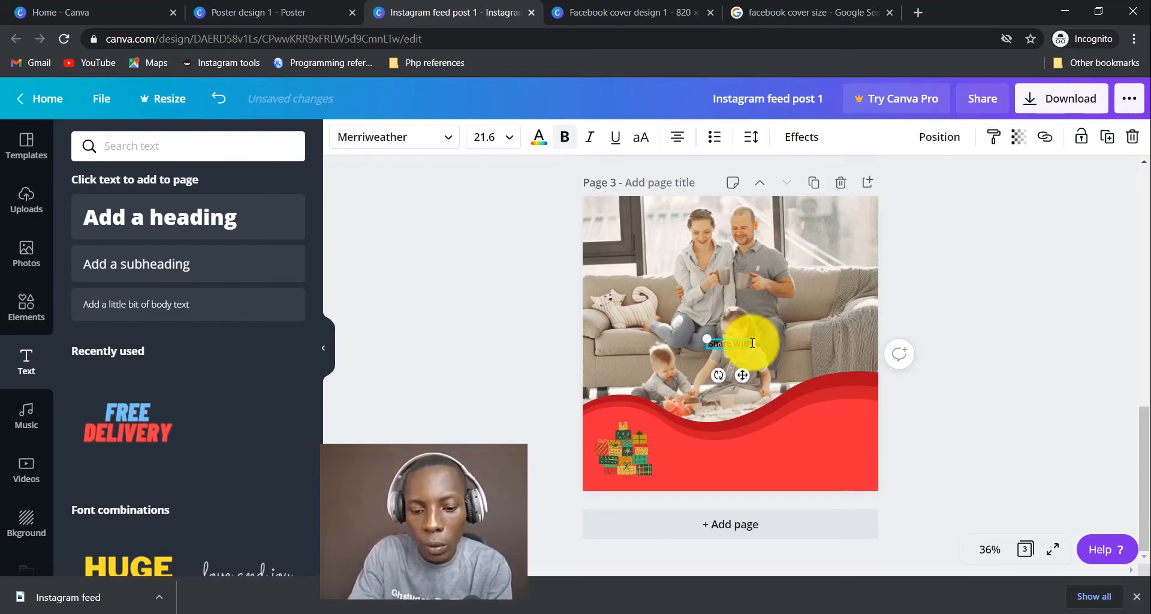
text(Fammily & Friends)
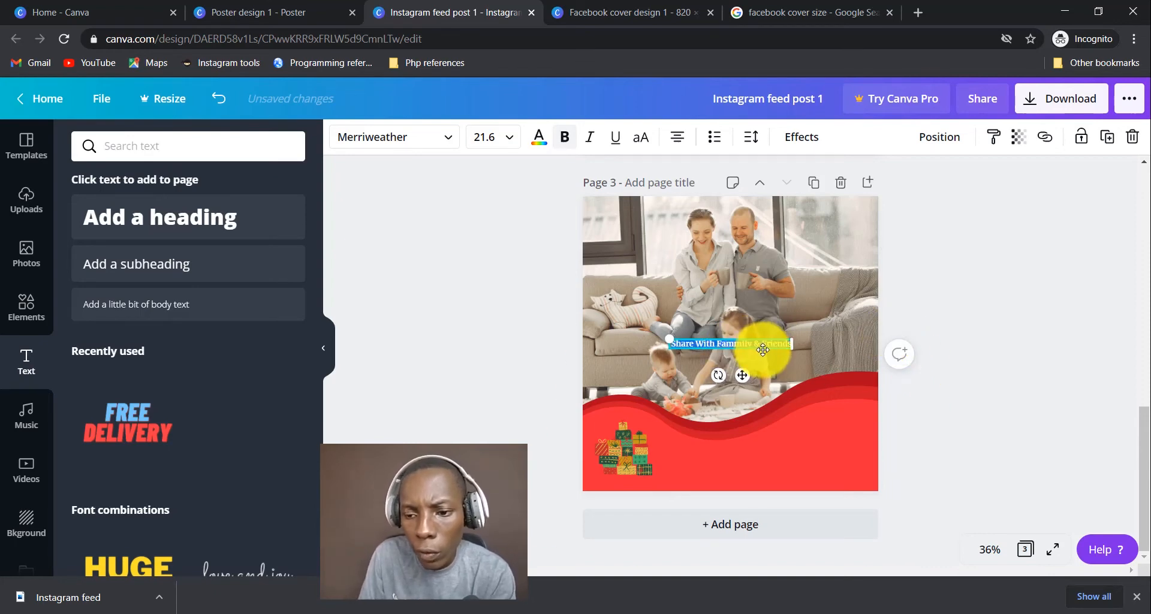
drag(764, 350, 803, 458)
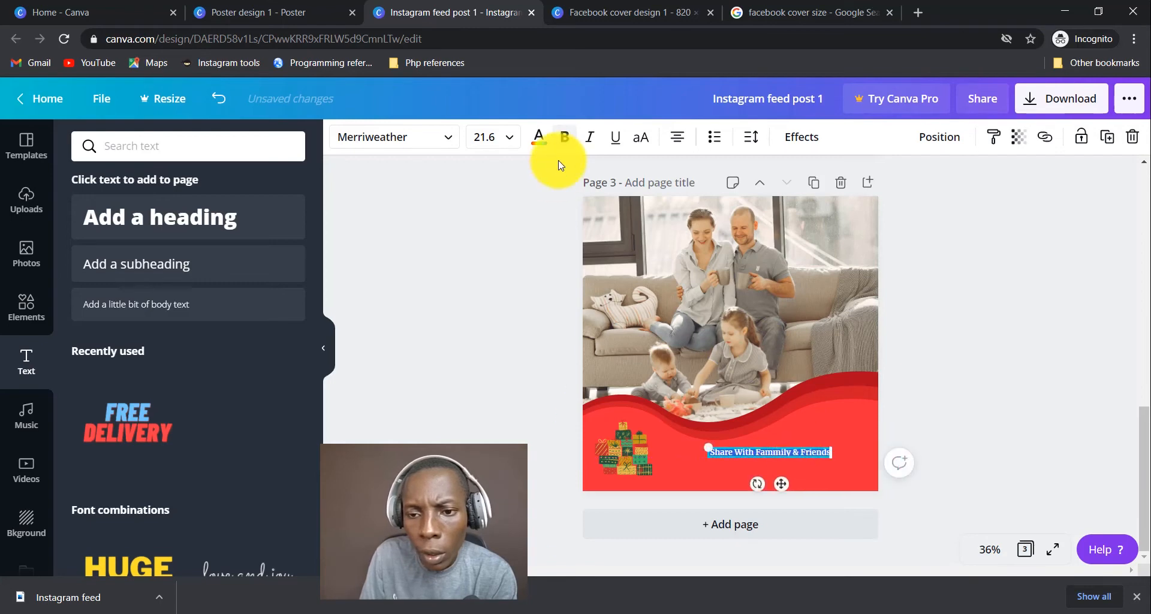
click(538, 137)
Make the greeting white, size 36 and left-aligned, fix 'Fammily' to 'Family', and narrow it to wrap.
click(291, 327)
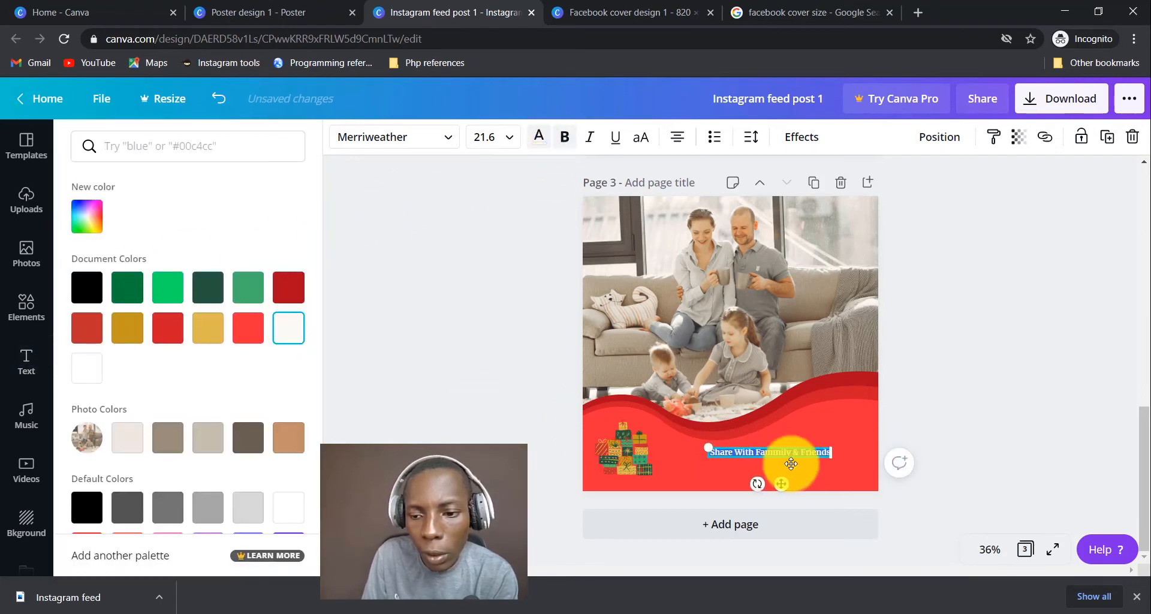
click(486, 138)
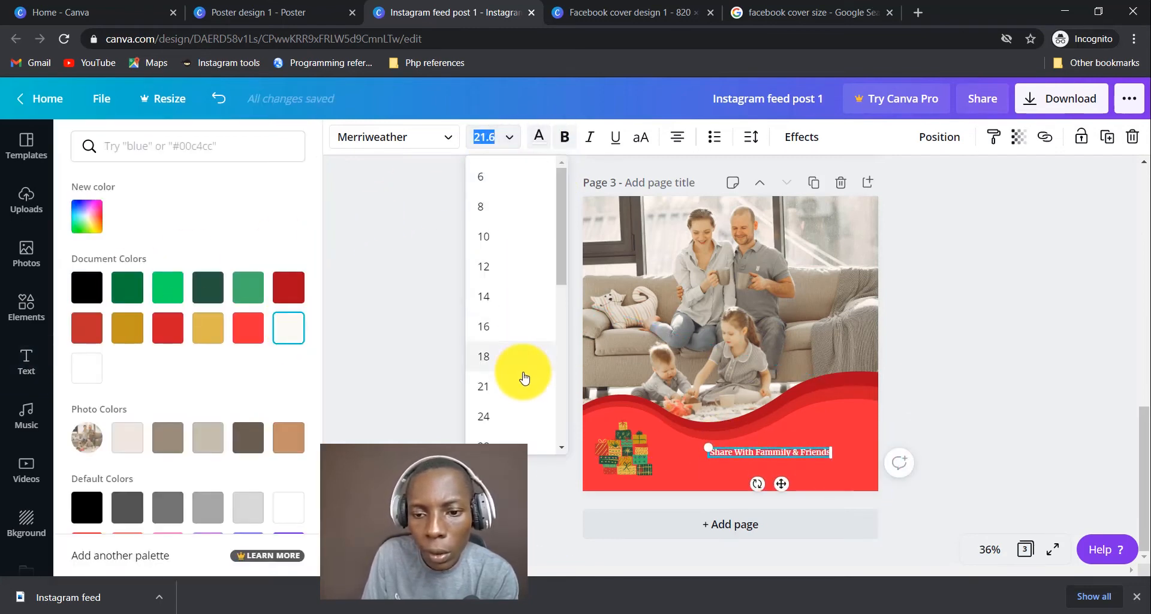
scroll(523, 368, down, 2)
click(501, 368)
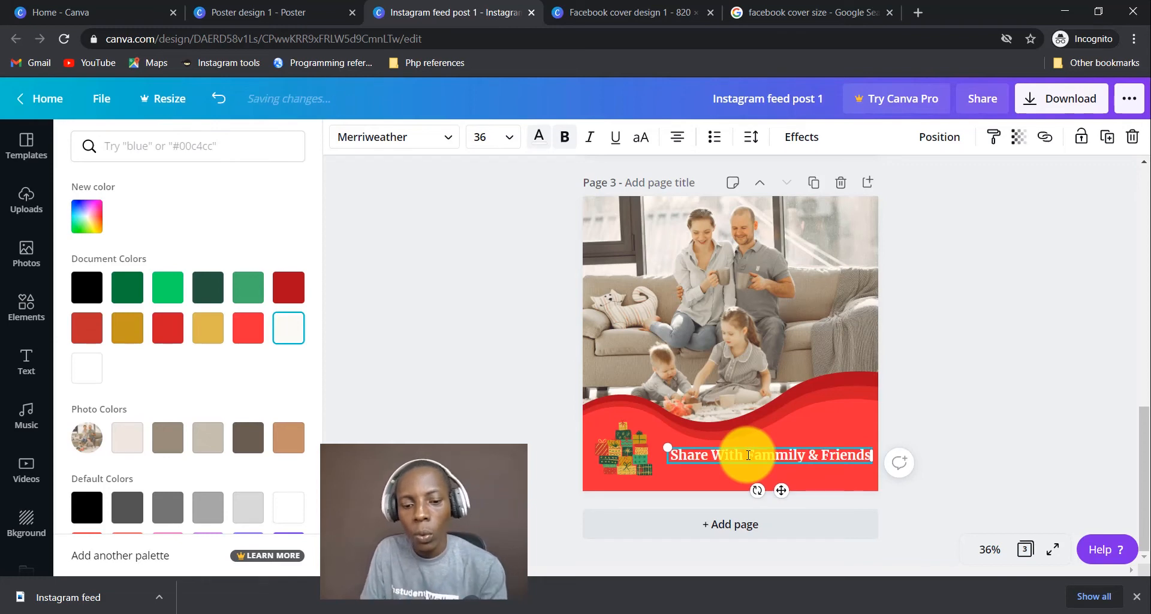
click(678, 141)
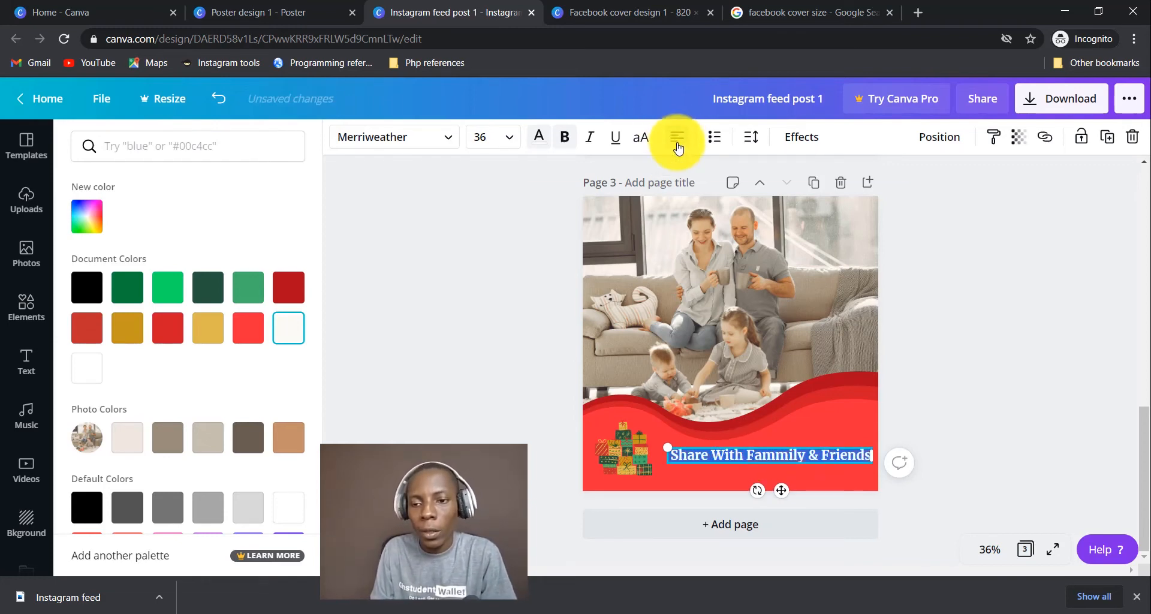
click(782, 463)
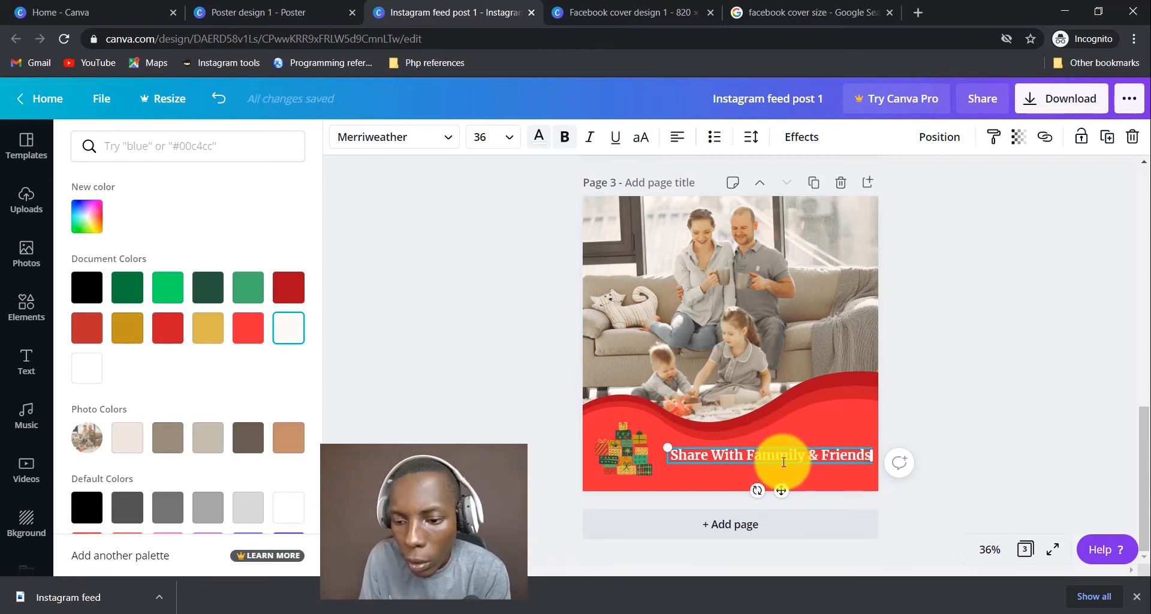
key(BackSpace)
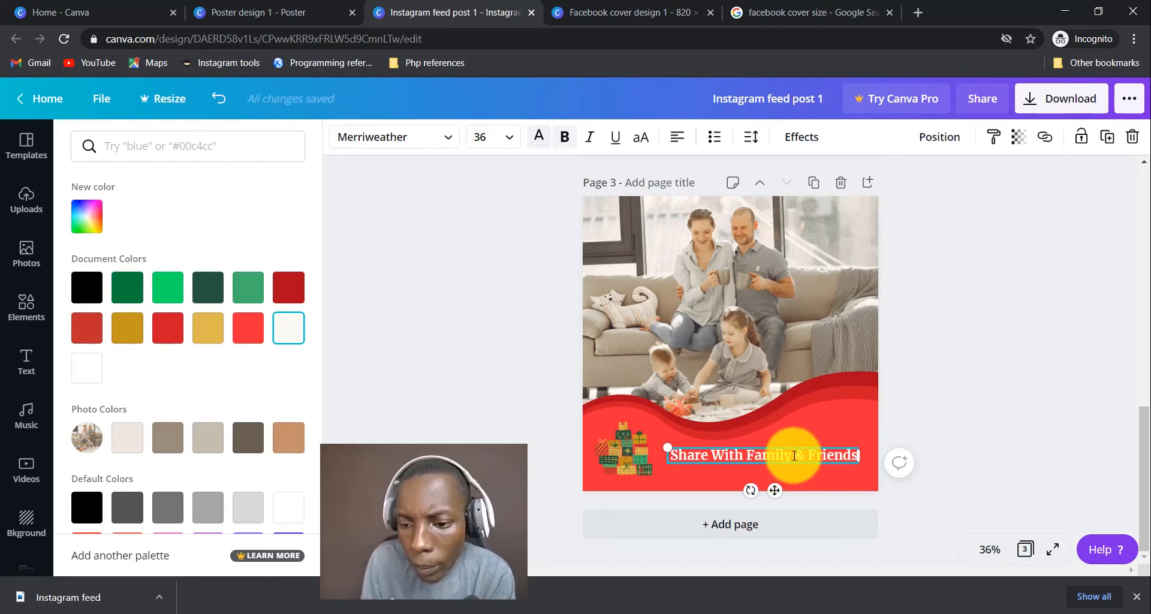
drag(860, 455, 794, 455)
Centre-align the greeting, enlarge it to 44.8, and move it right of the gifts.
click(793, 455)
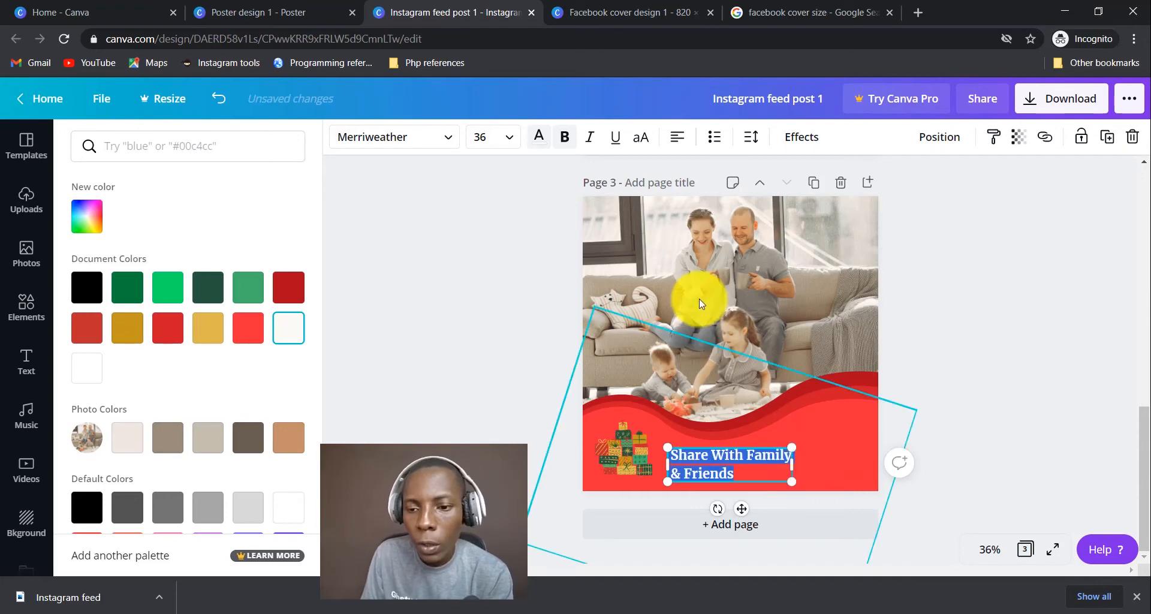
click(684, 144)
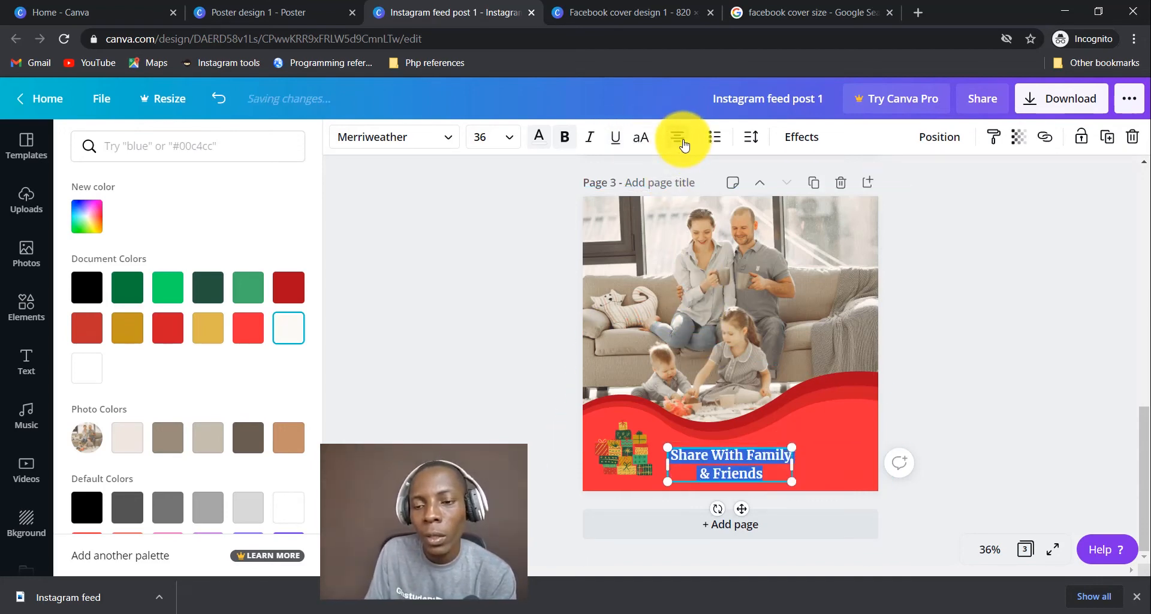
click(683, 144)
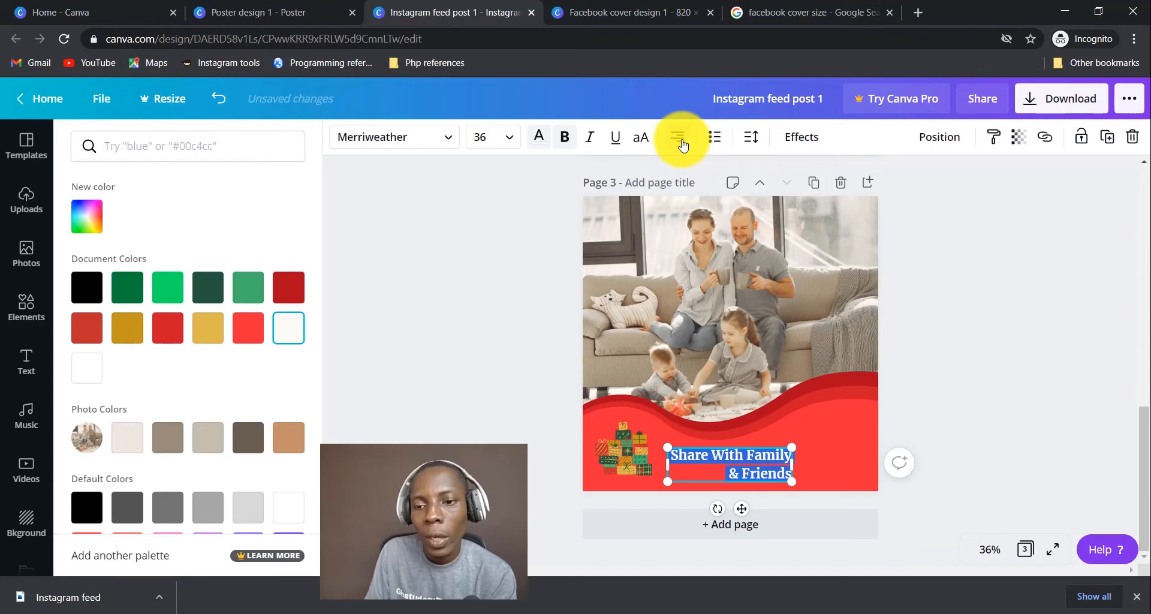
click(684, 144)
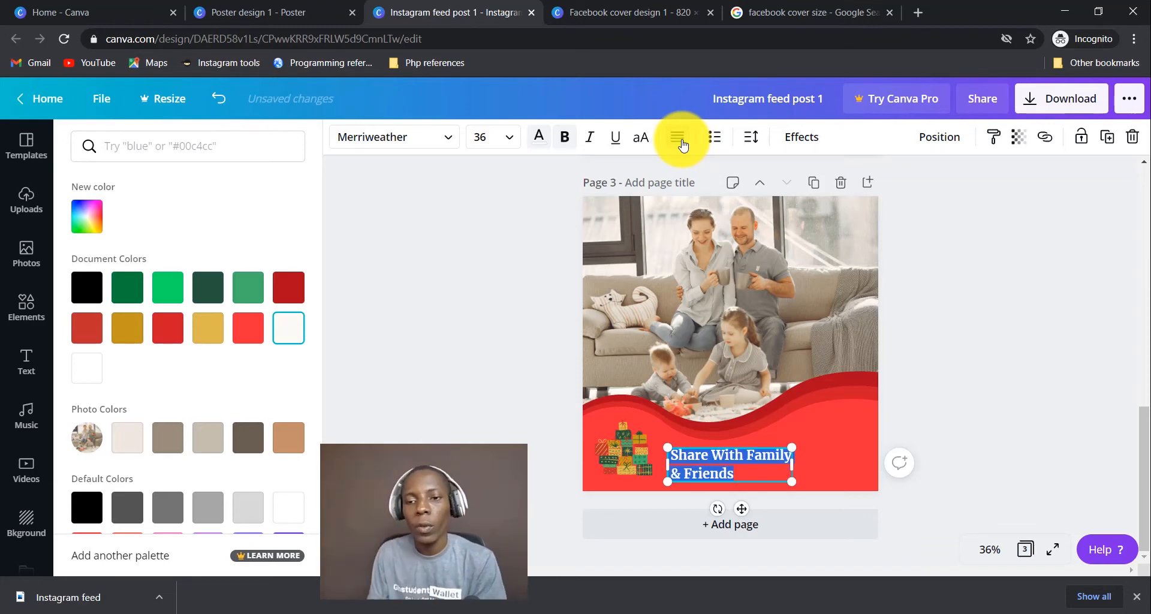
click(681, 144)
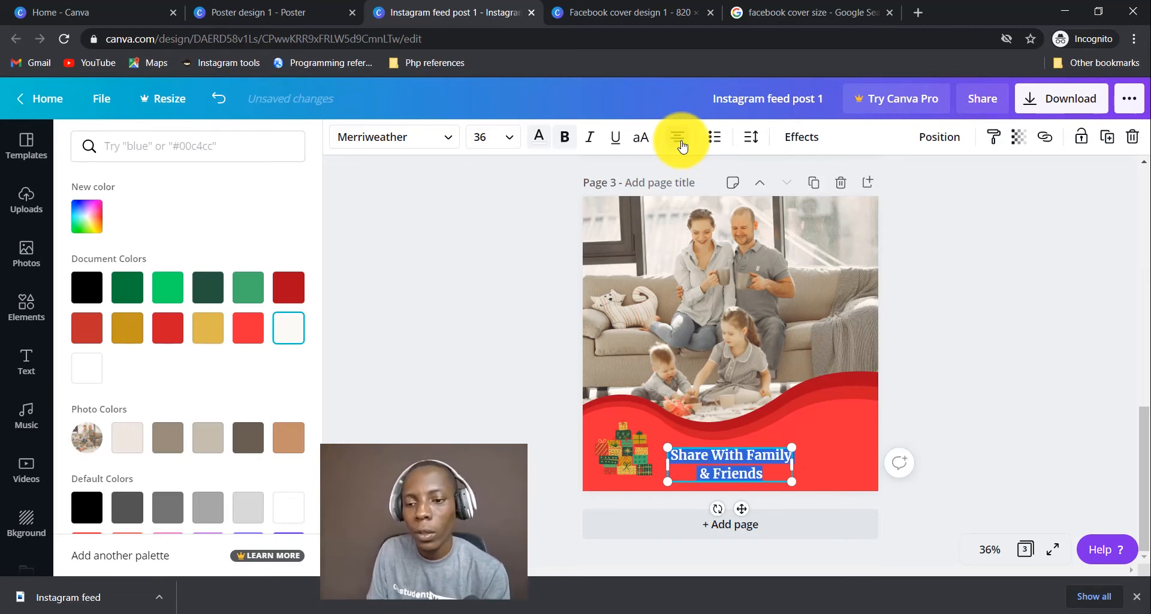
drag(791, 446, 820, 438)
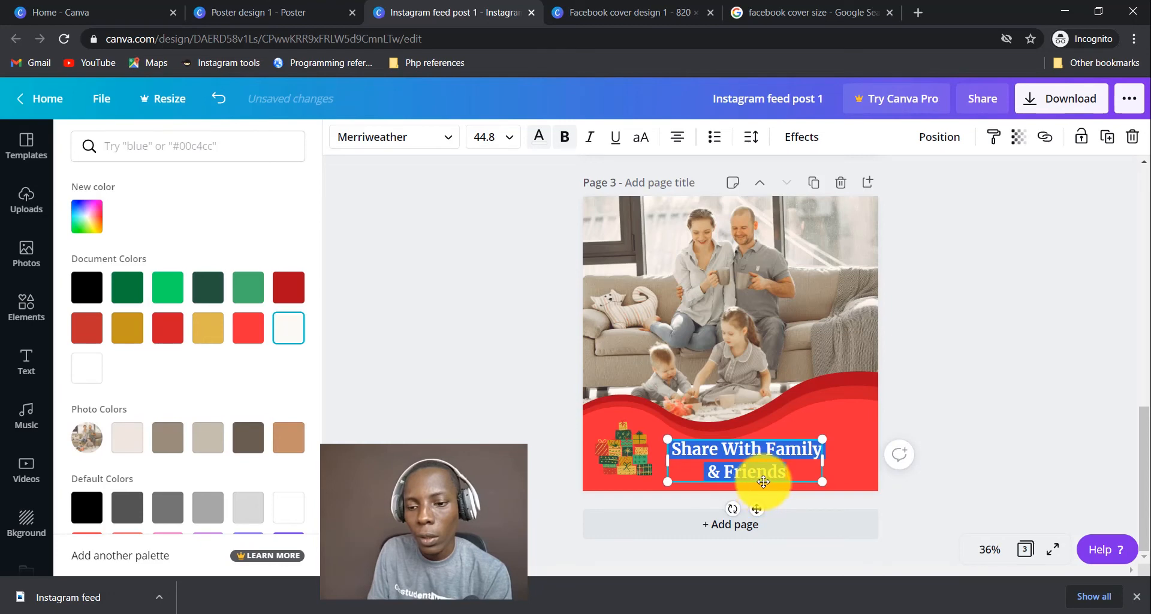
drag(760, 485, 801, 479)
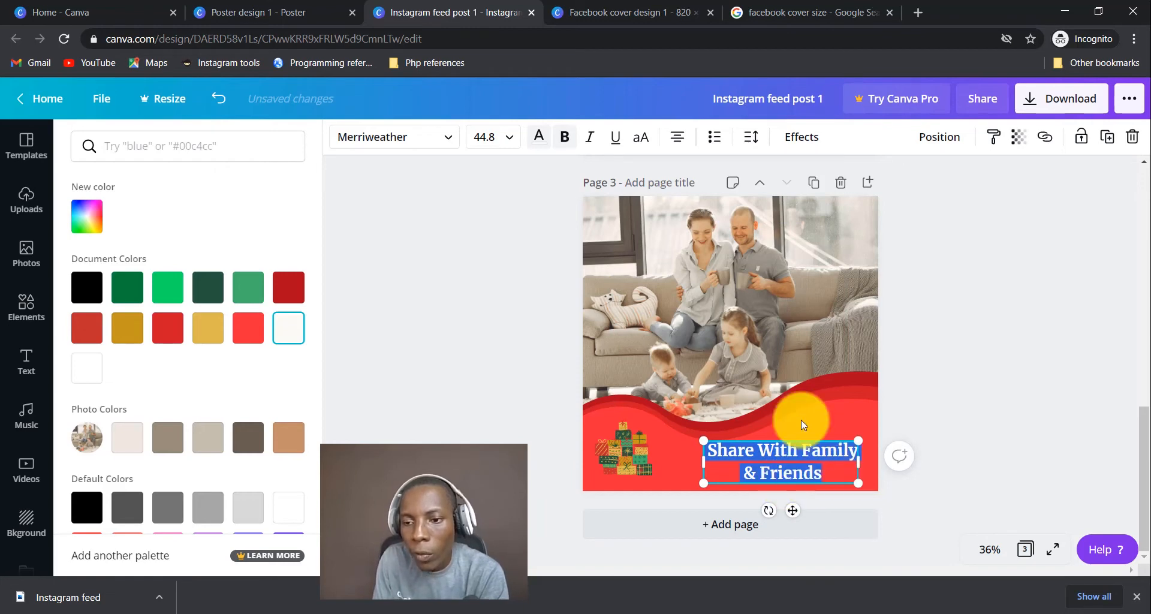
Set the greeting's line height to 1.13 and letter spacing to 19.
click(753, 141)
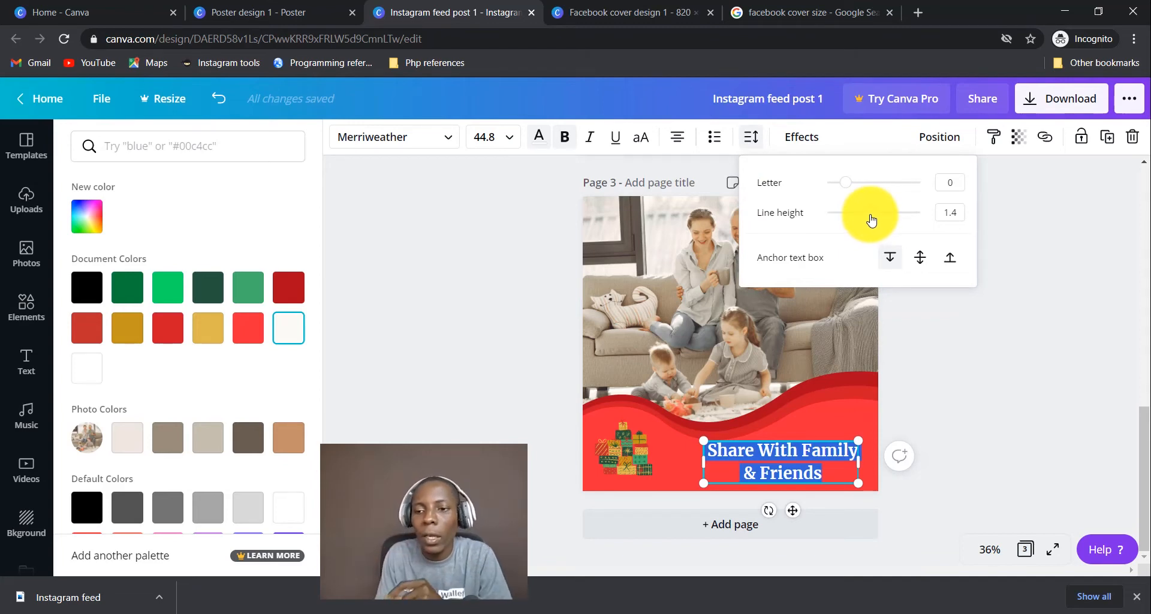
mouse_move(870, 218)
mouse_down()
mouse_move(809, 232)
mouse_move(857, 229)
mouse_up()
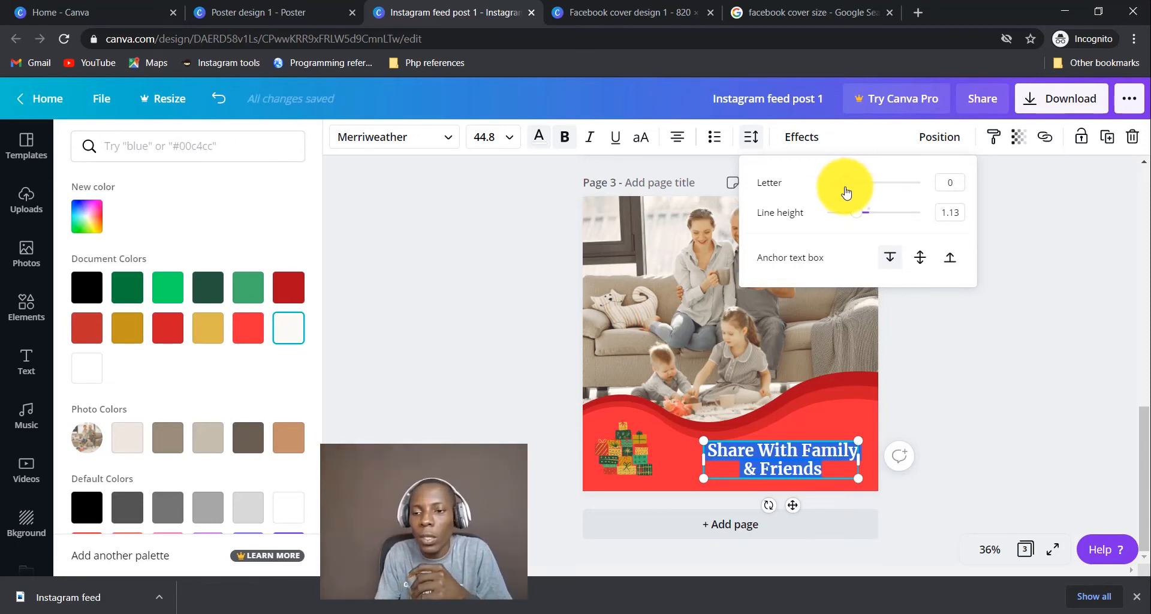
mouse_move(846, 192)
mouse_down()
mouse_move(911, 185)
mouse_move(849, 187)
mouse_up()
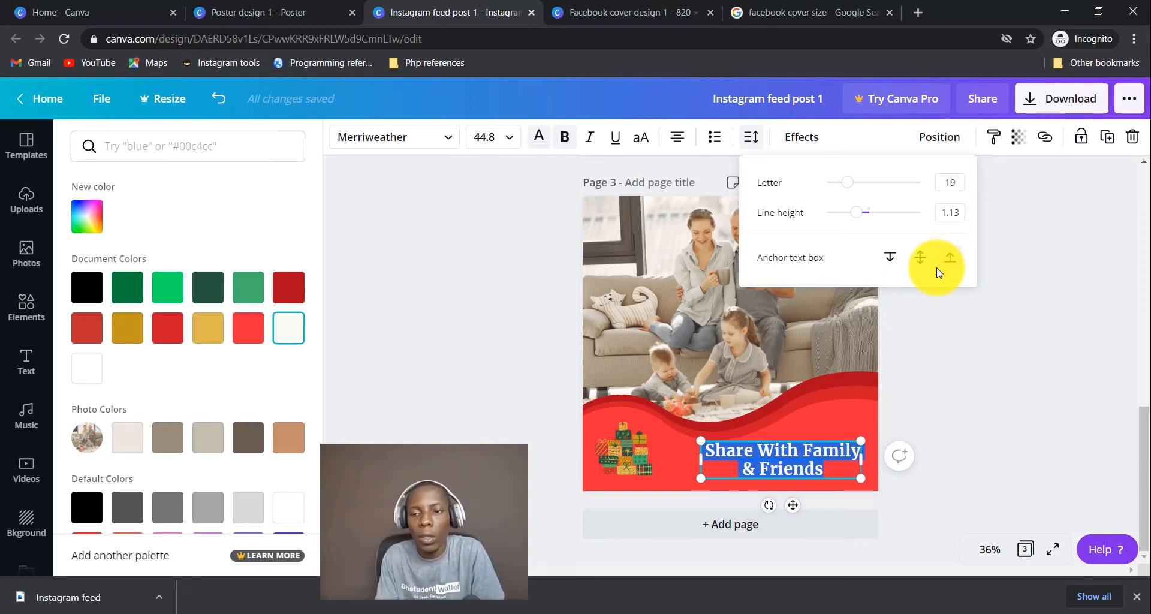
click(888, 259)
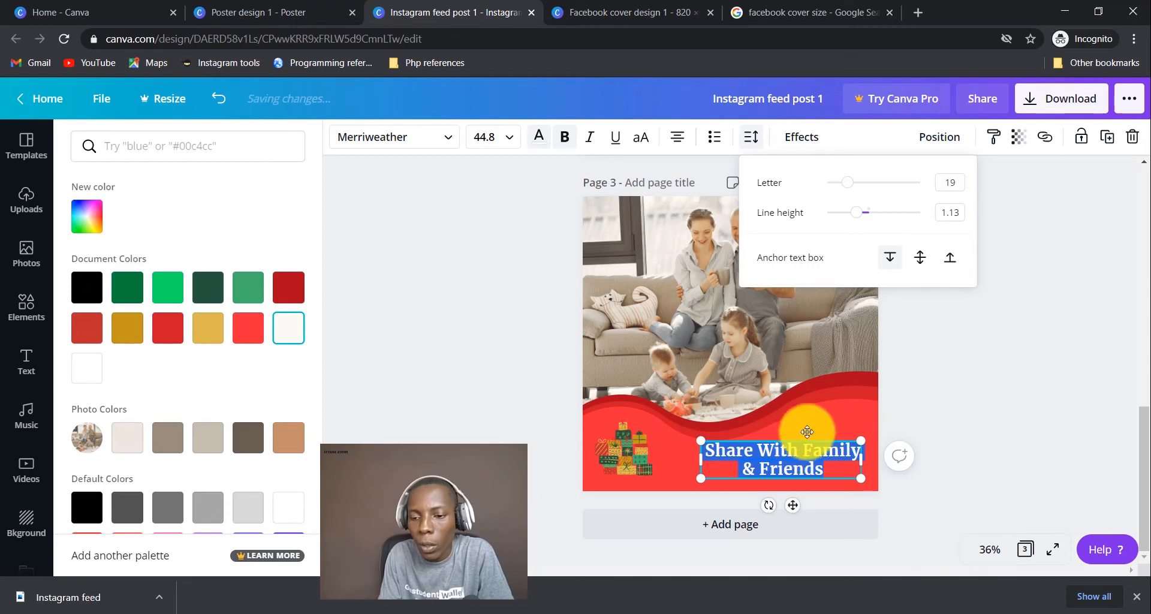
click(811, 427)
click(1069, 333)
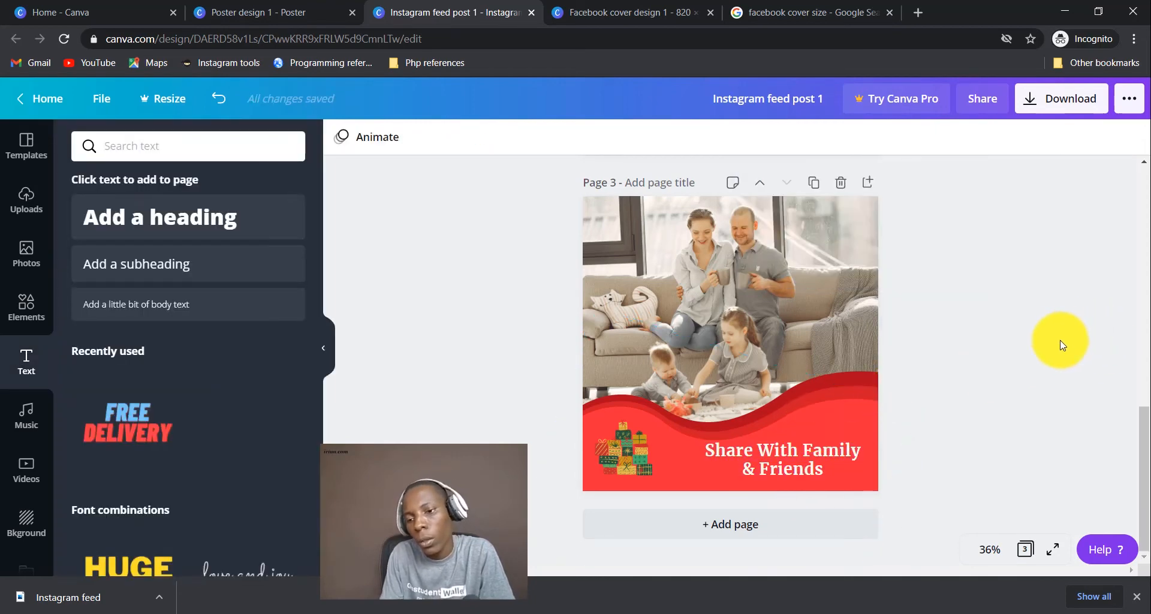
Resize the greeting text box, nudge it left and down, and left-align the text.
click(778, 458)
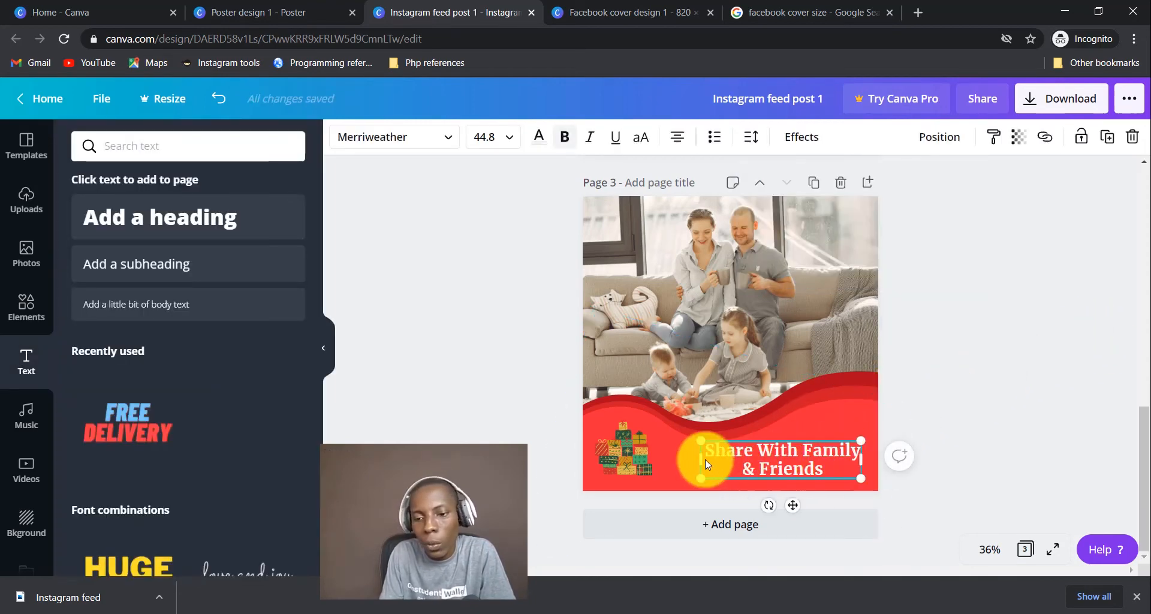
drag(695, 459, 745, 459)
click(681, 137)
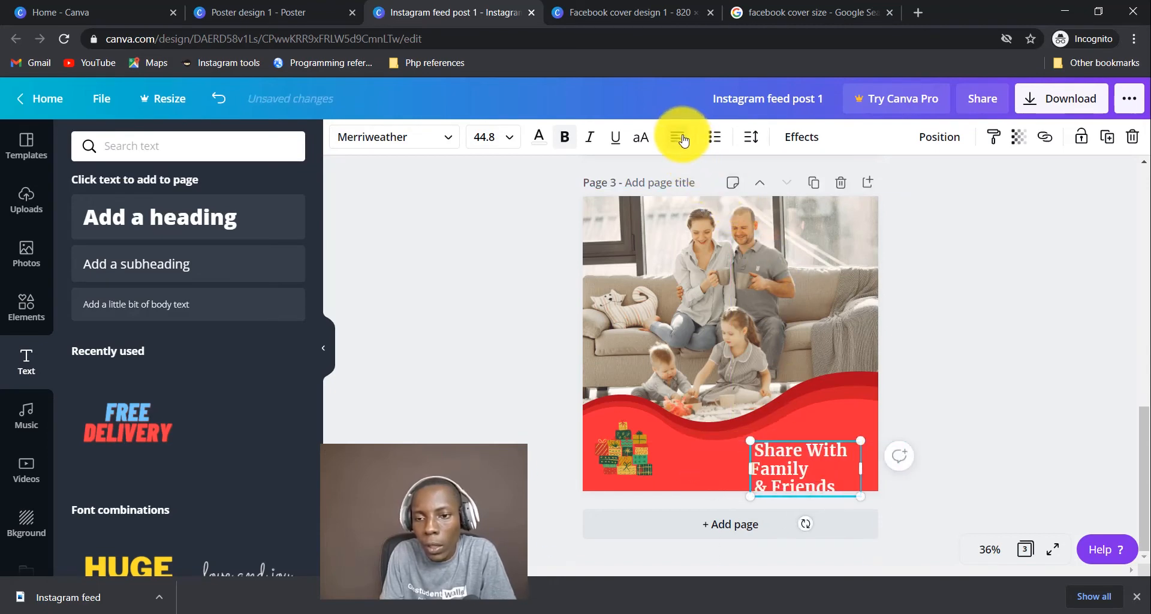
click(680, 139)
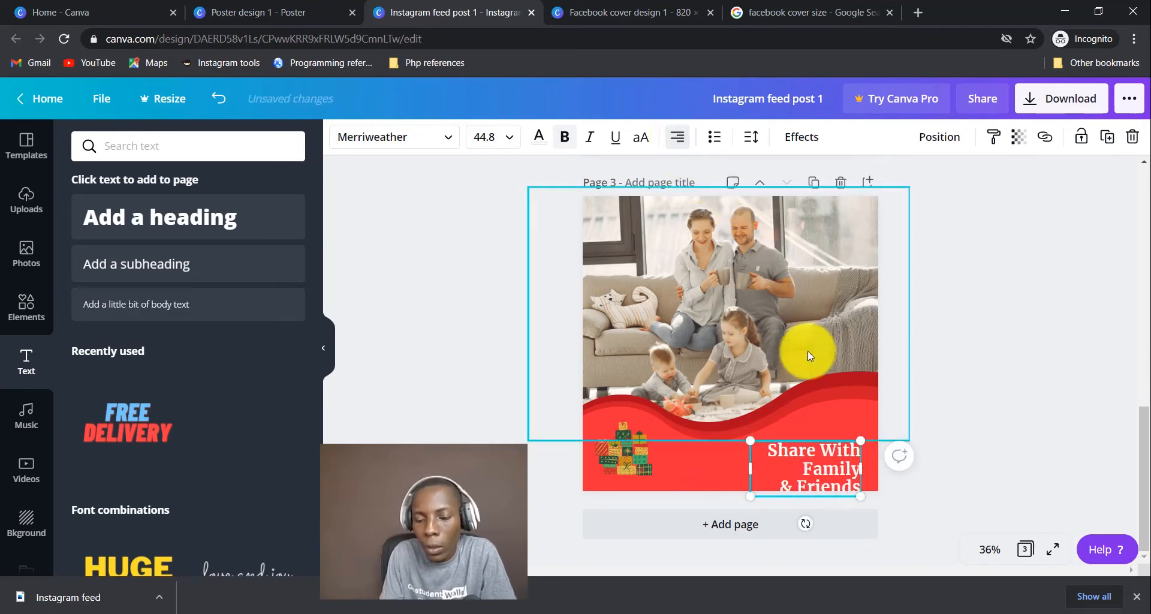
drag(750, 466, 687, 464)
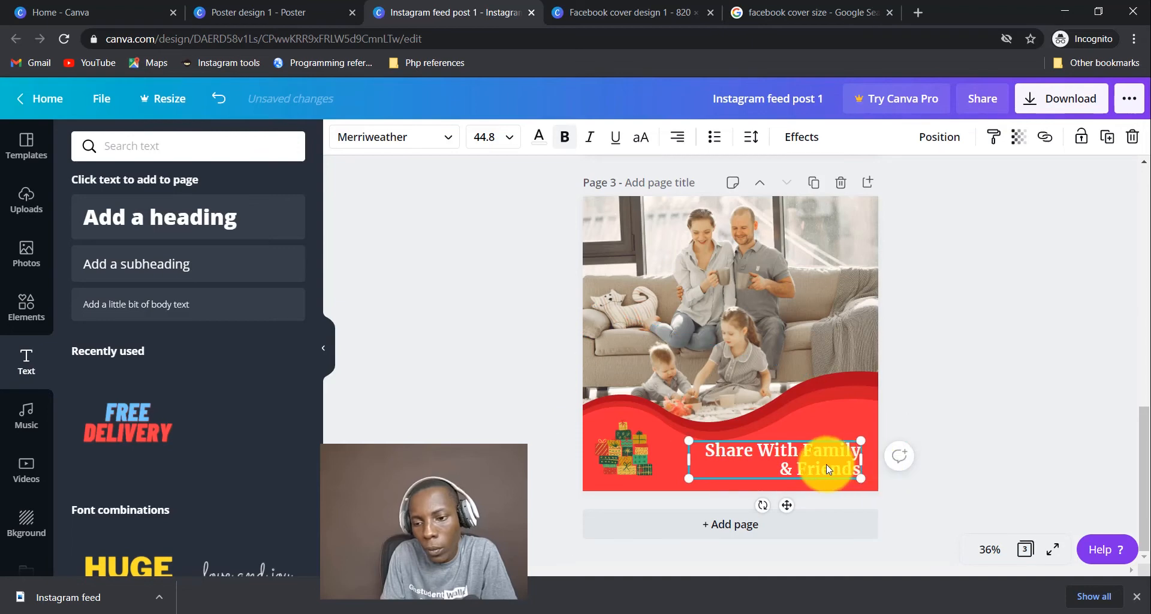
drag(799, 474, 787, 474)
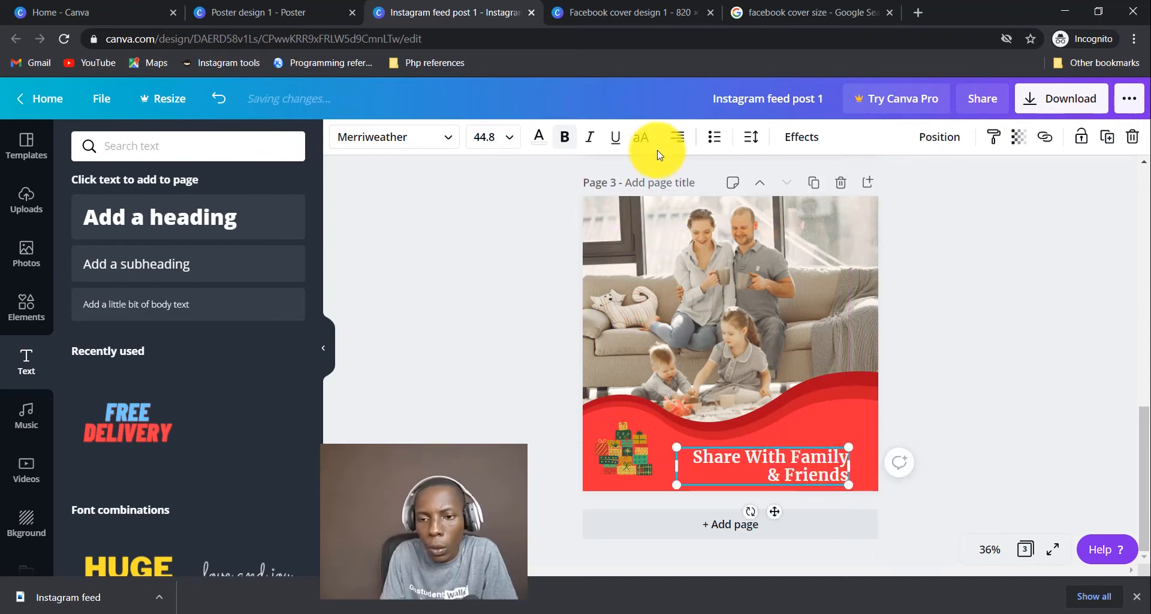
click(683, 140)
click(683, 140)
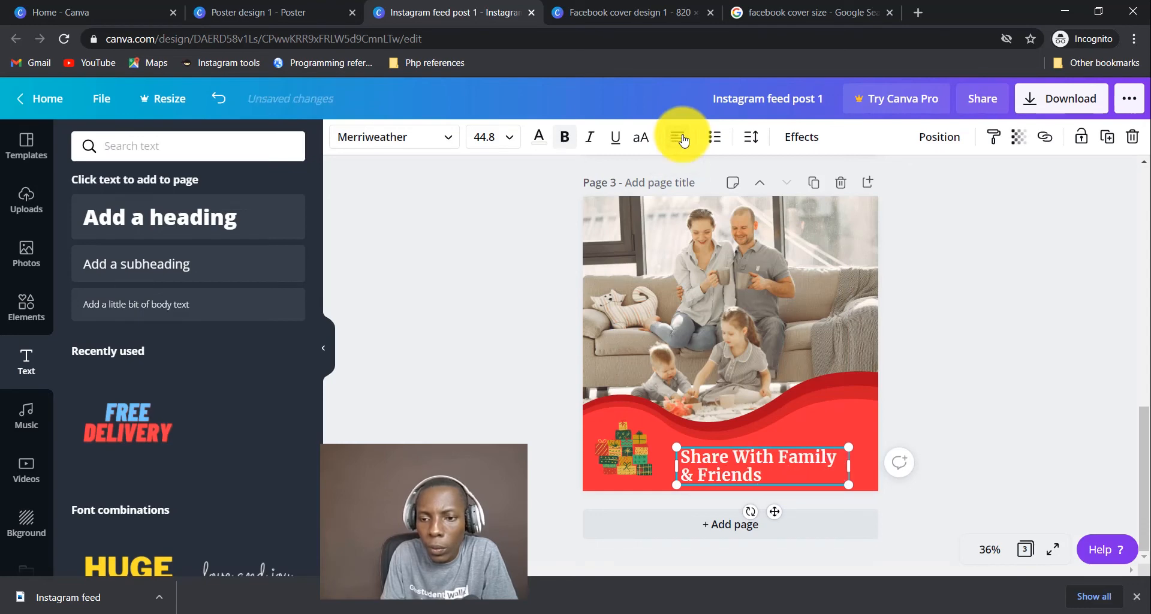
click(975, 402)
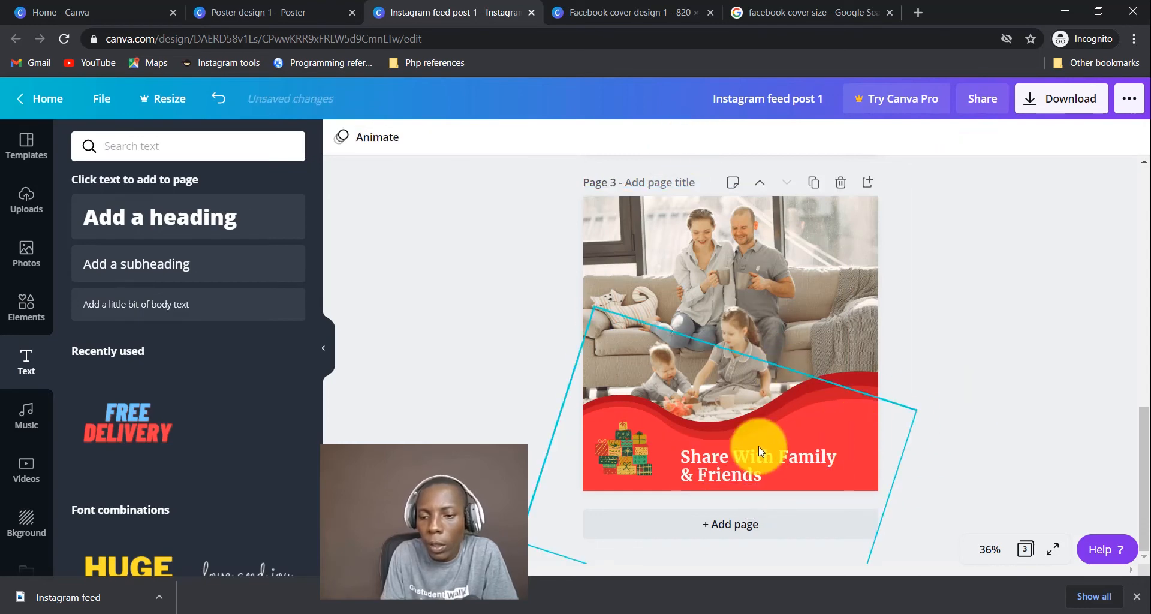
Shrink the greeting text and the gift-boxes graphic.
click(627, 455)
click(710, 465)
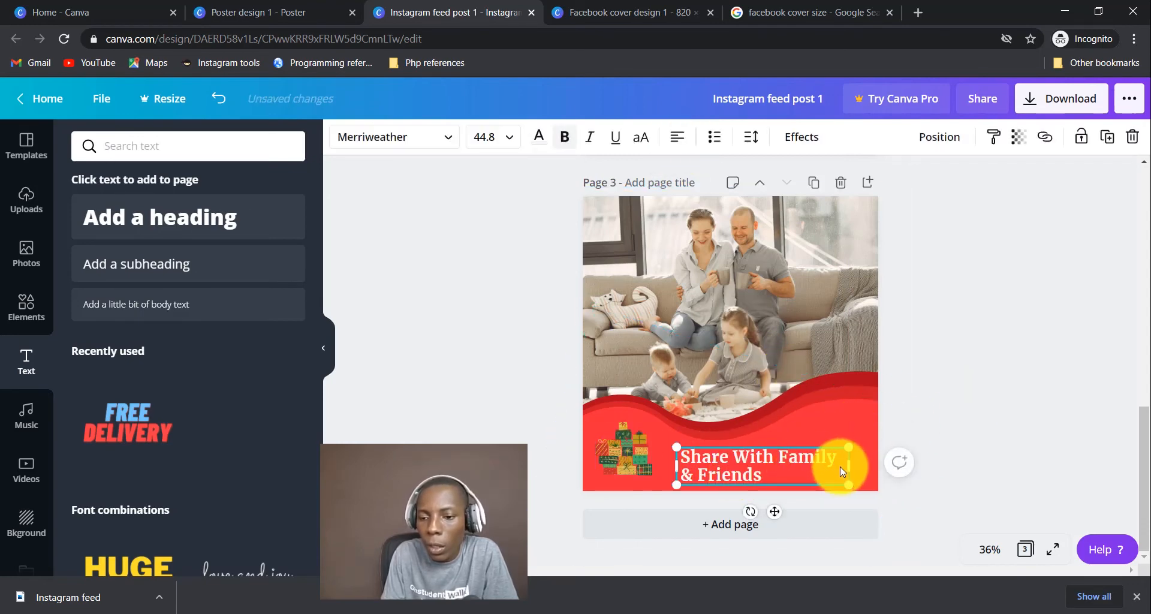
drag(847, 483, 723, 463)
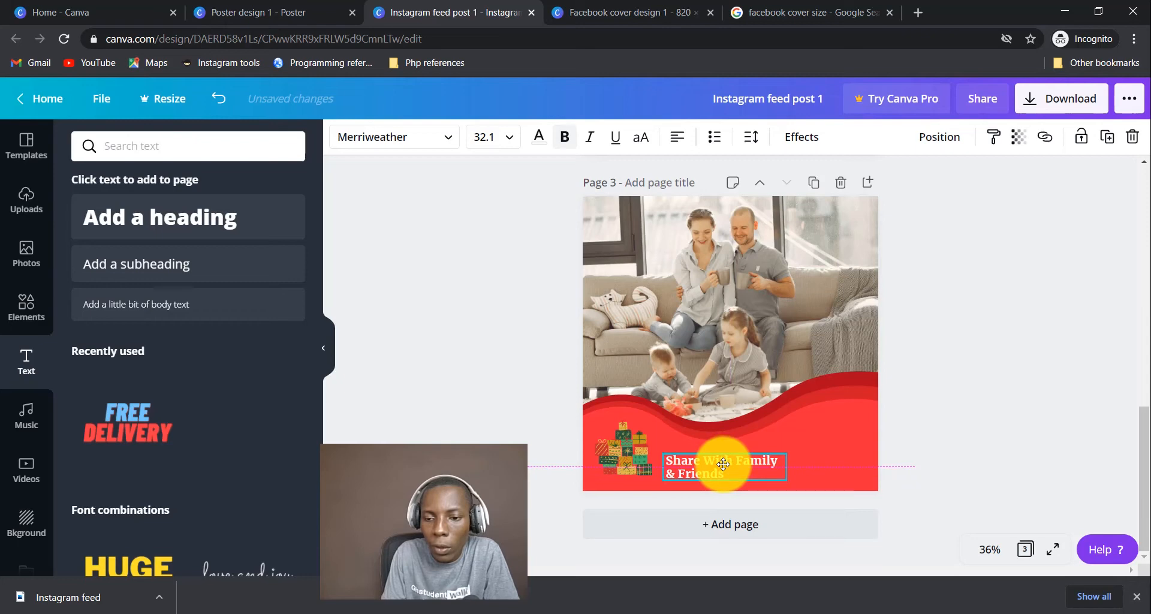
click(637, 447)
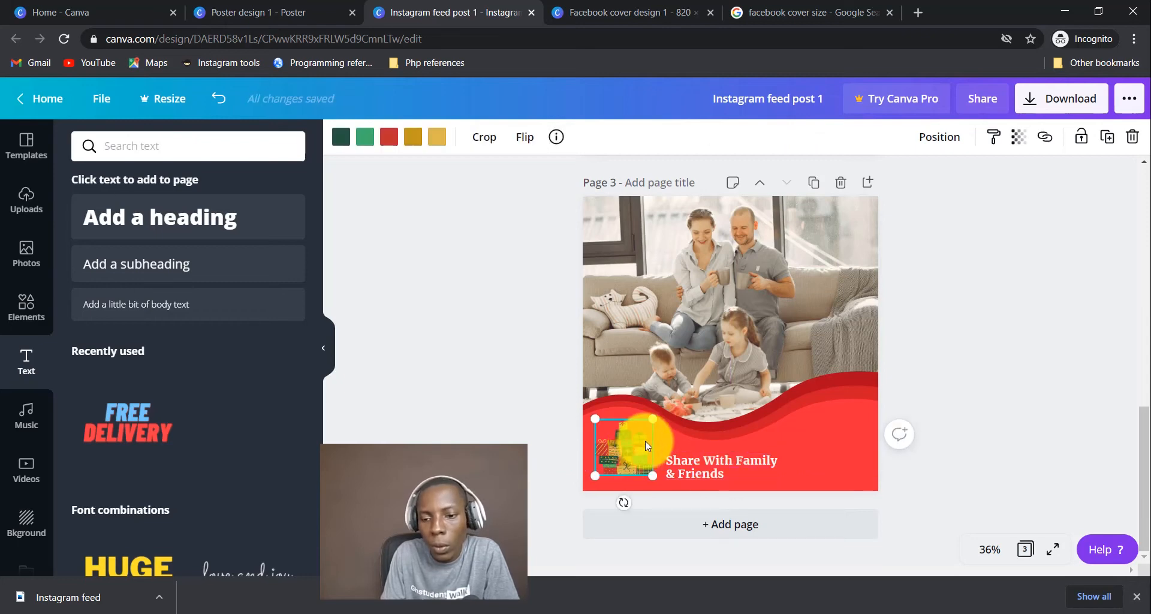
drag(653, 419, 627, 439)
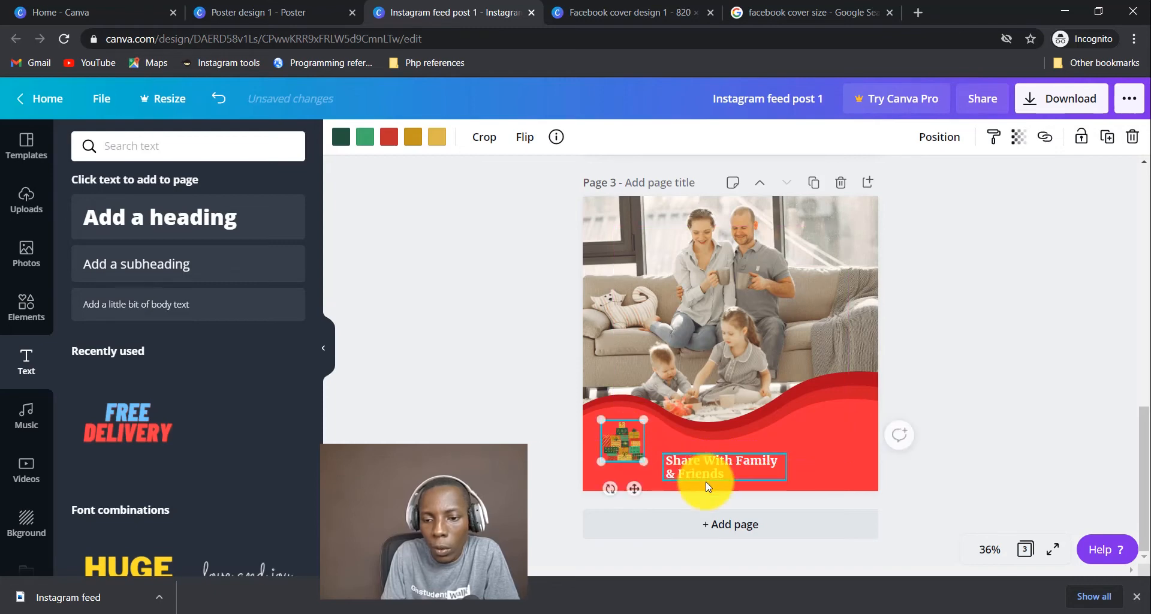
Widen the size-32.1 greeting onto one line at the red band's bottom-left.
drag(721, 474, 768, 479)
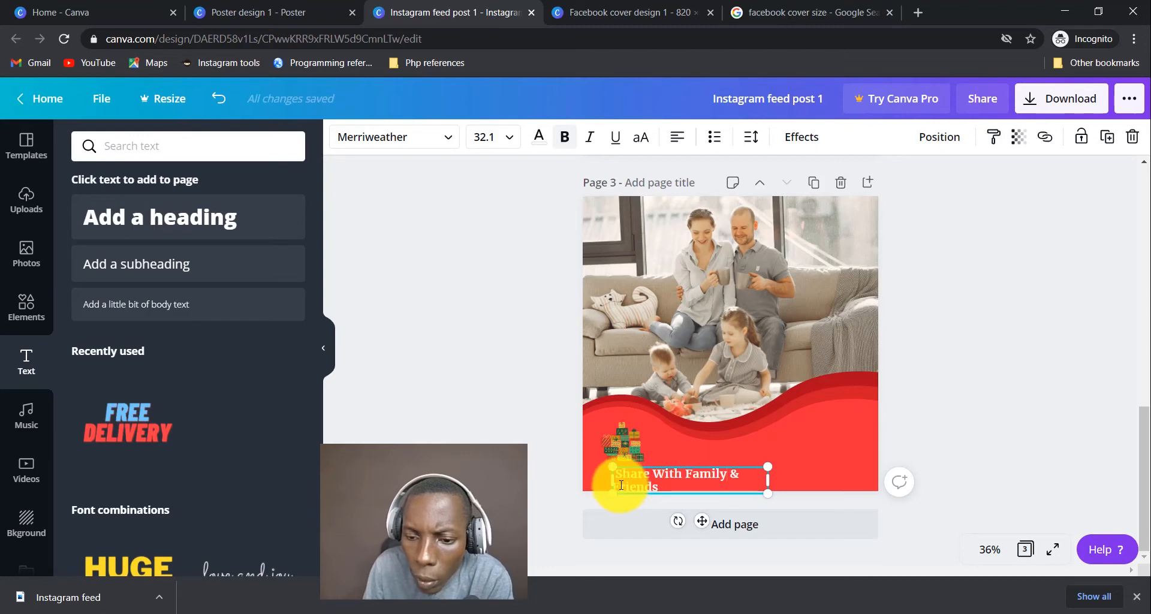
drag(612, 481, 582, 483)
drag(665, 482, 667, 485)
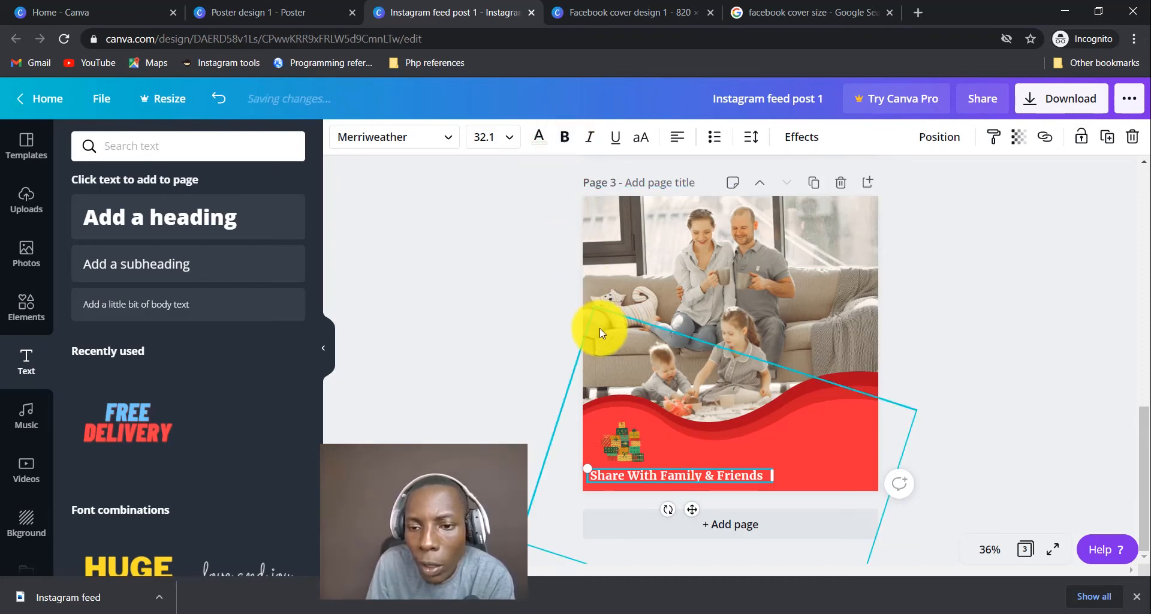
click(970, 354)
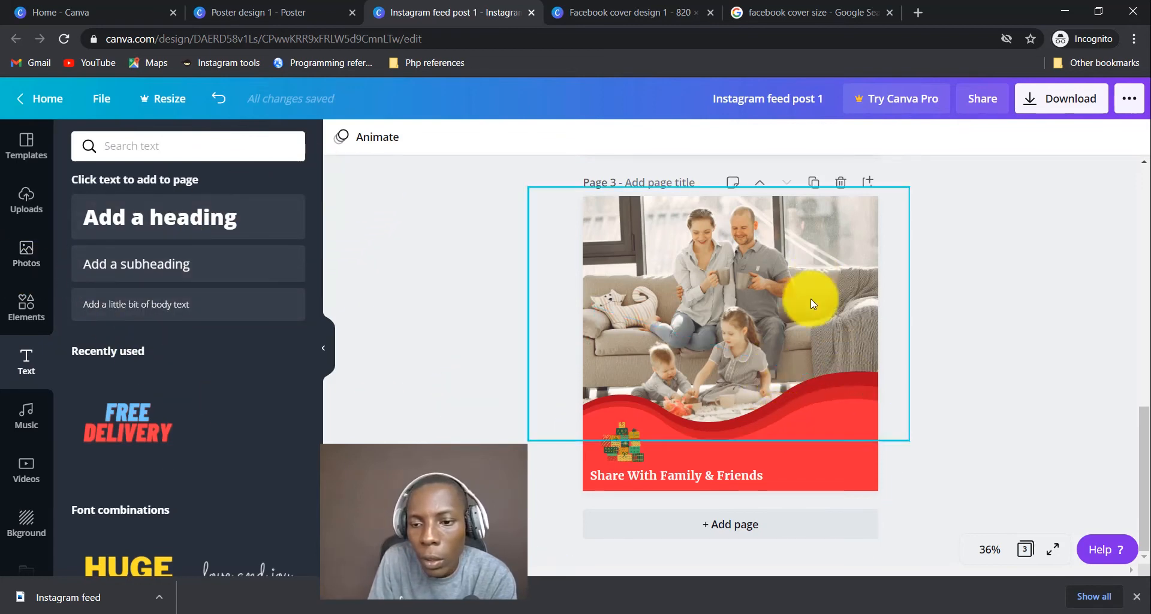
Add a new text box reading 26 at font size 36.
click(839, 285)
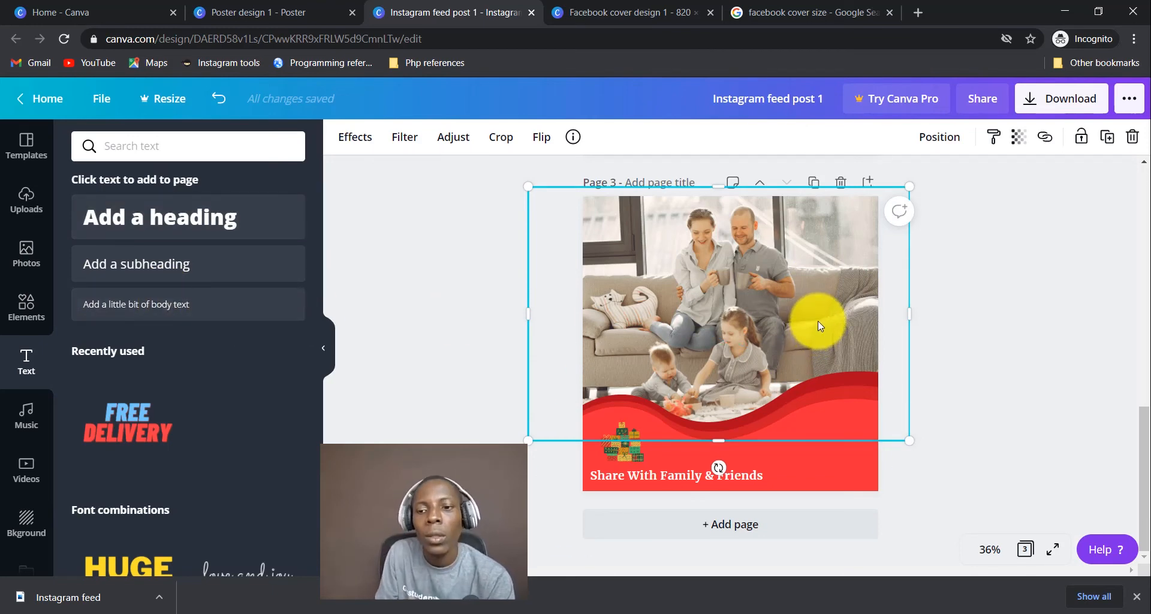
key(t)
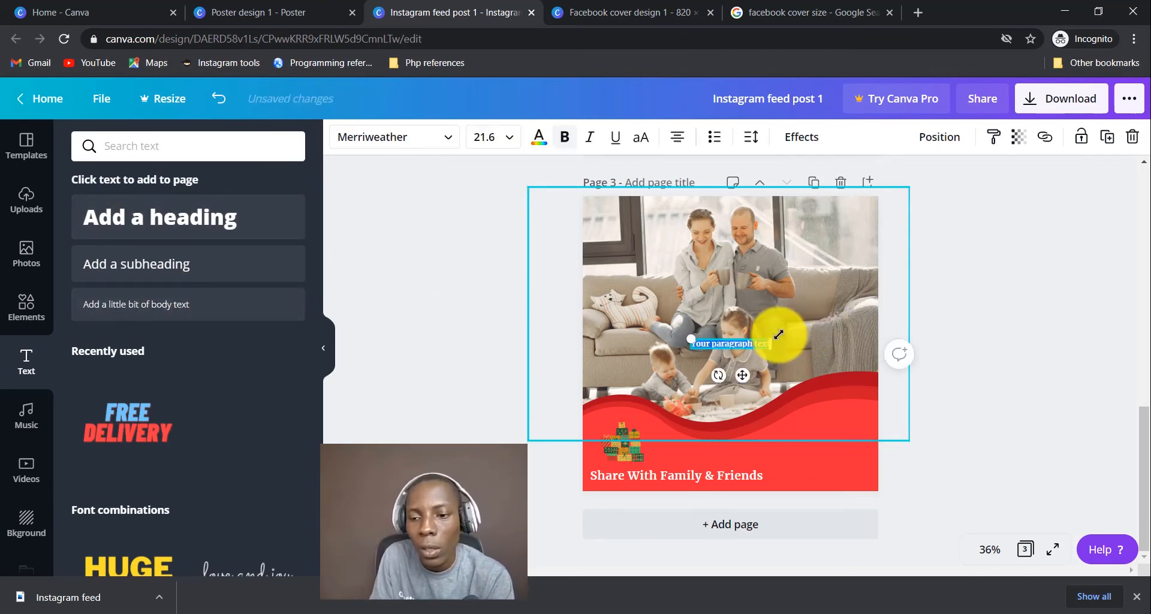
drag(771, 349, 825, 384)
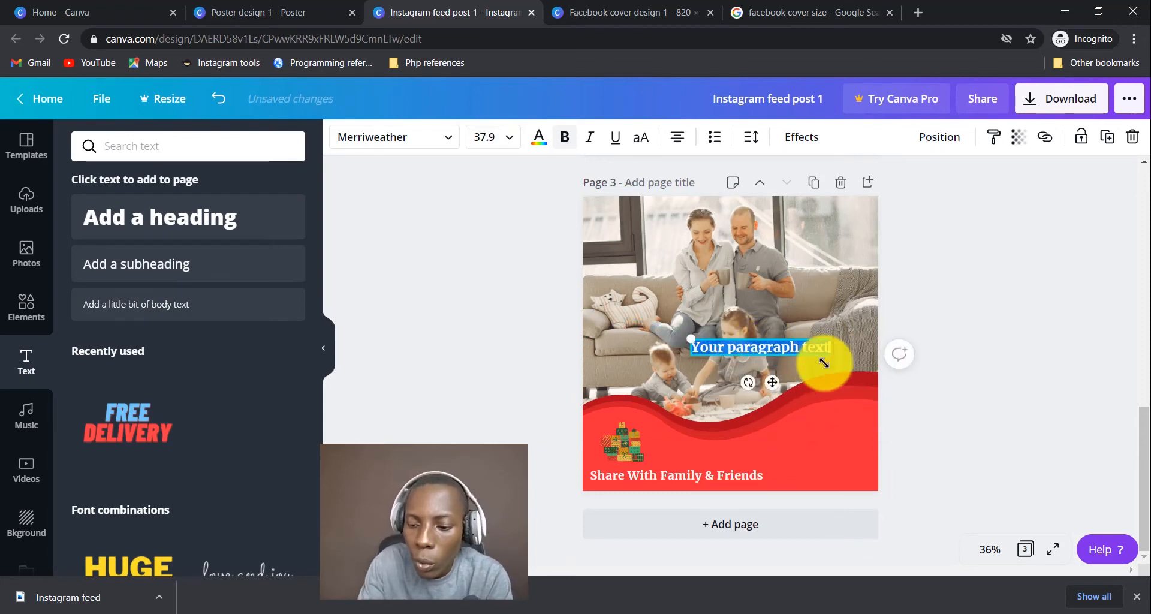
text(26)
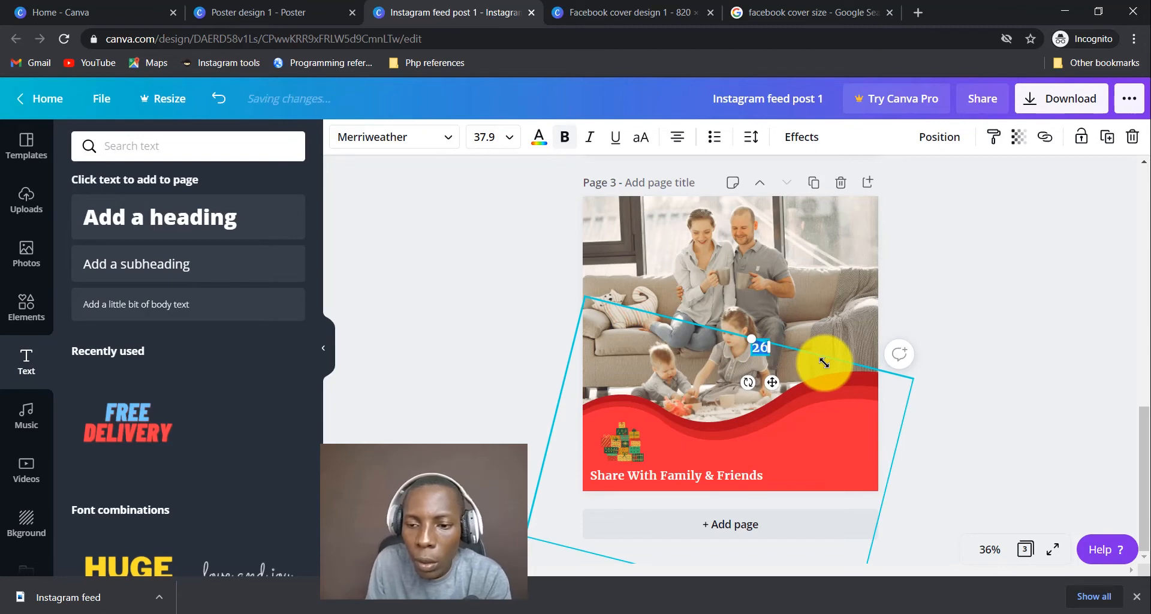
click(507, 136)
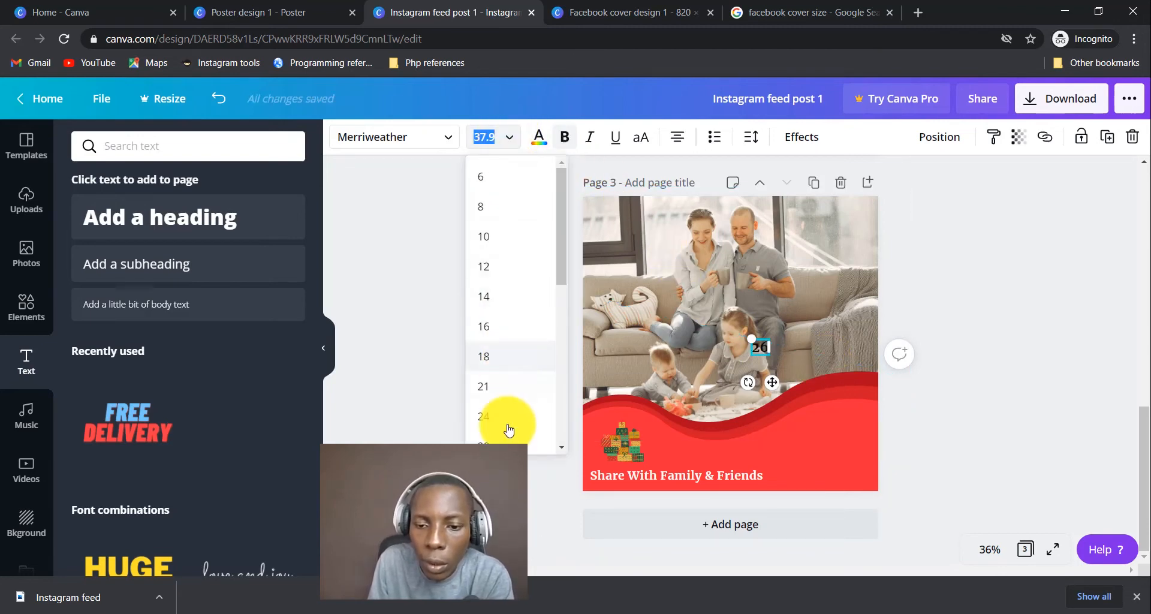
scroll(507, 426, down, 2)
click(505, 359)
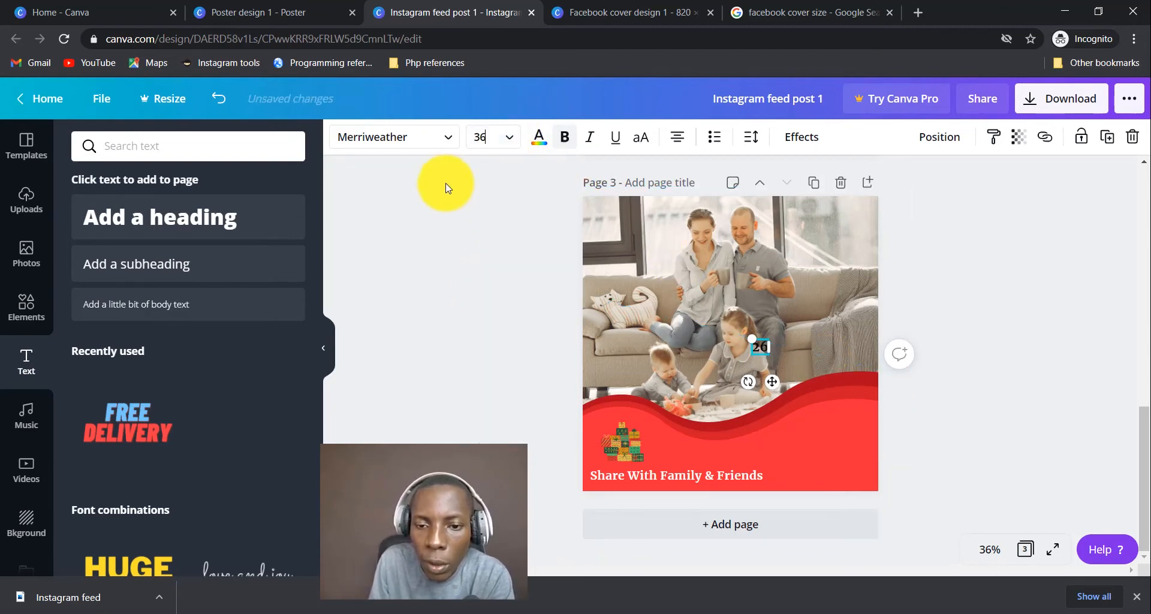
Make the 26 Archivo Black, enlarge it to size 171 on the band's right, and colour it white.
click(425, 143)
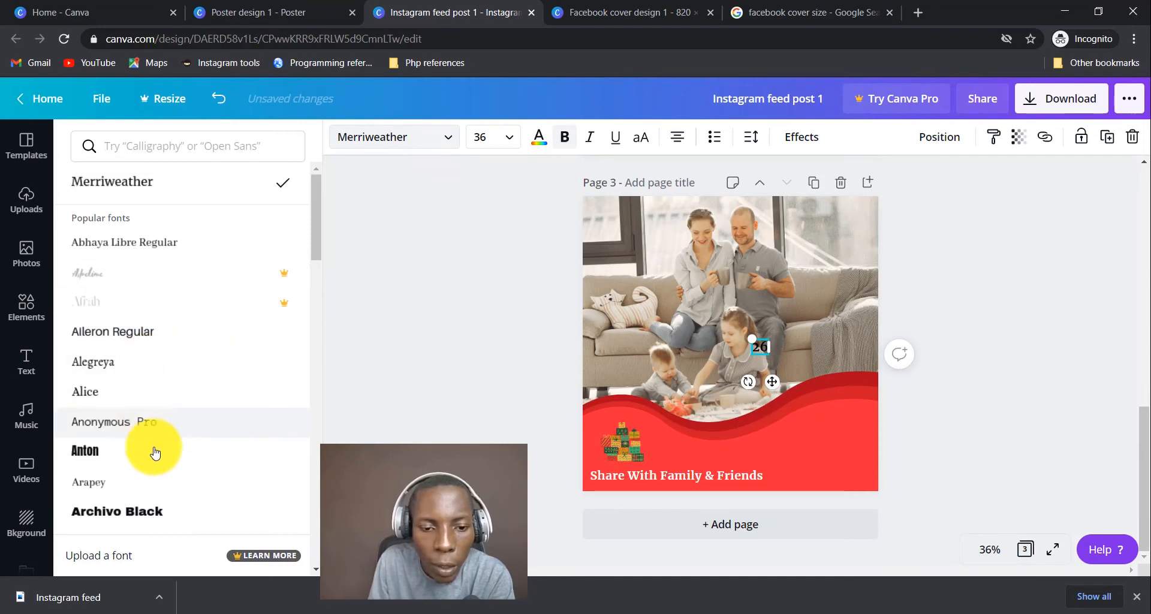
scroll(158, 462, down, 3)
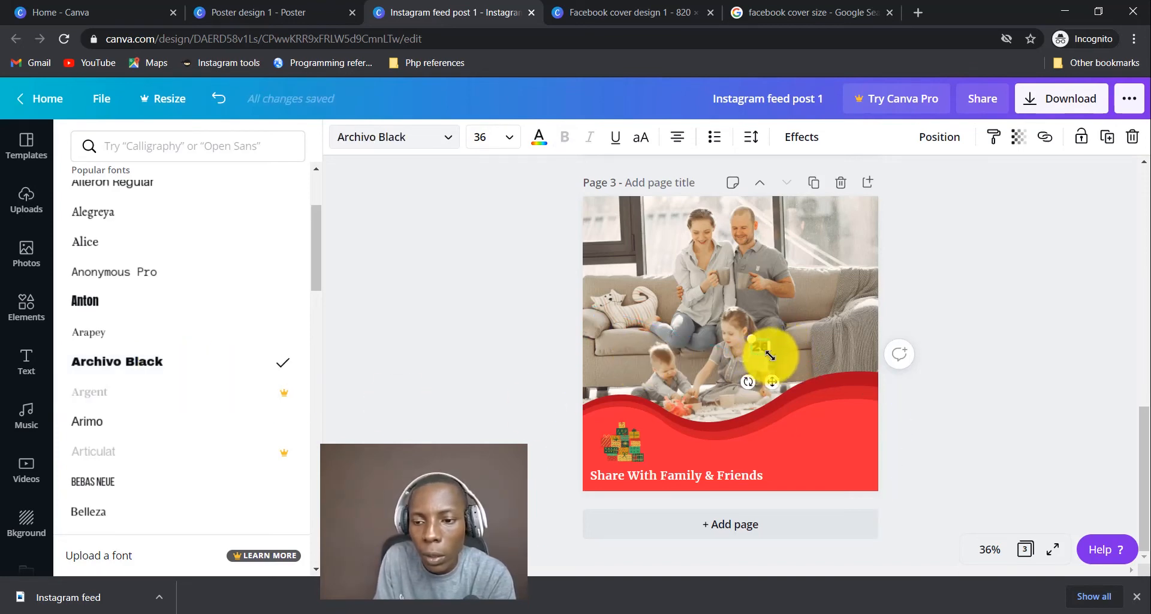
drag(771, 354, 837, 482)
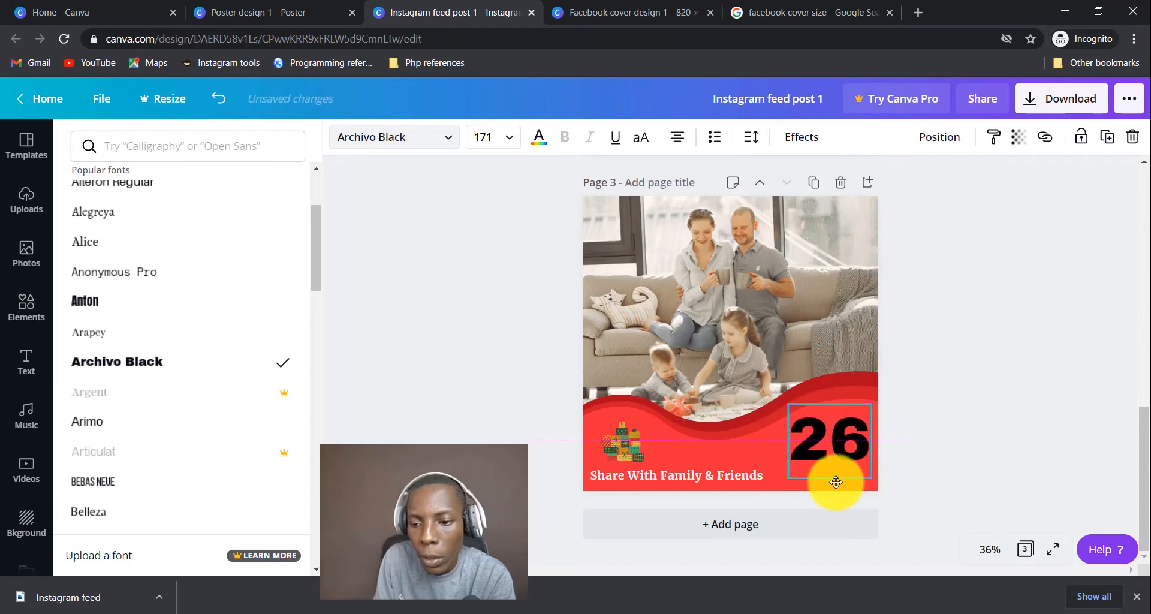
click(538, 138)
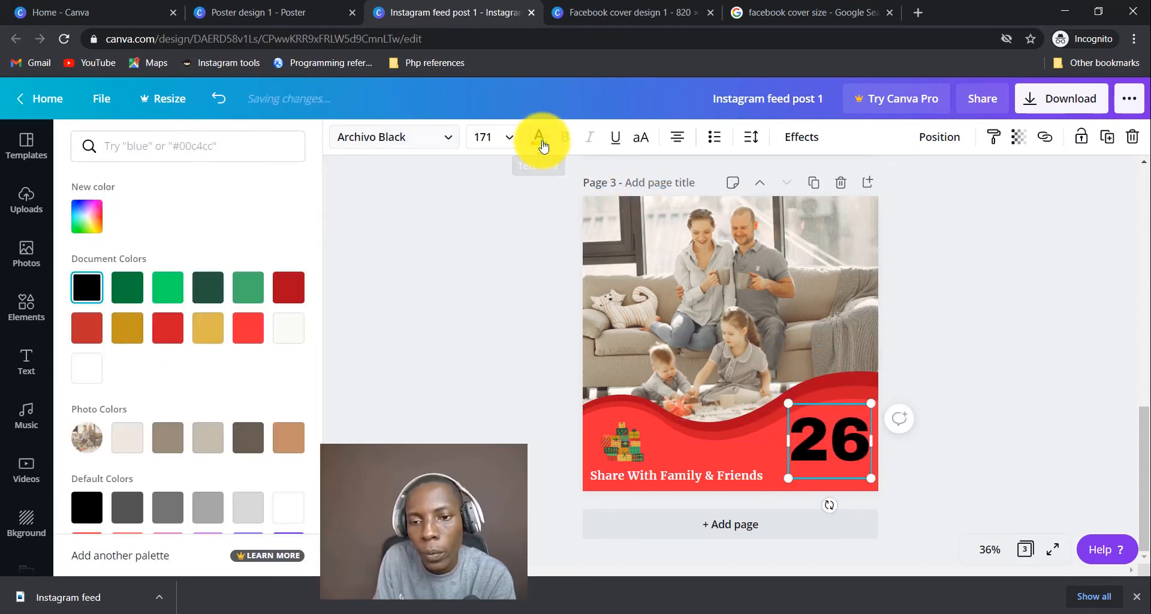
click(289, 327)
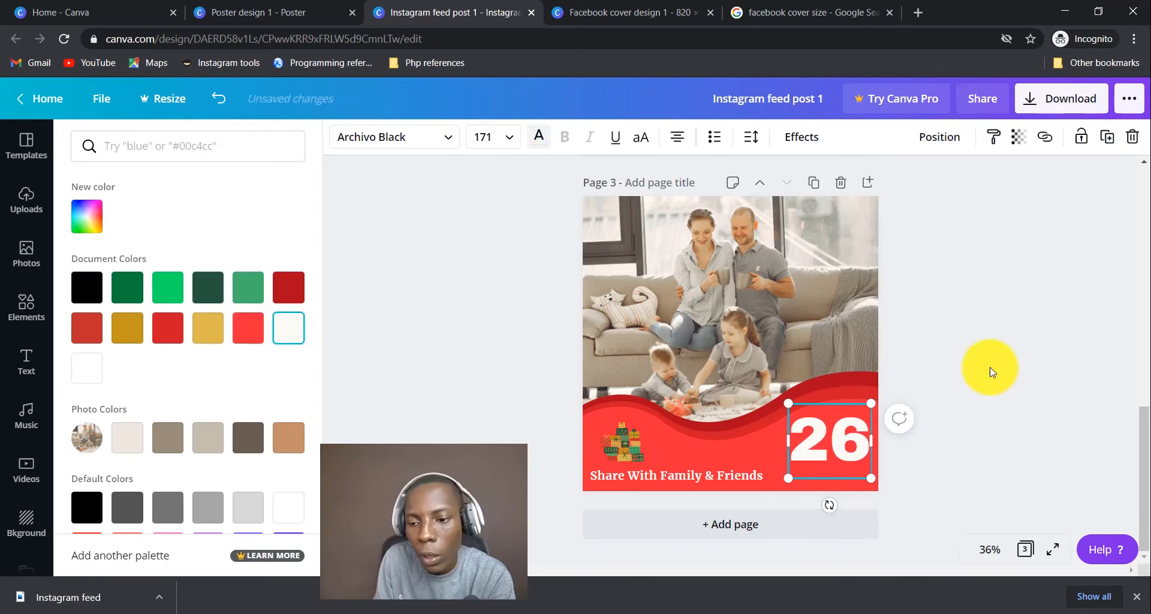
click(998, 359)
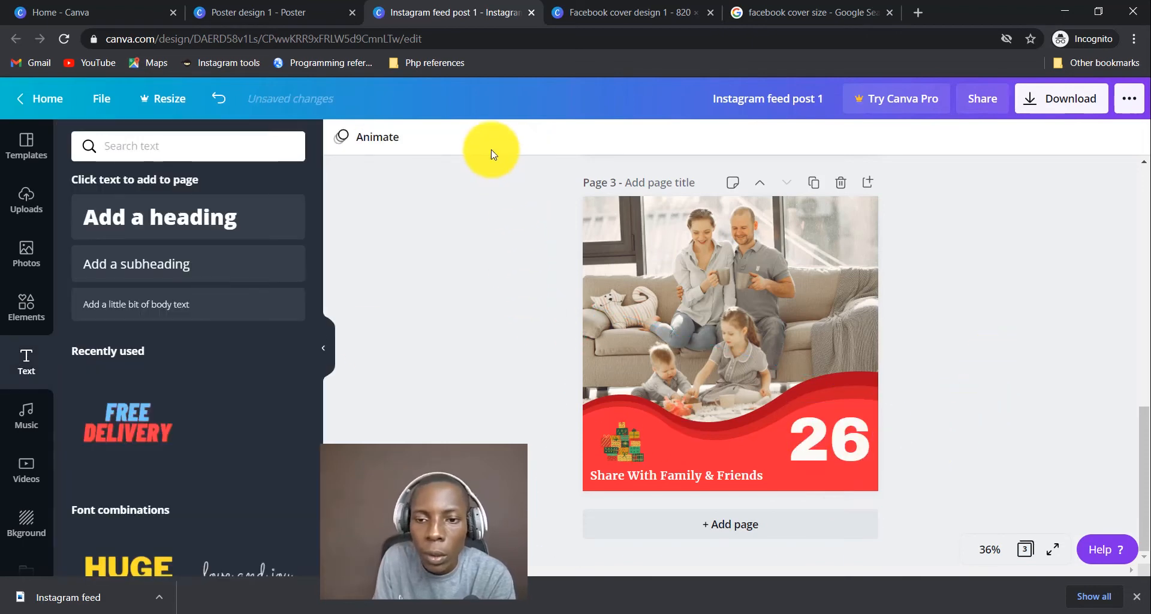
Add a capitalised DECEMBER subheading and position it just beneath the white 26.
click(223, 269)
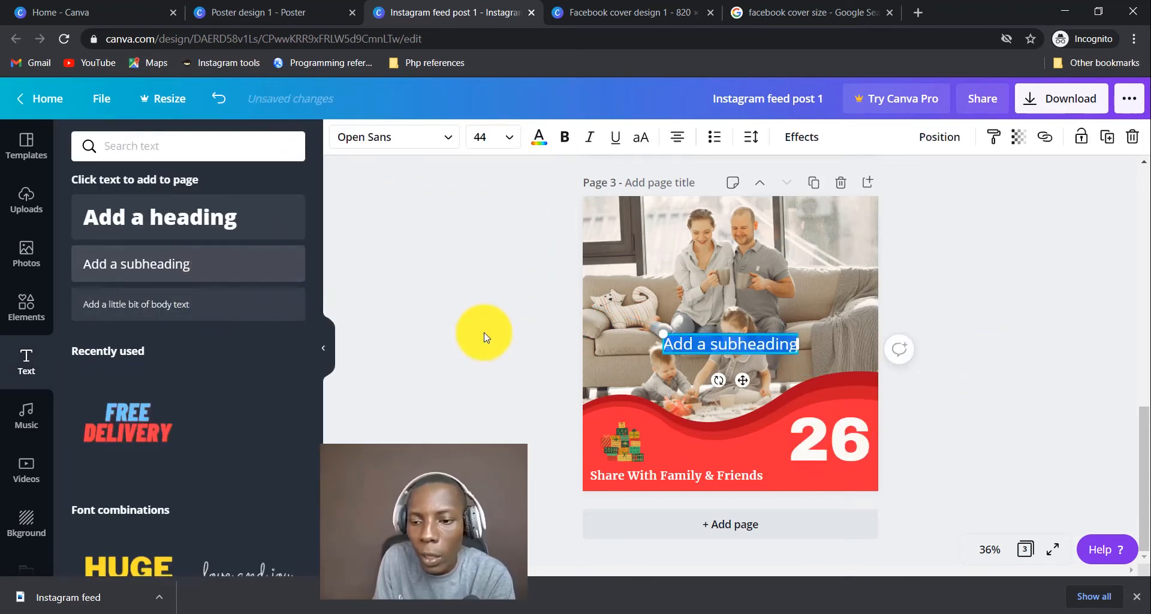
key(Caps_Lock)
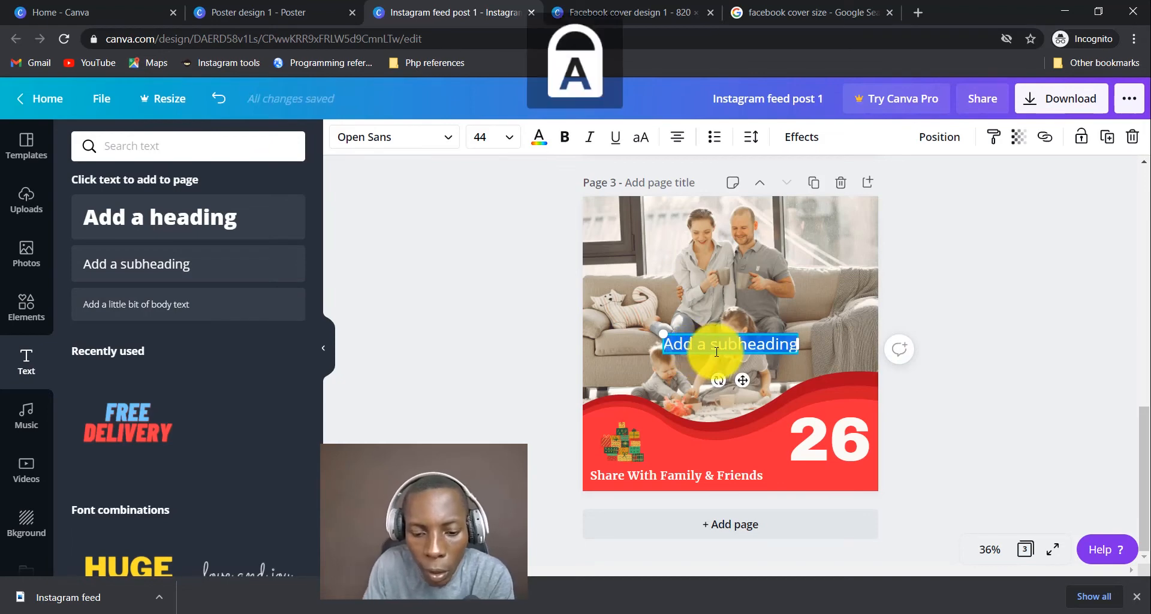
text(DECEMBER)
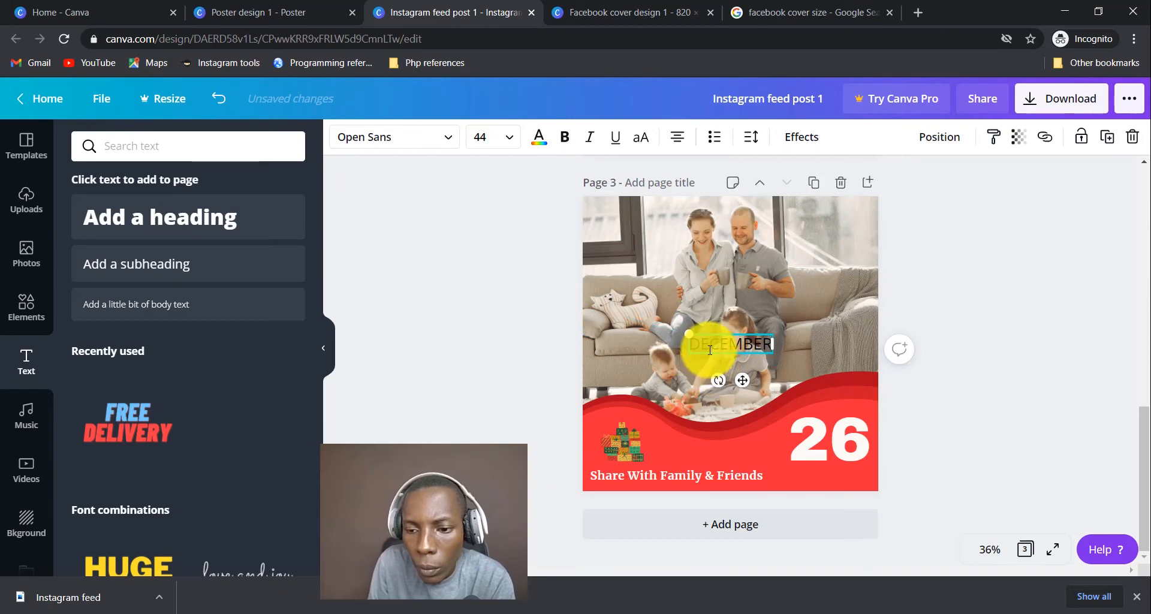
drag(709, 356, 804, 477)
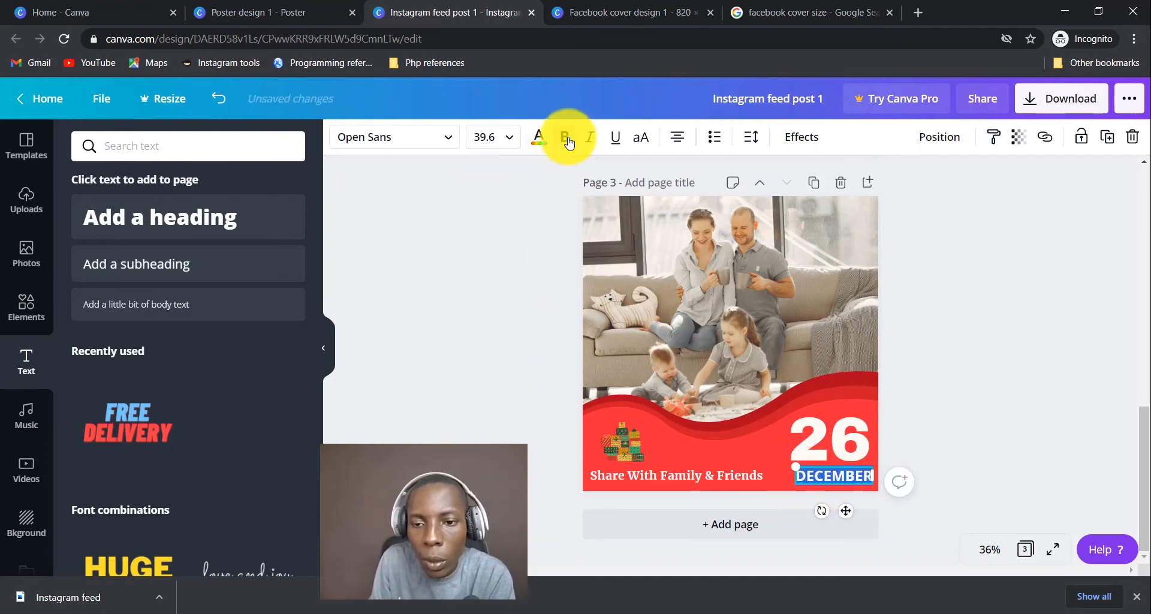
click(982, 459)
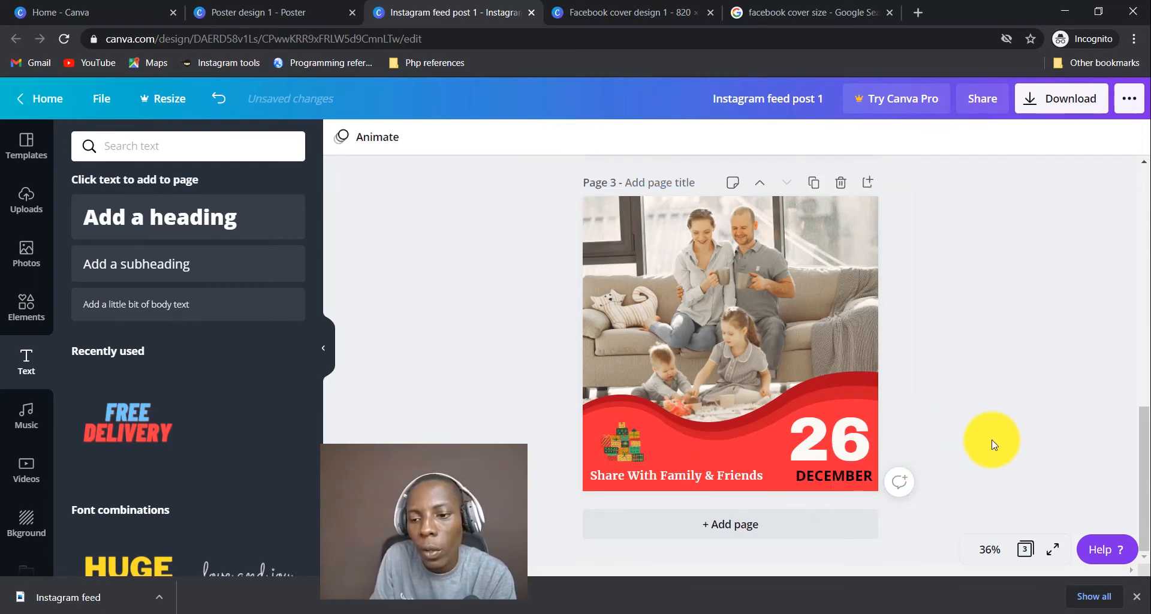
drag(836, 475, 839, 469)
click(830, 451)
click(983, 422)
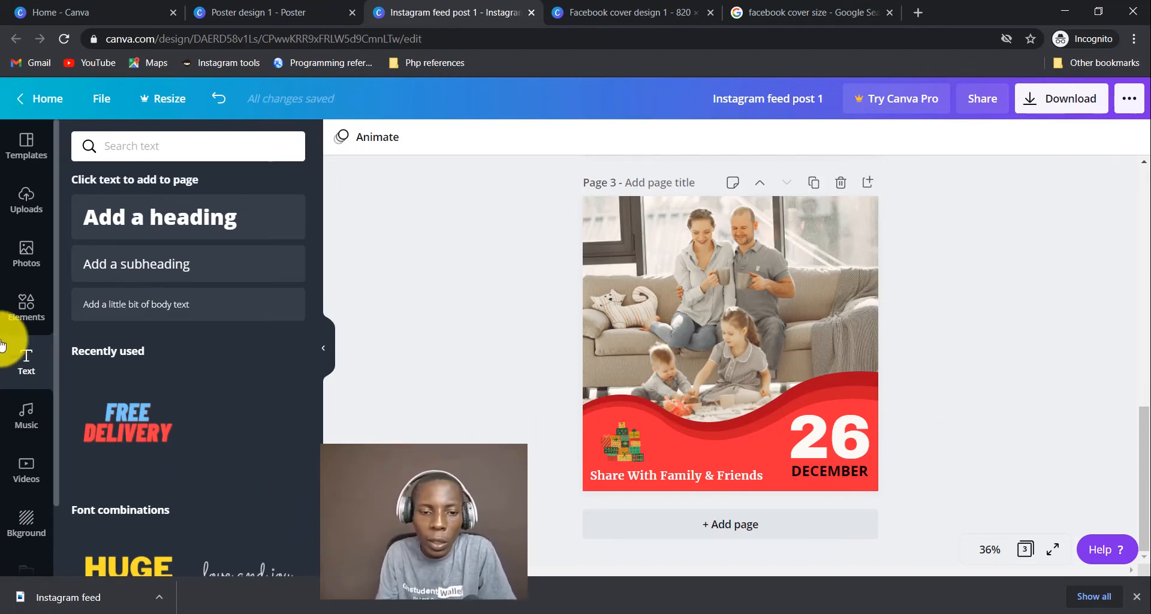
Add the Christmas string-lights graphic and stretch it across the photo's top edge.
click(25, 306)
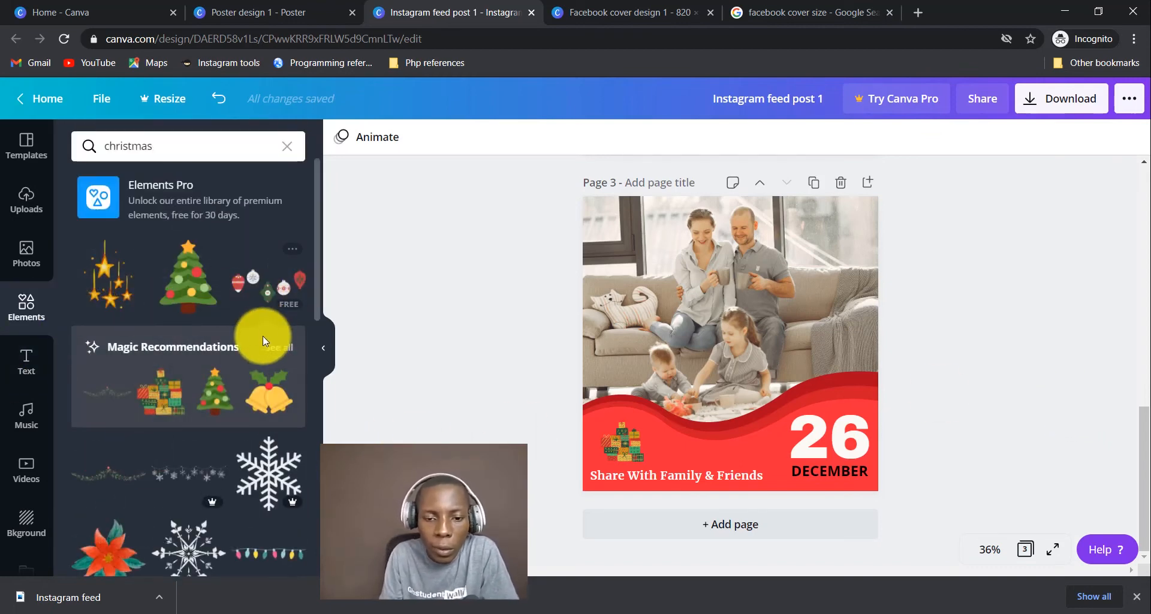
scroll(263, 335, down, 4)
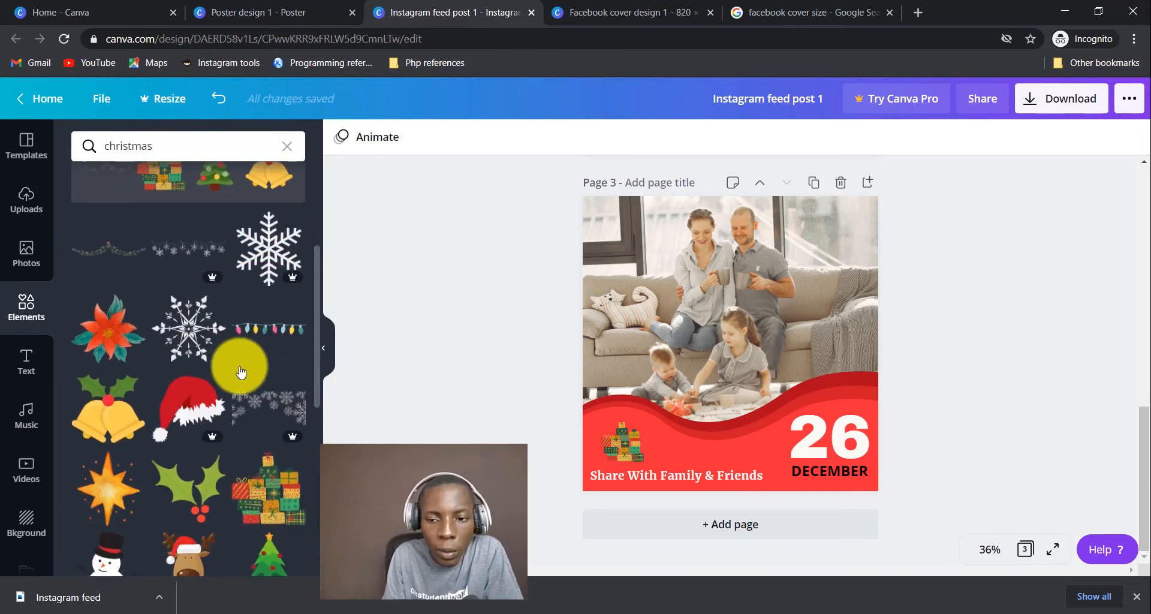
click(269, 328)
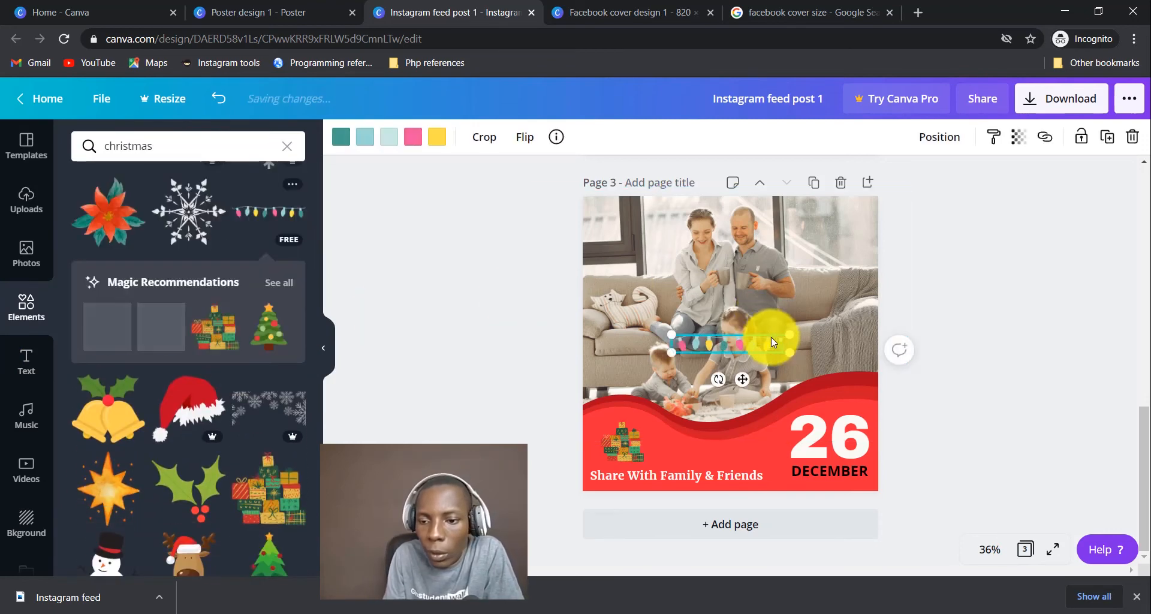
drag(757, 340, 844, 204)
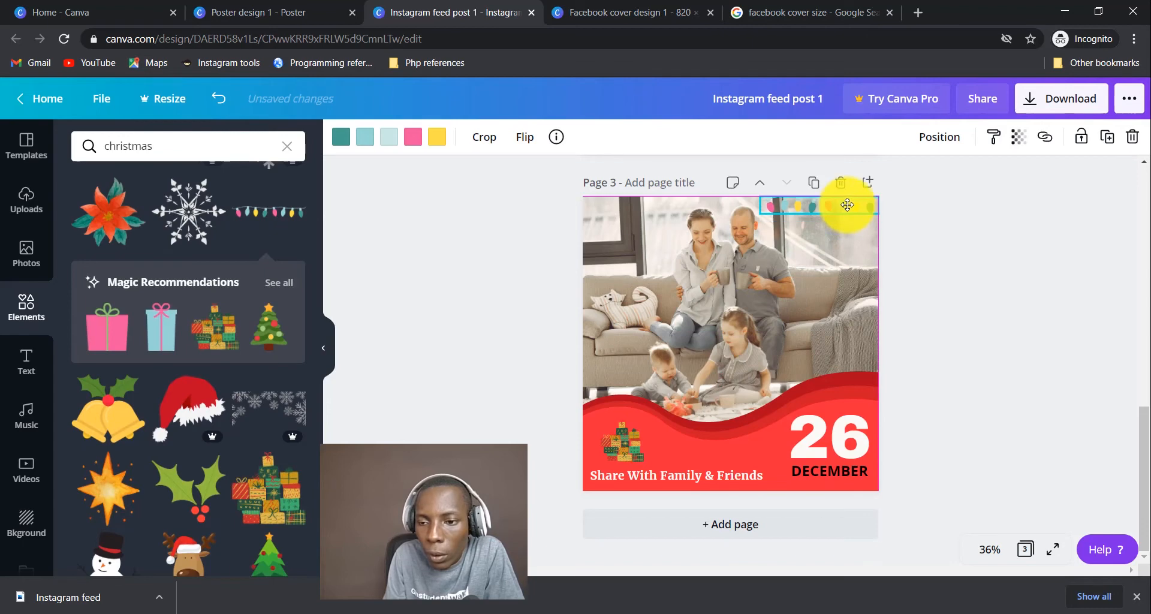
drag(760, 214, 585, 241)
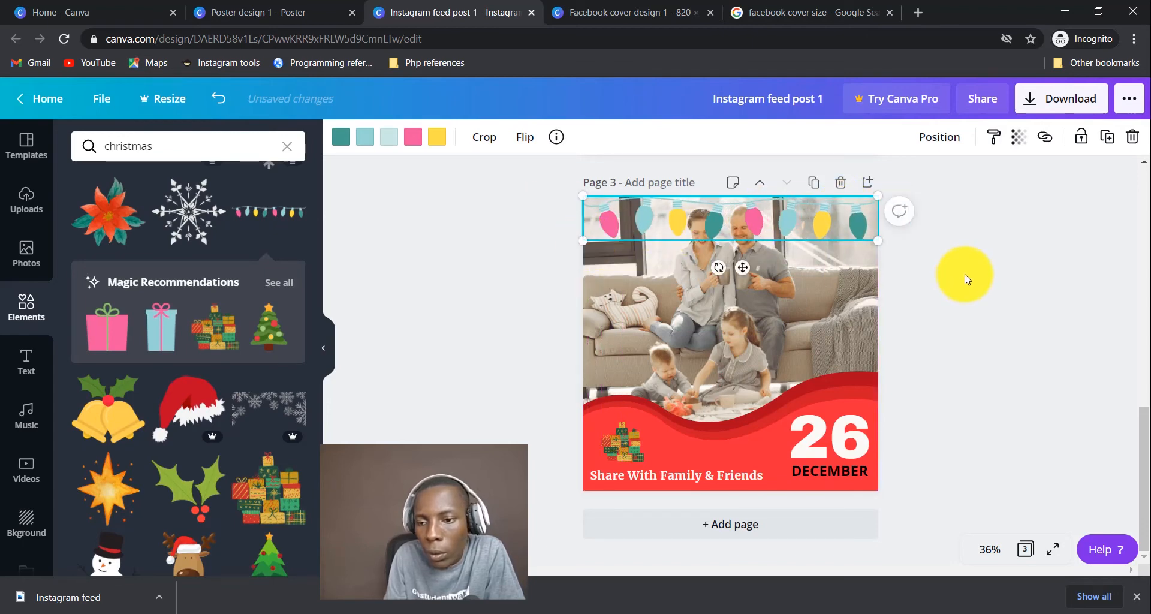
click(968, 277)
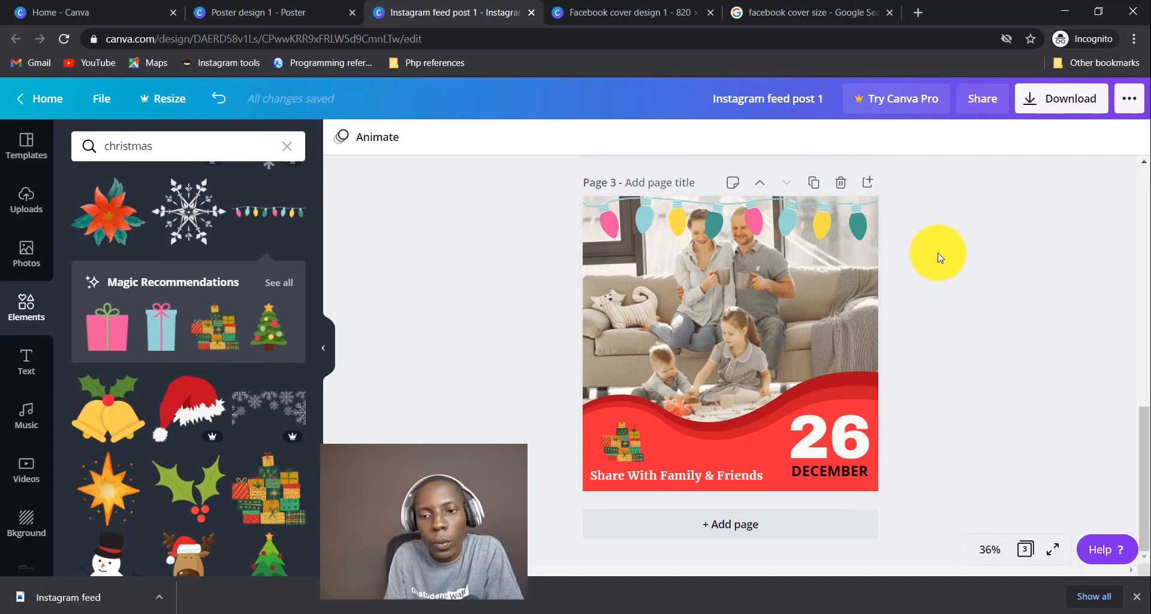
Set the string lights' transparency to 33 and copy their style.
click(803, 225)
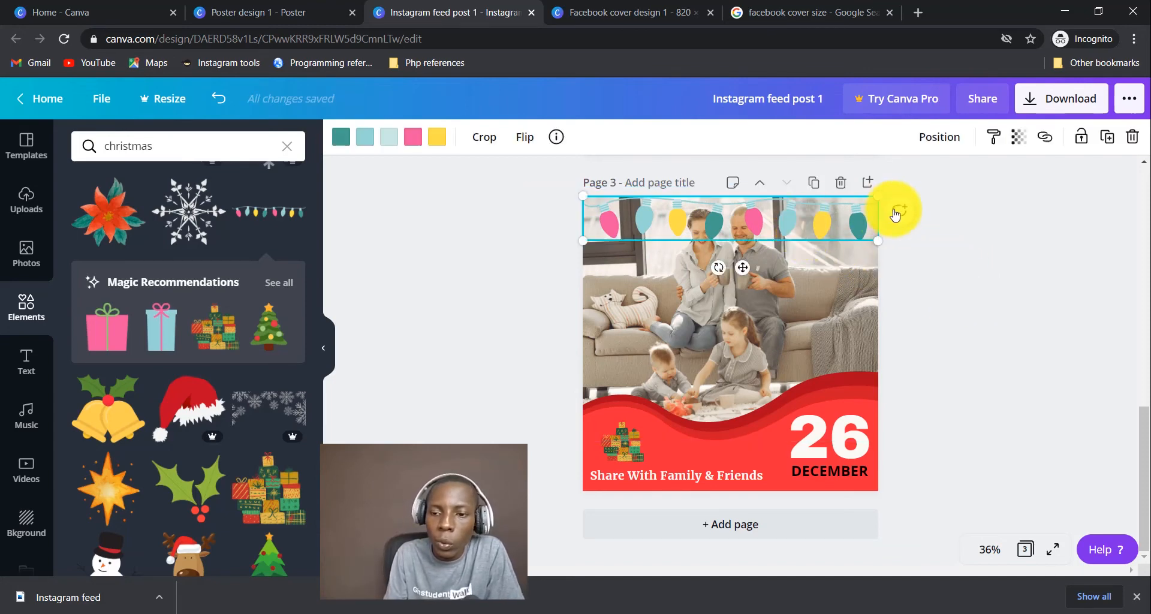
click(1020, 138)
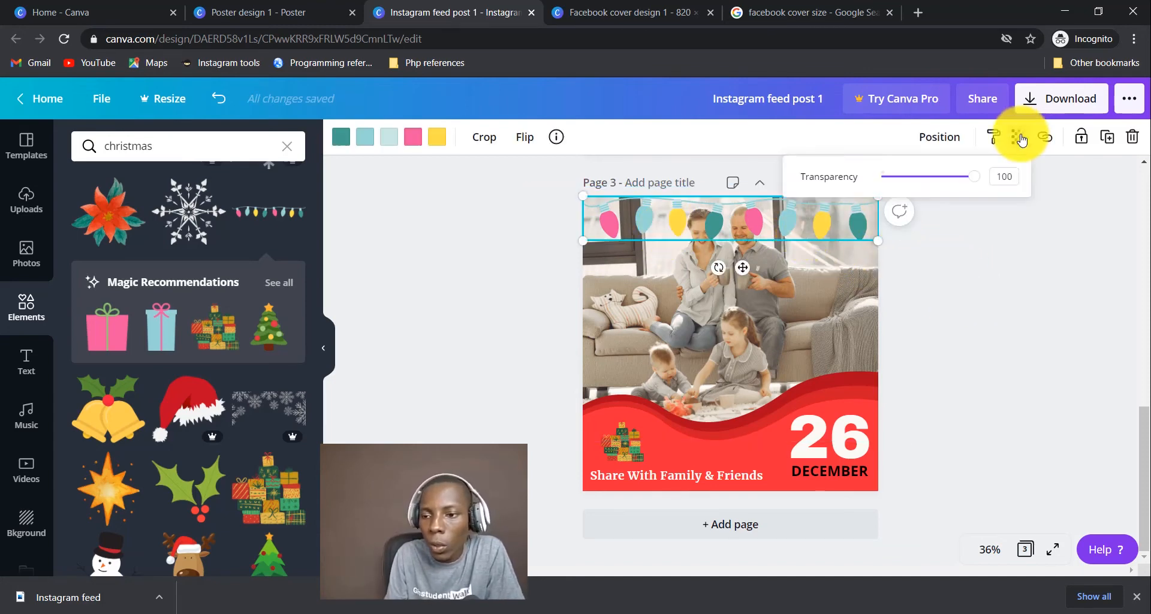
drag(972, 176, 1028, 180)
click(939, 139)
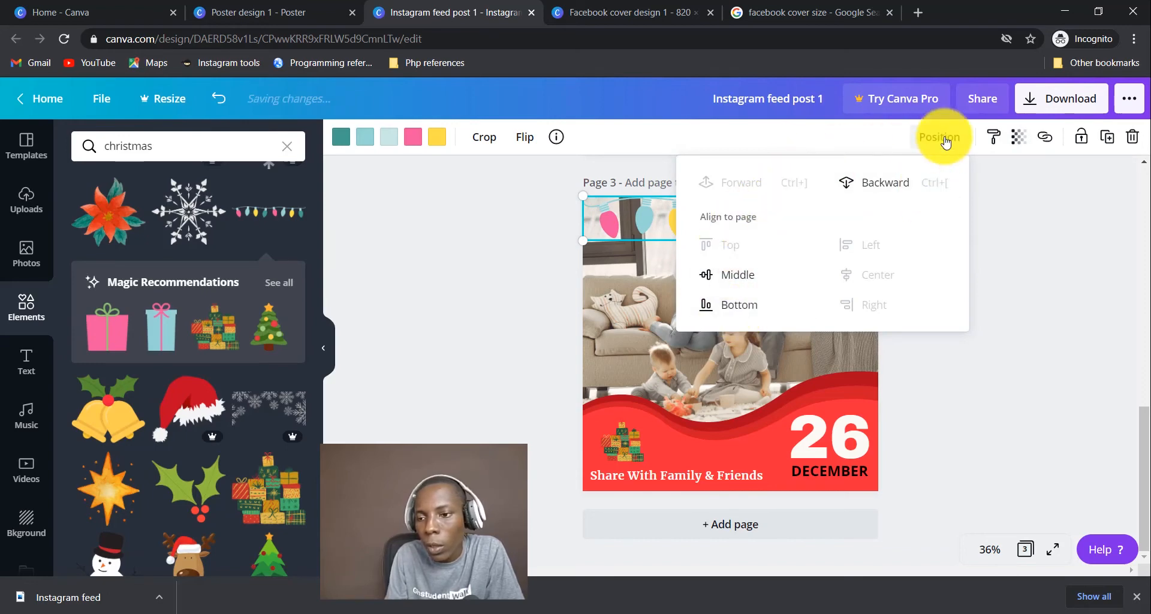
click(945, 141)
click(997, 137)
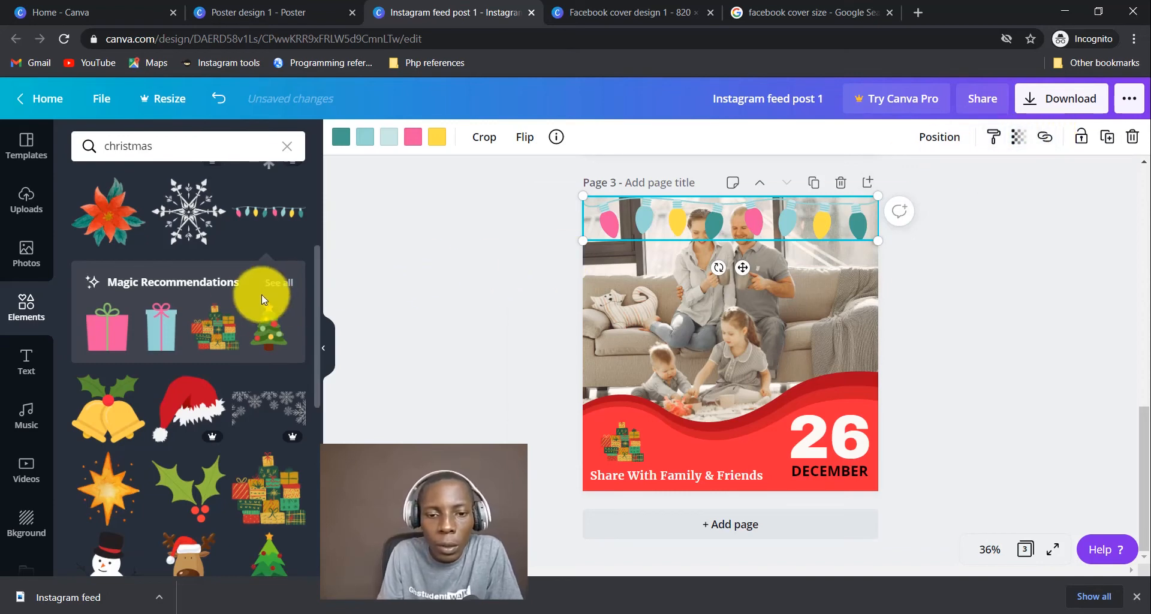
Add a blue gift box and shrink it to a tiny size near the bottom-left.
click(162, 327)
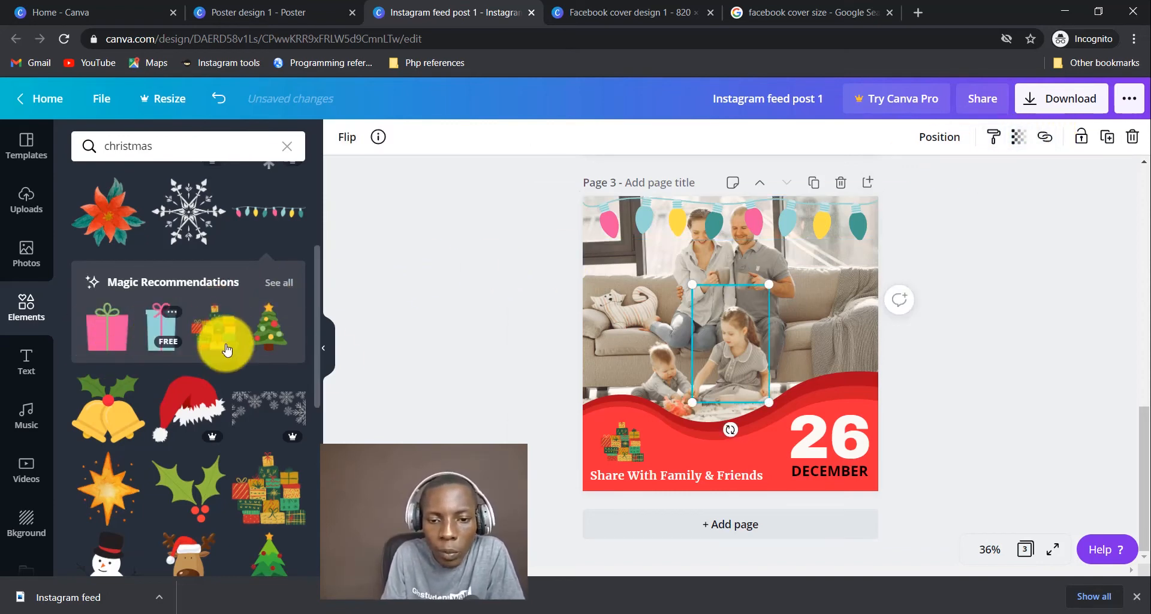
drag(764, 361, 833, 355)
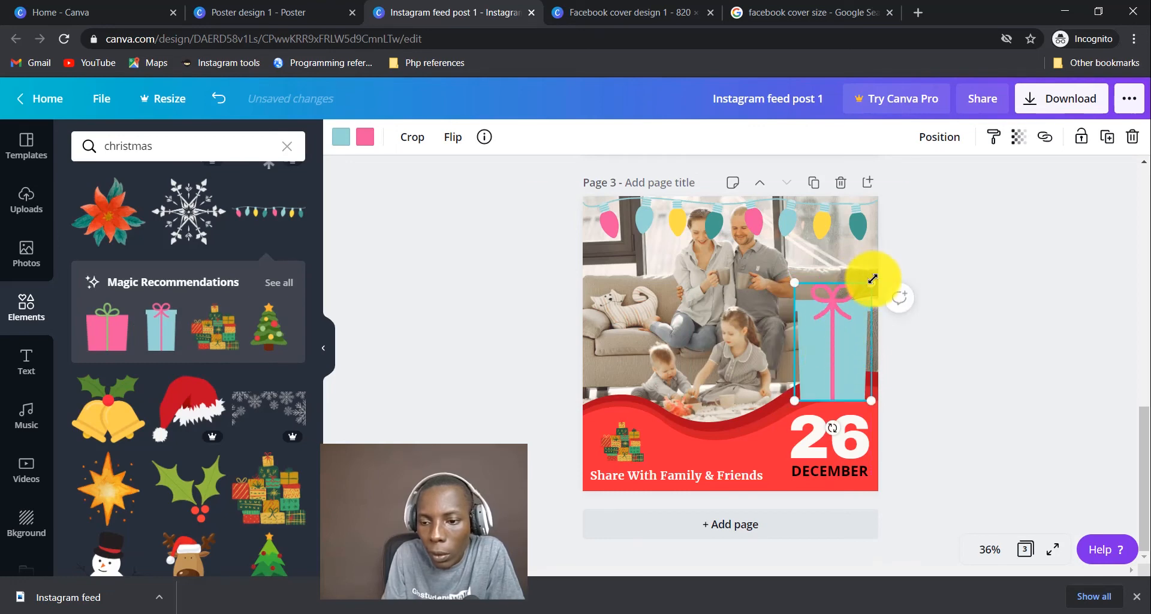
drag(872, 279, 845, 350)
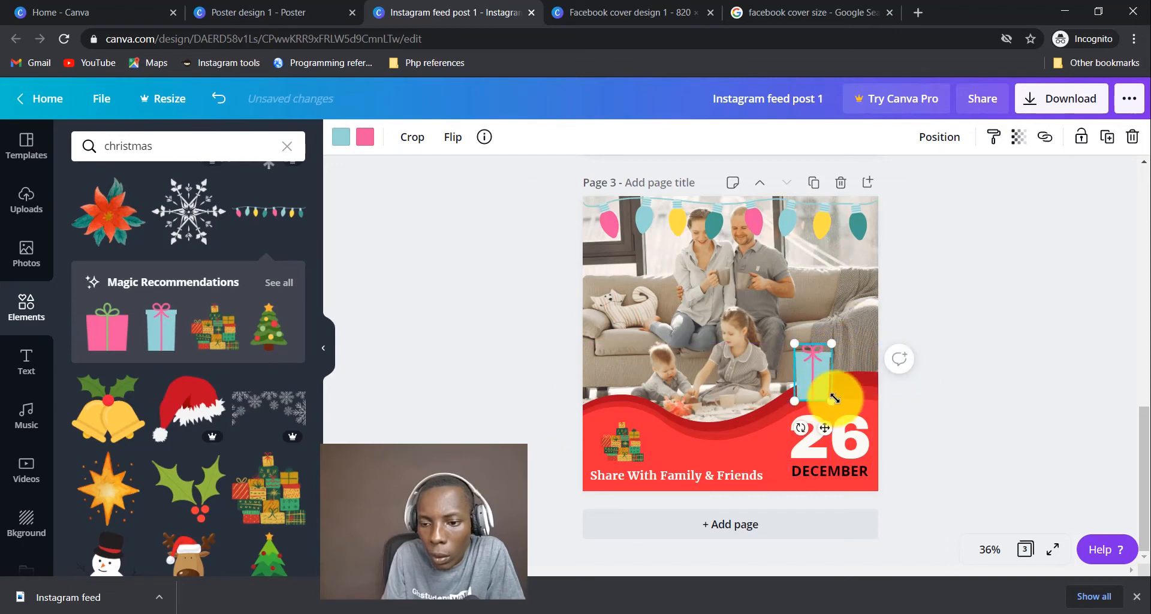
drag(830, 401, 664, 447)
click(1017, 296)
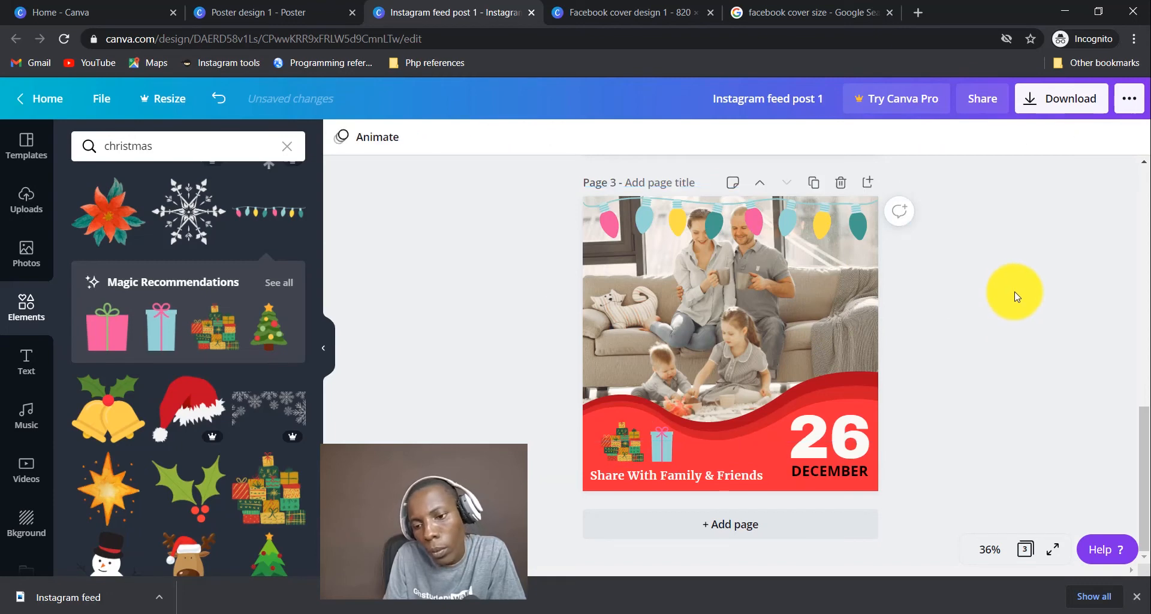
click(663, 455)
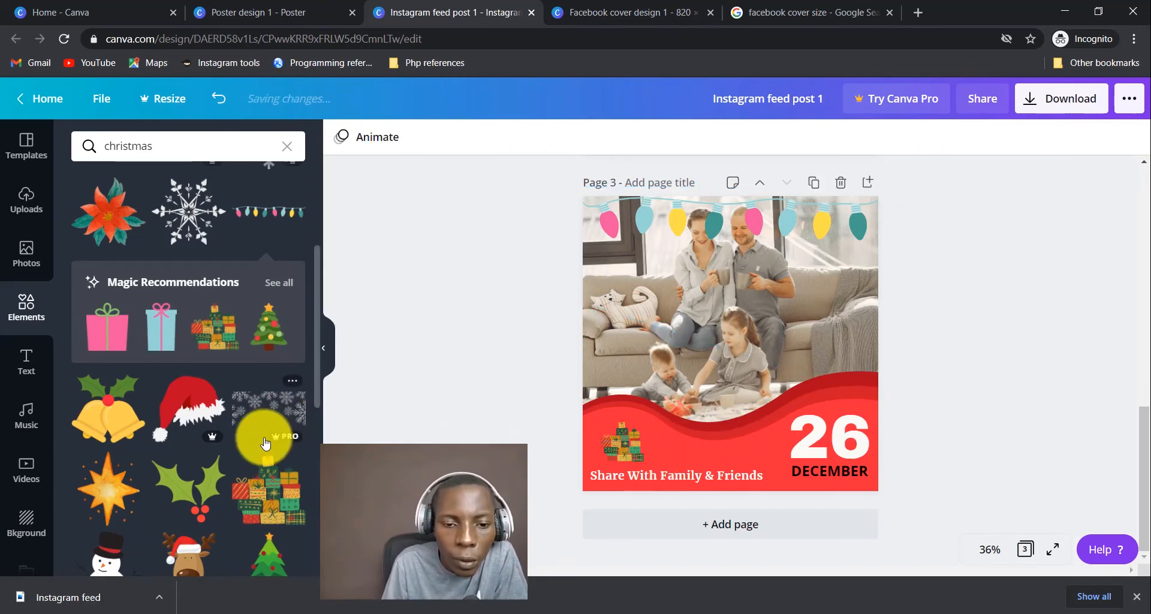
Add golden bells with holly and size them on the red wave between the gifts and the 26.
scroll(266, 440, down, 2)
scroll(264, 441, down, 2)
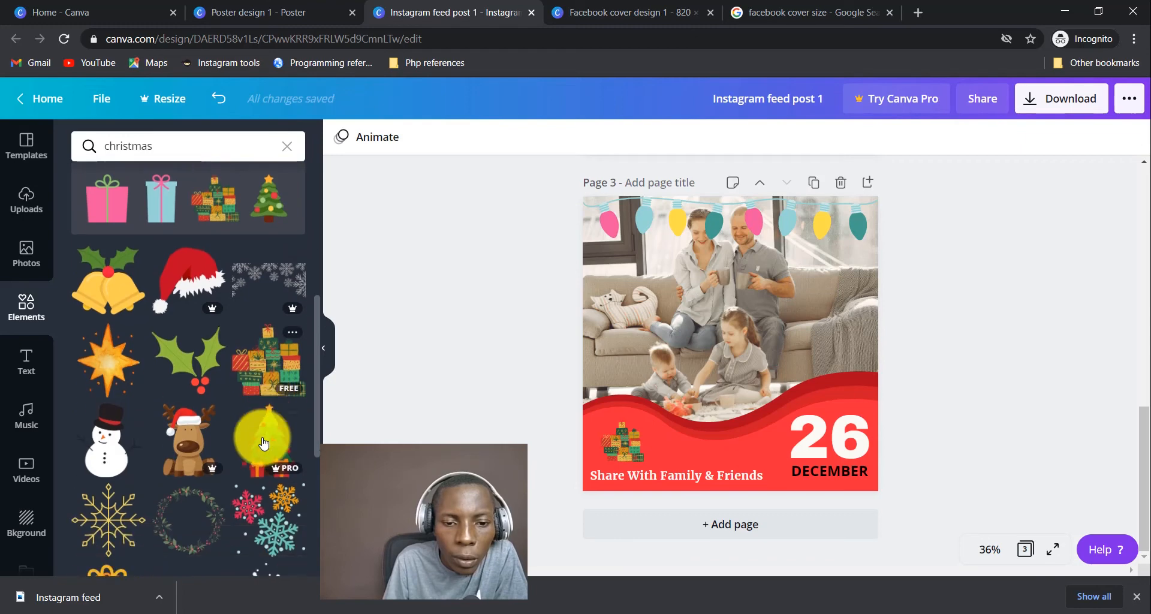
click(105, 276)
drag(792, 290, 725, 445)
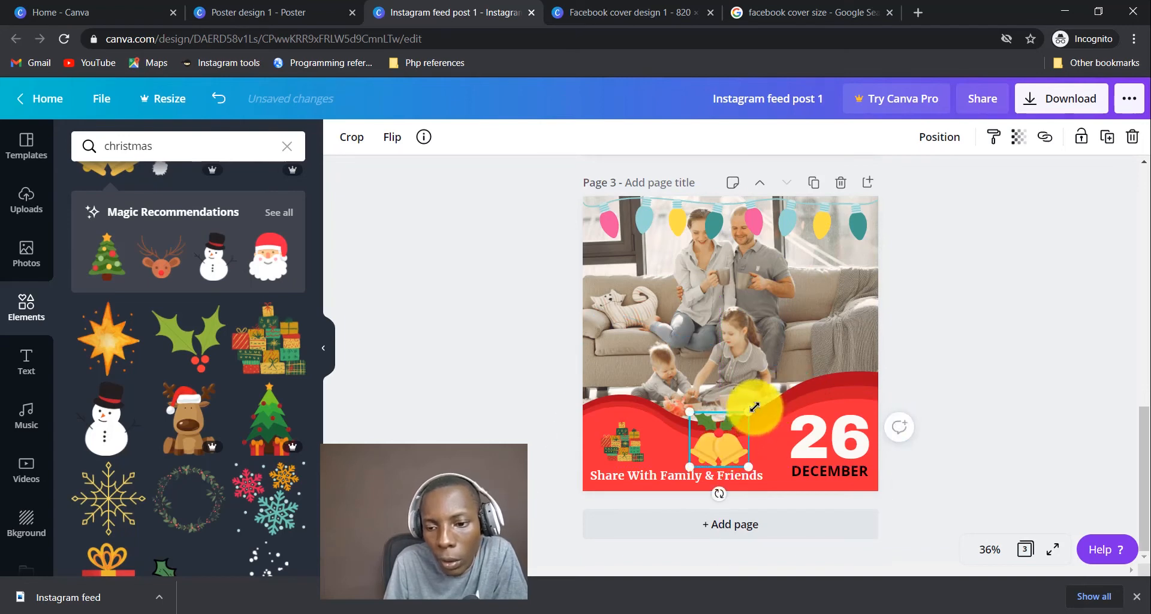
drag(753, 407, 767, 403)
click(1023, 231)
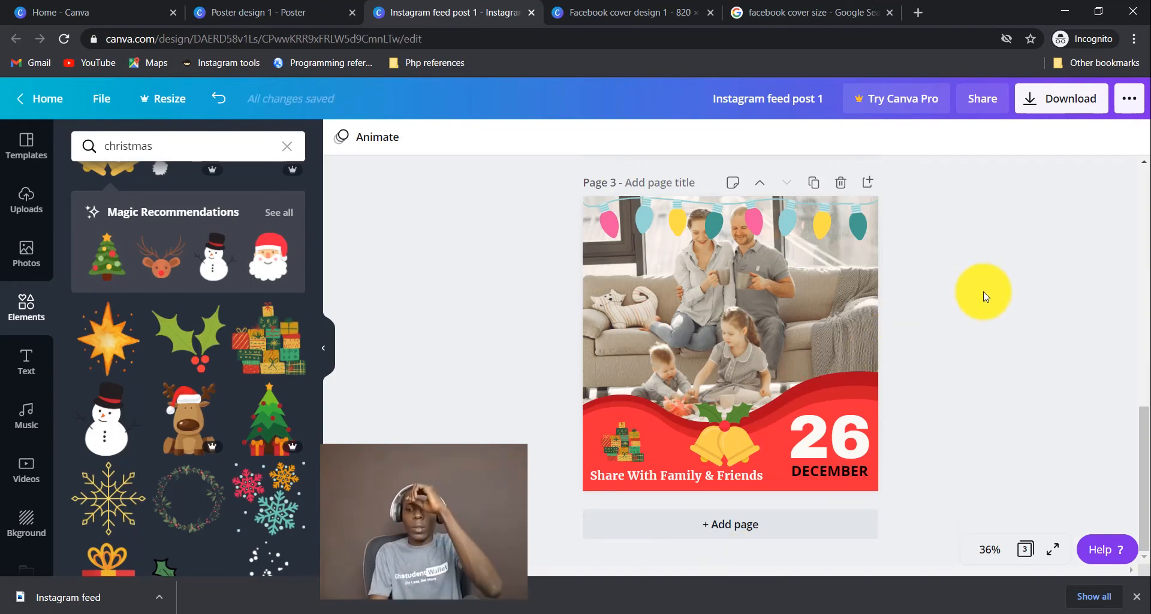
Delete the quote page so the Christmas design becomes page 2.
scroll(984, 297, up, 5)
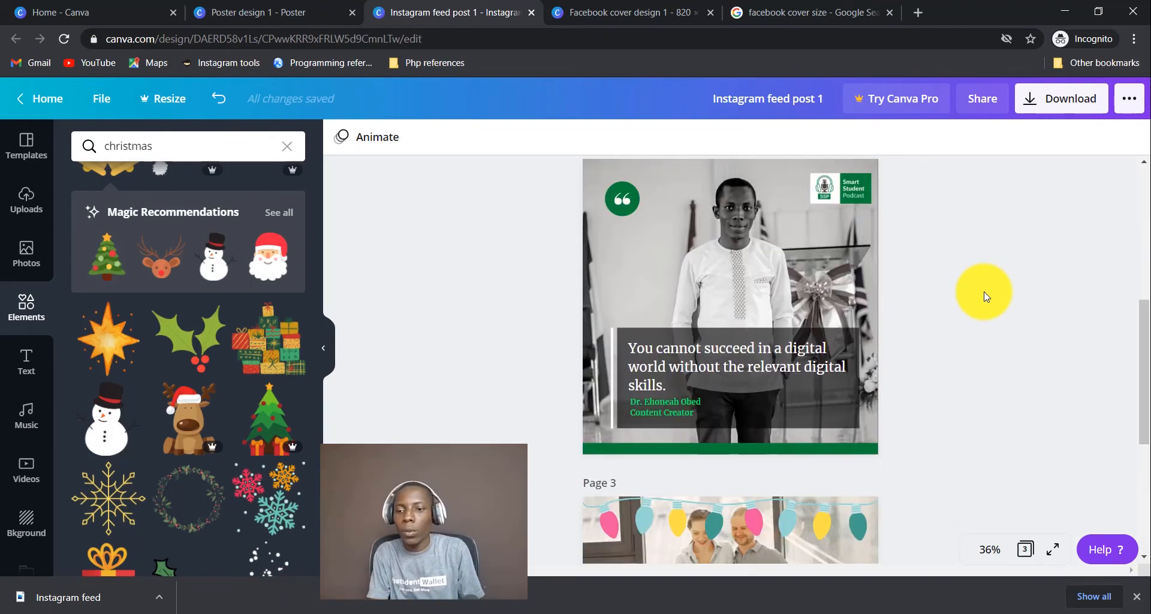
scroll(984, 296, down, 2)
scroll(985, 296, up, 4)
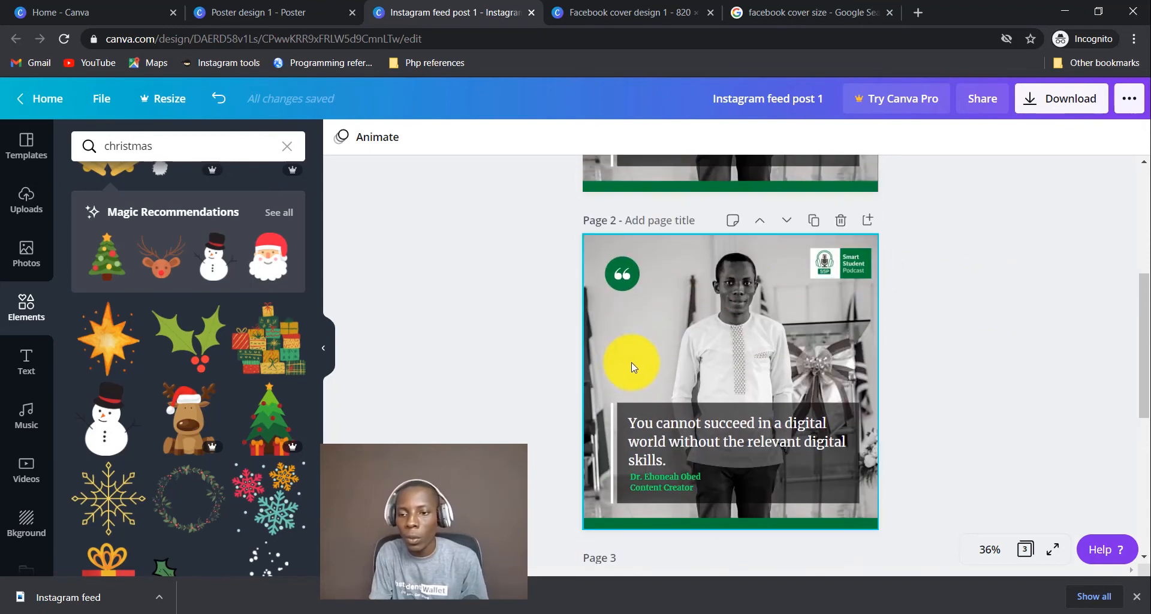
click(842, 222)
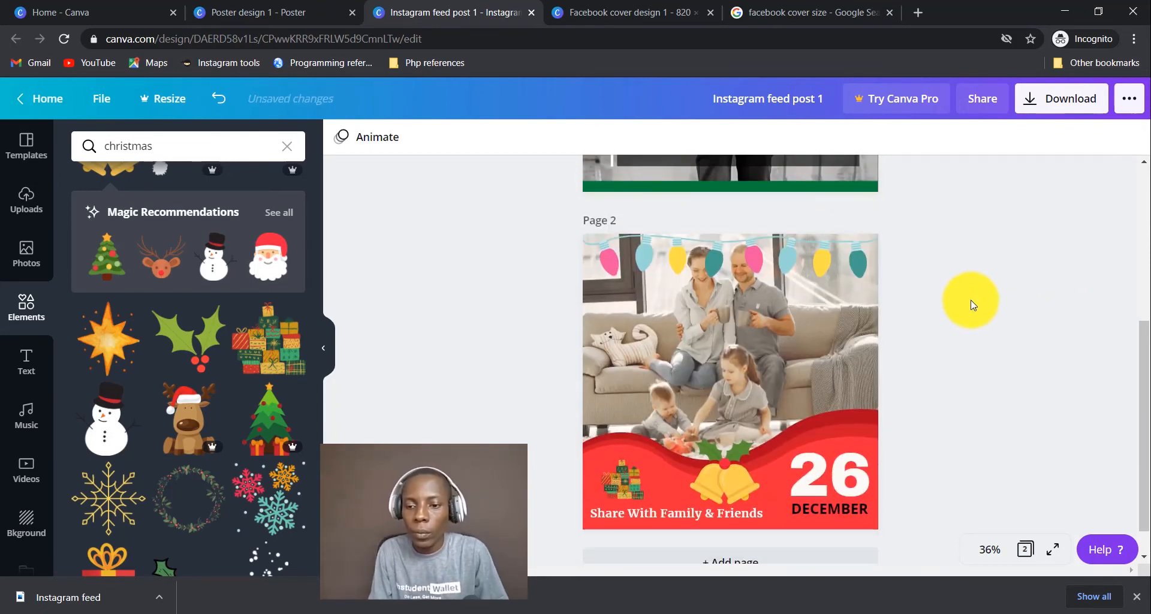
Add a blank page after the Christmas page.
scroll(966, 300, up, 4)
scroll(972, 303, down, 5)
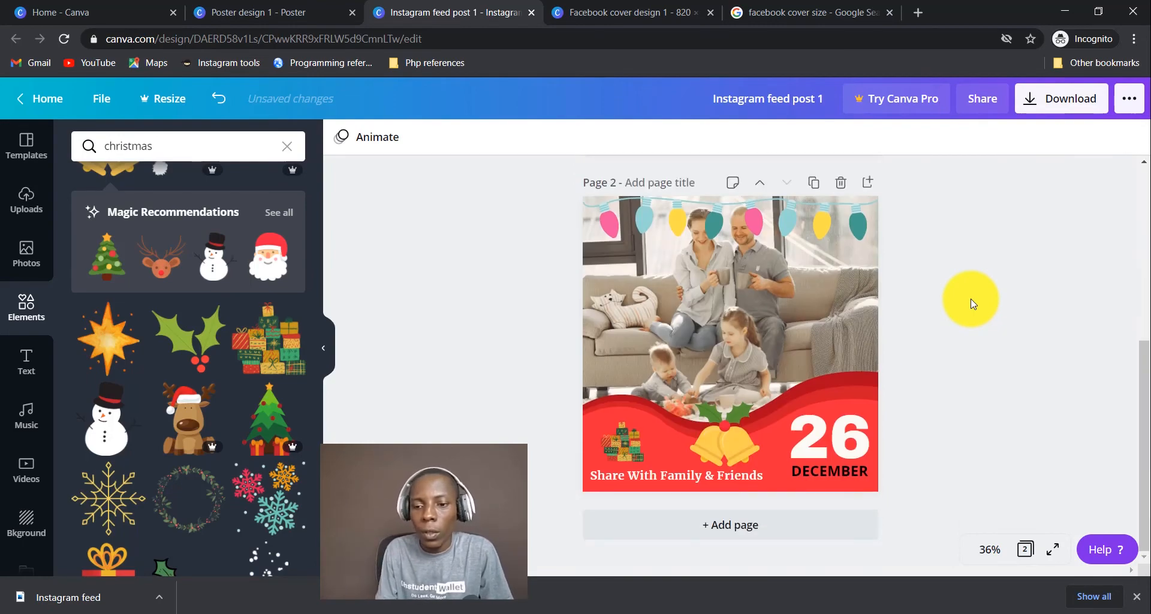
scroll(972, 303, up, 5)
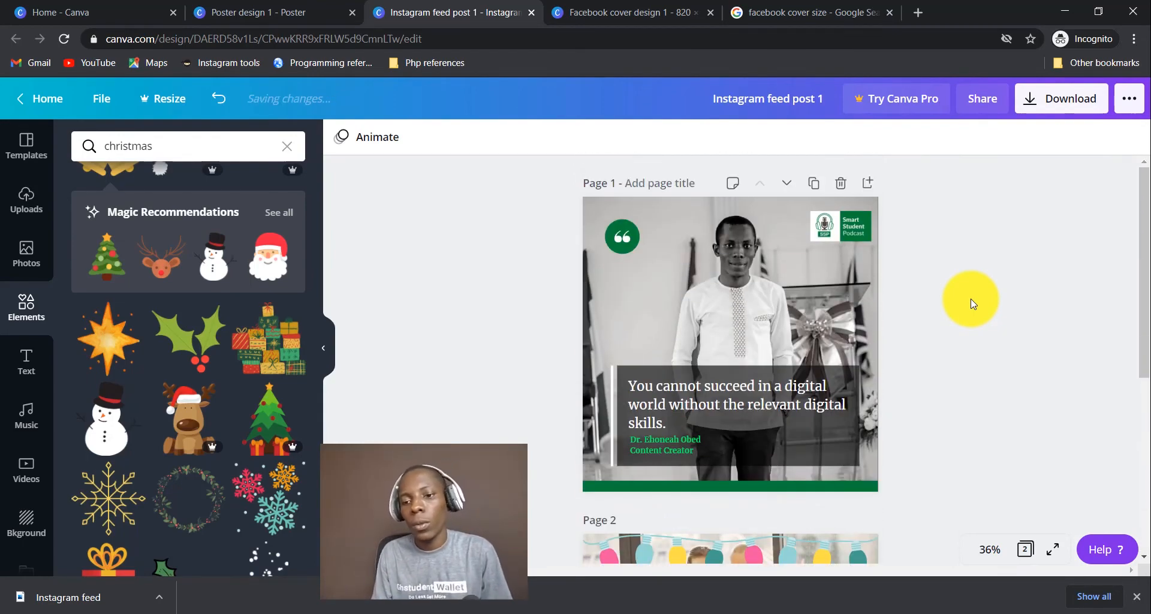
scroll(972, 303, down, 5)
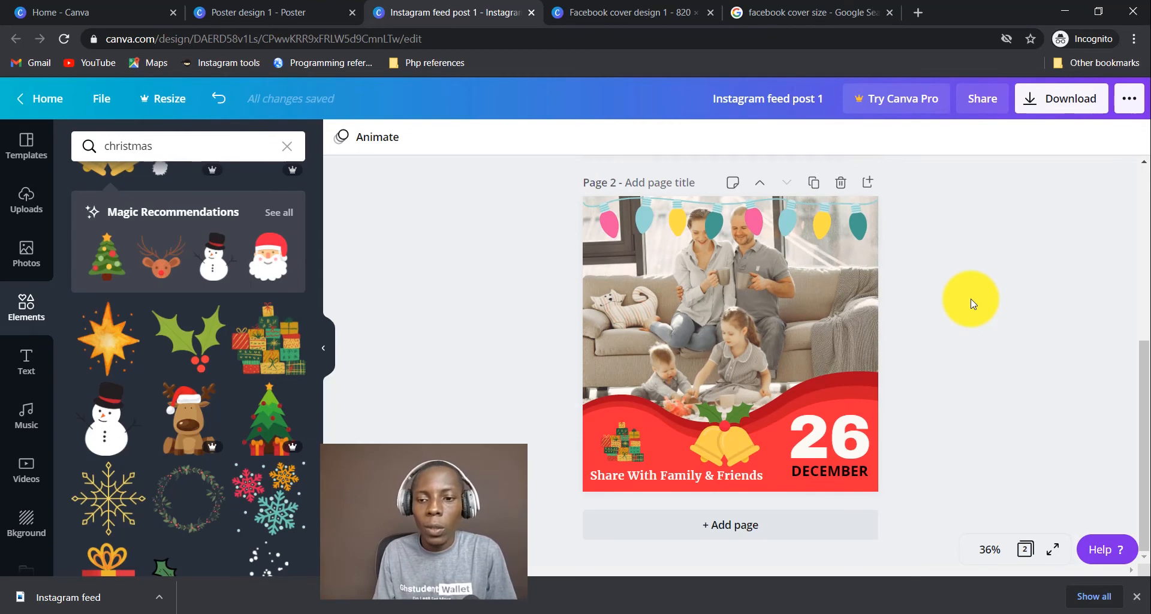
click(802, 530)
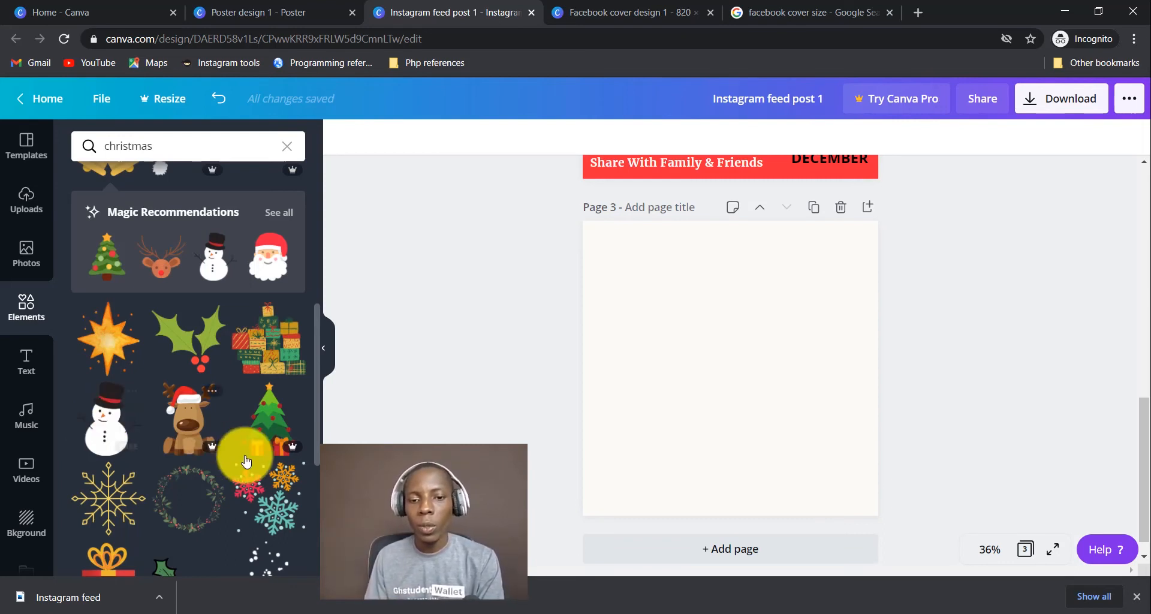
Search Google for CHRISTMAS WISHES in a new browser tab.
click(923, 7)
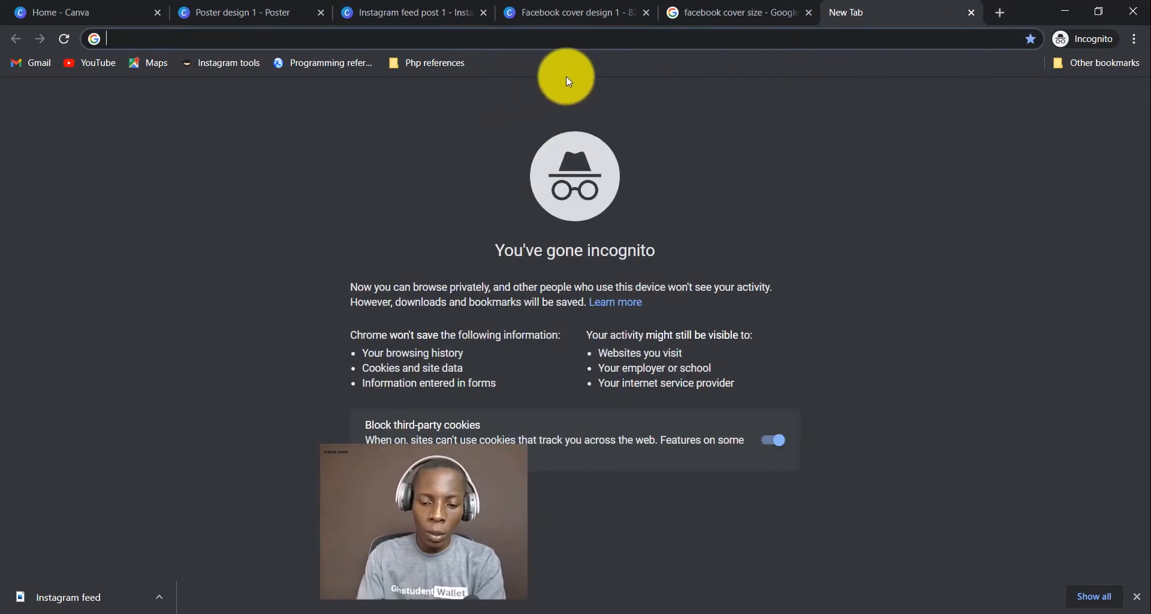
text(GOO)
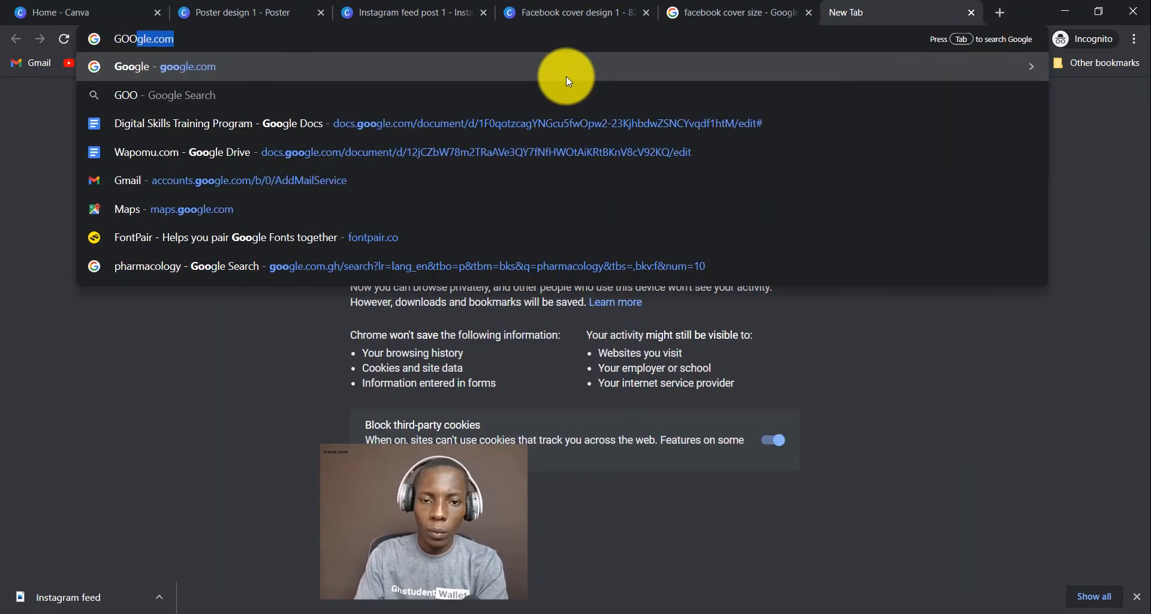
text(Gle.com)
key(Return)
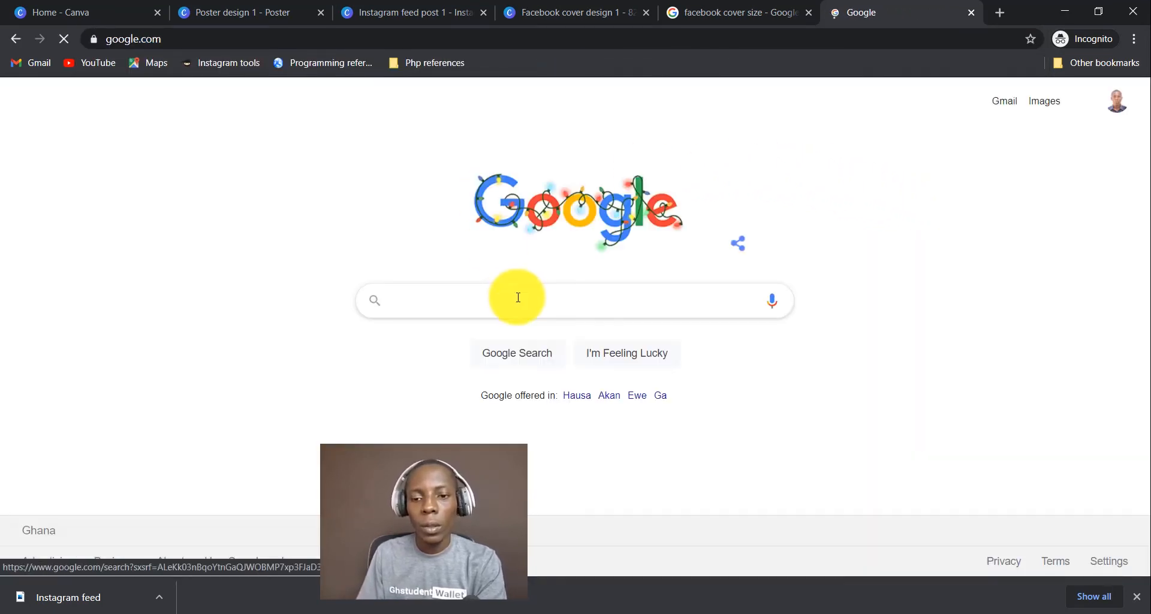
click(518, 300)
text(CHRIST)
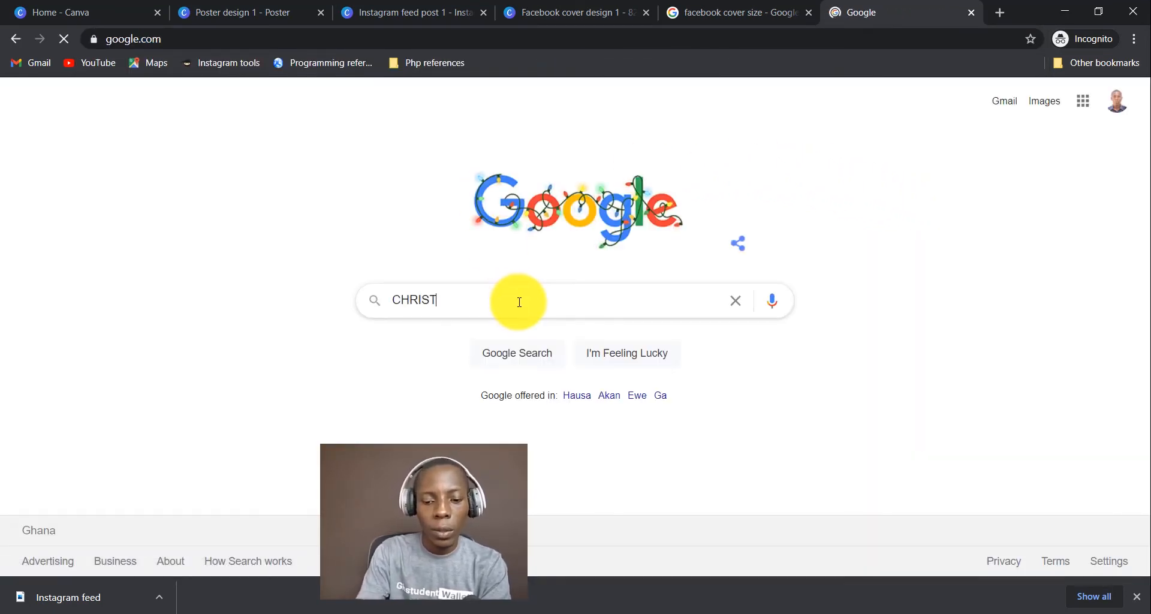
text(MAS )
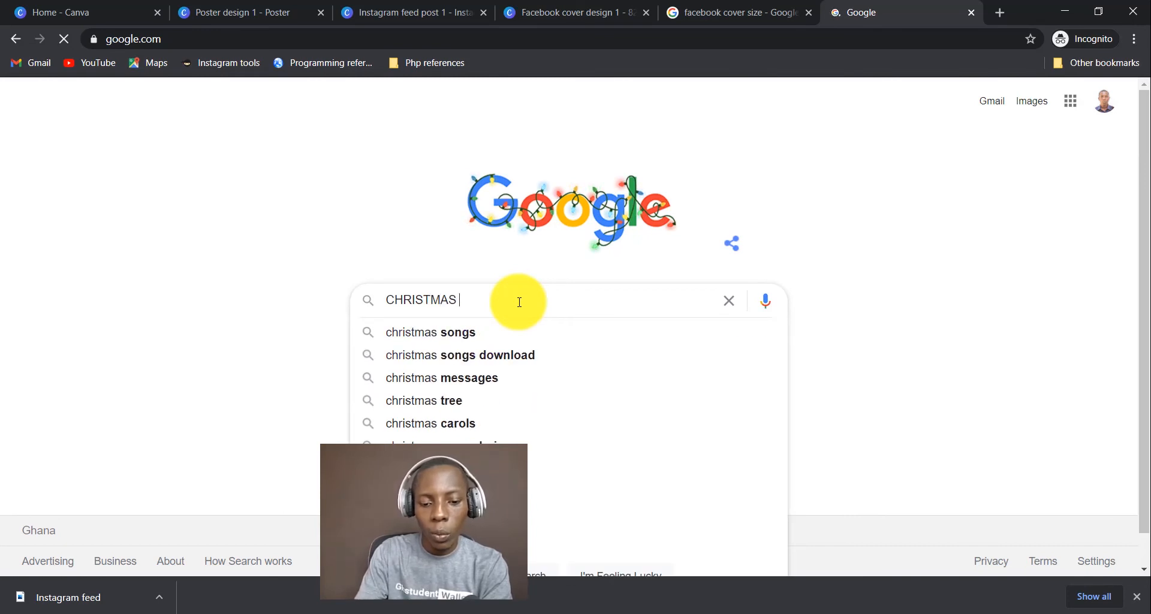
text(WISHES)
key(Return)
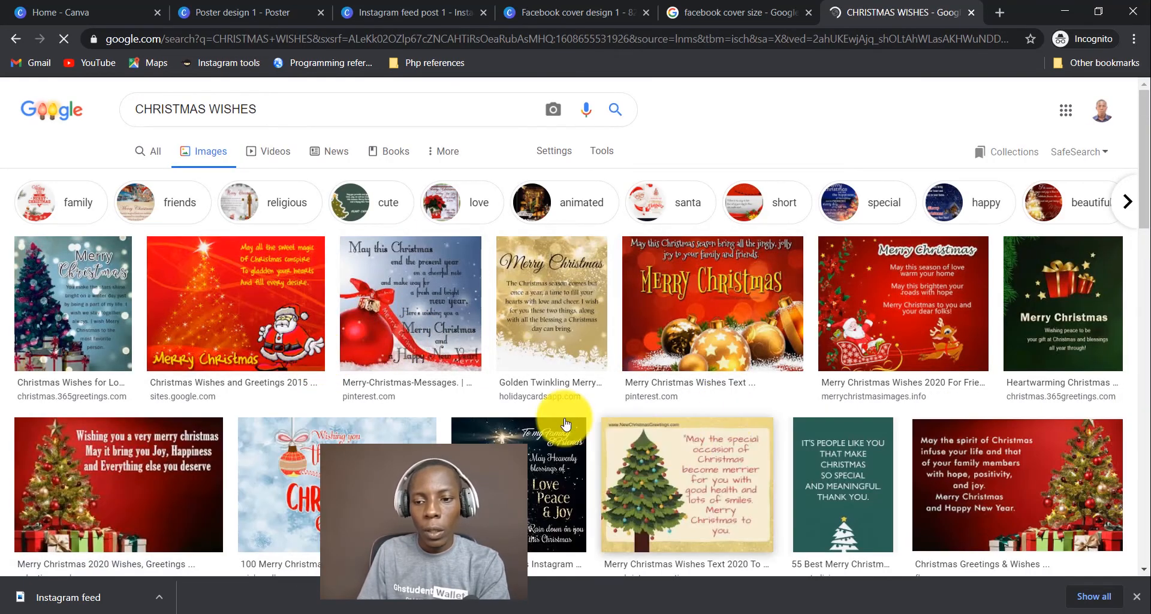
Preview the 'Wishing you a very merry christmas' tree card image.
scroll(625, 393, down, 1)
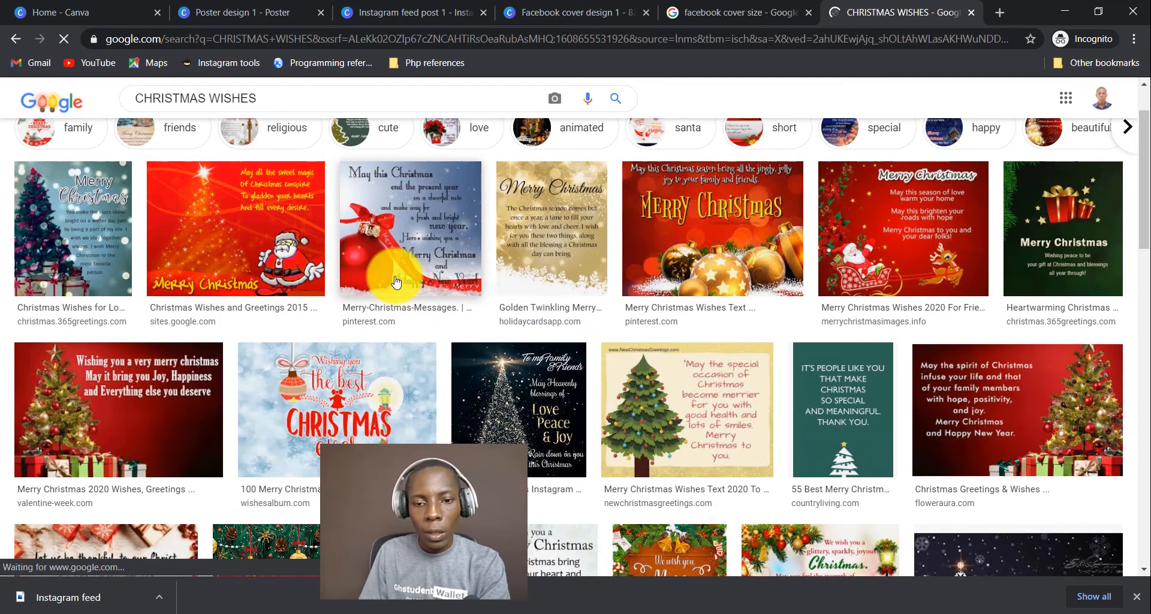
click(154, 387)
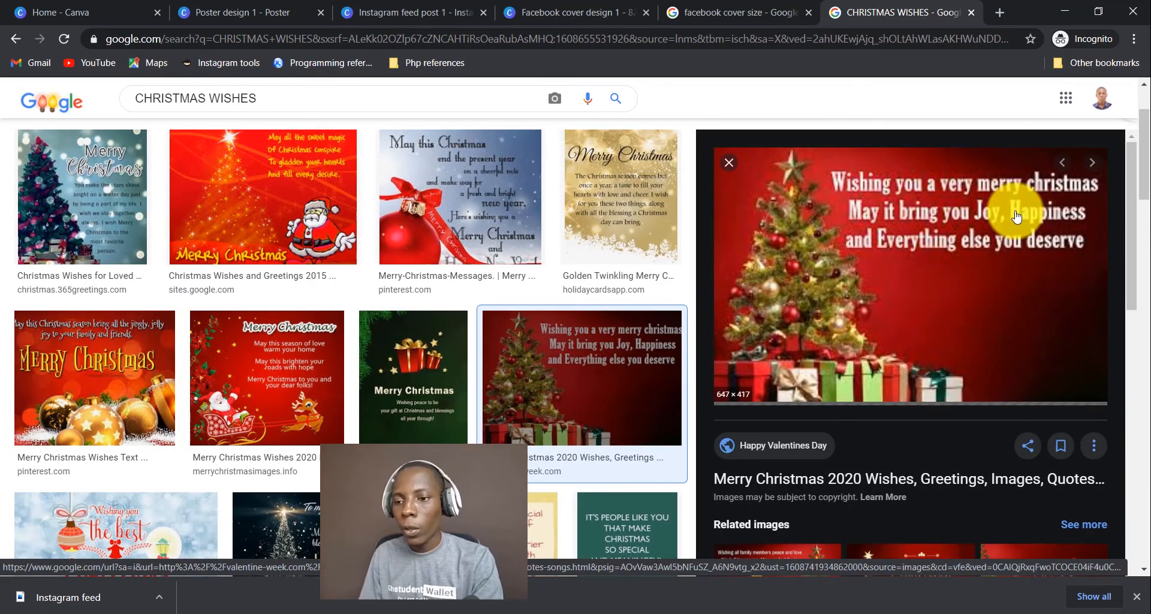
click(548, 16)
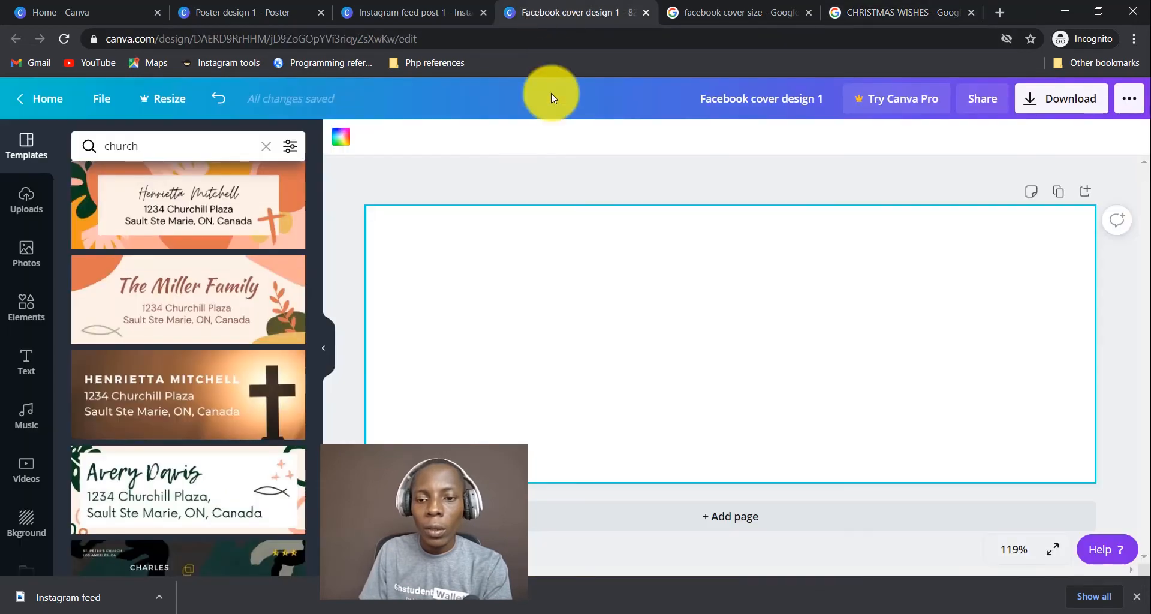
Back in the Instagram post, search backgrounds for CHRISTMAS, then clear the search.
click(386, 14)
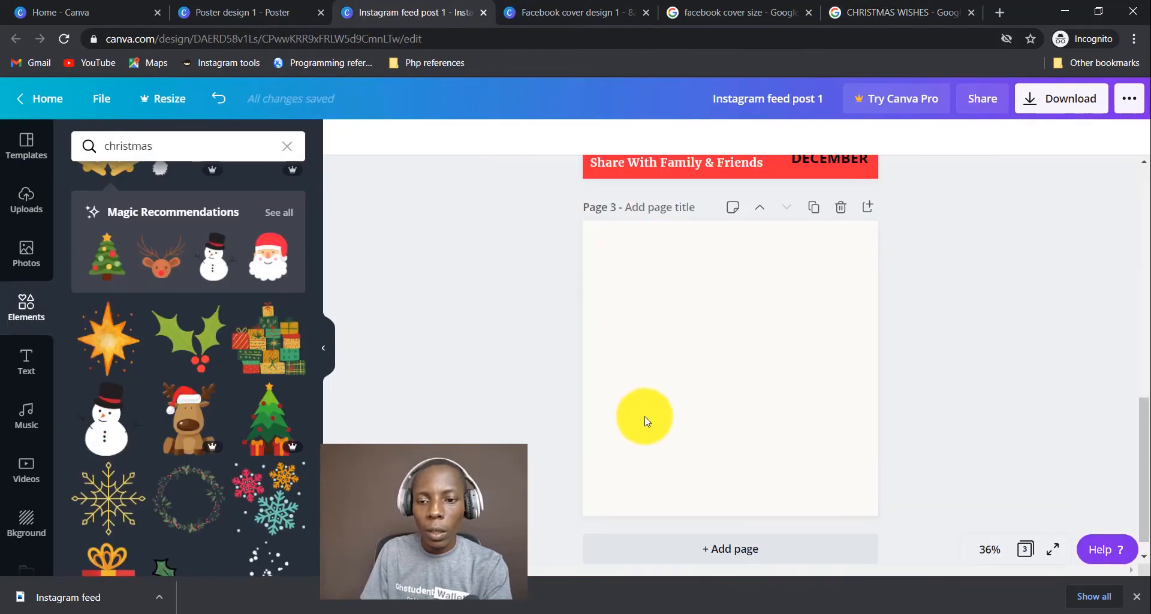
click(25, 523)
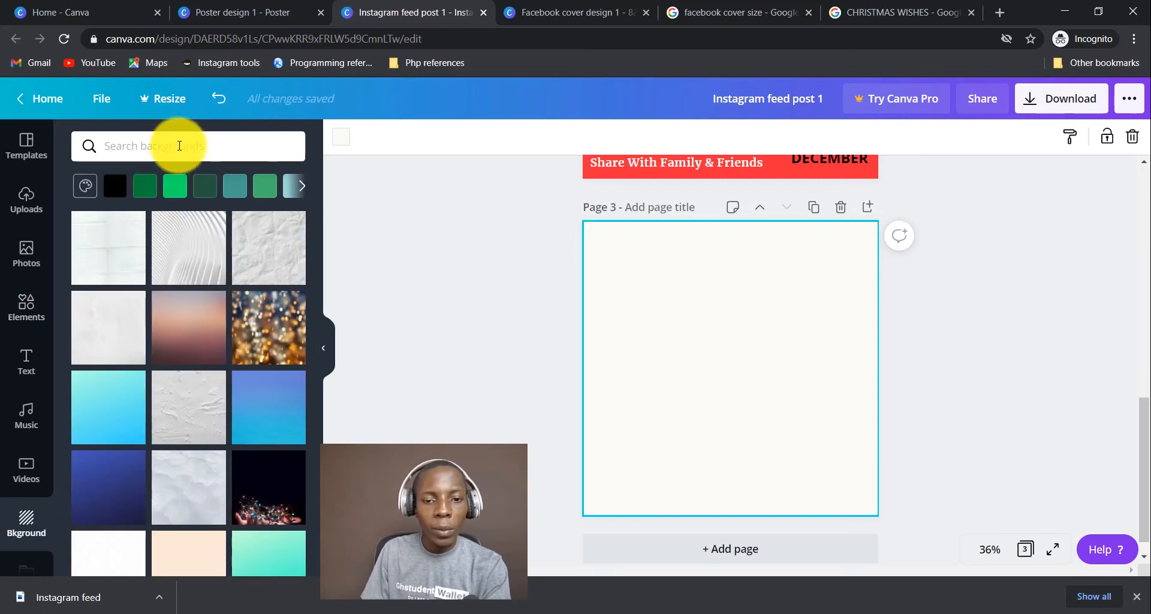
text(CHRISTMAS)
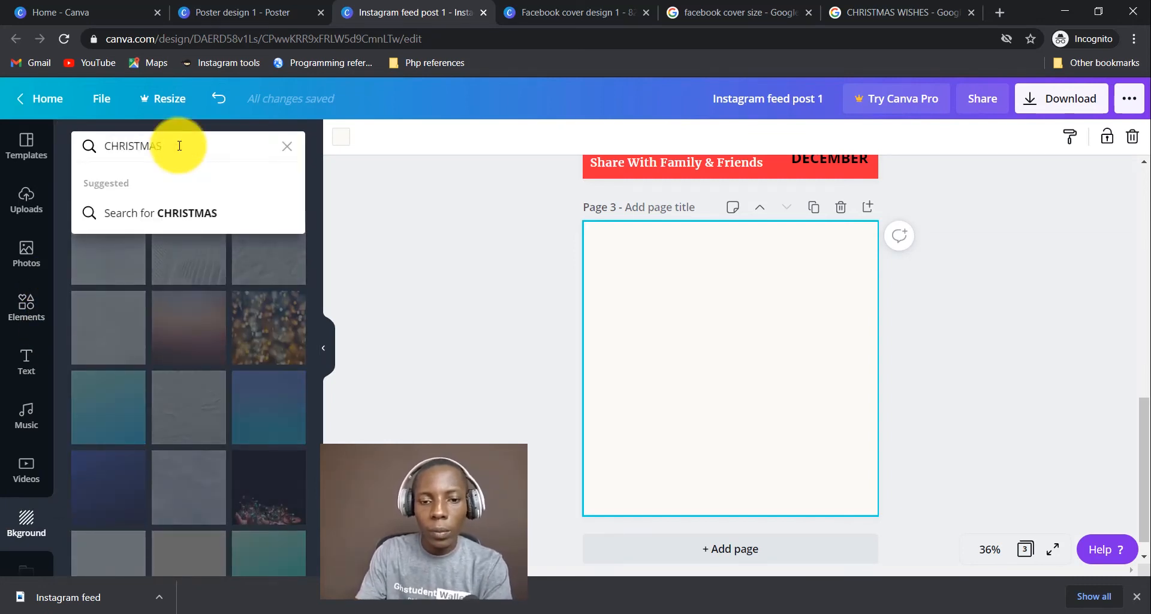
key(Return)
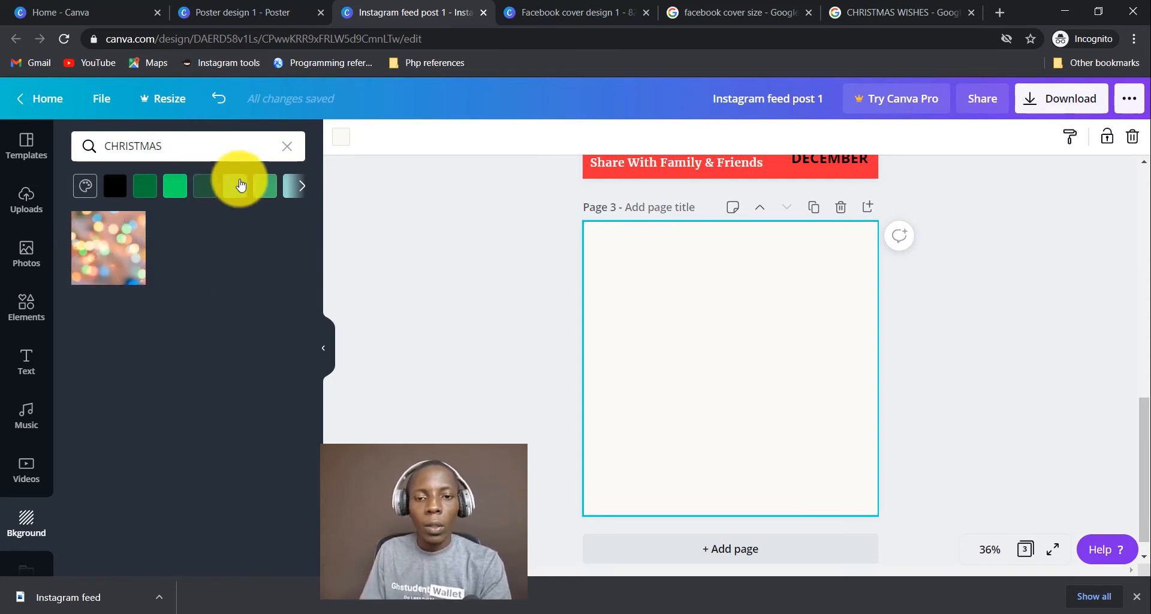
click(287, 146)
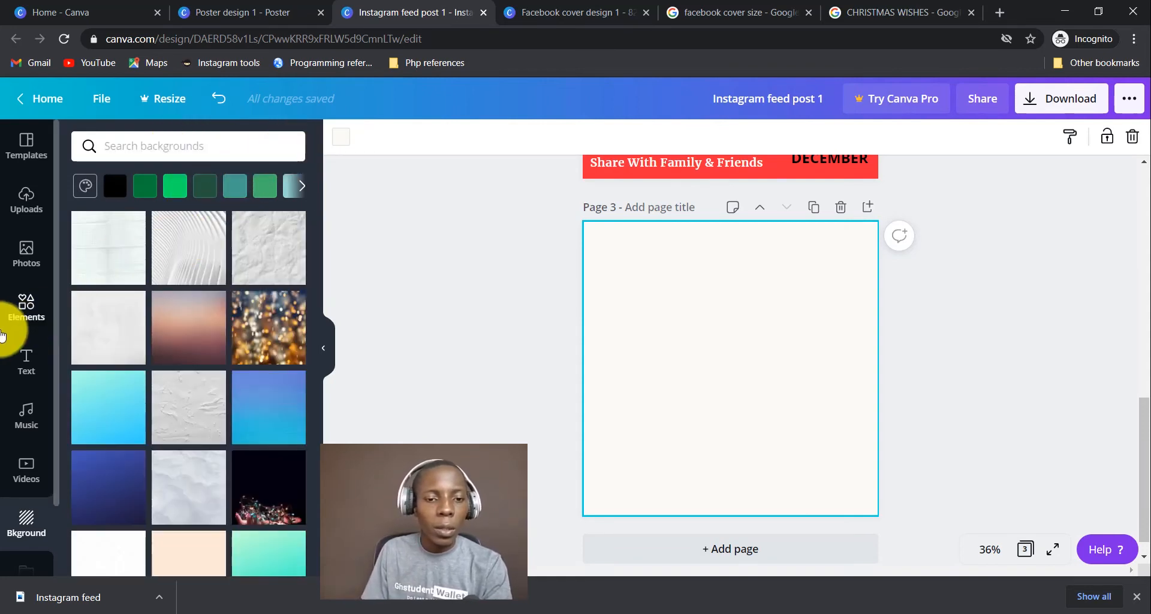
Search the photo library for CHRISTMAS, replacing the old 'family' query.
click(30, 257)
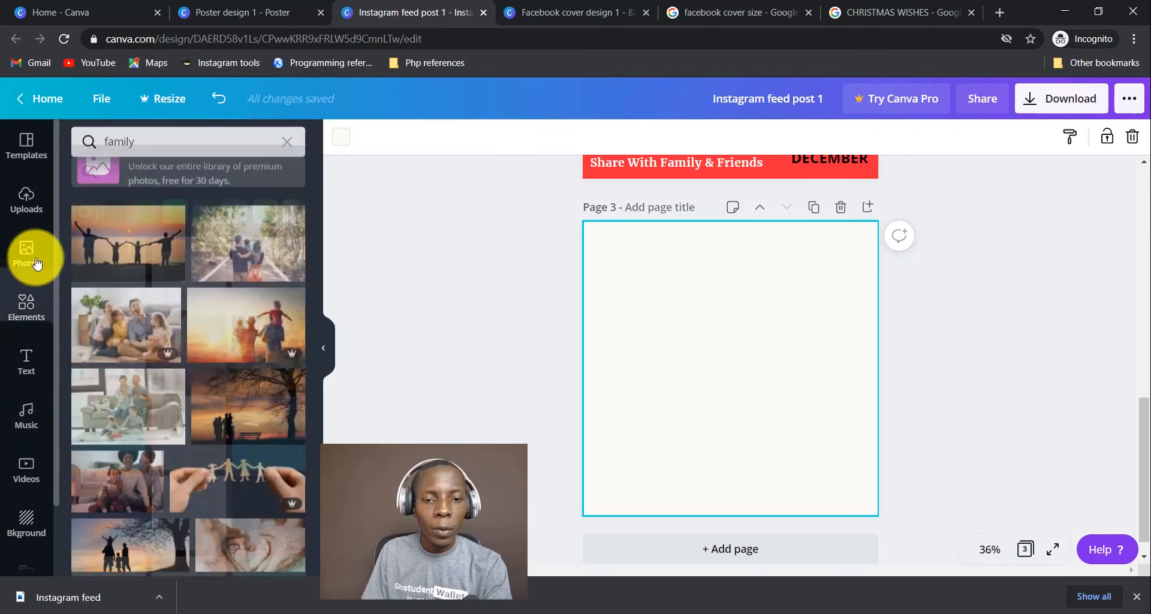
click(172, 146)
drag(172, 146, 101, 141)
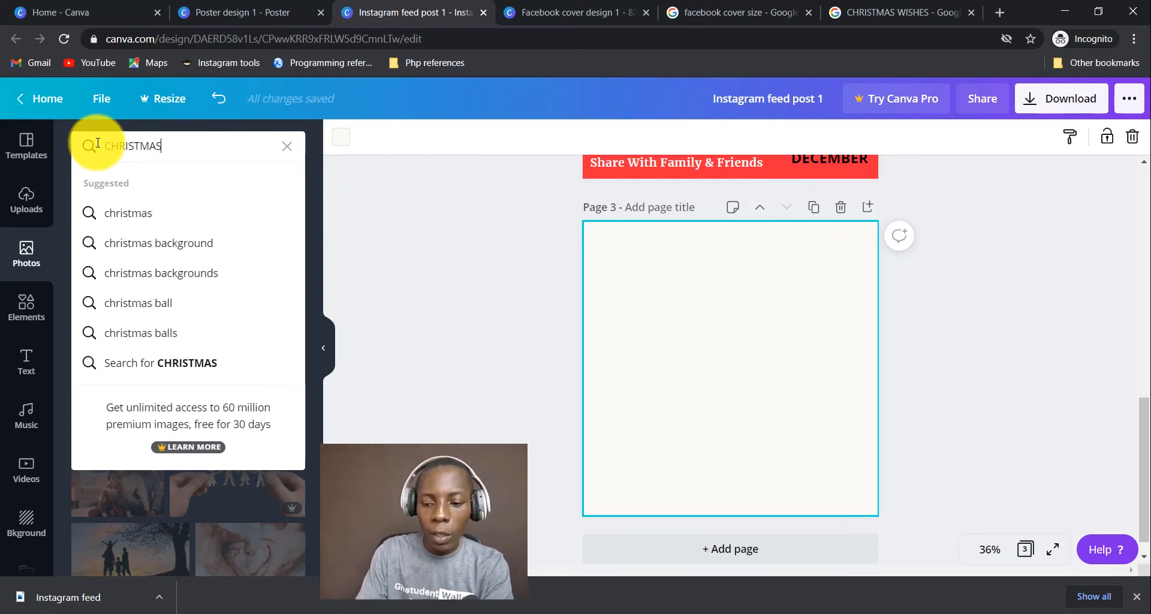
key(Return)
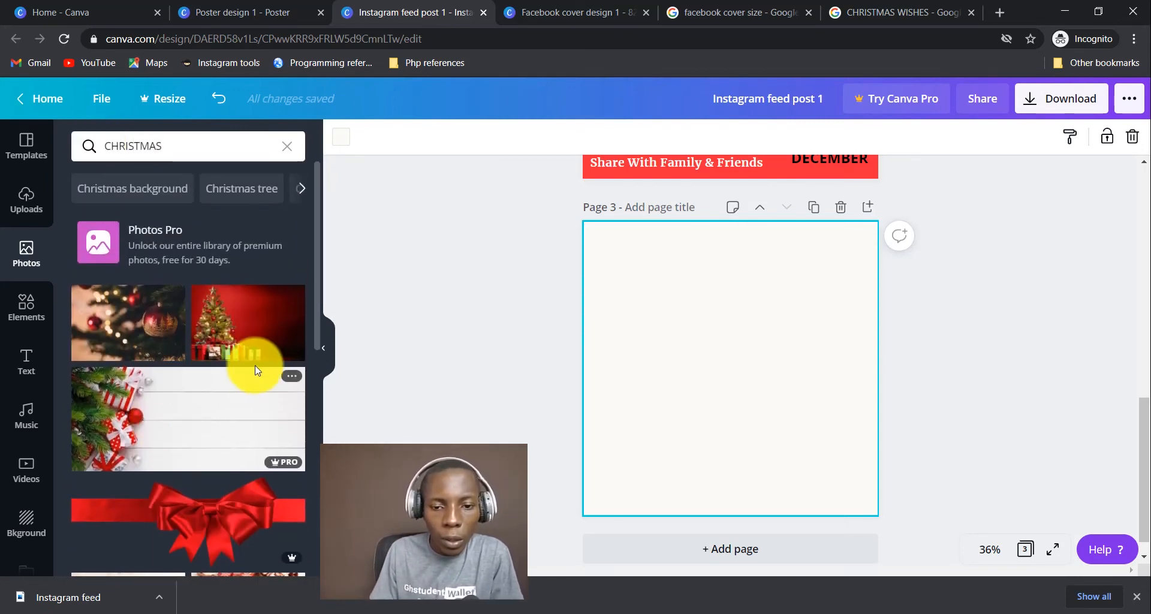
Add the red Christmas tree photo and enlarge it to cover page 3 above a bottom strip.
click(246, 333)
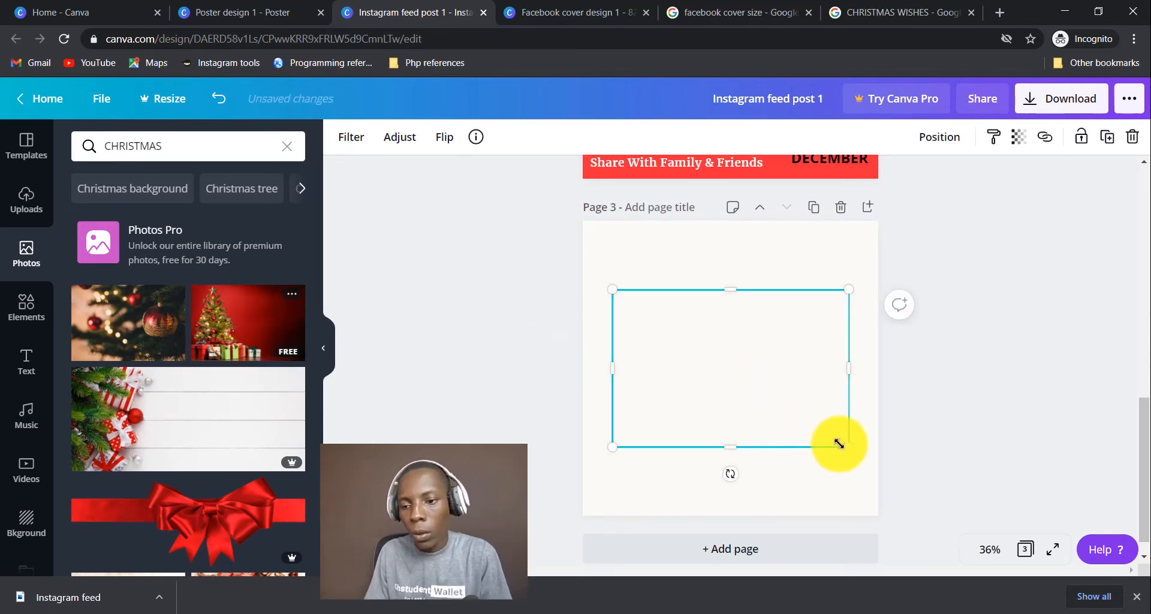
drag(845, 448, 941, 506)
drag(753, 441, 666, 358)
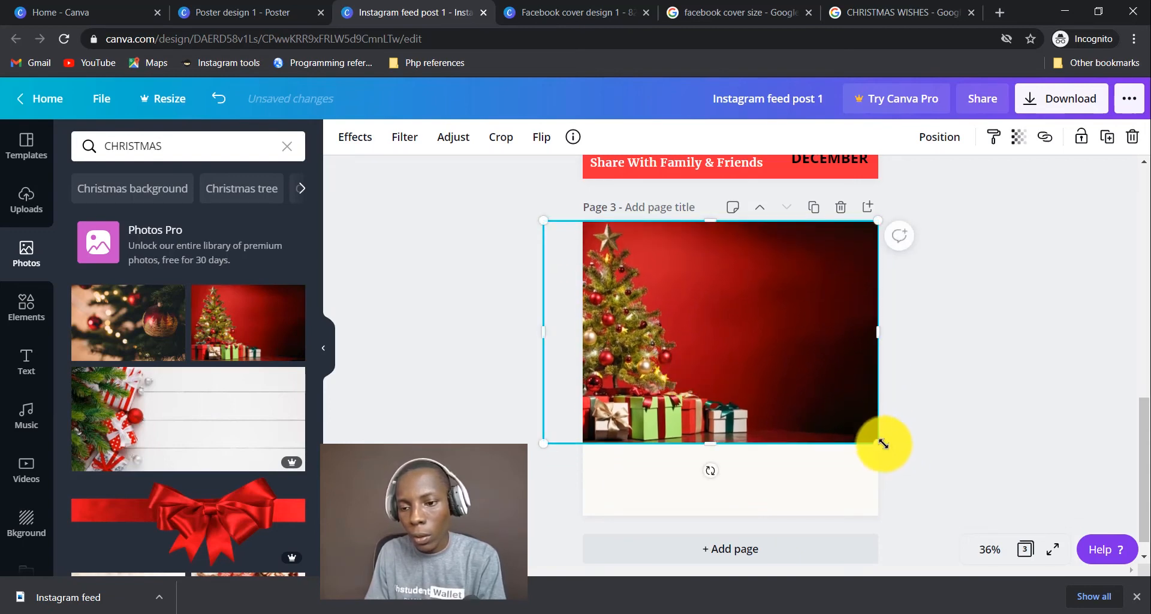
drag(882, 444, 924, 474)
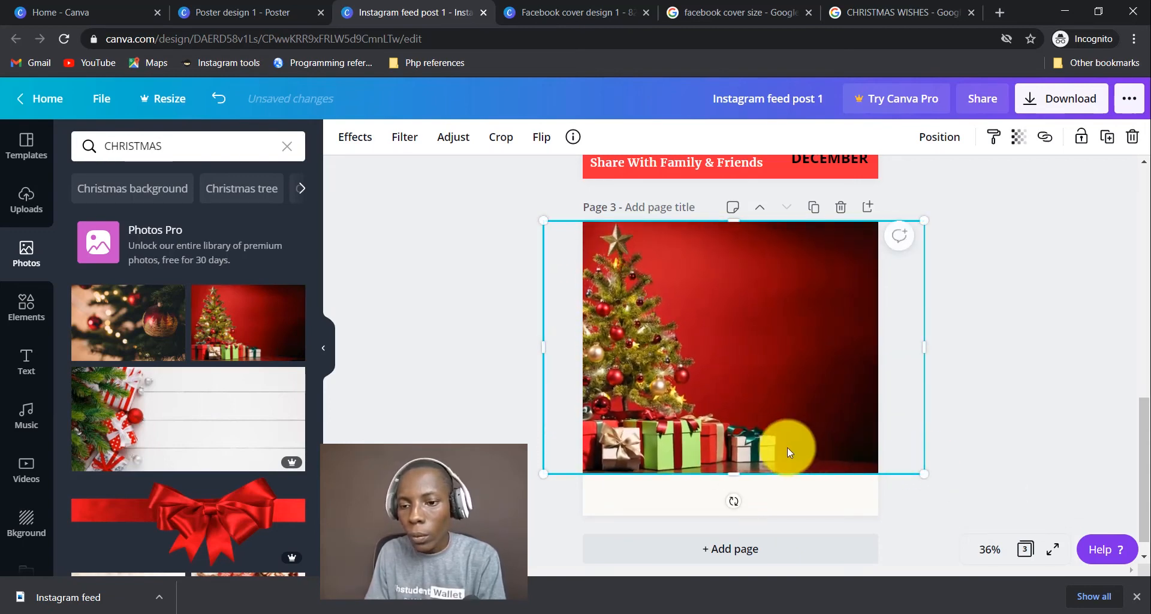
drag(787, 450, 777, 437)
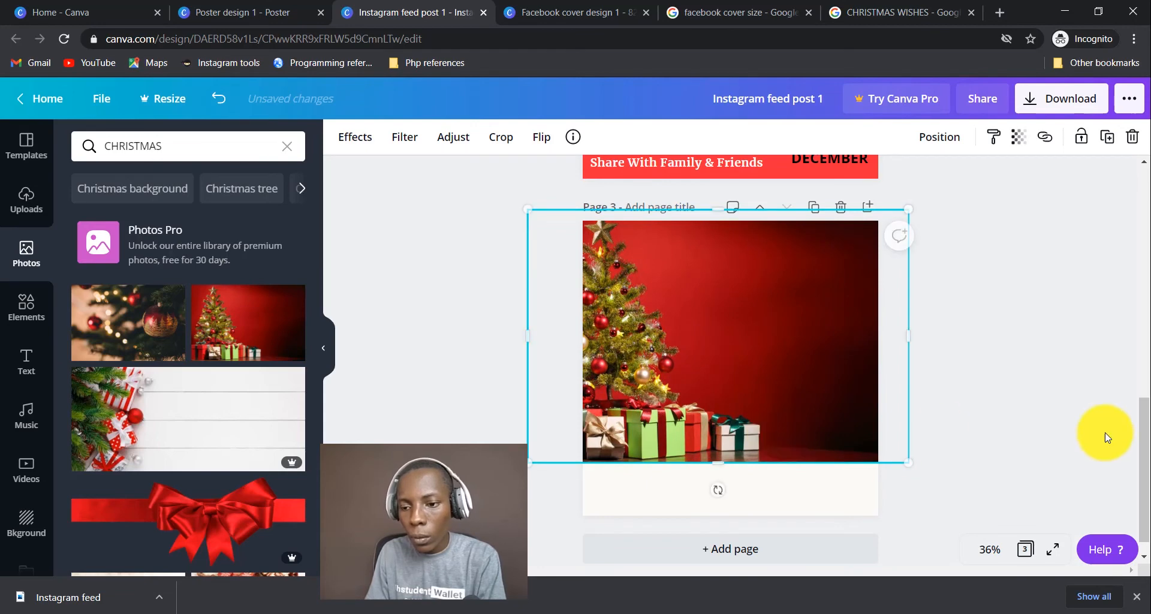
click(1059, 424)
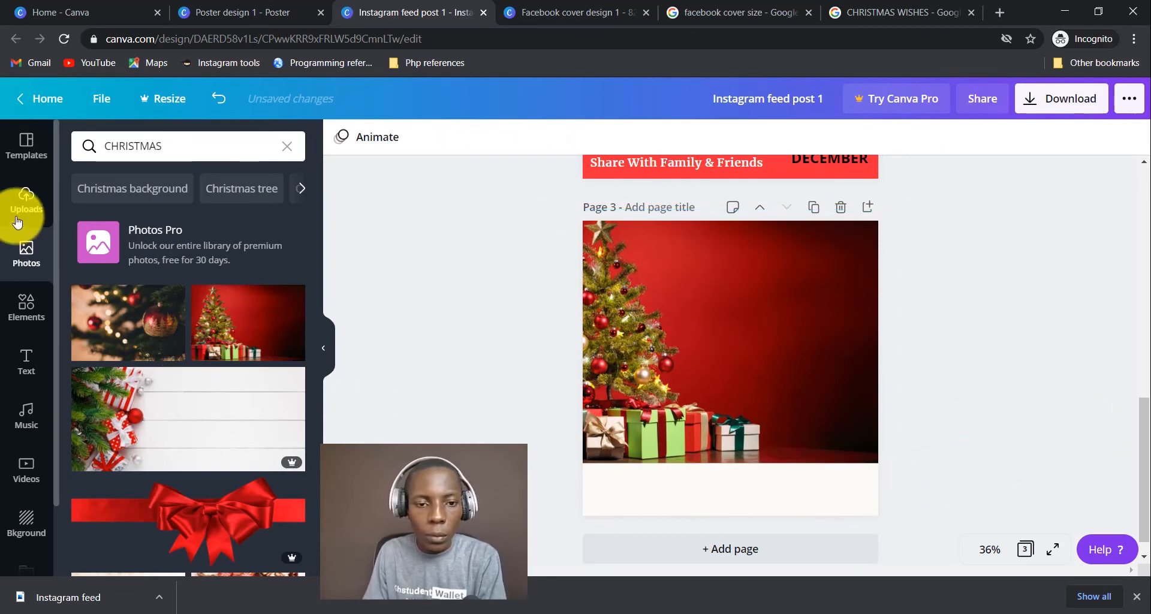
Browse the Christmas graphics results in Elements.
click(24, 309)
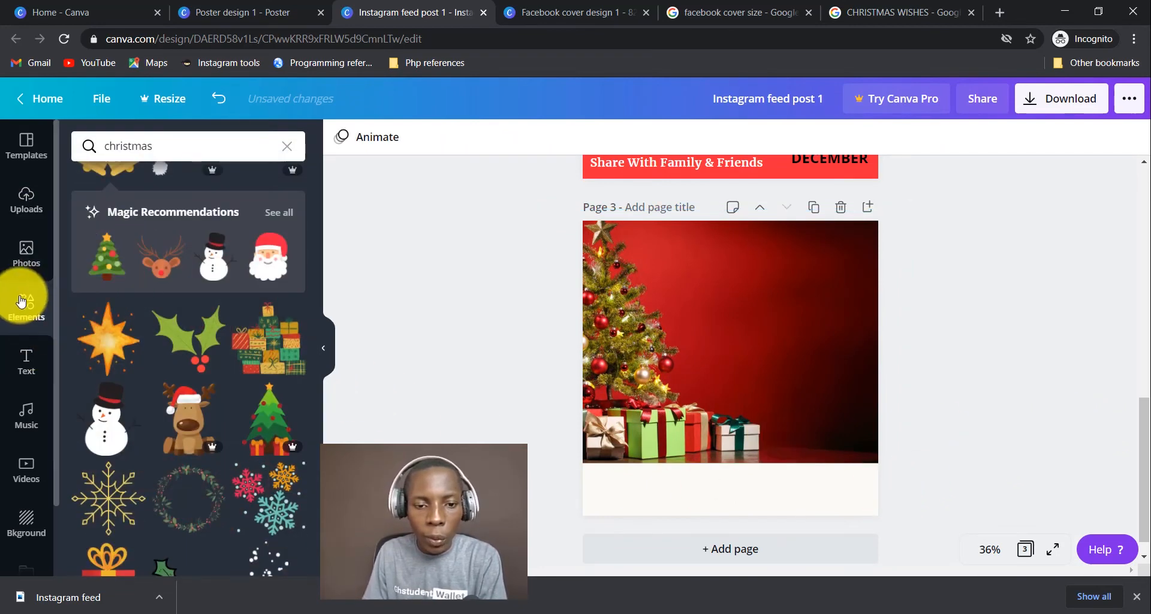
click(182, 247)
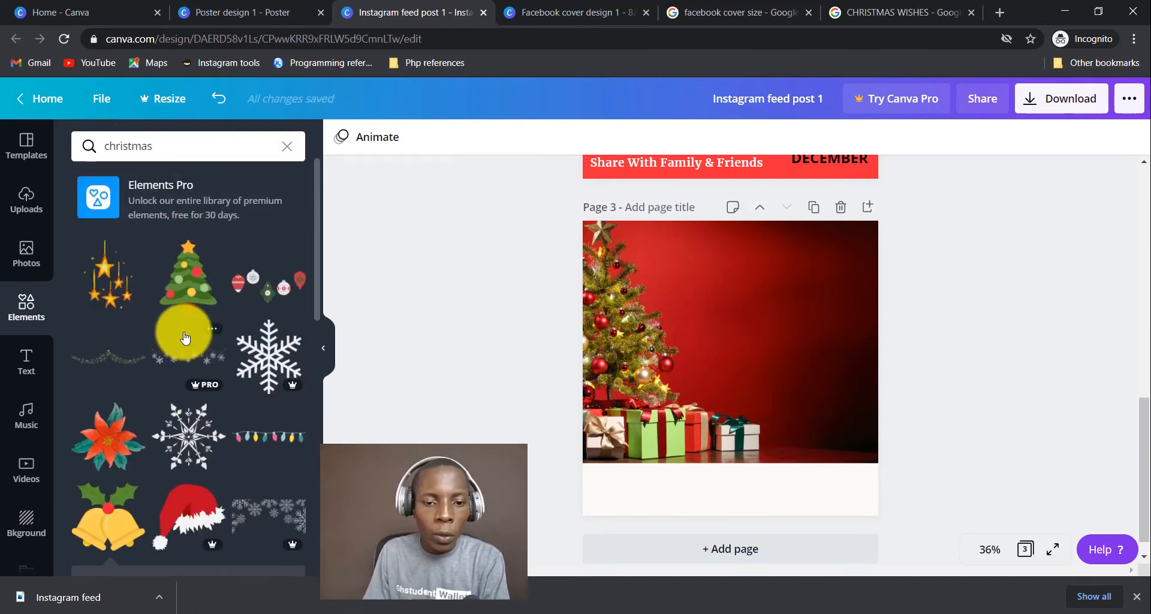
scroll(179, 324, down, 3)
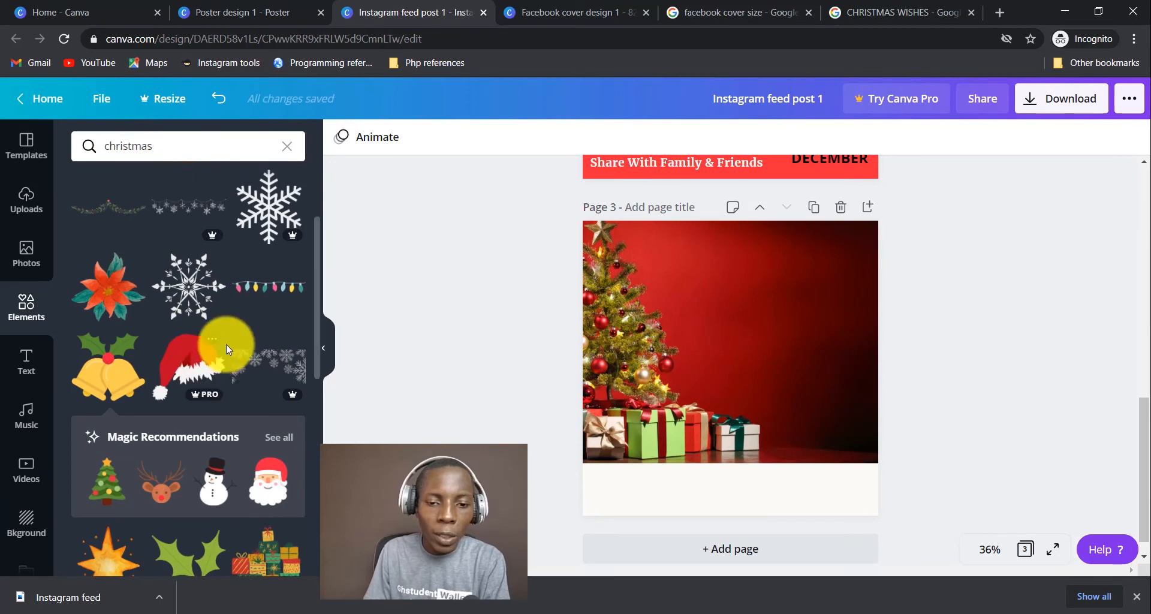
scroll(226, 344, down, 8)
Turn a square shape into a red bar spanning page 3's full width along the bottom.
scroll(226, 344, down, 4)
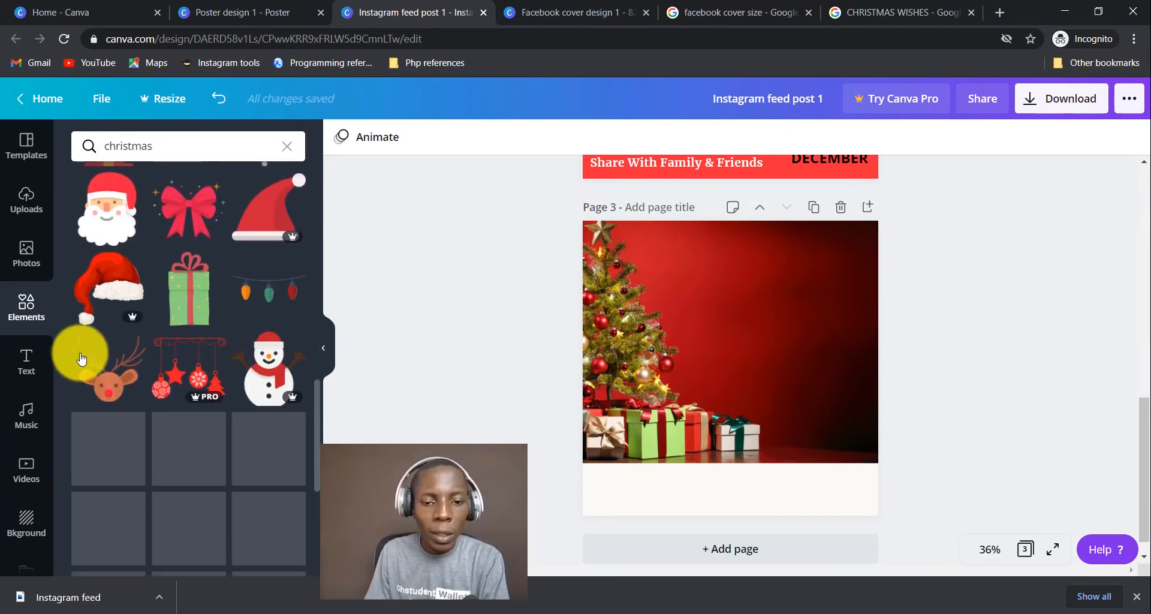
click(289, 148)
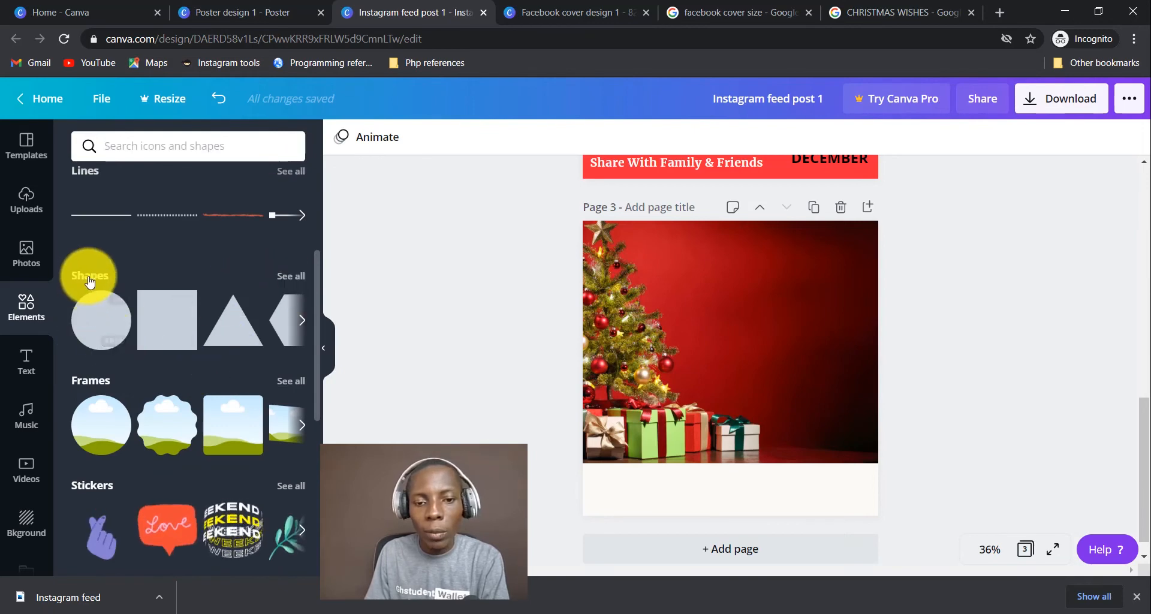
click(167, 321)
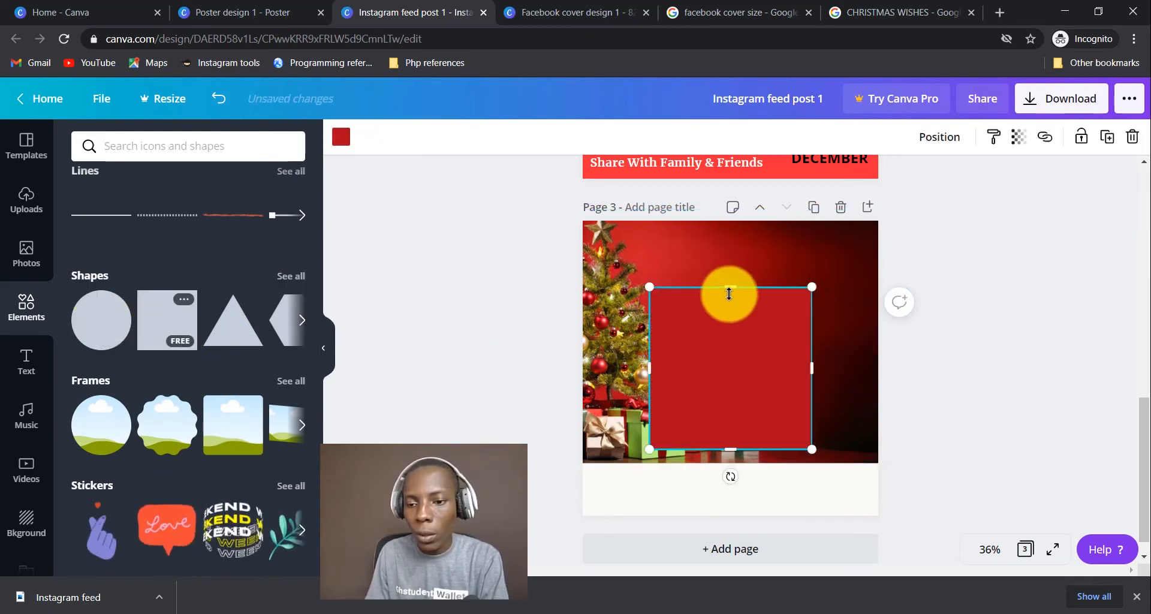
drag(728, 294, 742, 402)
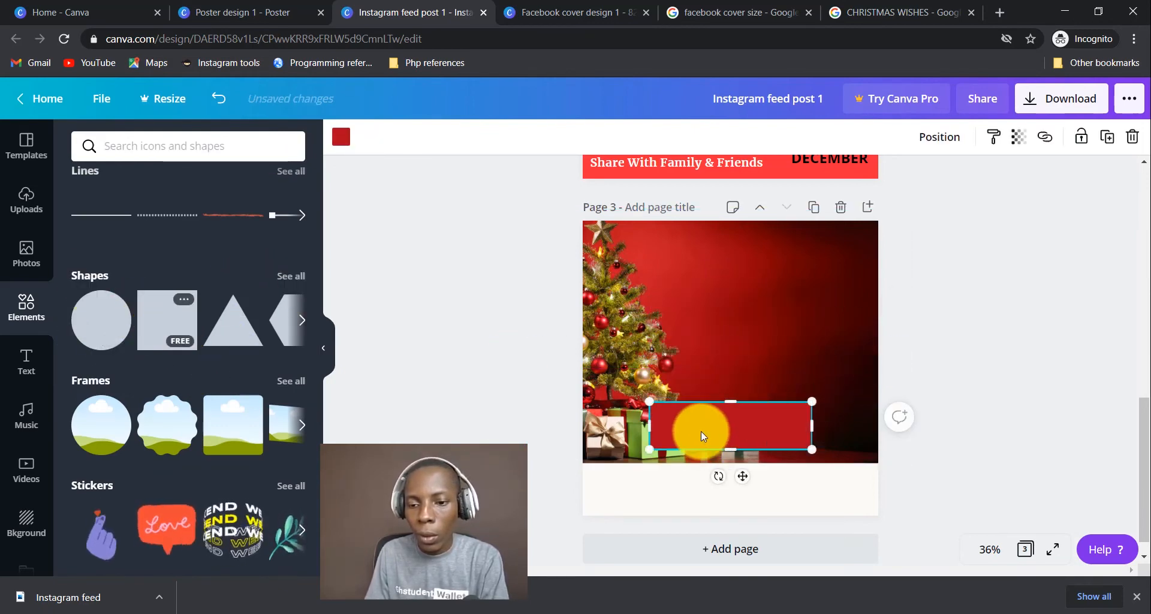
drag(703, 435, 676, 521)
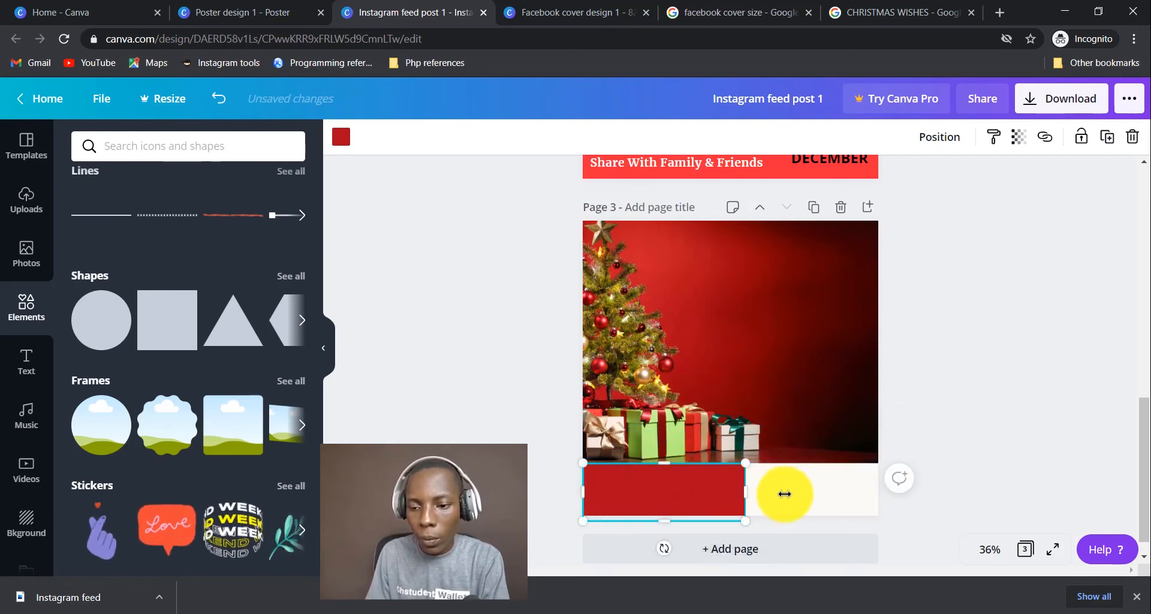
drag(785, 493, 883, 493)
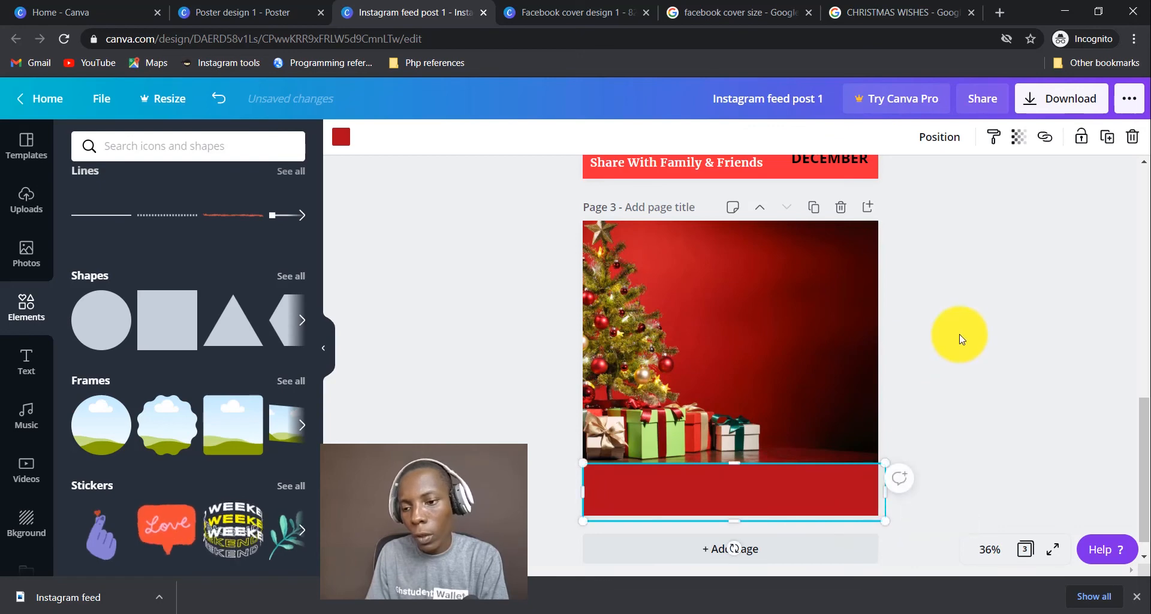
click(959, 339)
click(689, 484)
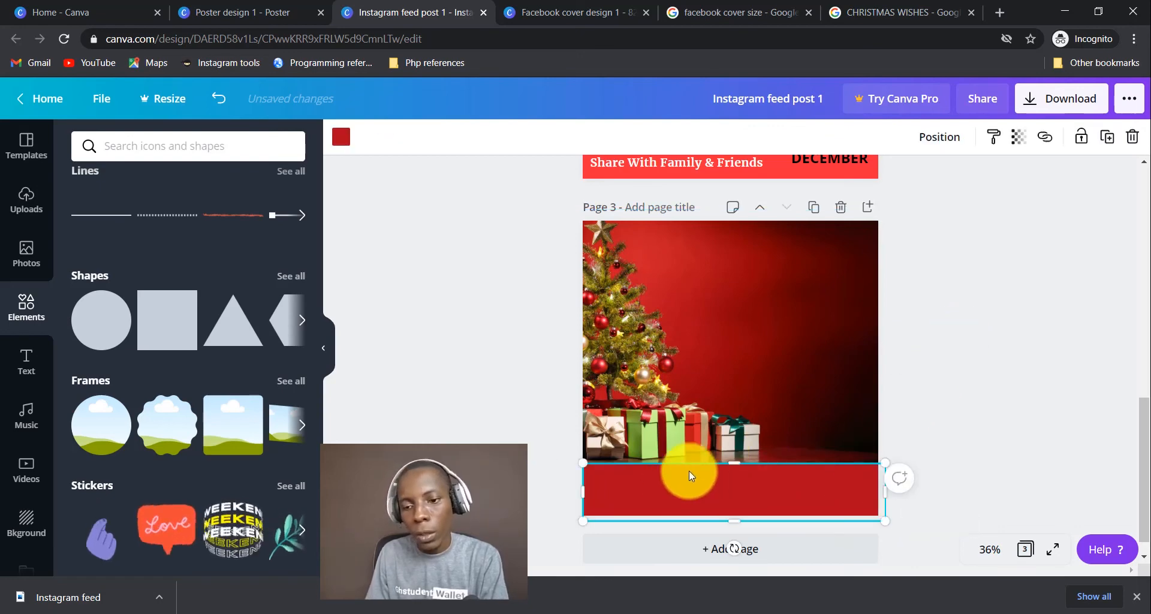
click(340, 136)
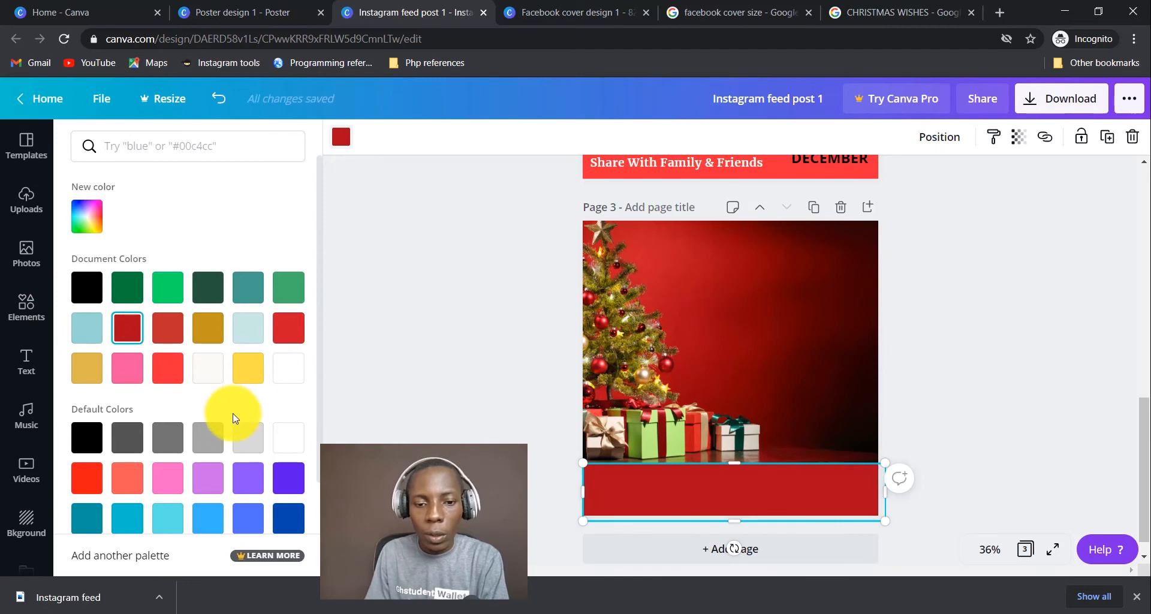
Try dark blue, violet, pink, coral, red and teal on the bottom bar, then settle on black.
click(290, 525)
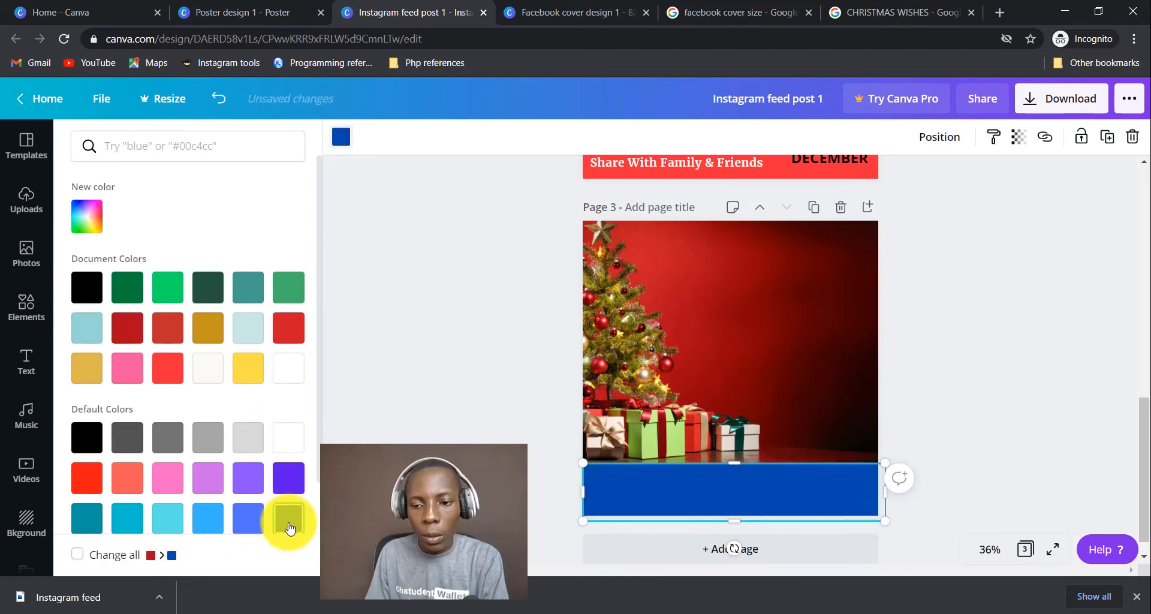
click(247, 481)
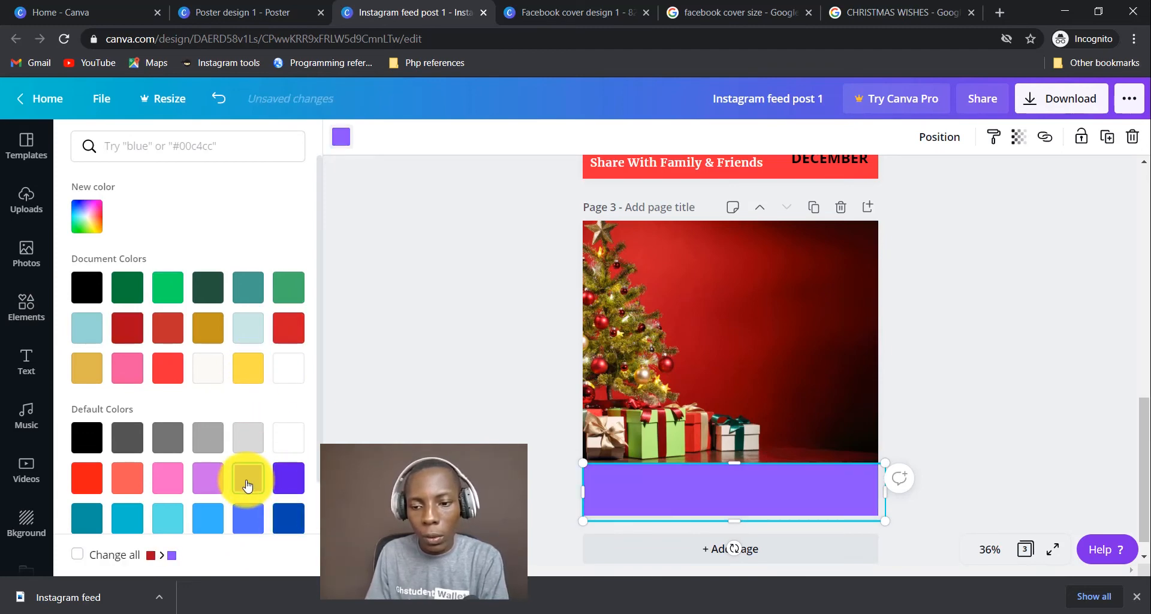
click(219, 484)
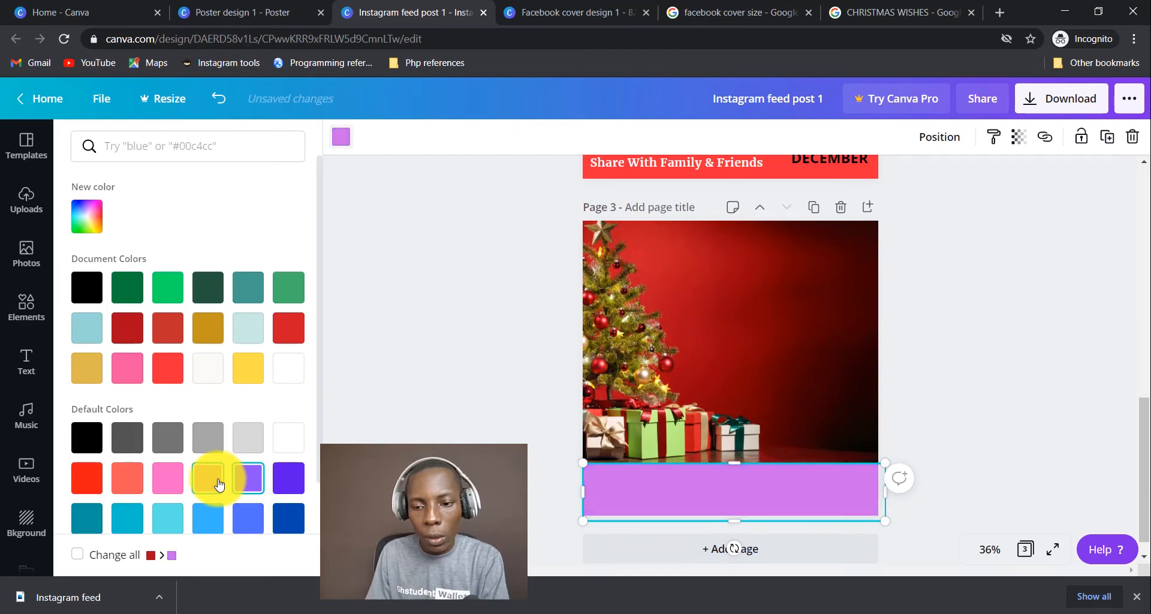
click(174, 479)
click(132, 481)
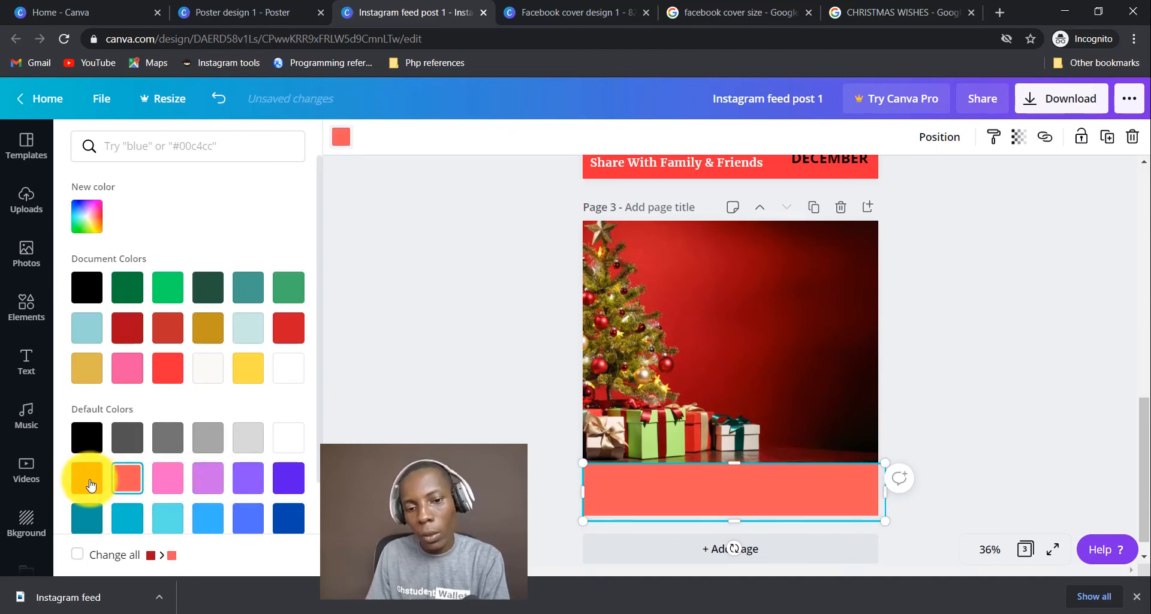
click(87, 478)
click(85, 522)
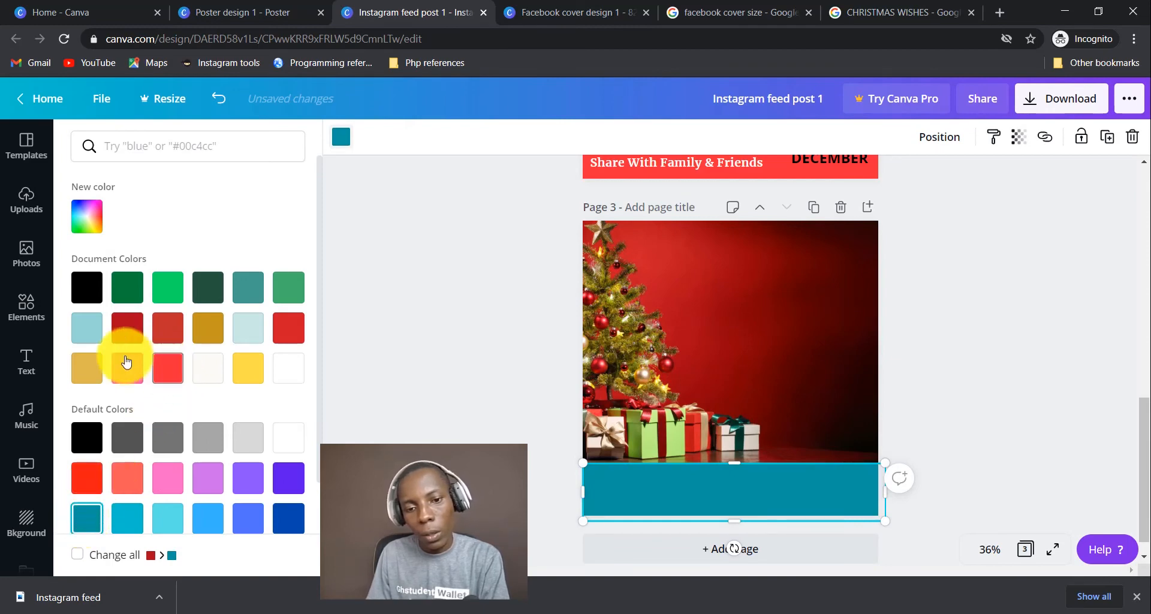
click(124, 378)
click(87, 518)
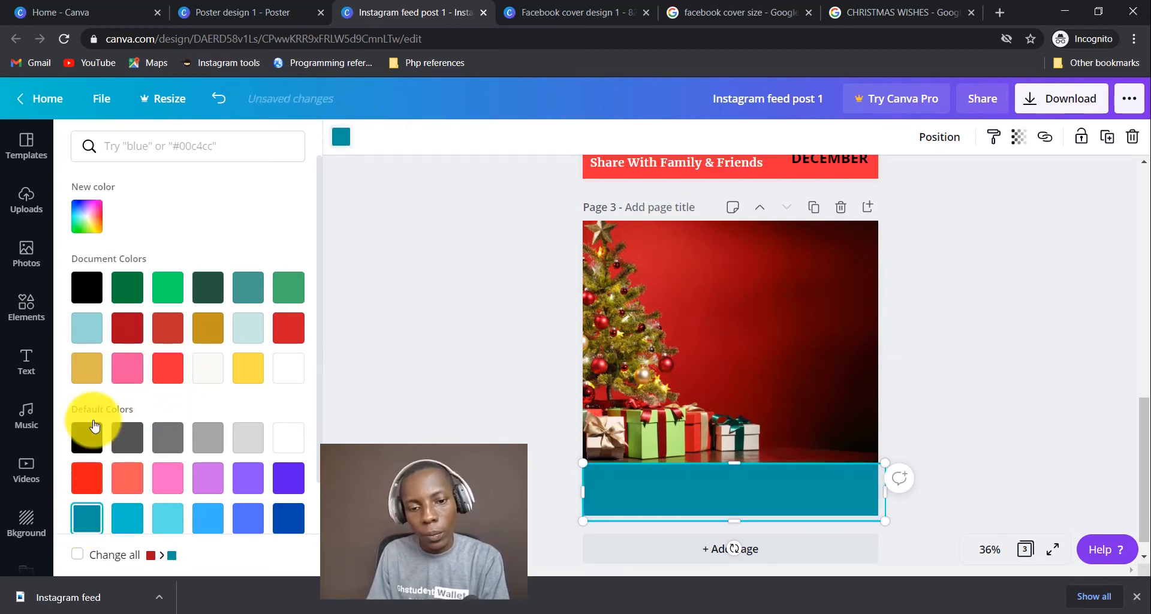
click(87, 437)
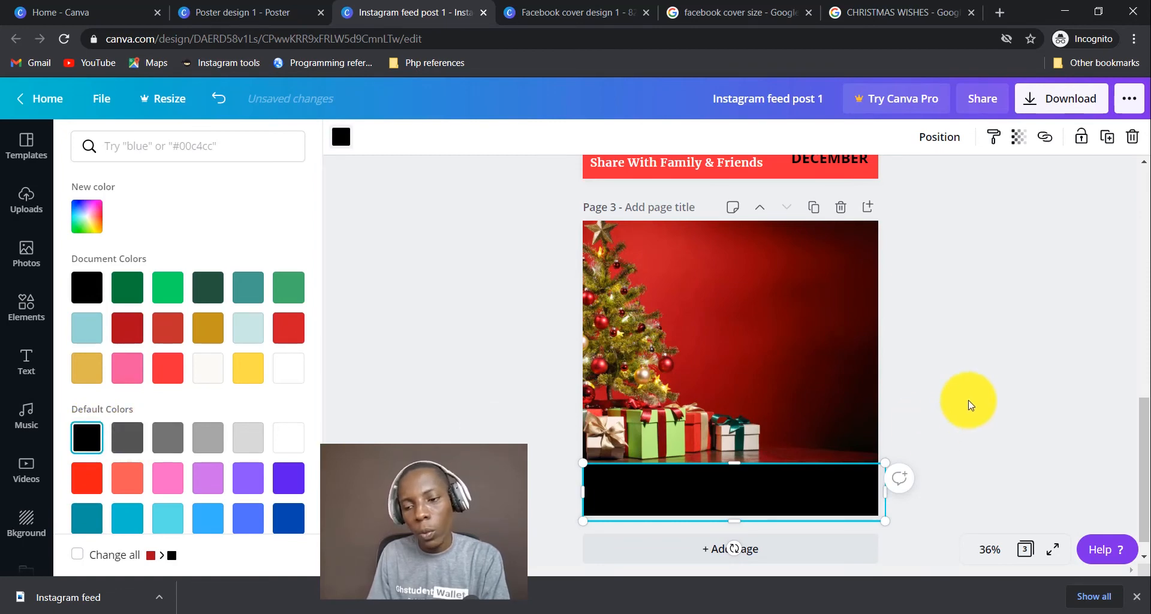
click(984, 371)
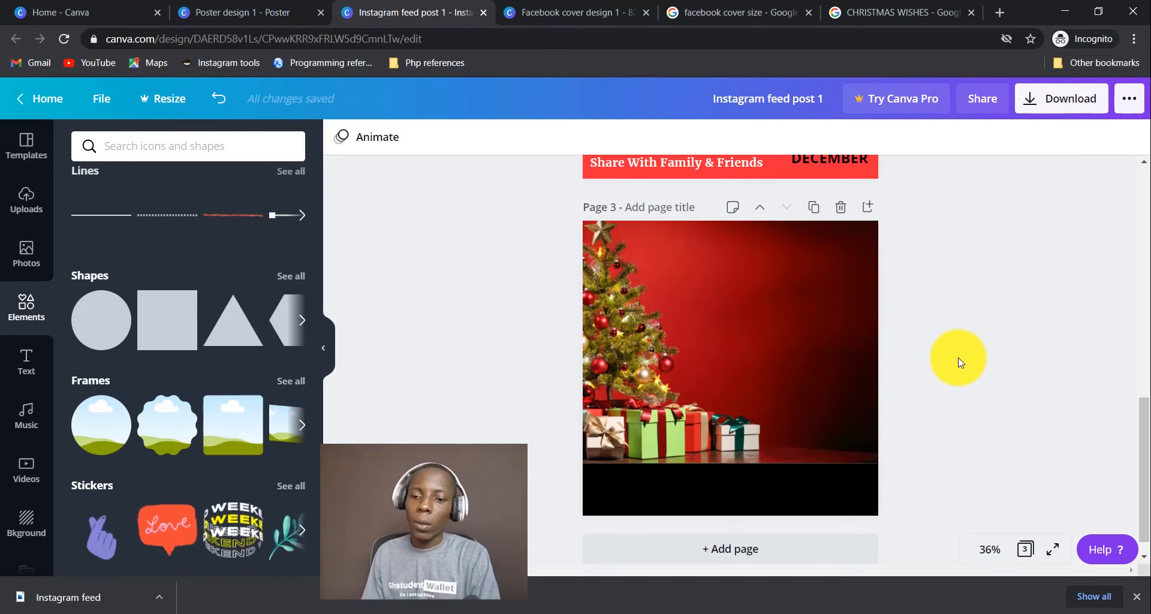
Drag the SSP logo from Uploads onto the left end of the black bar.
click(26, 197)
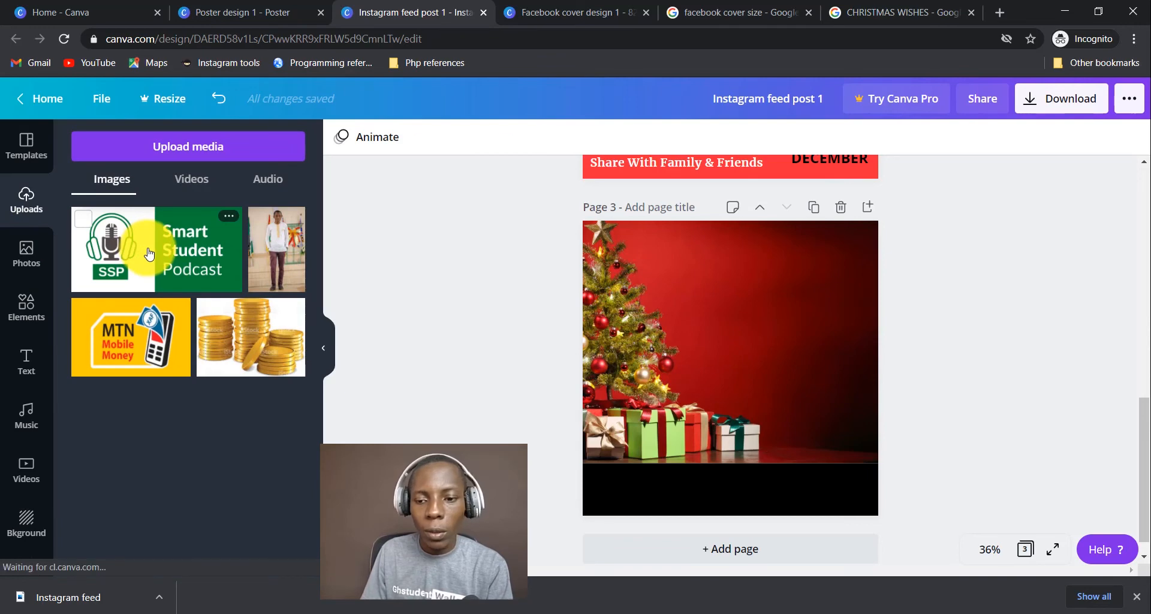
drag(149, 255, 621, 502)
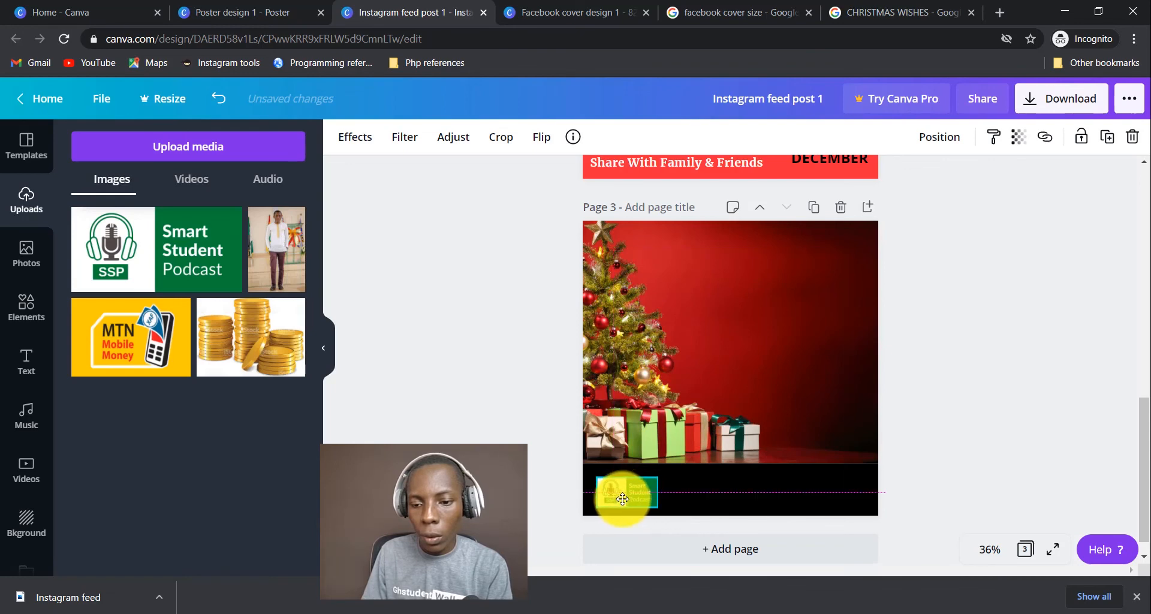
click(961, 449)
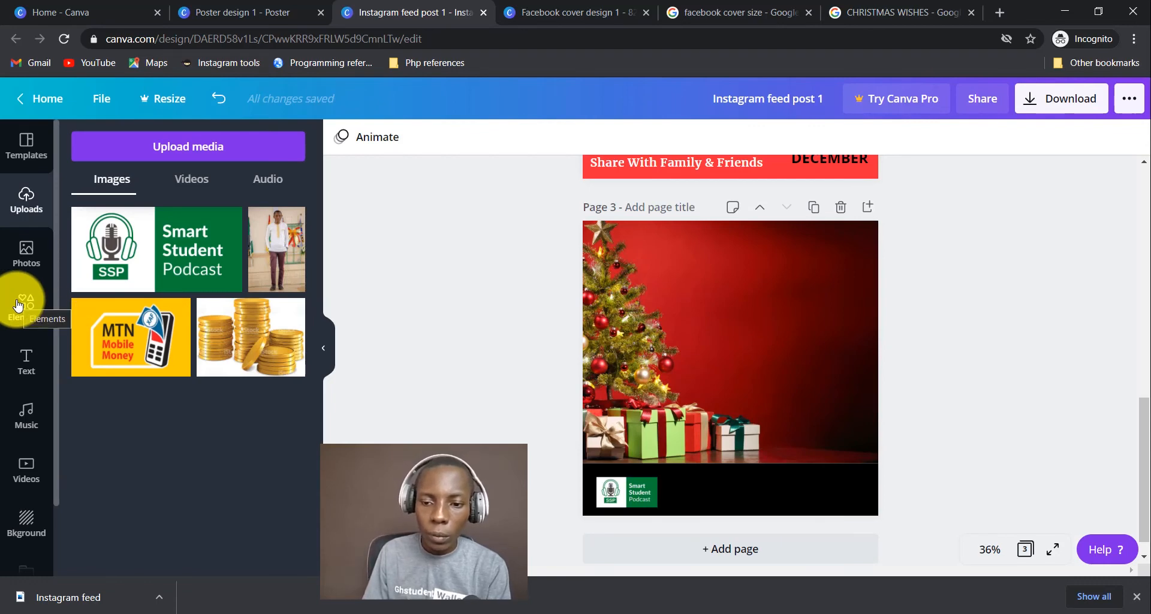
click(27, 359)
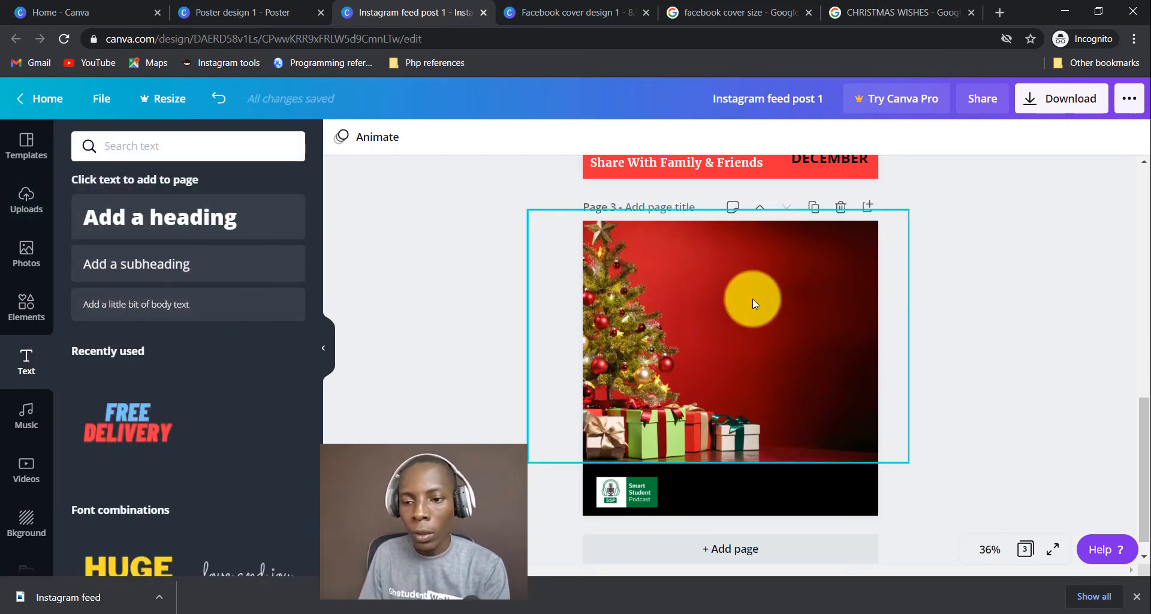
Complete the greeting text and break '& A HAPPY NEW YEAR' onto its own line.
key(t)
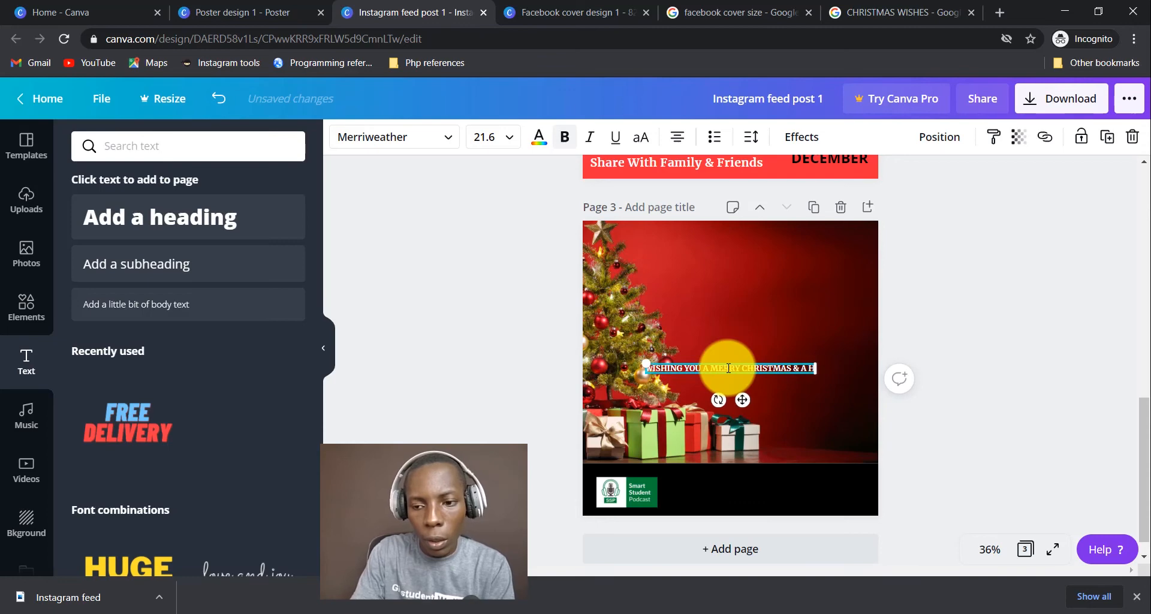
text(Y N)
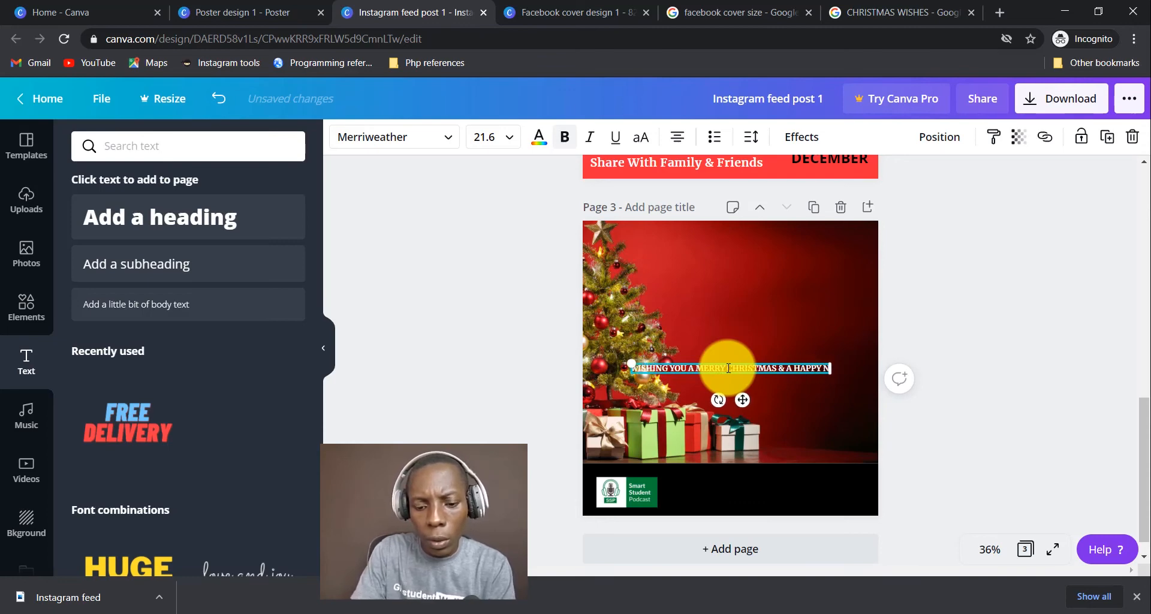
text(EW YEAR)
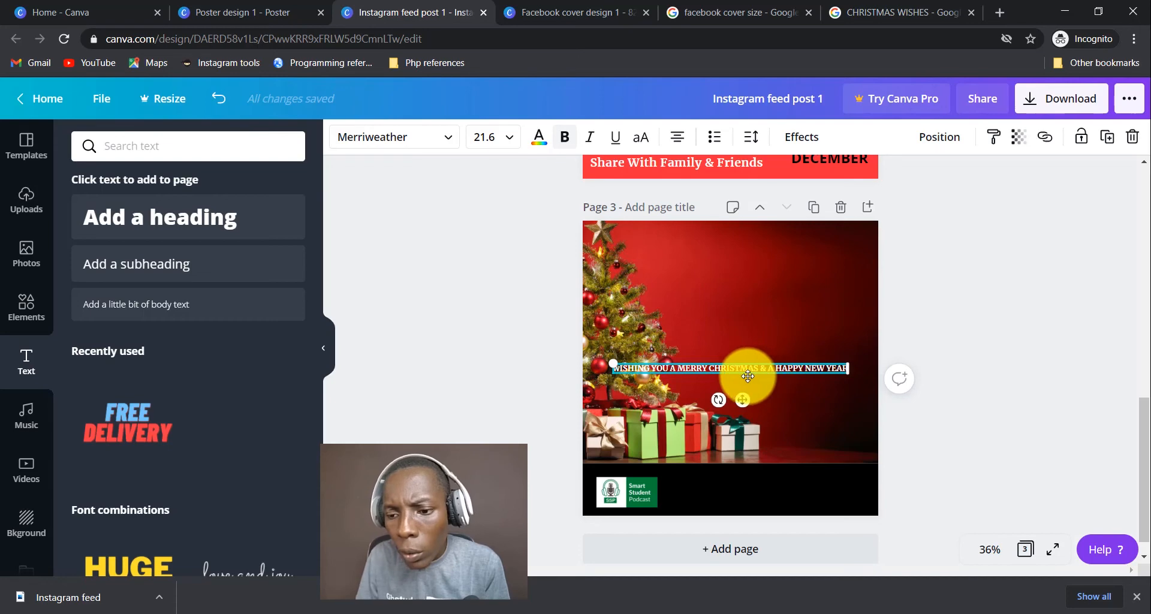
key(Return)
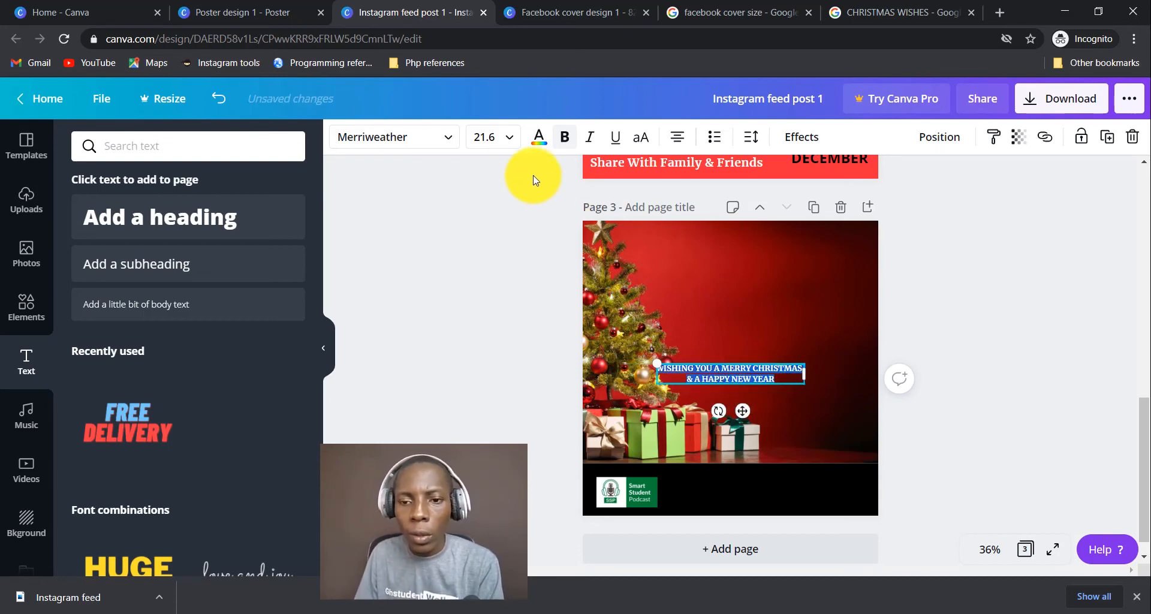
Set the greeting to size 48, then scale it down to about 35.4.
click(500, 138)
scroll(498, 415, down, 4)
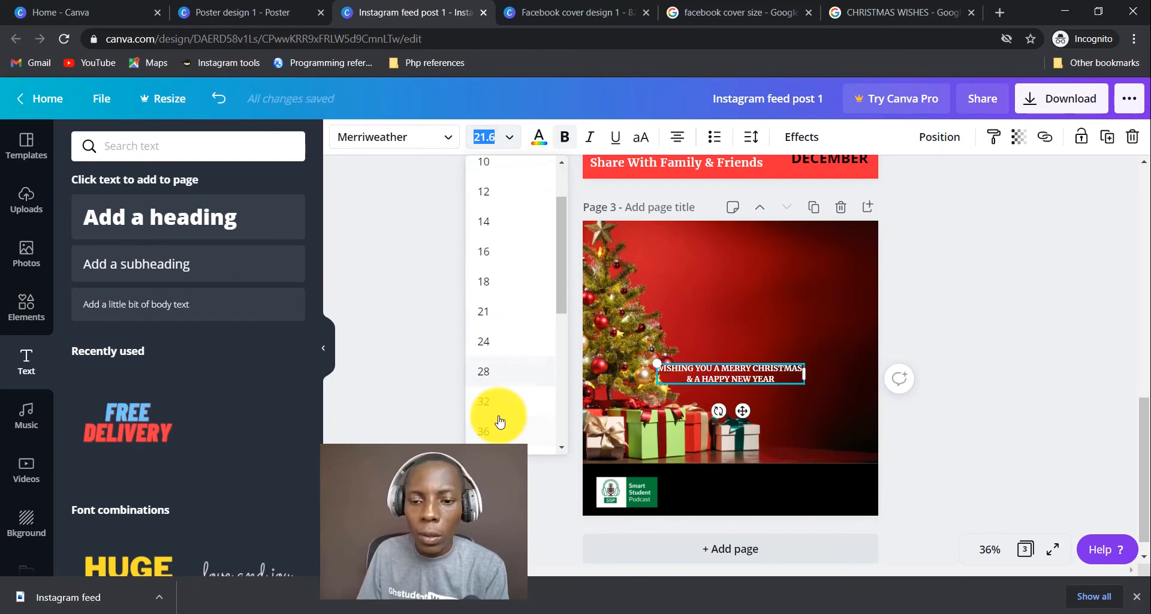
click(514, 355)
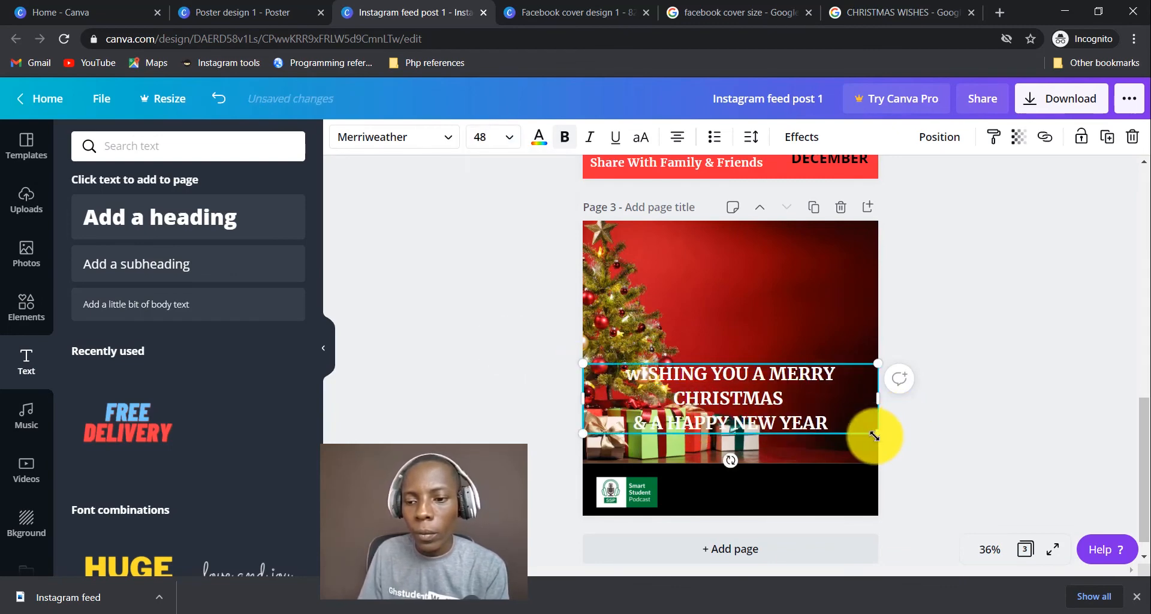
drag(873, 436, 808, 370)
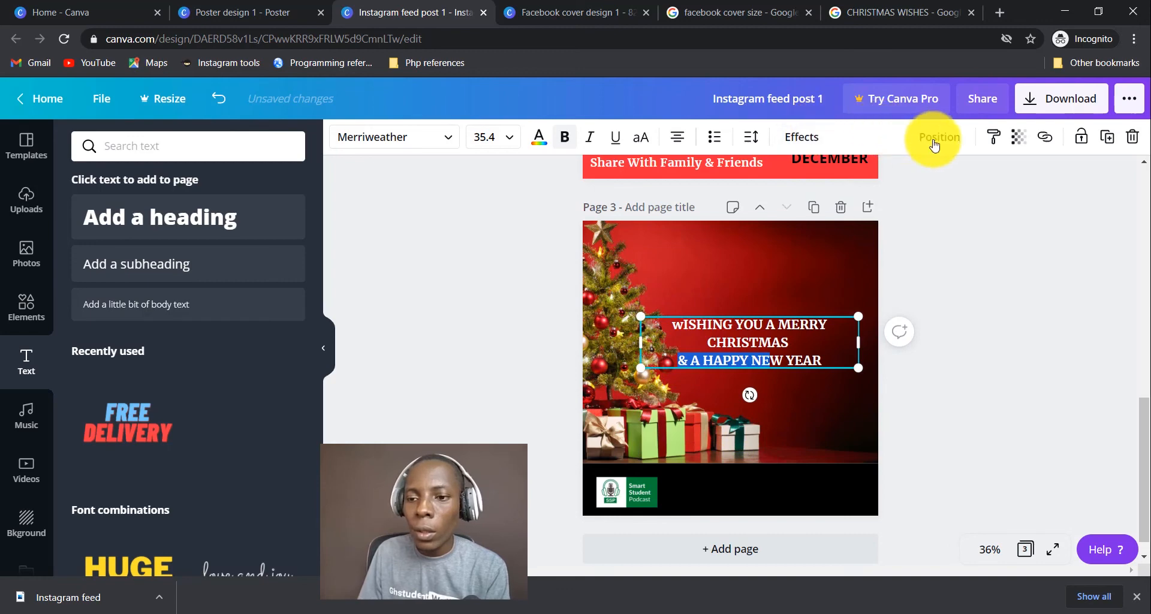
Tighten the greeting's line height to 1.18 and narrow it to wrap onto three lines.
click(751, 137)
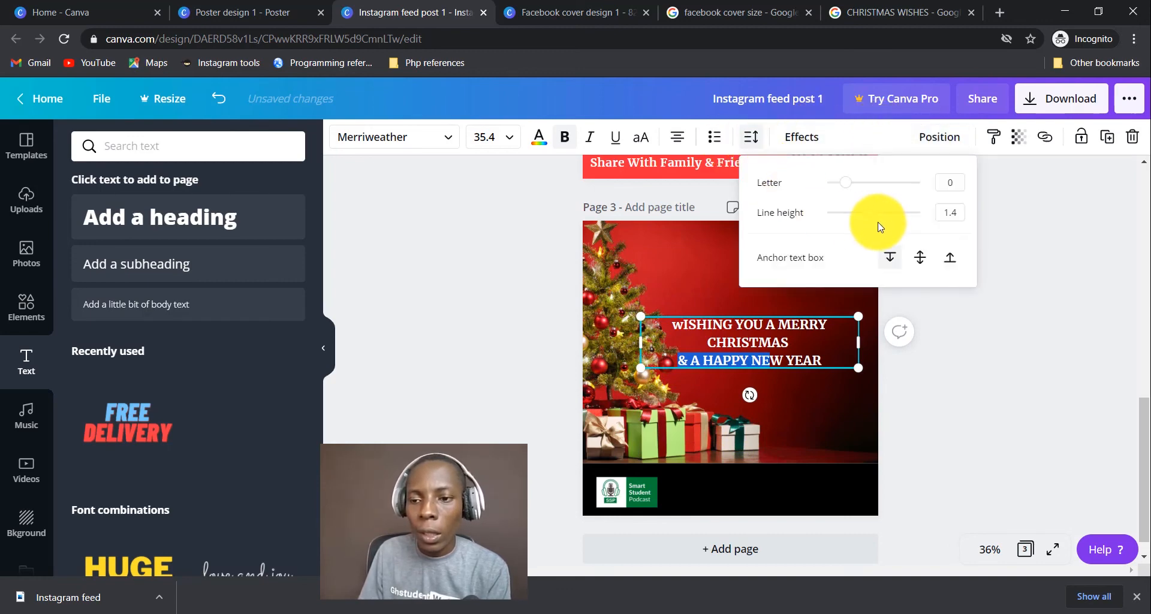
drag(868, 223, 860, 221)
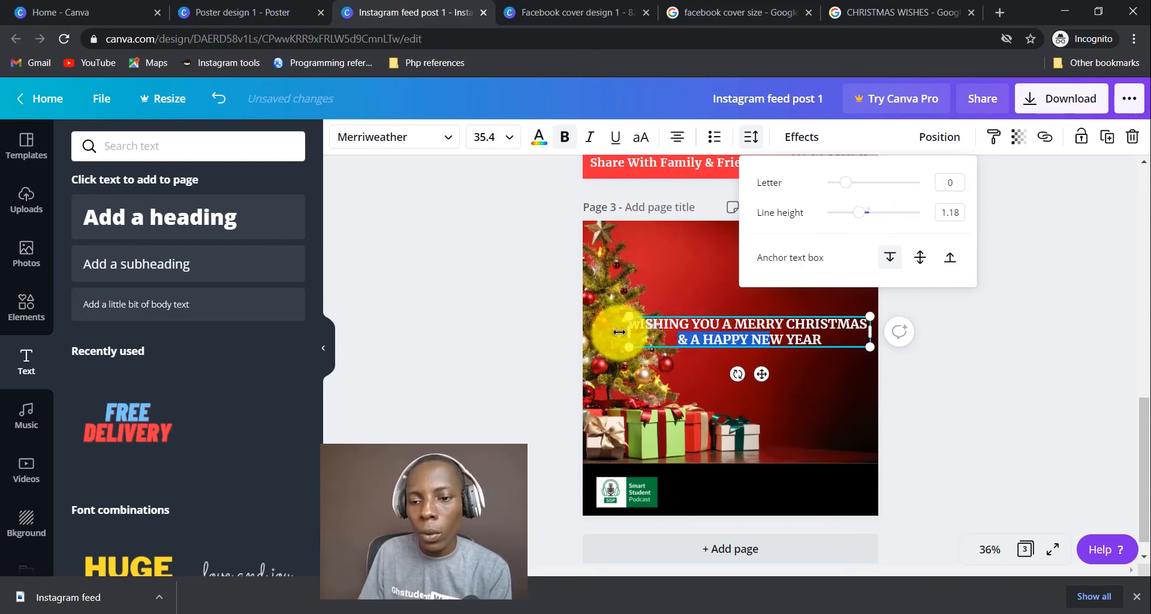
drag(619, 331, 705, 330)
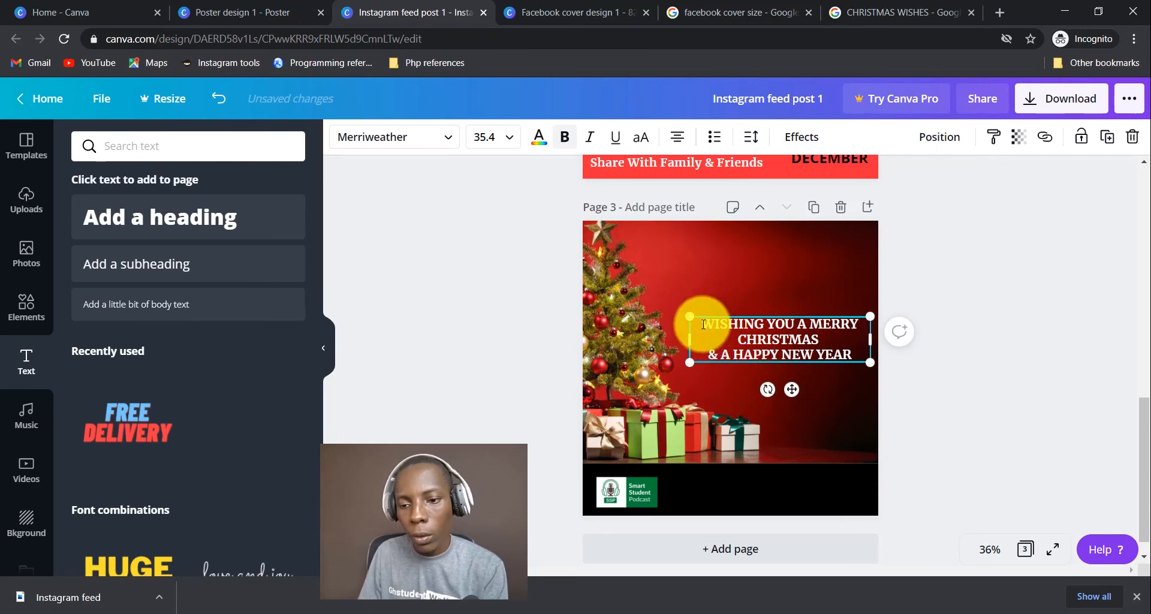
double_click(814, 343)
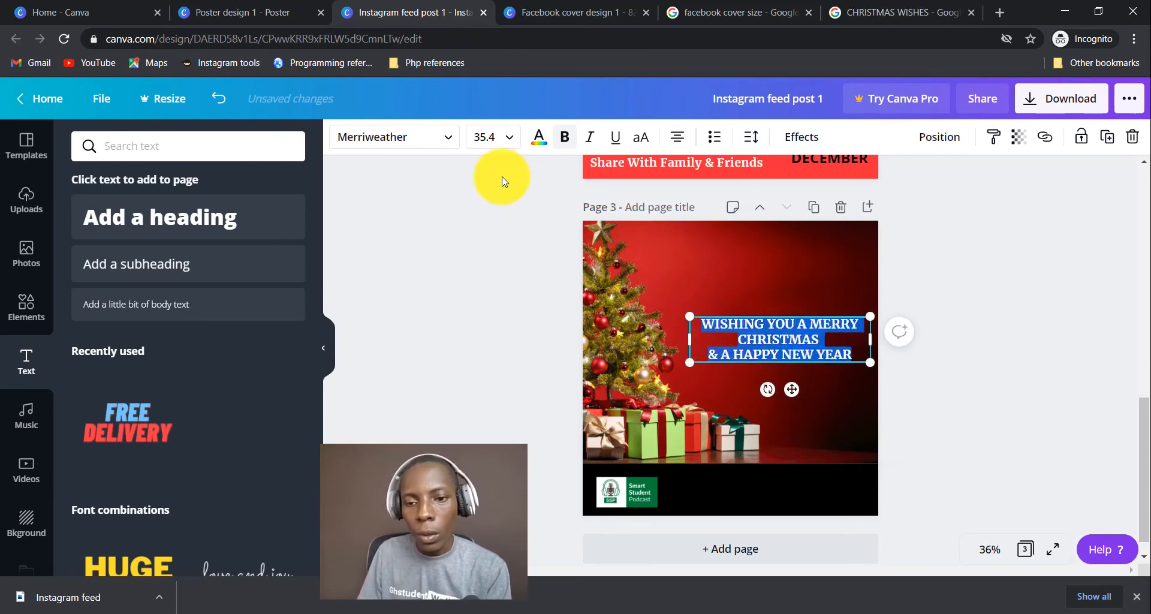
Apply Archivo Black to the greeting, wrap it onto four lines and move it up-left.
click(444, 140)
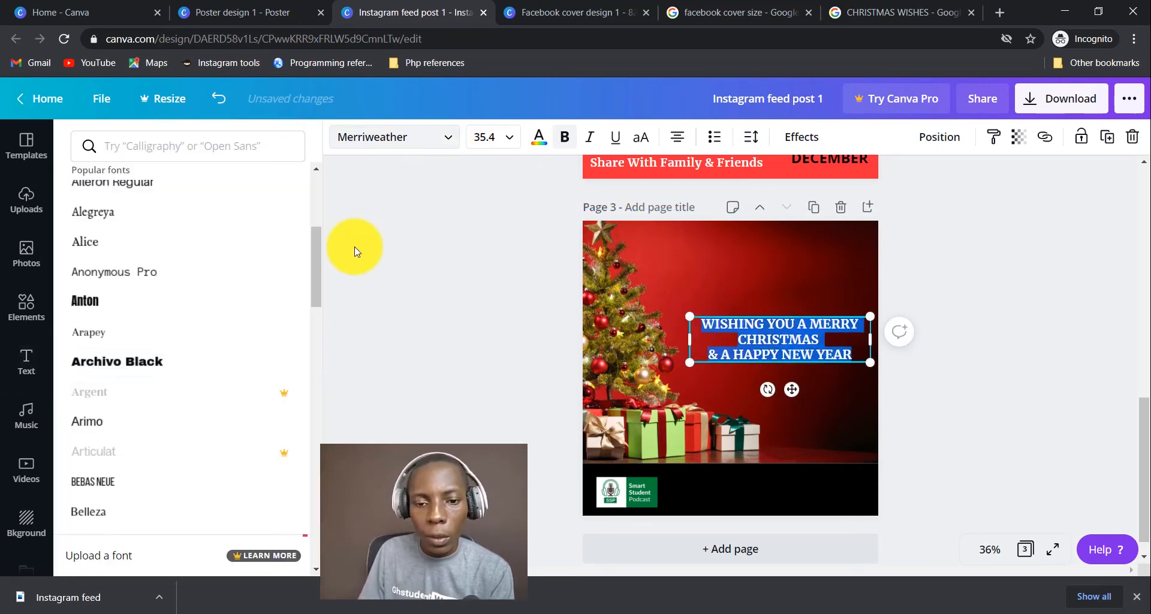
click(115, 364)
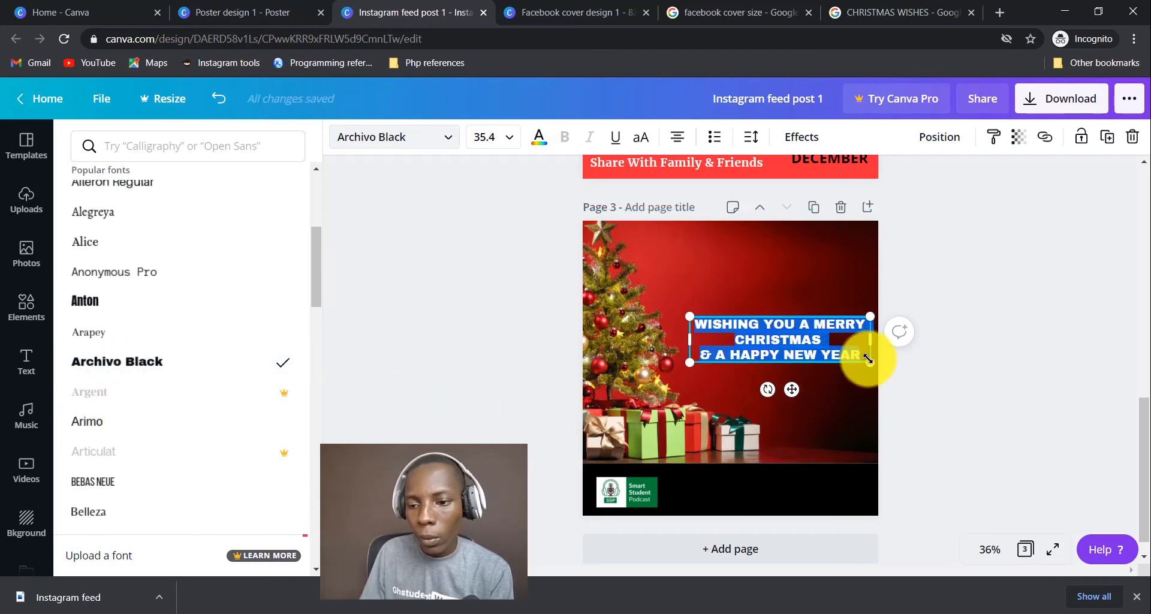
drag(873, 346, 876, 410)
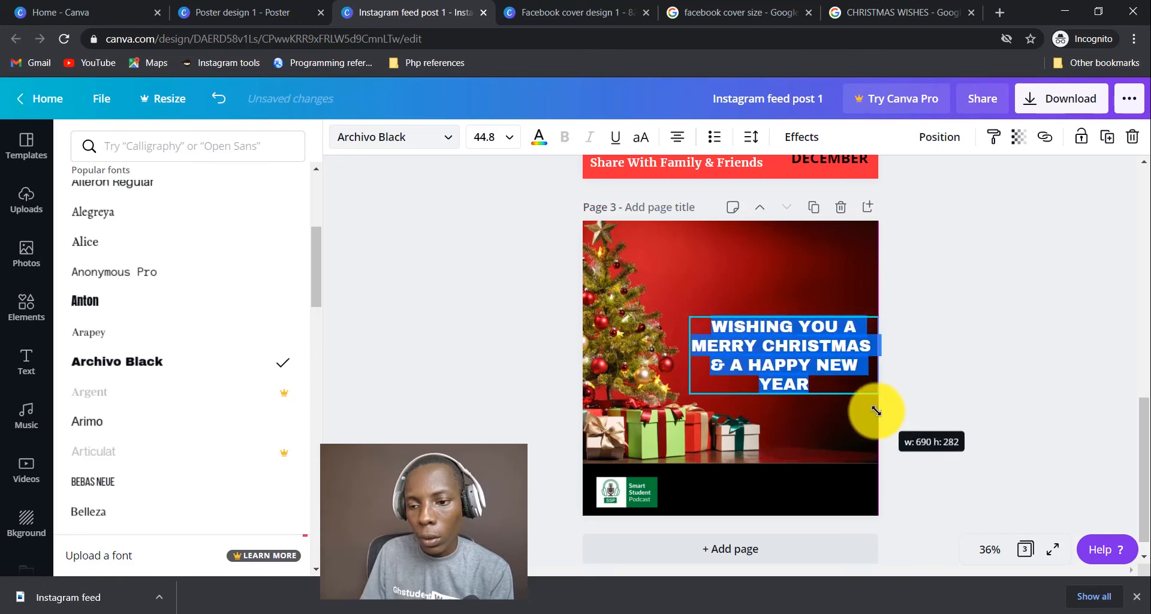
drag(812, 393, 788, 354)
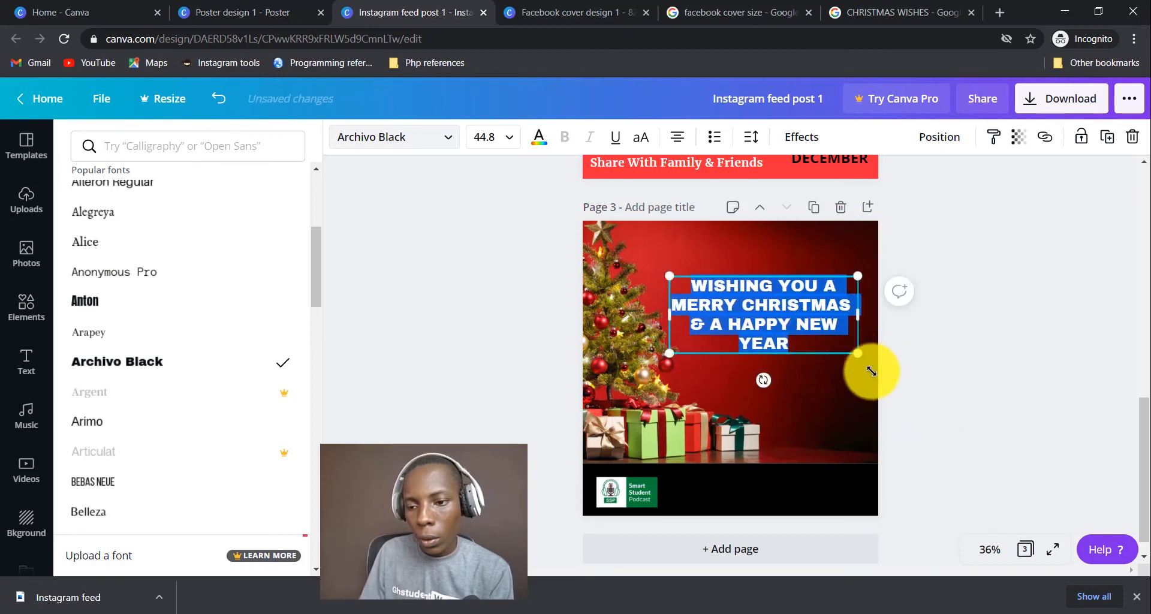
Enlarge the greeting text to 49.6 and reselect all of it.
drag(869, 367, 819, 365)
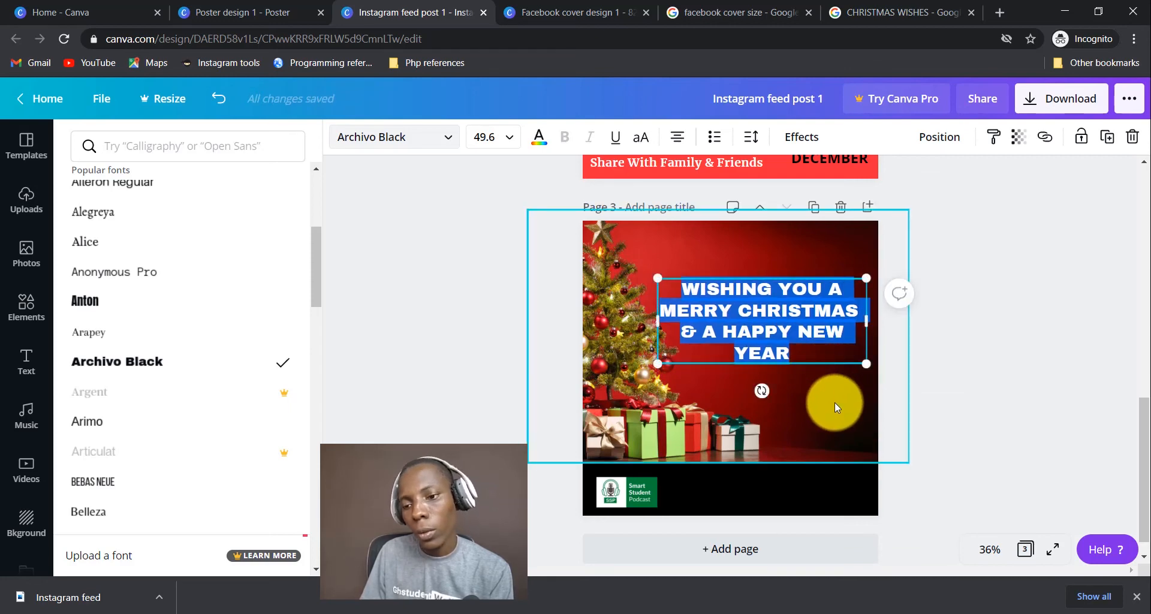
click(834, 401)
click(760, 311)
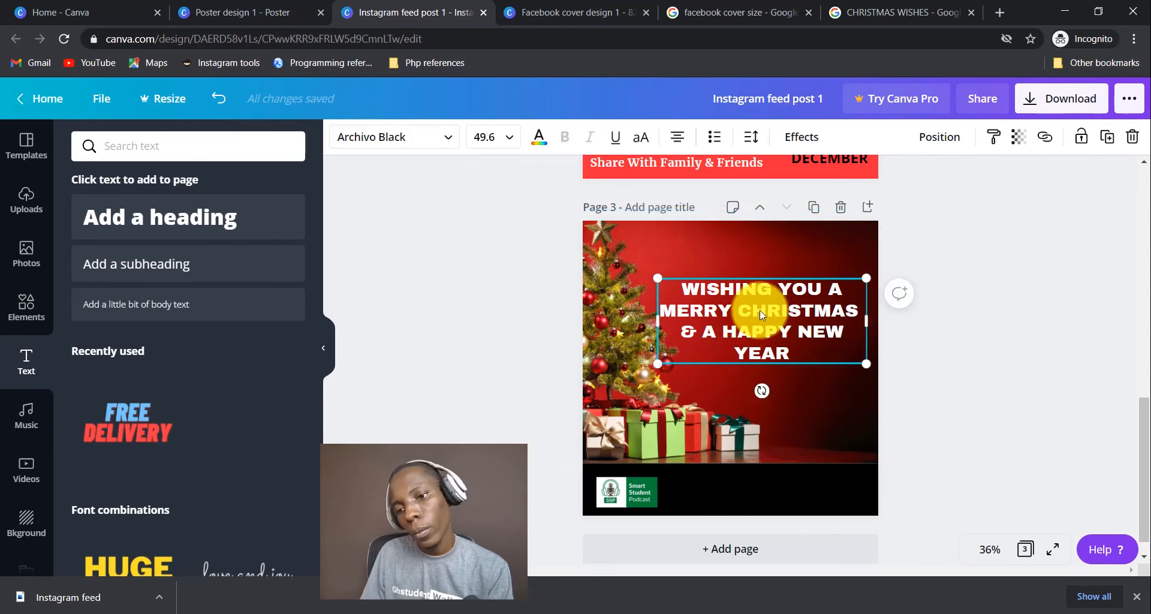
double_click(760, 310)
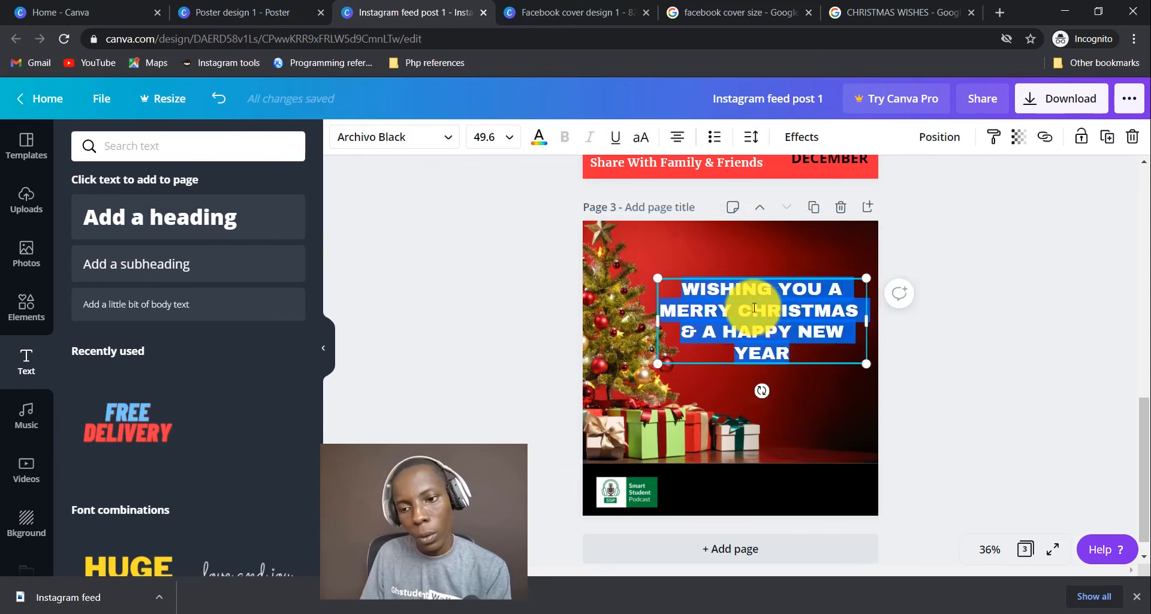
click(457, 143)
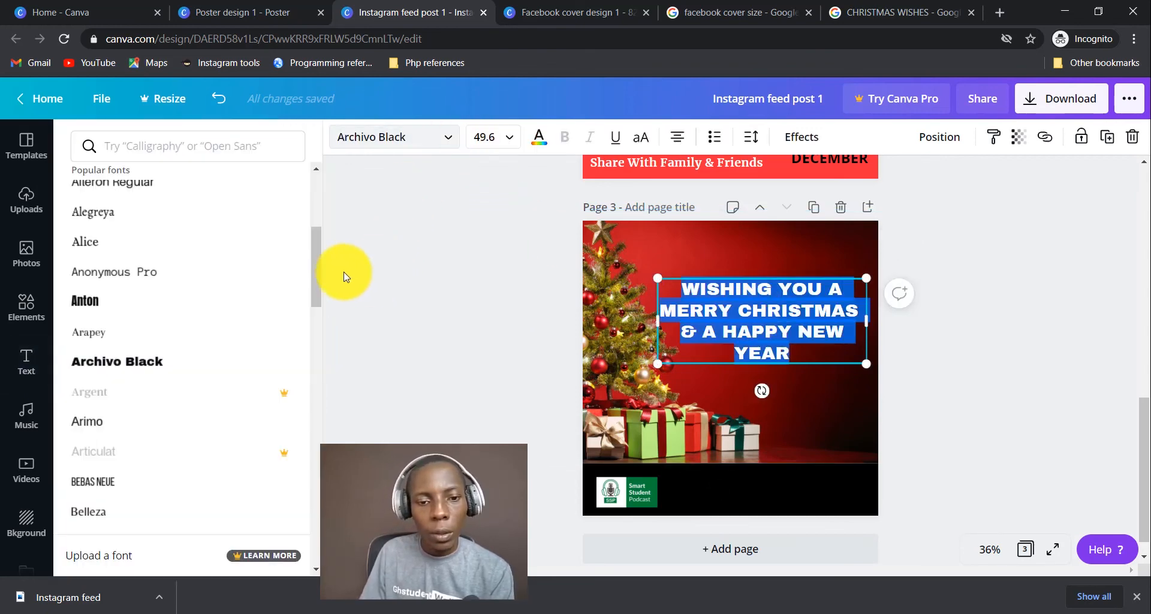
Switch the greeting to Lato and re-fit it as four lines right of the tree.
click(196, 144)
text(LATO)
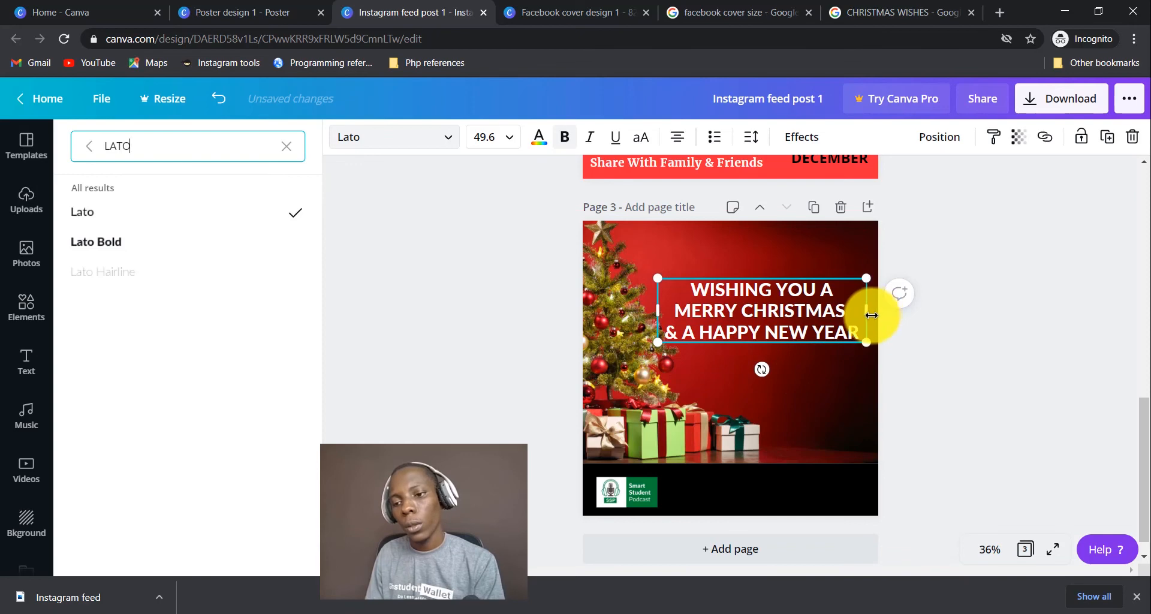
mouse_move(871, 316)
mouse_down()
mouse_move(845, 318)
mouse_move(856, 322)
mouse_up()
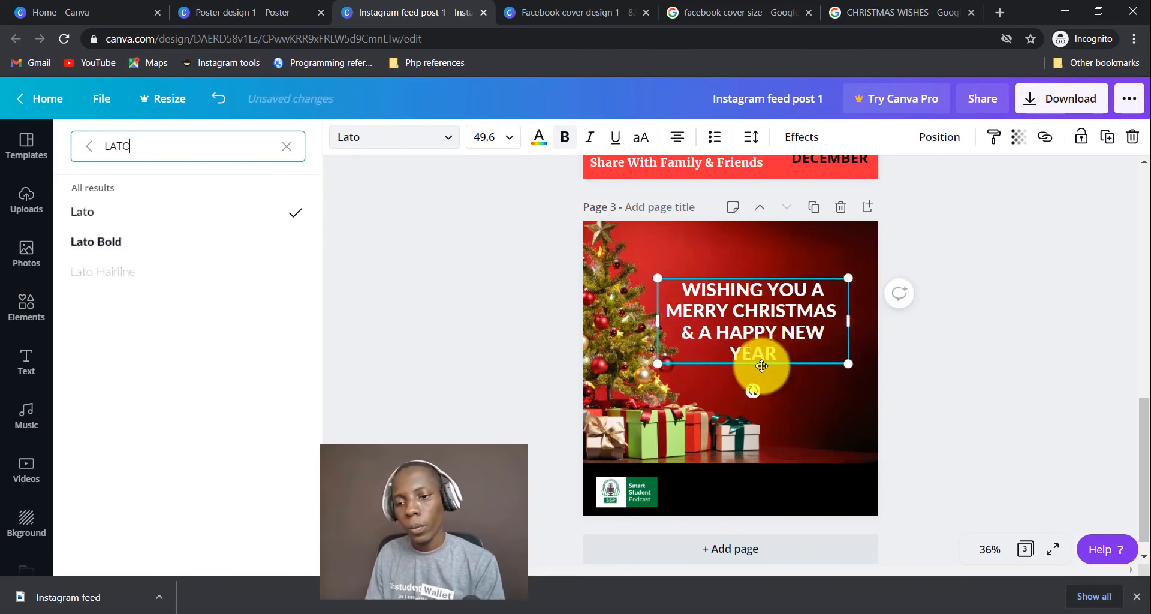
drag(761, 362, 771, 360)
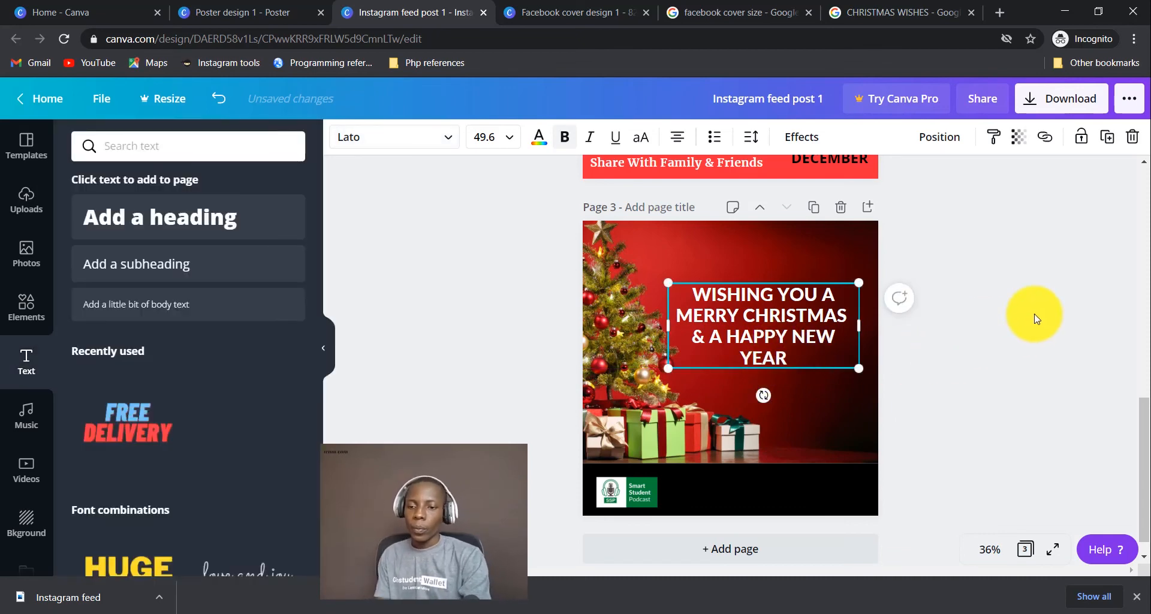
click(1037, 319)
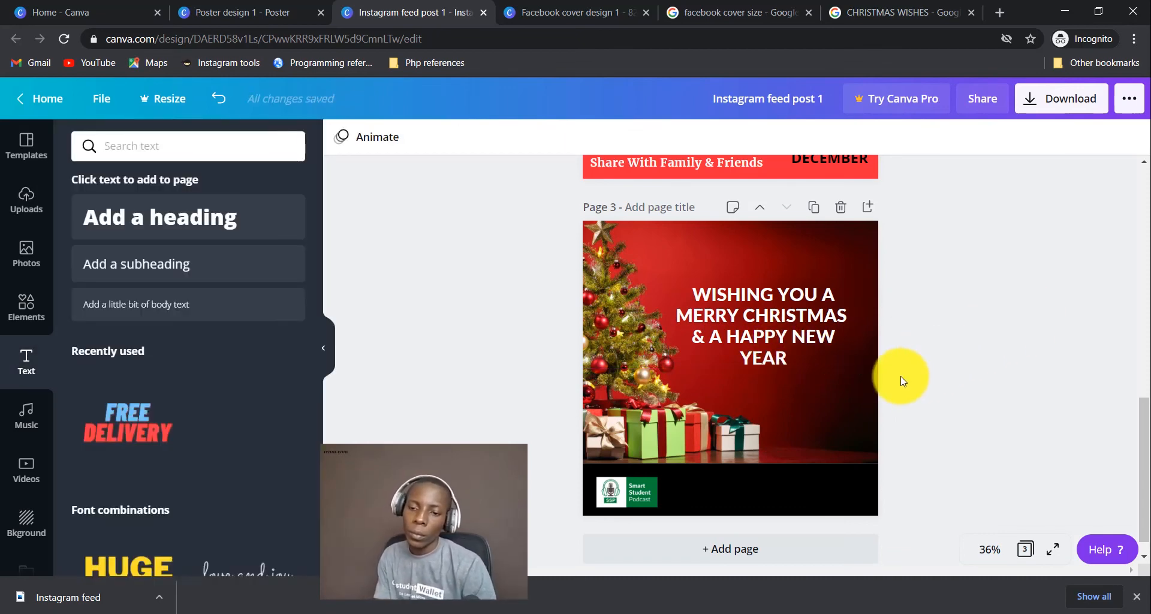
Add a subheading on the black bar reading 'SMART STUDENT PODCAST'.
click(785, 300)
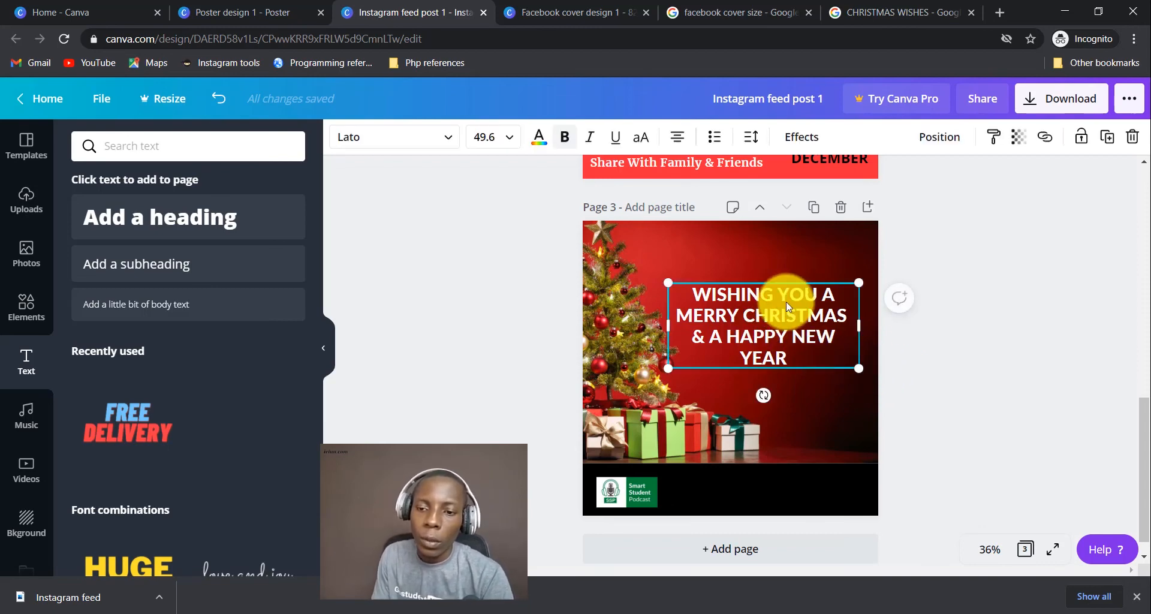
click(978, 333)
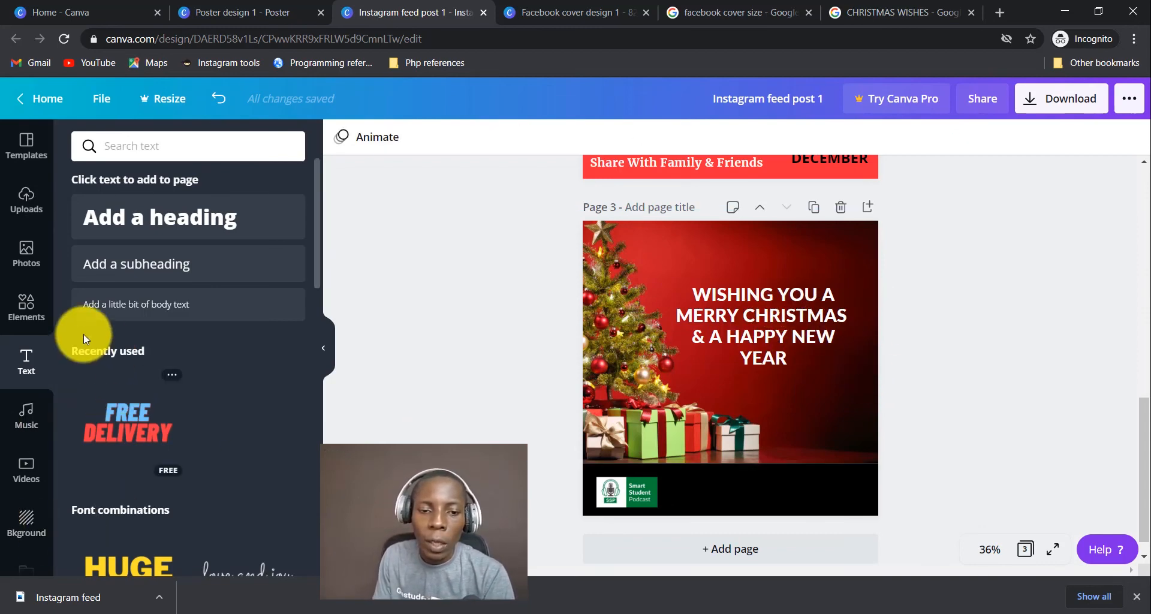
click(217, 266)
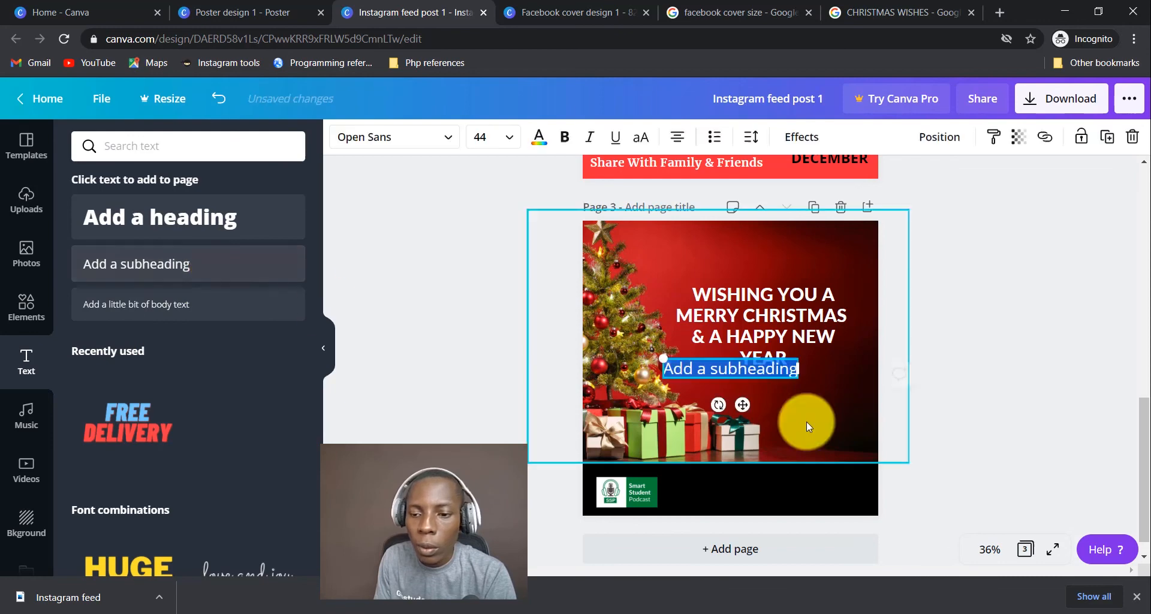
drag(778, 376, 793, 495)
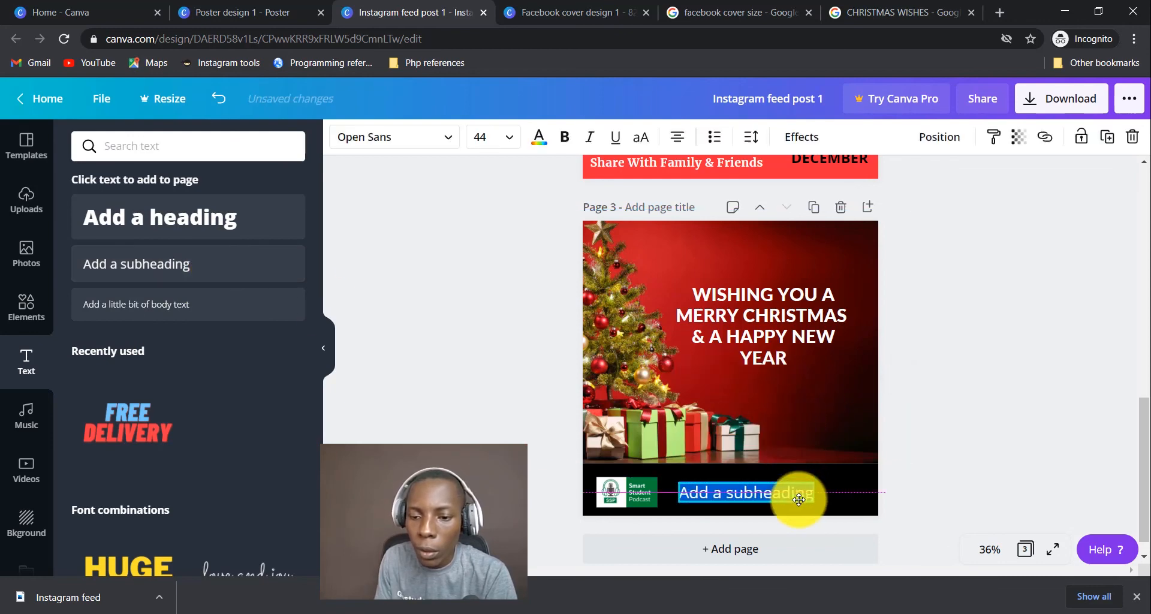
click(762, 493)
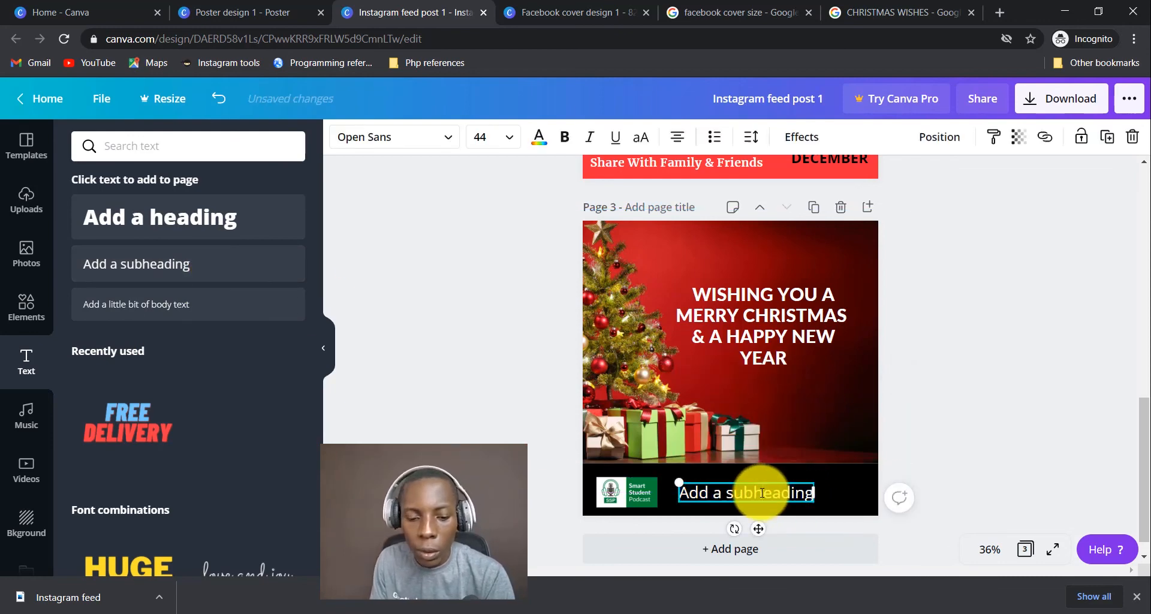
key(ctrl+a)
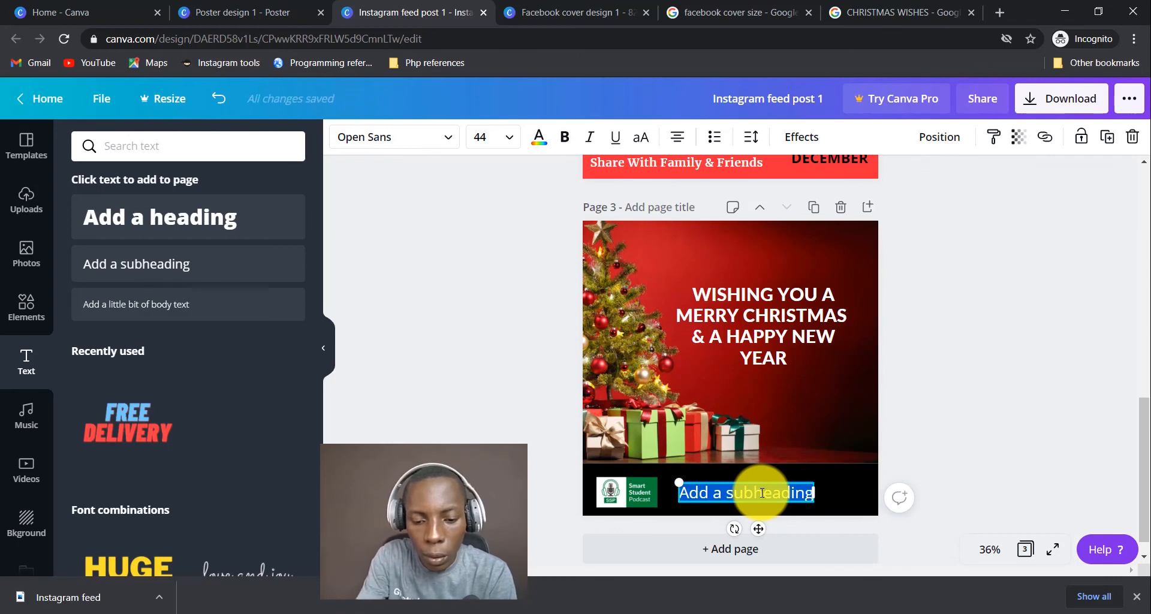
key(Caps_Lock)
key(BackSpace)
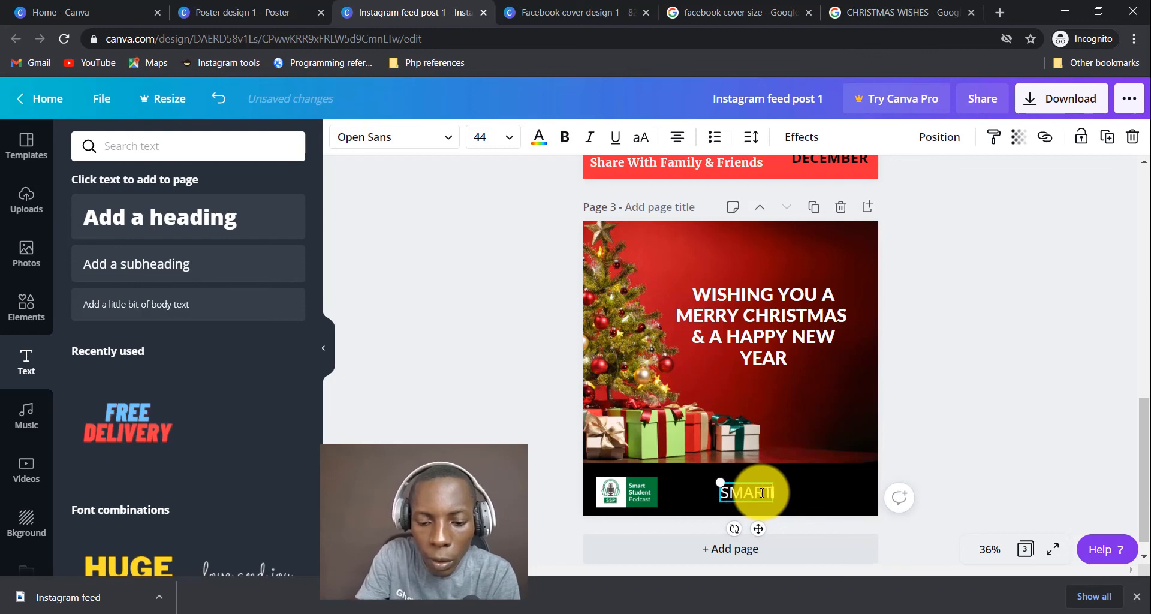
text(SMART STUDENT P)
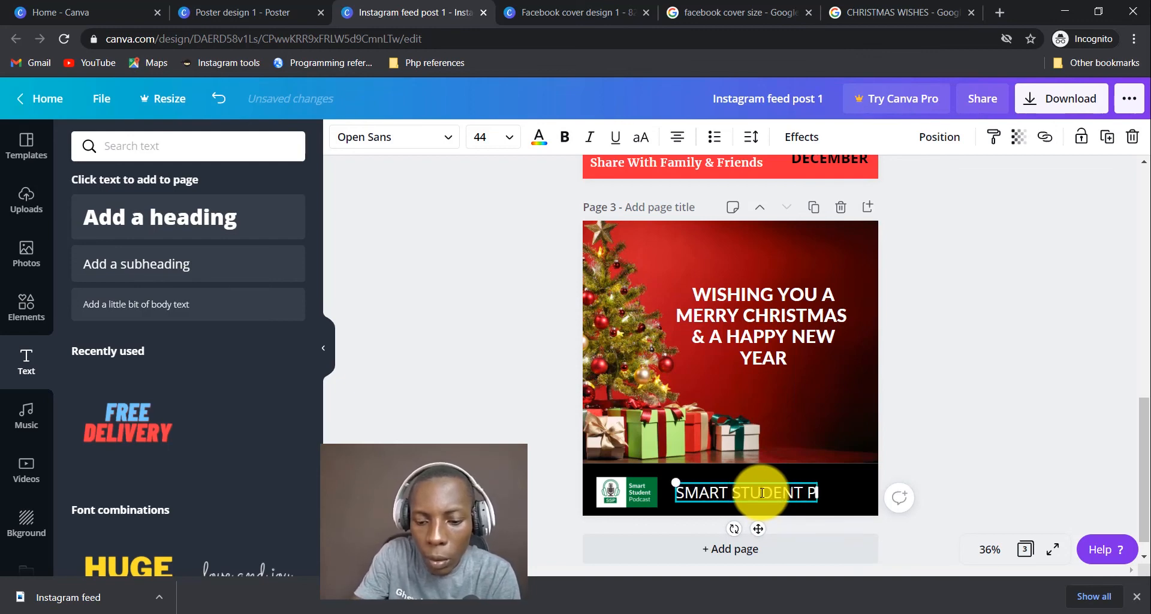
text(ODCAST)
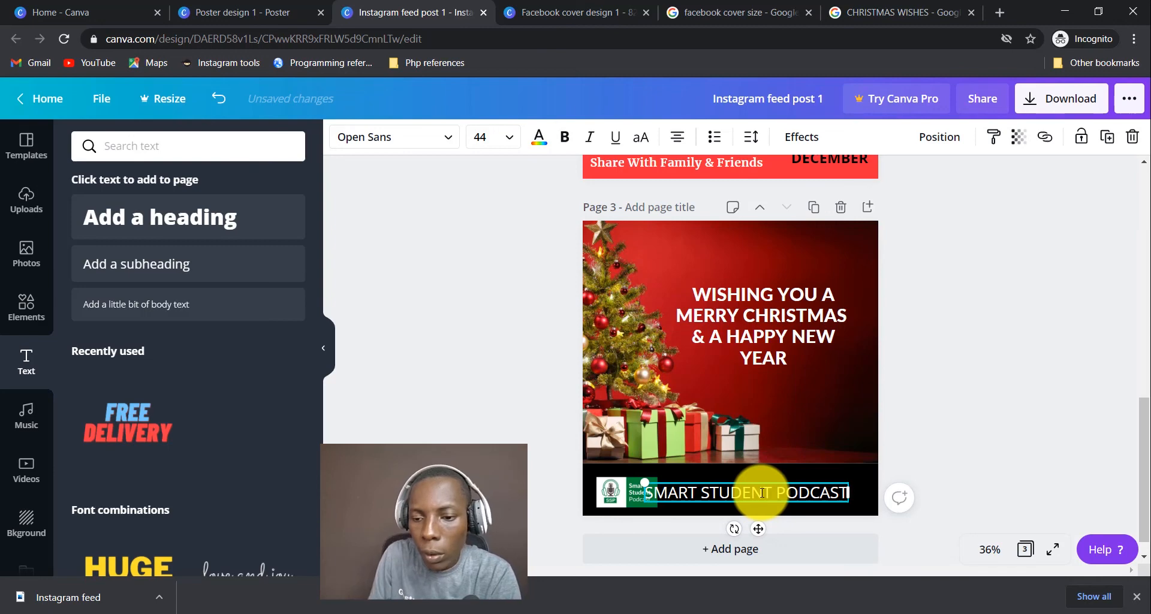
Position the podcast caption beside the logo, then nudge it slightly left.
drag(792, 501, 814, 500)
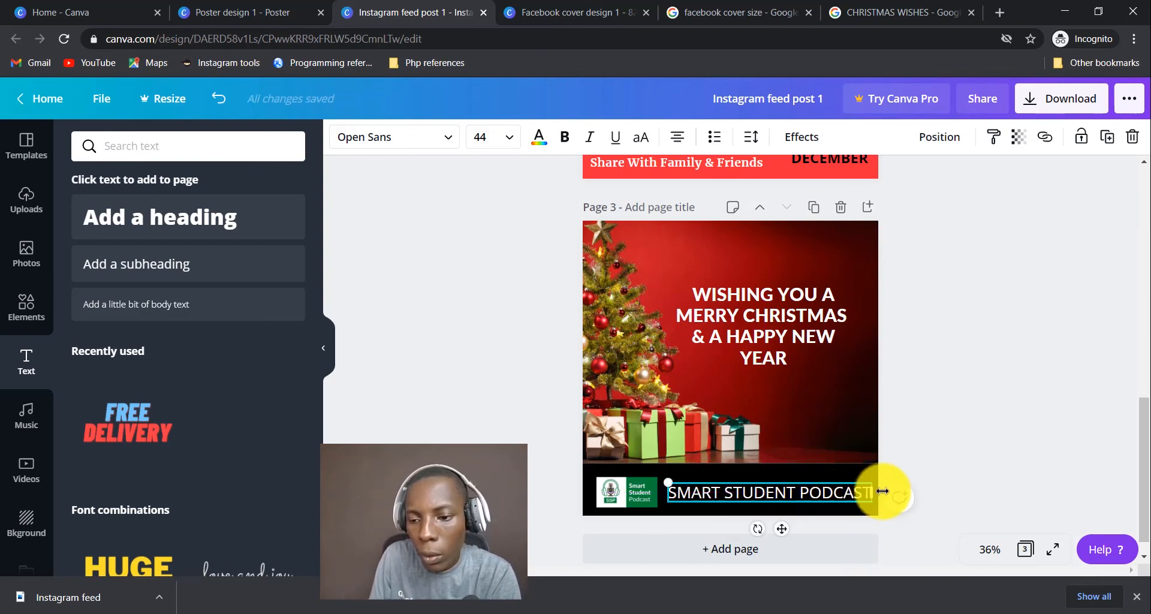
click(922, 459)
drag(786, 498, 779, 497)
click(945, 368)
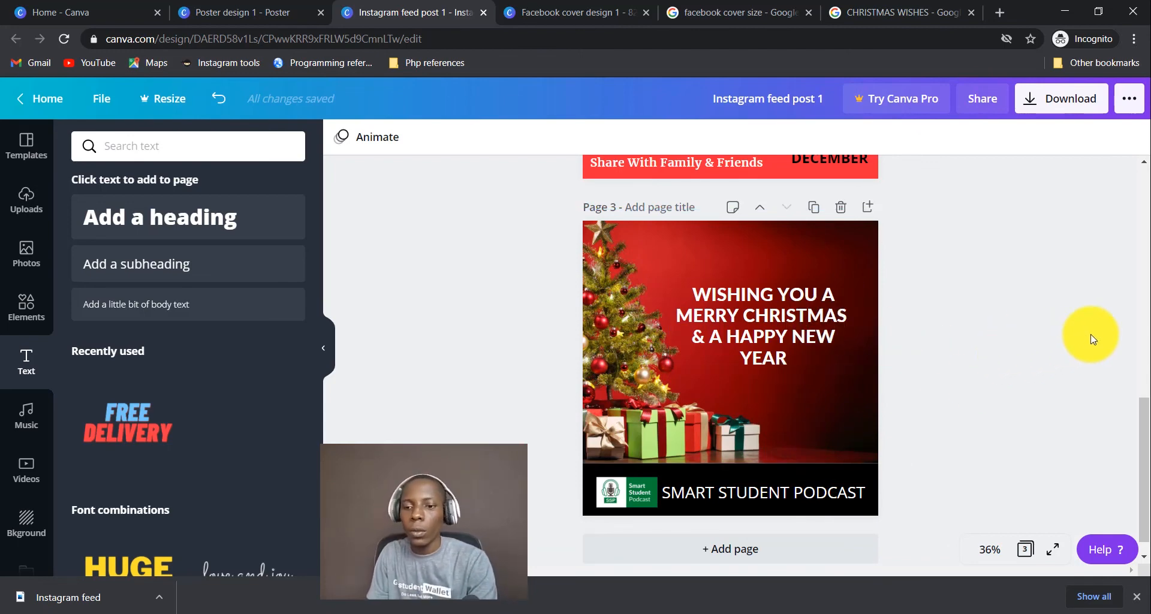
Search elements for 'CHRIST' and place the snowman at the page's bottom-right above the bar.
click(24, 305)
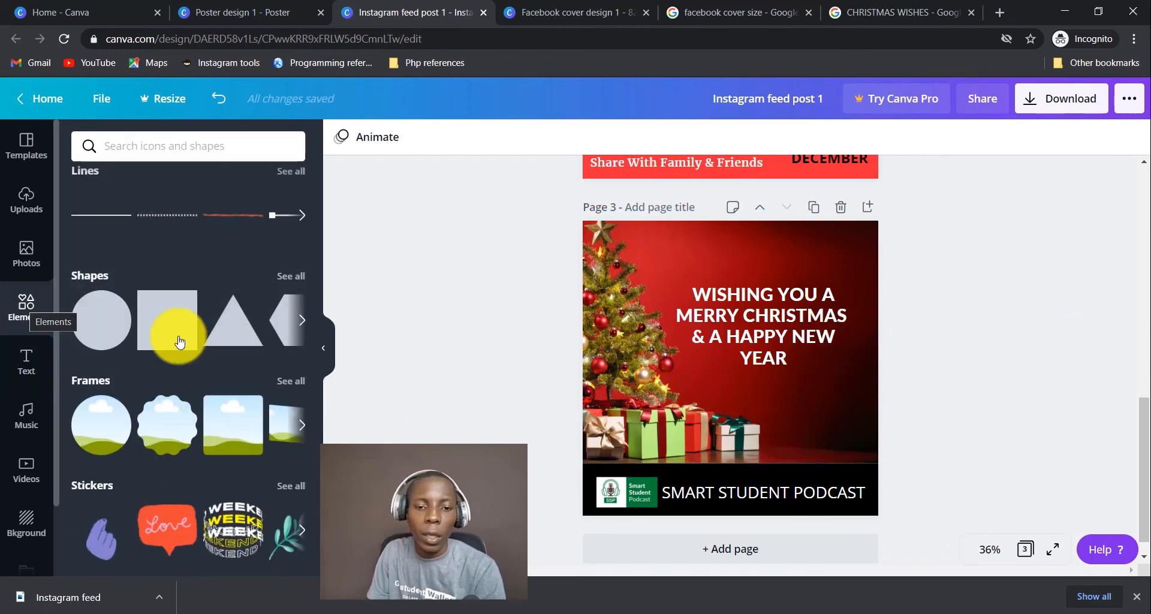
click(167, 143)
text(CHR)
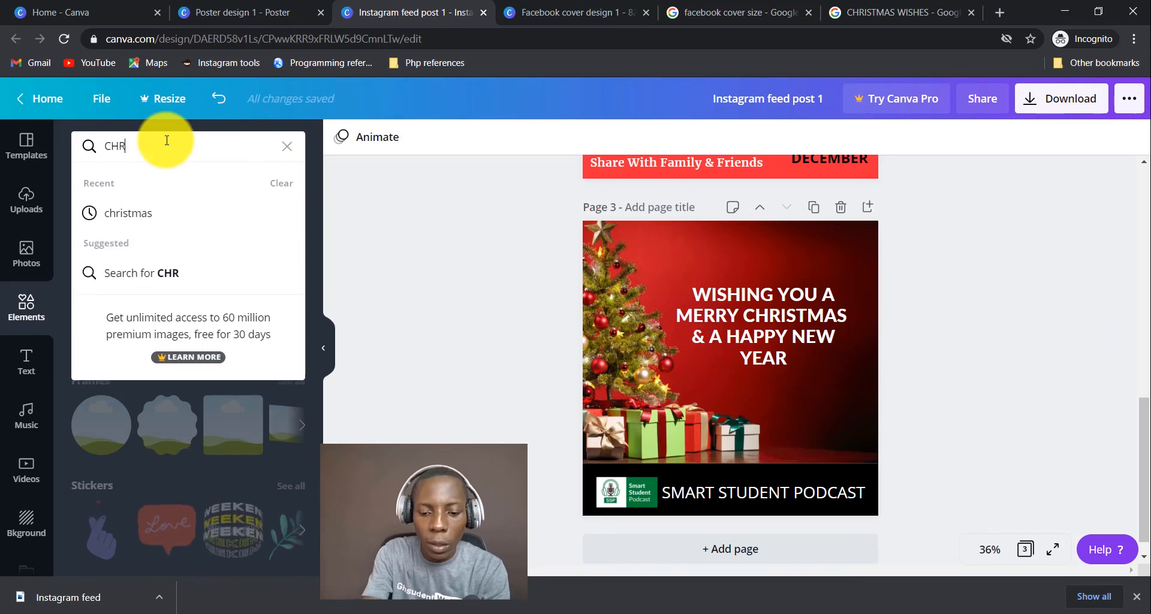
text(ISTMAS)
key(Return)
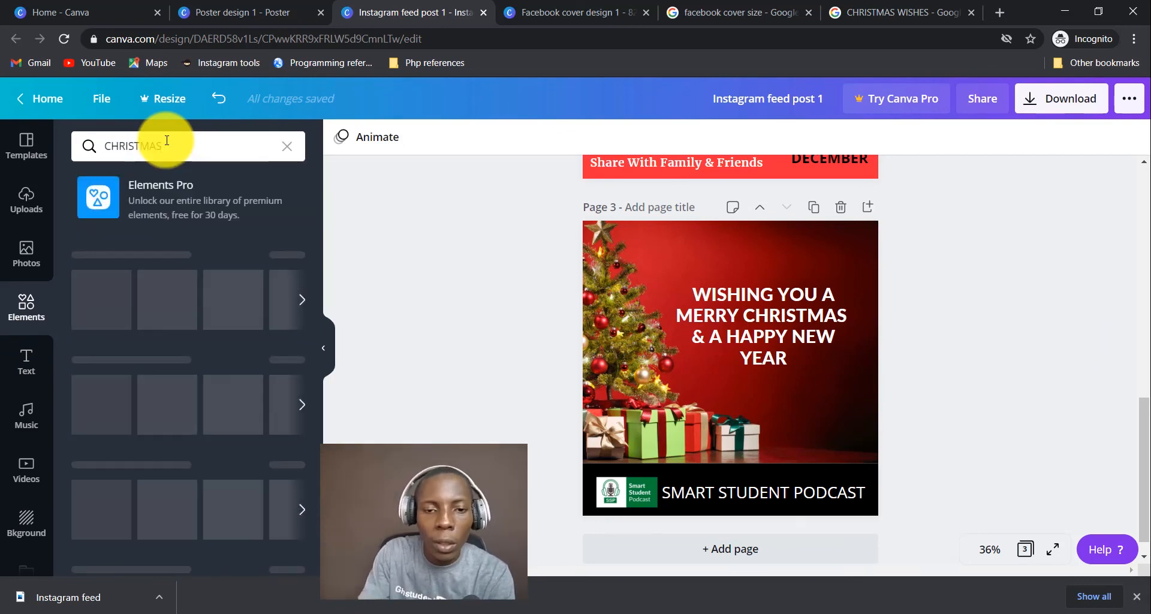
scroll(180, 343, down, 5)
scroll(178, 337, down, 1)
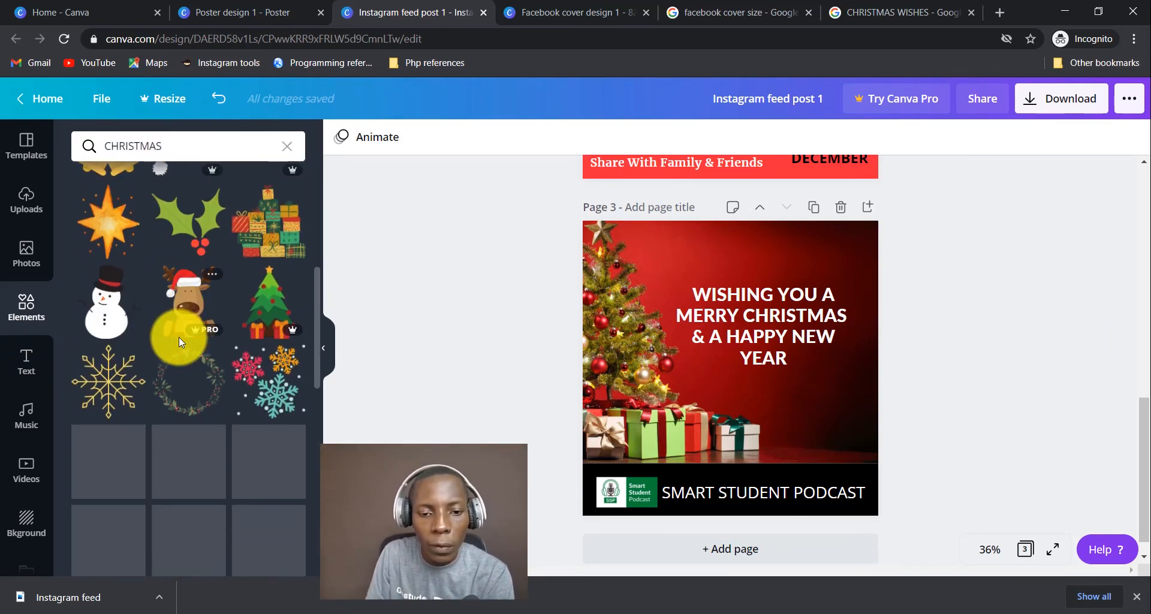
click(115, 323)
drag(734, 372, 836, 442)
click(970, 400)
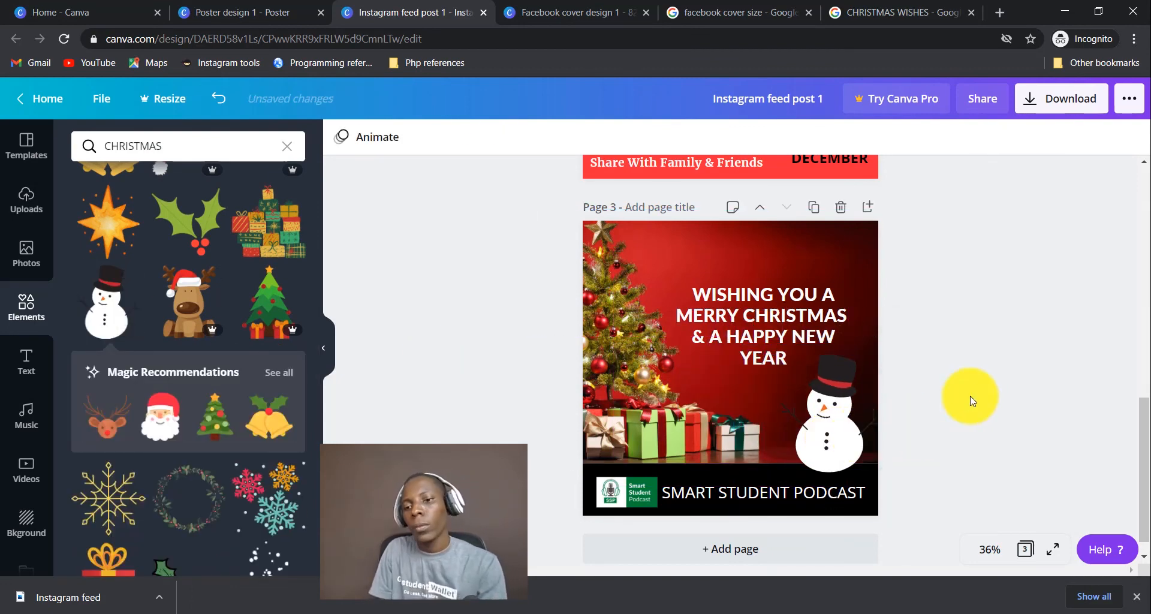
scroll(961, 325, up, 10)
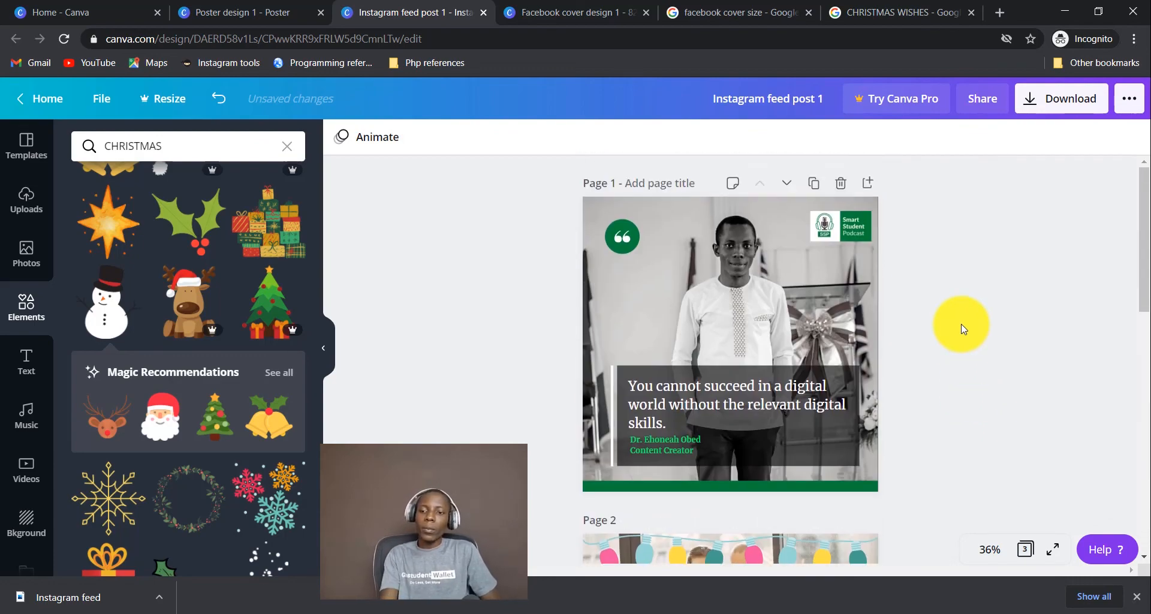
scroll(961, 327, down, 10)
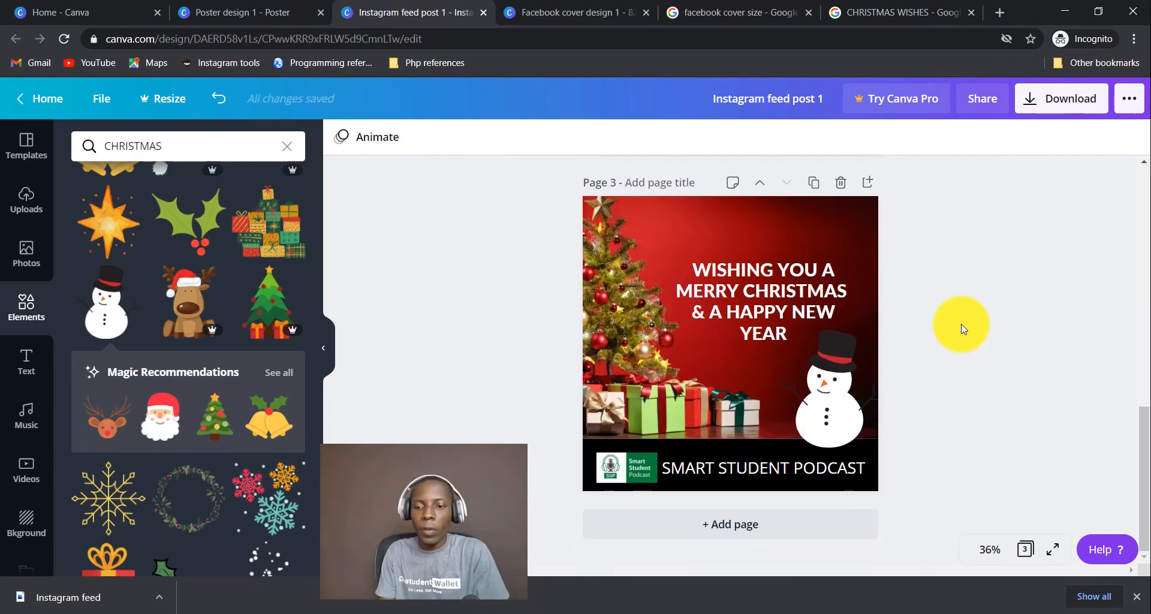
scroll(961, 328, up, 6)
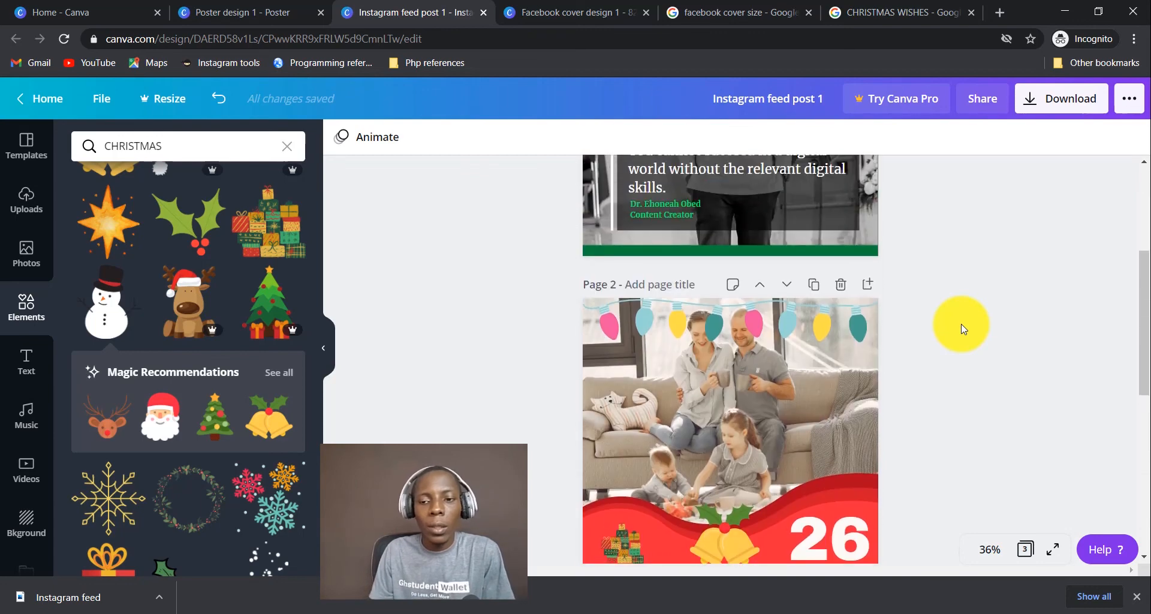
scroll(962, 328, up, 3)
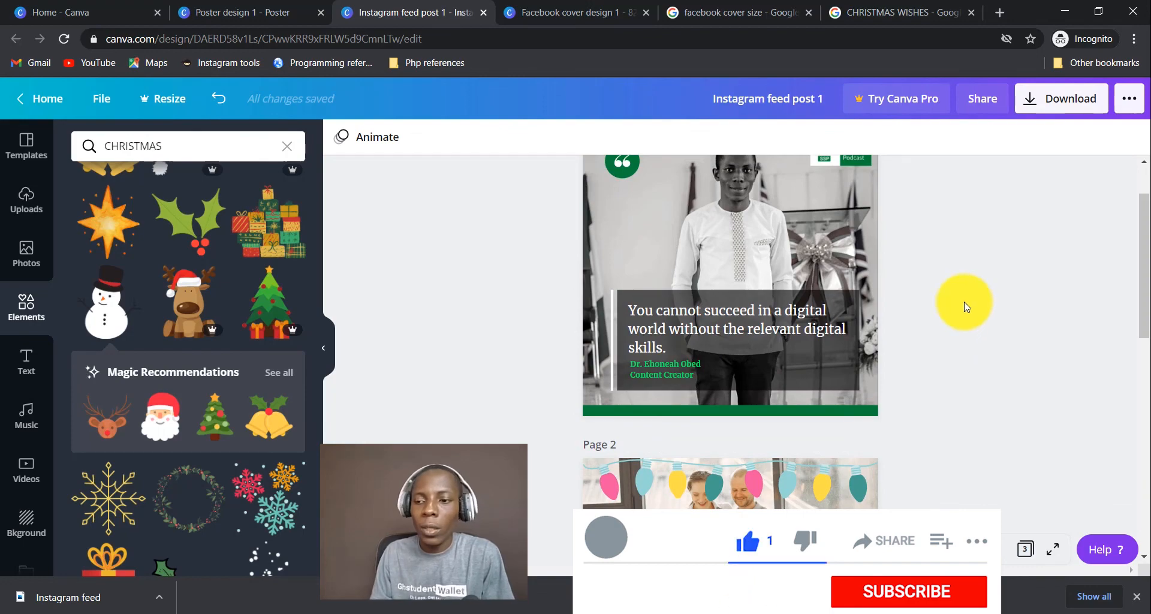
scroll(965, 304, up, 2)
scroll(966, 307, down, 10)
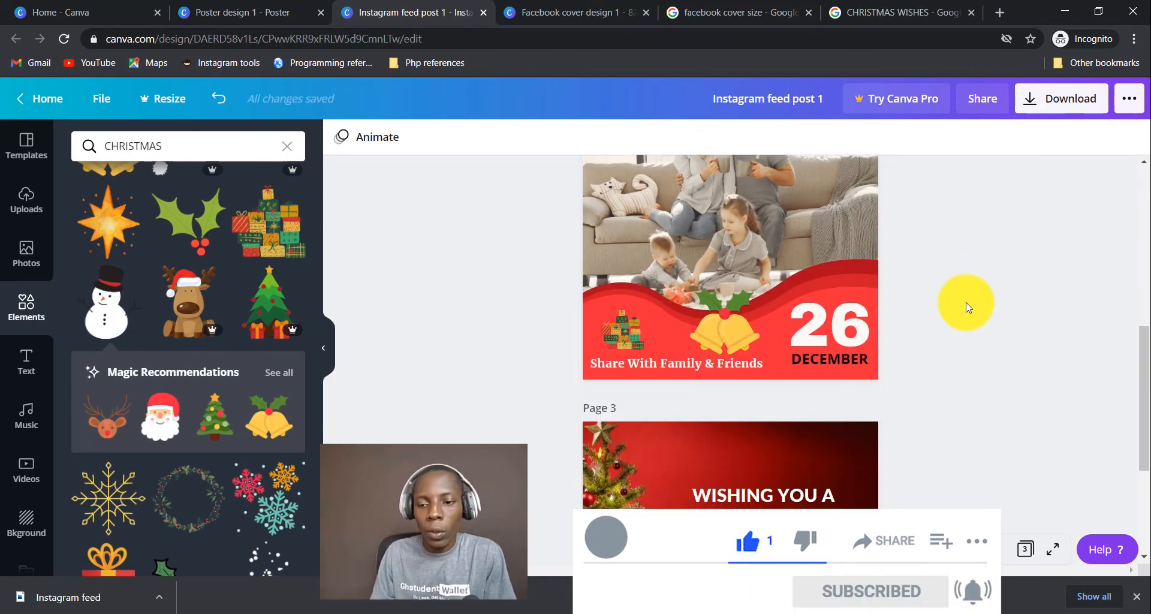
scroll(966, 307, up, 10)
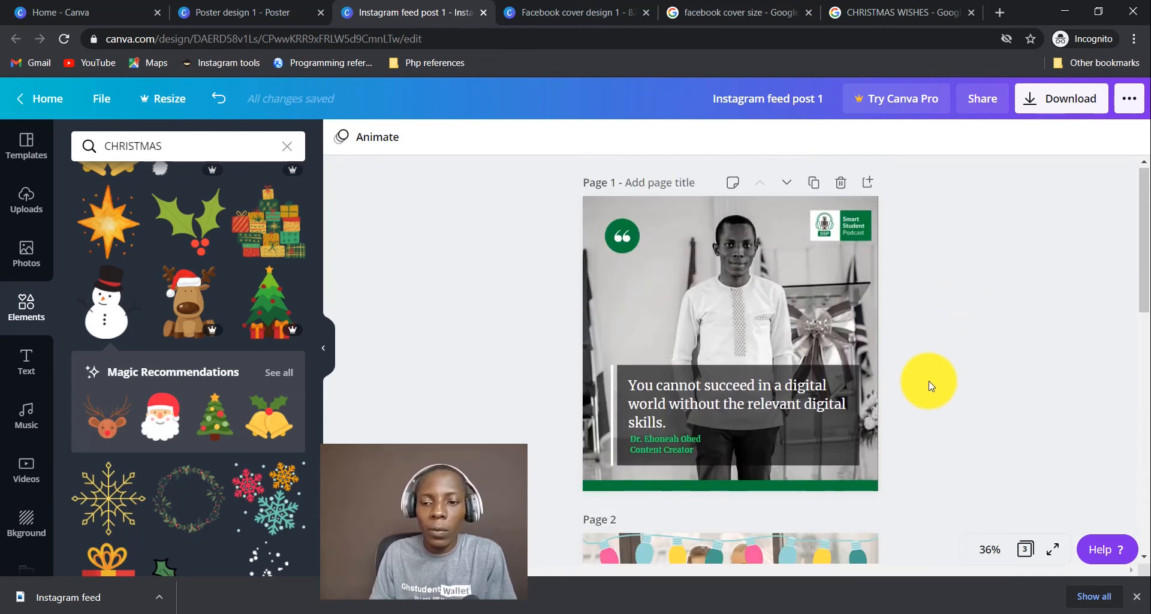
scroll(929, 385, down, 8)
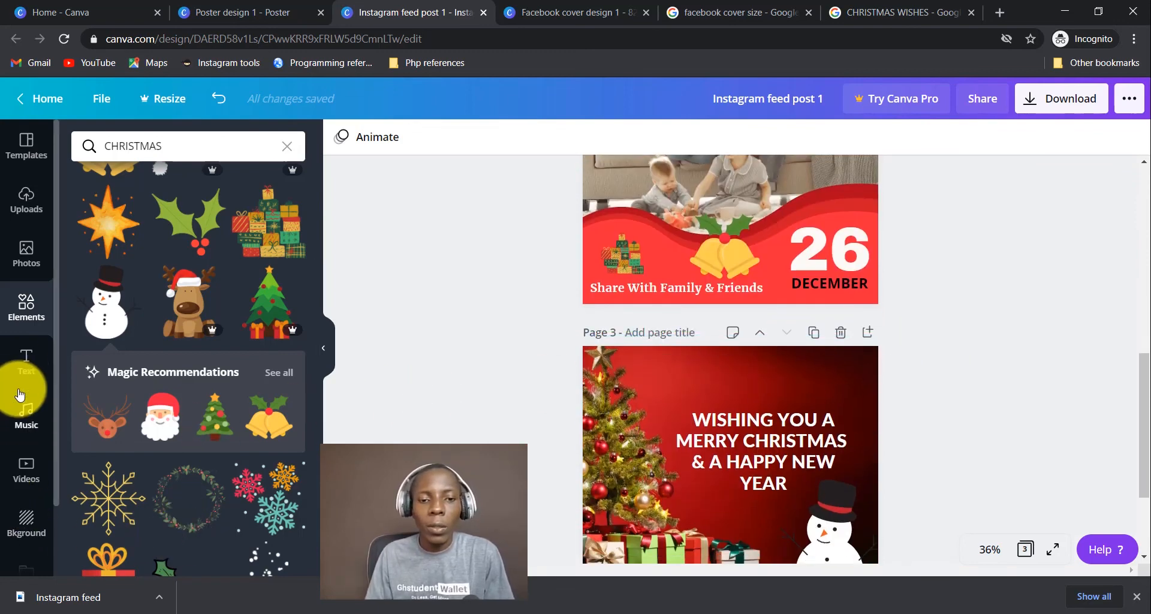
scroll(1062, 368, up, 6)
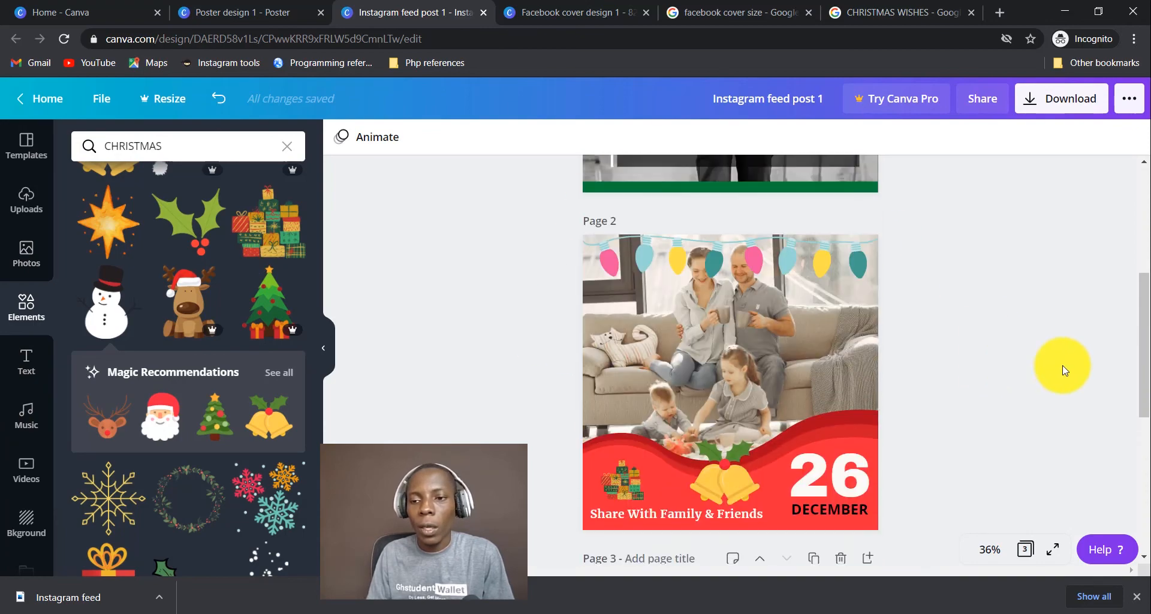
scroll(1036, 352, down, 8)
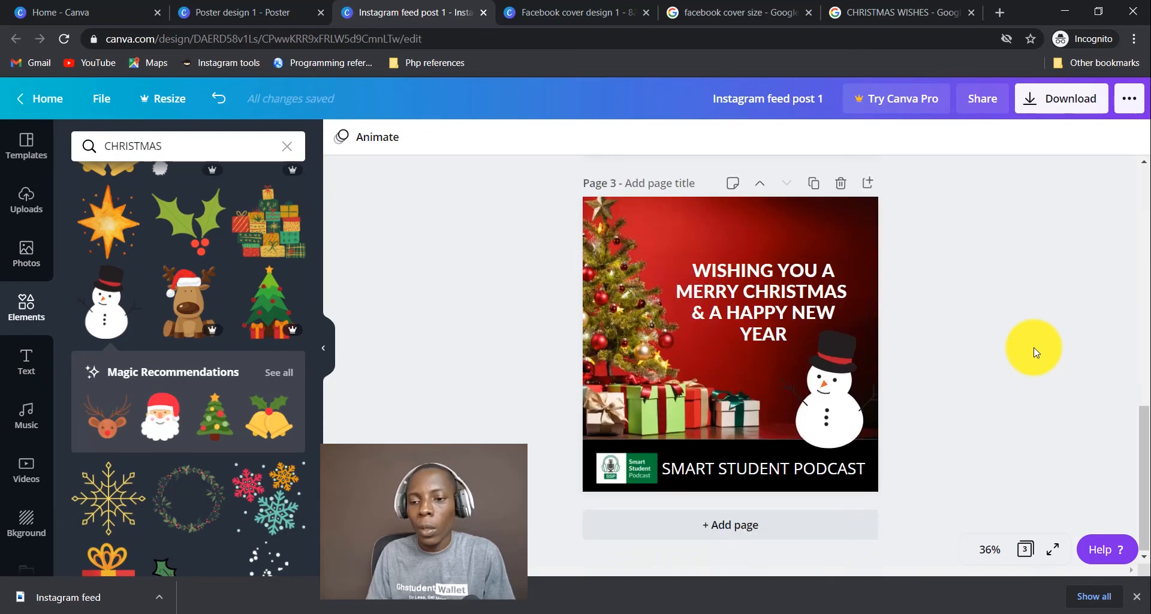
scroll(1033, 349, up, 8)
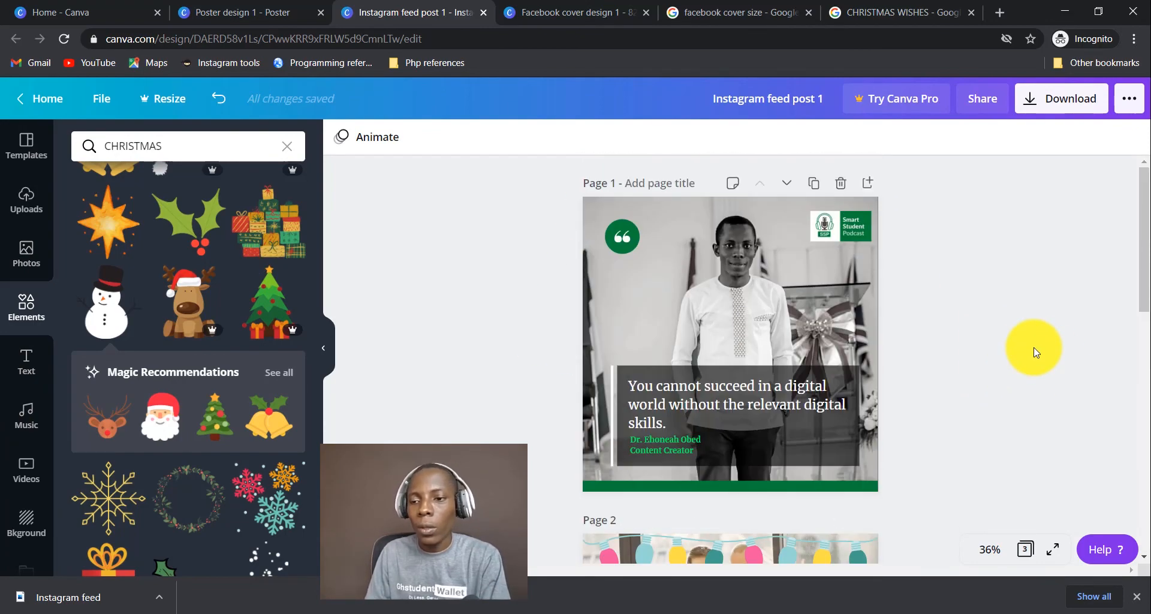
Download only Page 2 of the design as a PNG.
click(1056, 114)
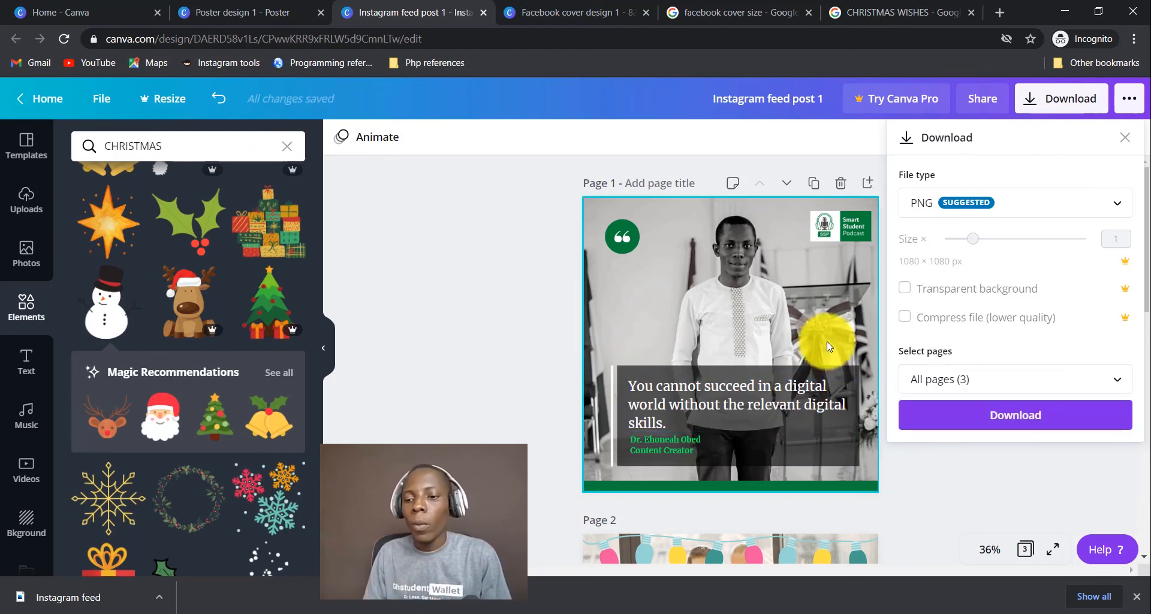
click(1003, 378)
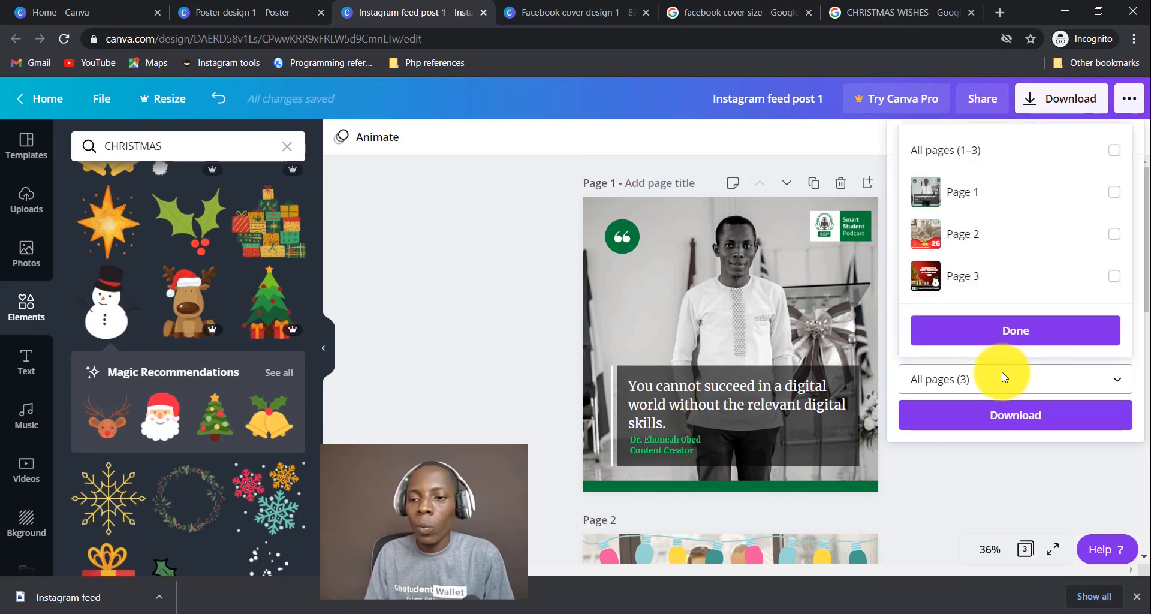
click(931, 465)
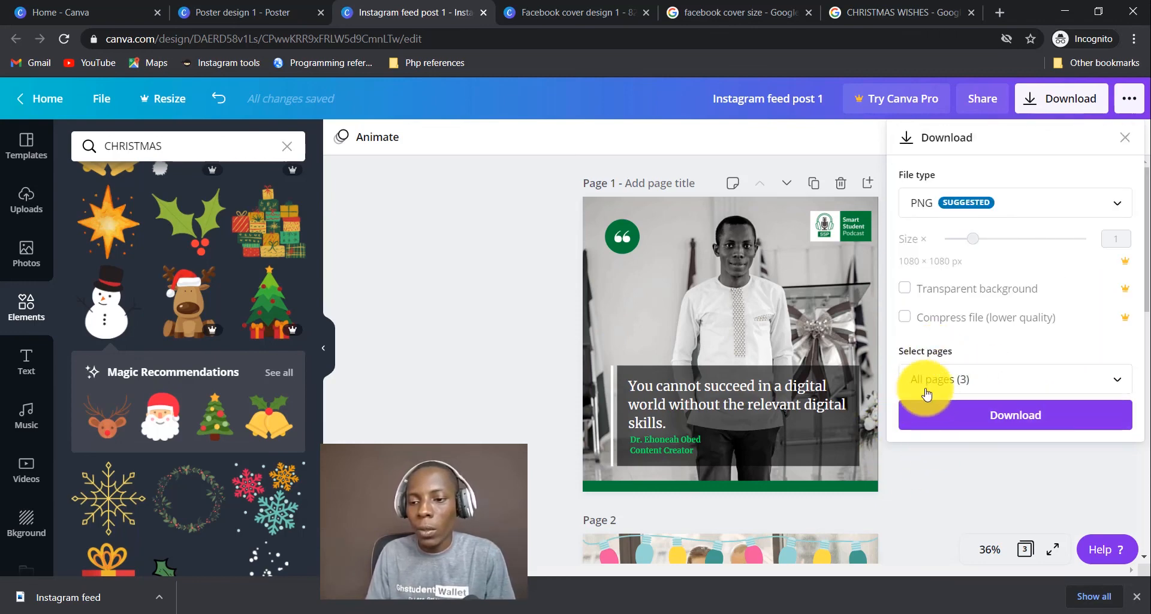
click(926, 392)
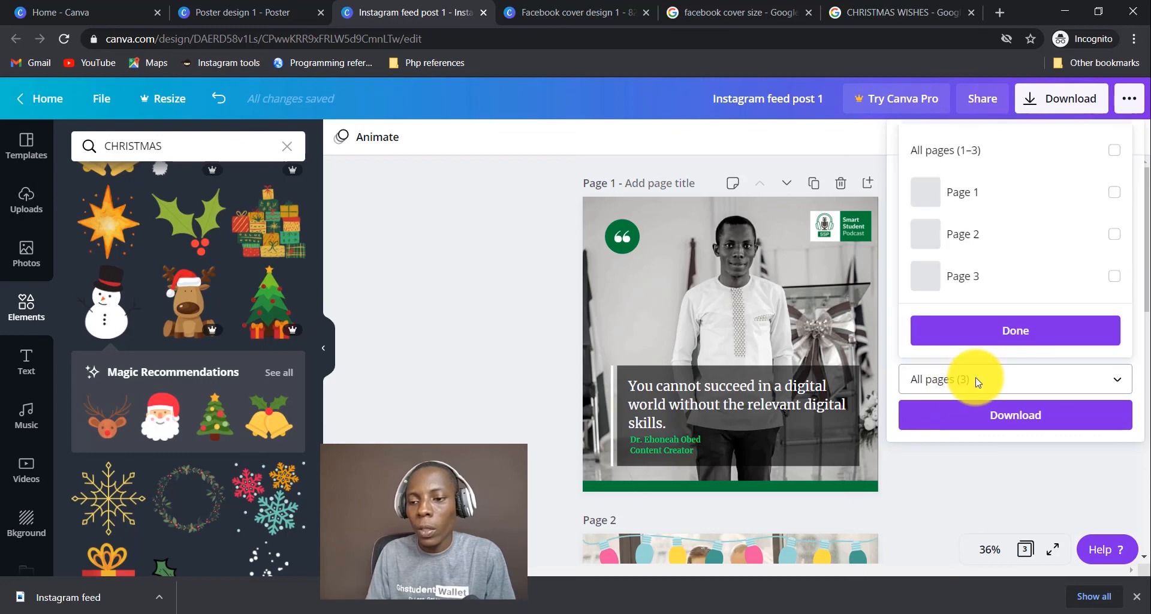
click(1114, 235)
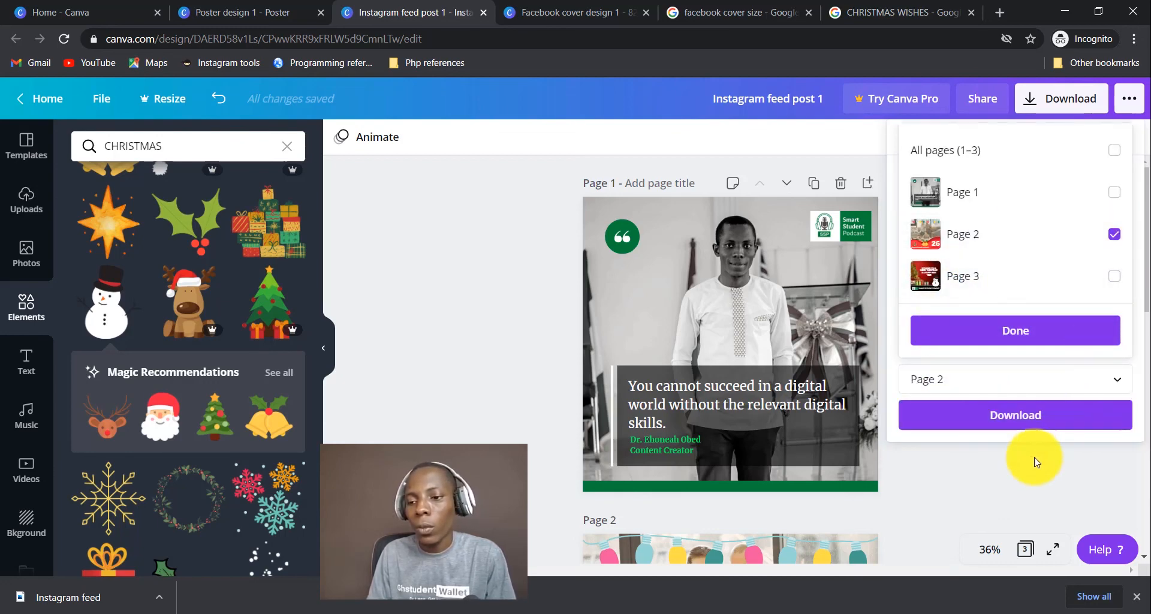
click(1027, 417)
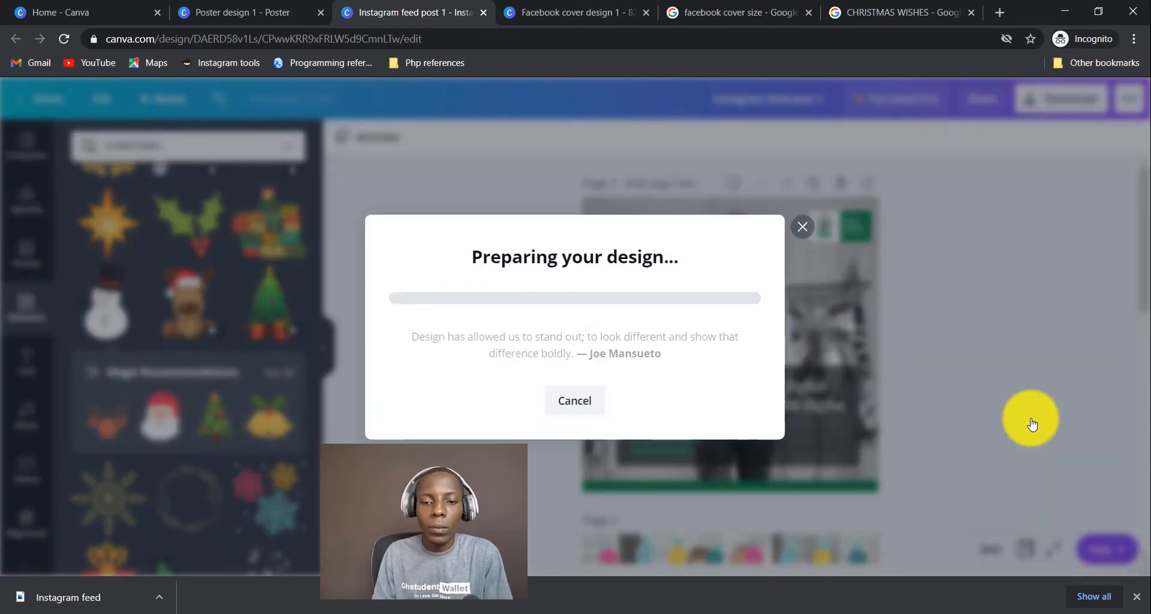
Open the downloaded PNG from its folder to preview it.
click(991, 116)
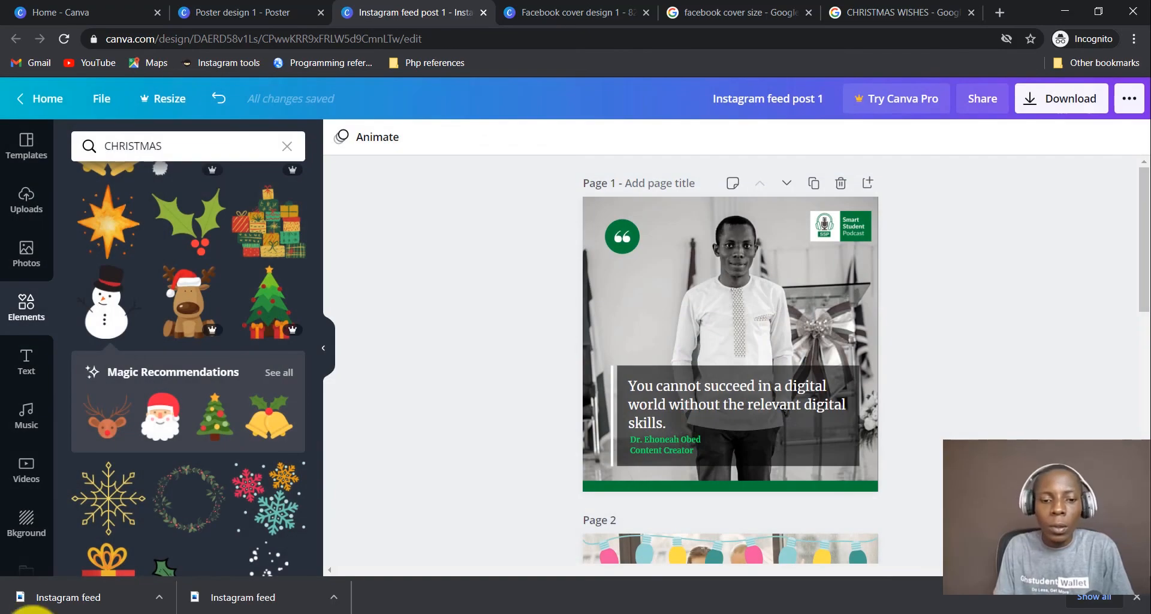
click(159, 597)
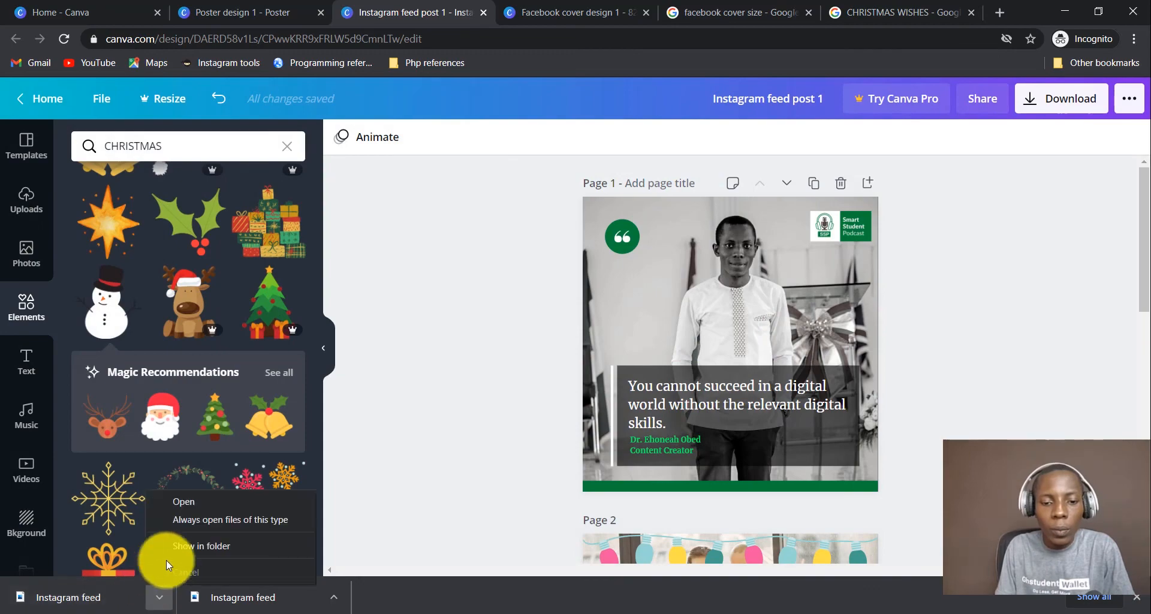
click(198, 545)
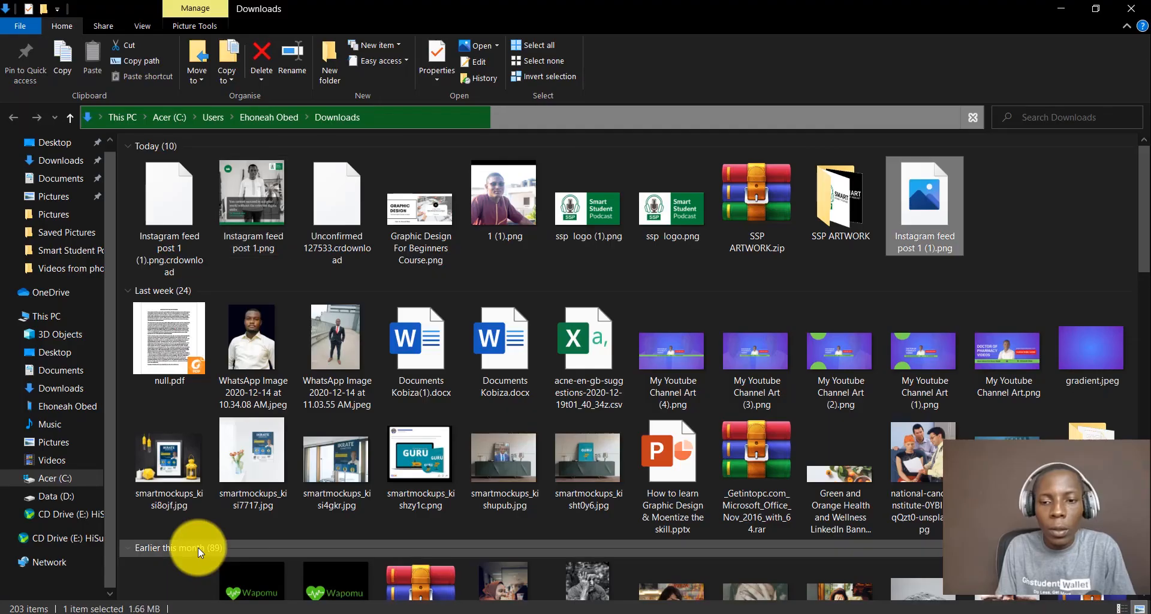
double_click(933, 204)
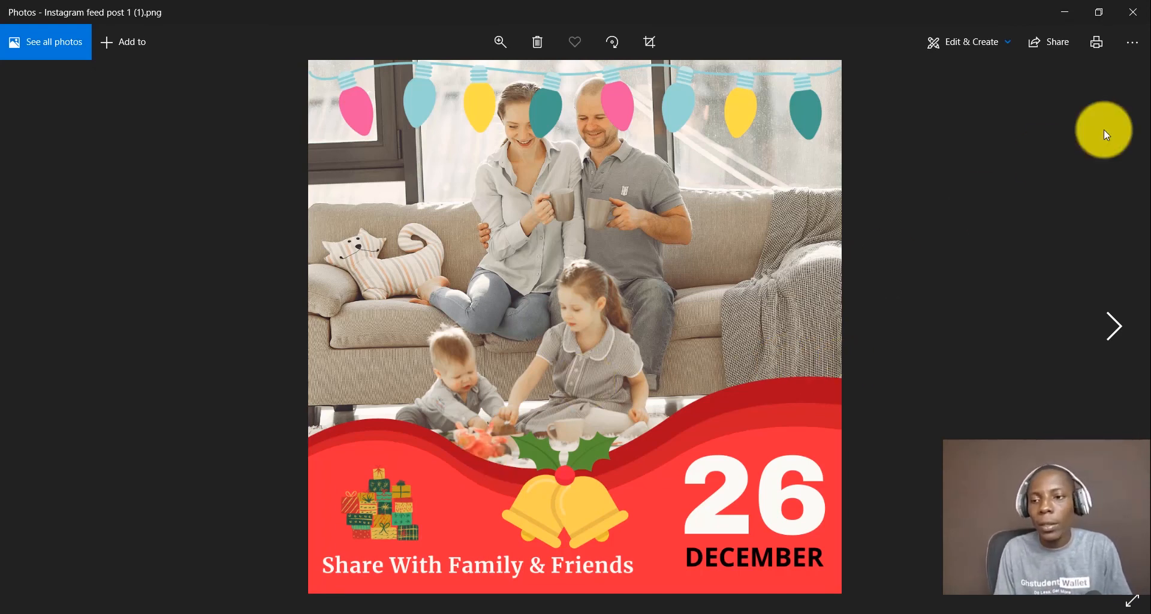
Close the Photos preview and return to the Canva editor, scrolling through the pages.
click(1138, 24)
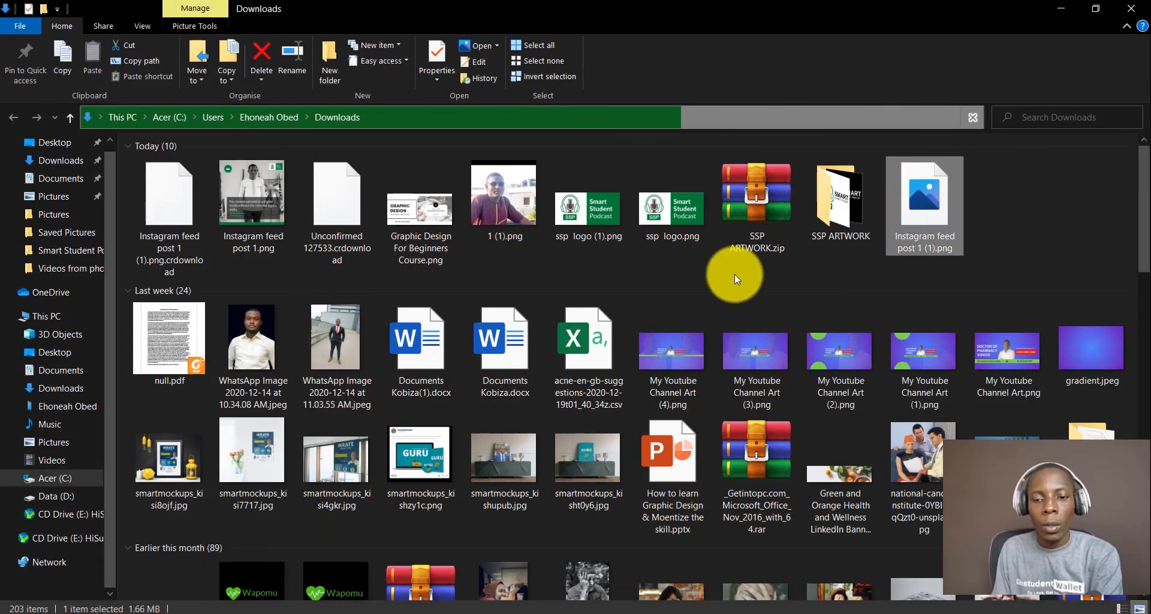
key(alt+Tab)
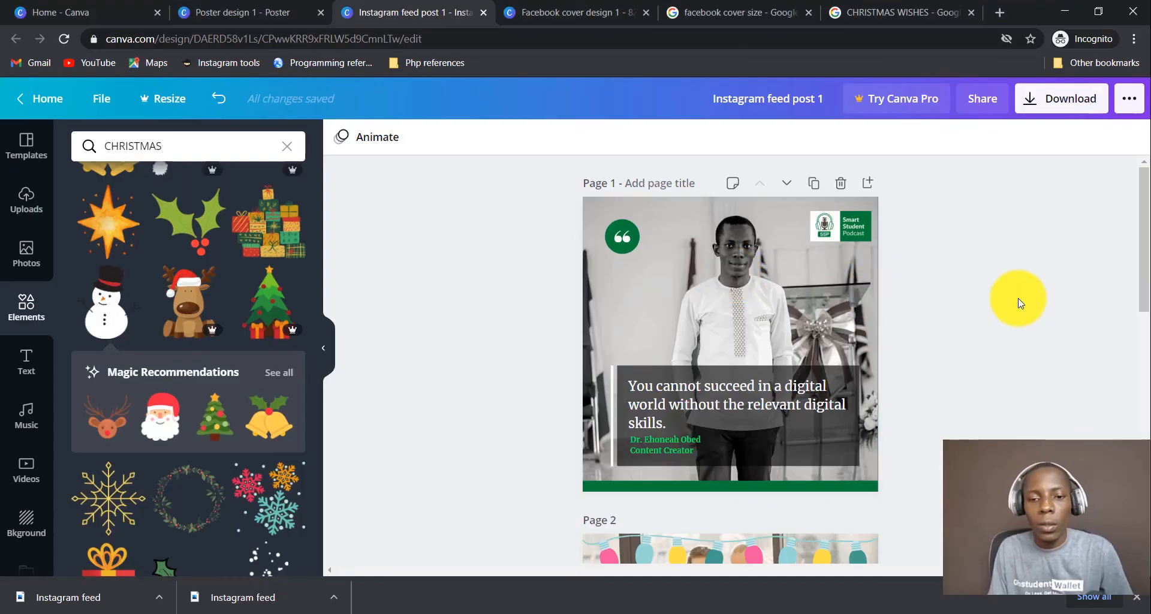
scroll(1019, 302, down, 8)
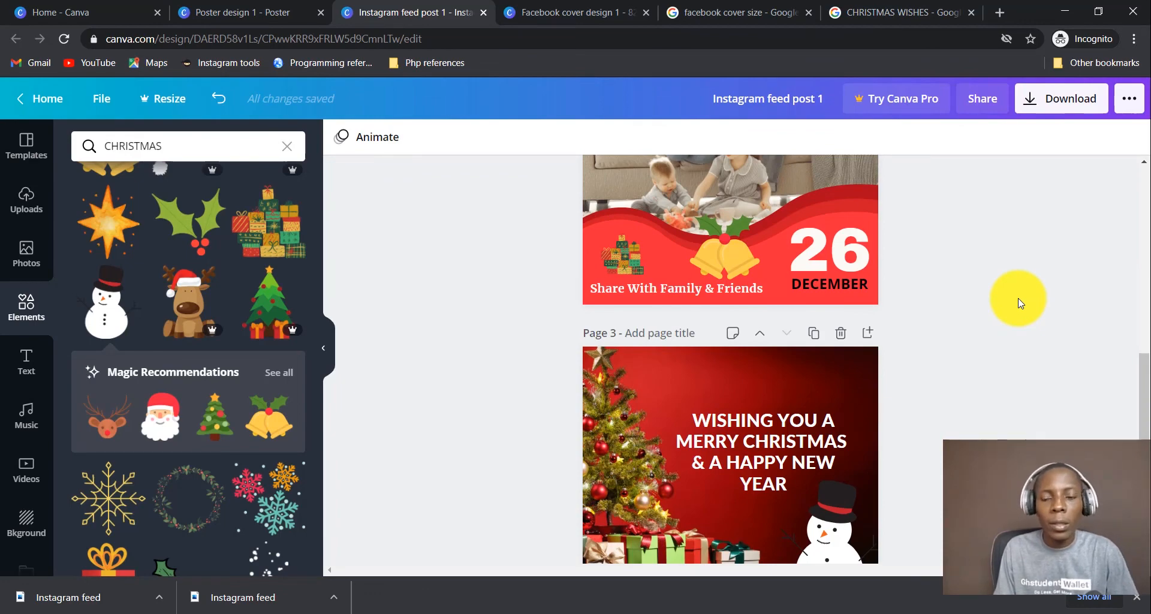
scroll(1020, 302, up, 8)
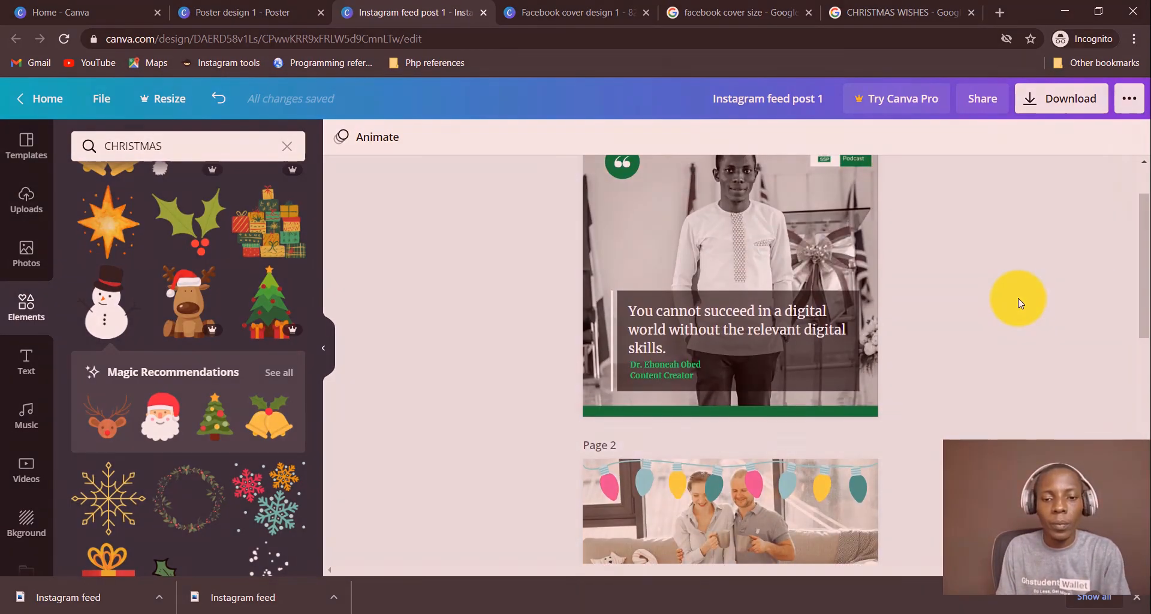